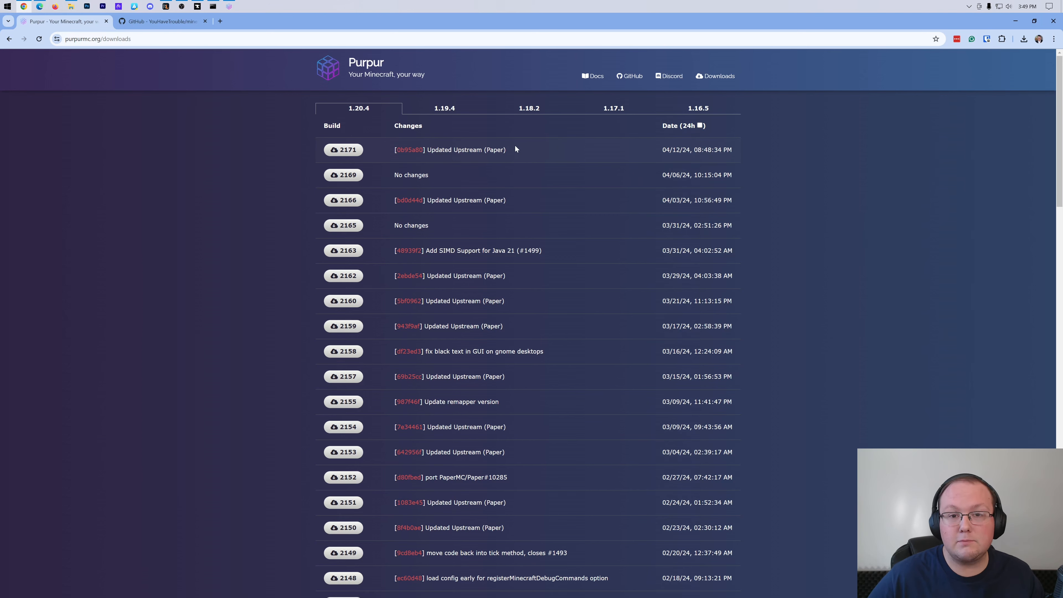
left_click_drag(515, 148, 835, 159)
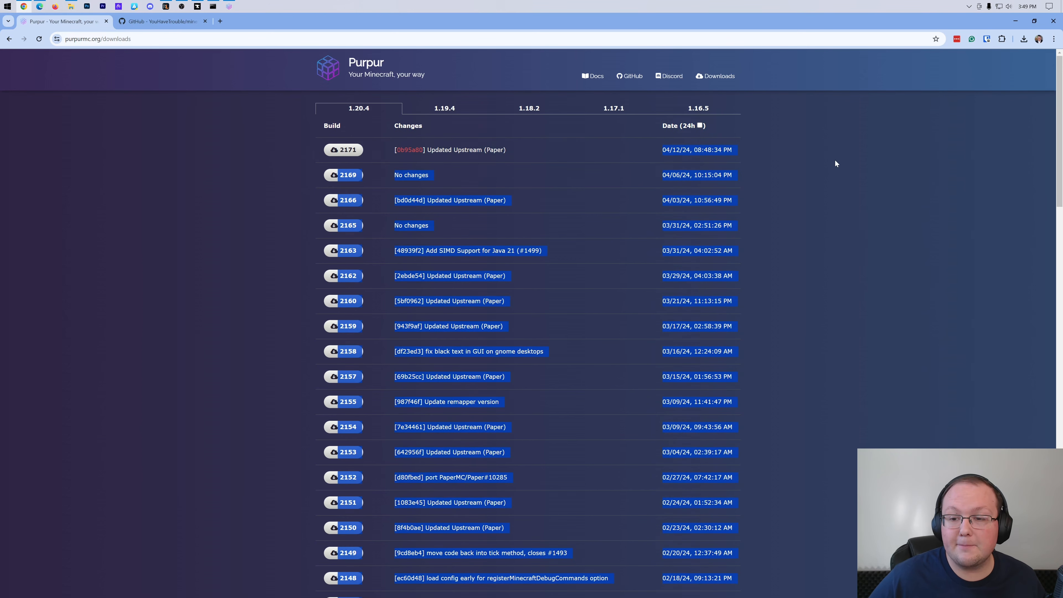
left_click(834, 160)
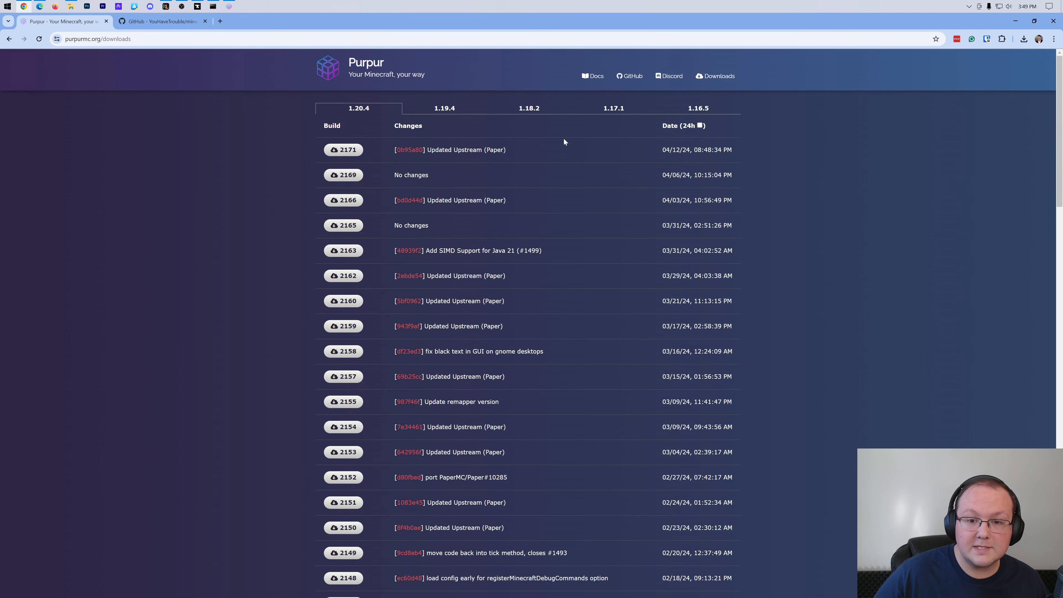
left_click(558, 148)
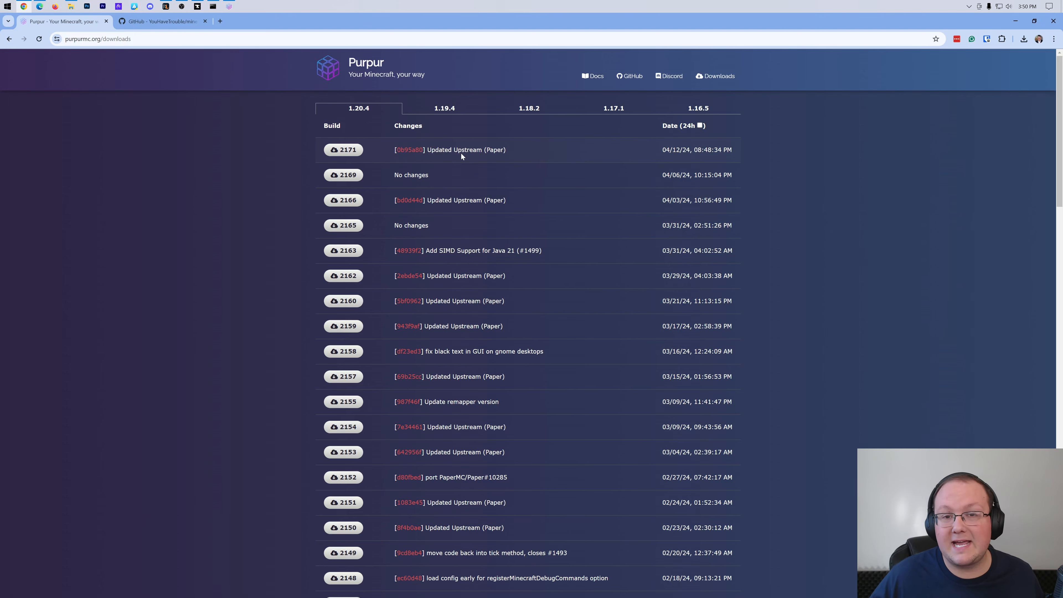
Step: Examine the Minecraft server optimization guide on GitHub, covering server JAR choice, networking, chunk and mob settings
left_click(163, 22)
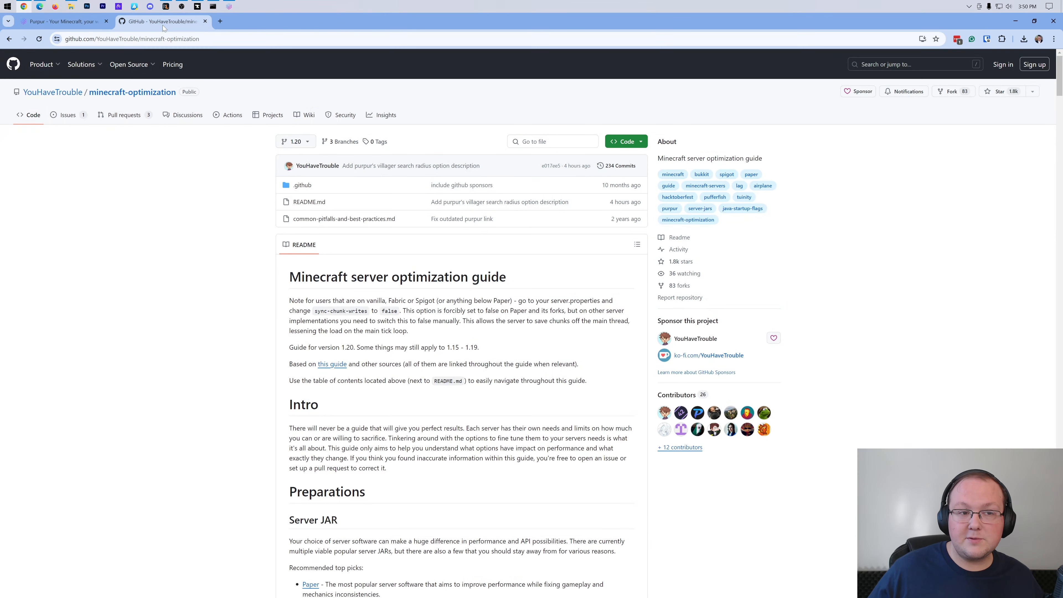
scroll(456, 266, "down", 8)
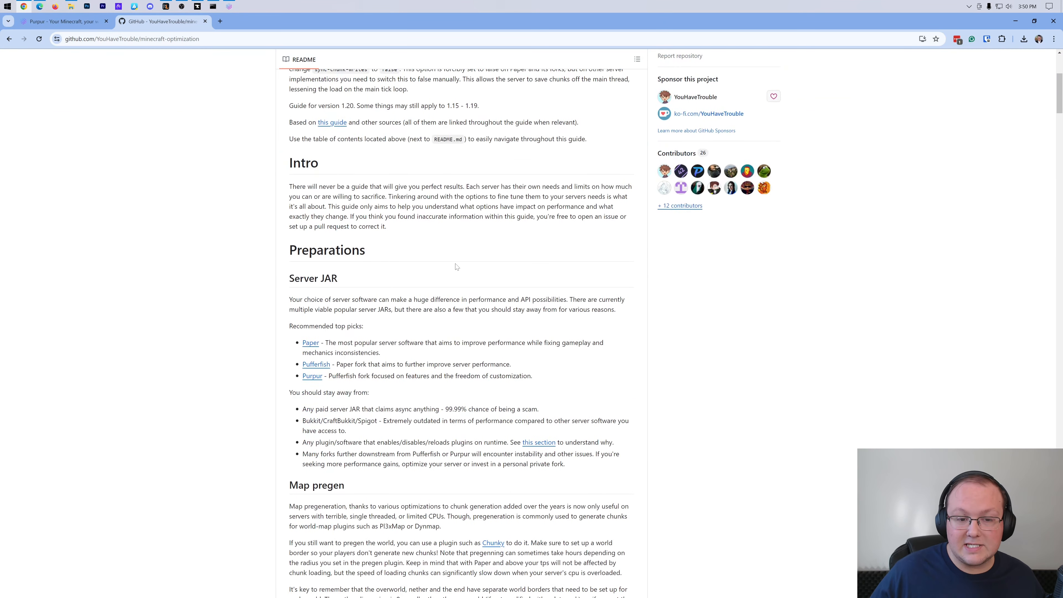
scroll(456, 266, "down", 11)
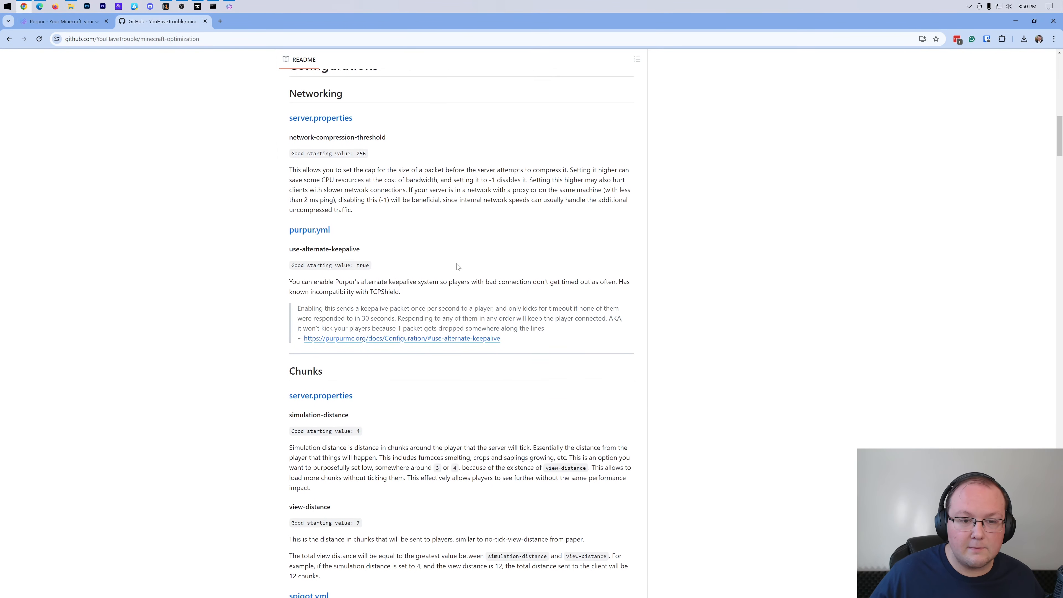
scroll(456, 266, "down", 3)
scroll(457, 267, "down", 4)
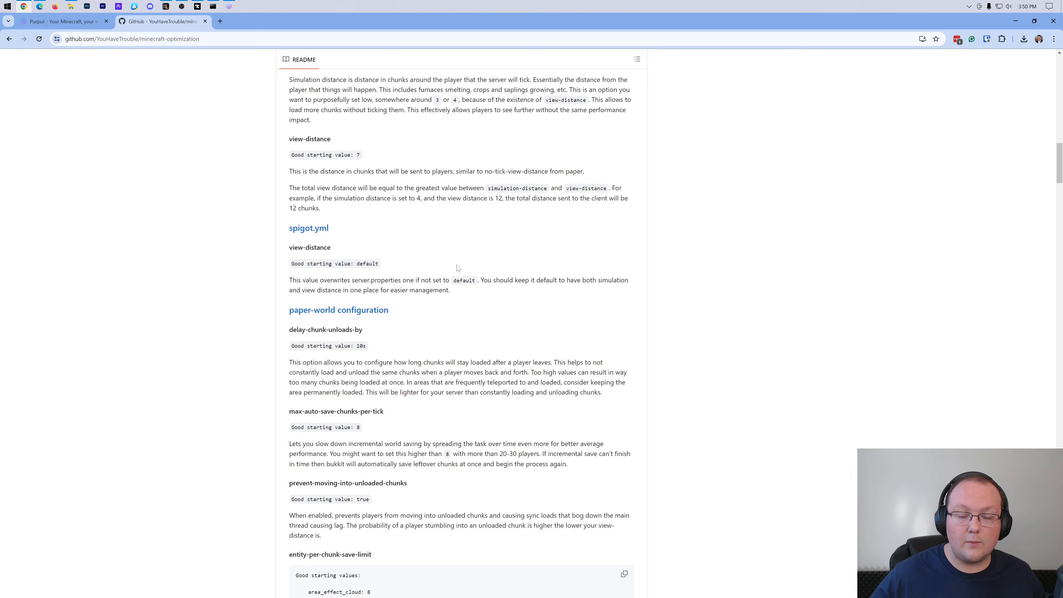
scroll(458, 268, "down", 6)
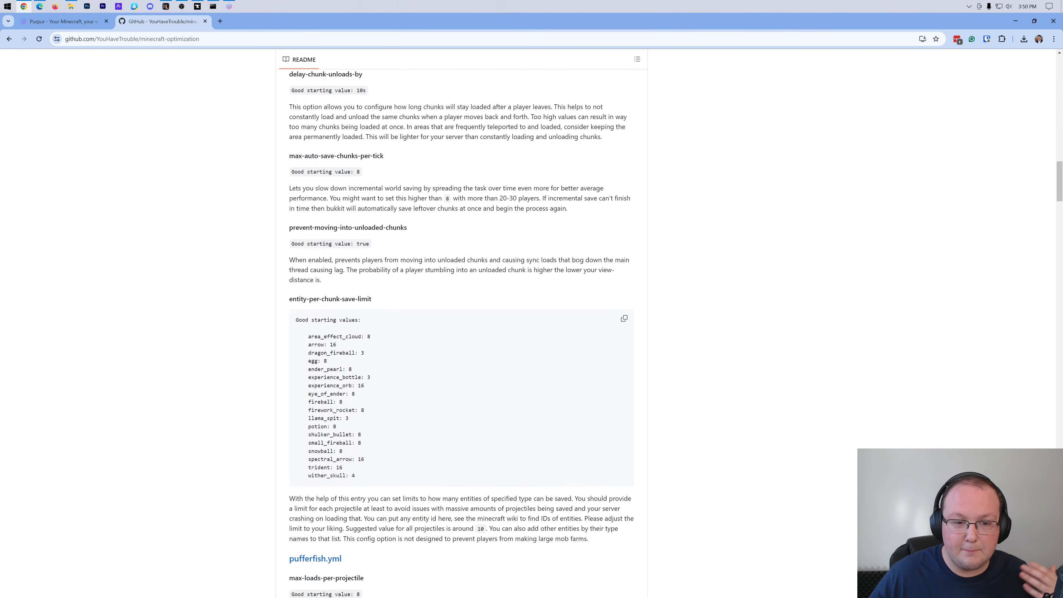
scroll(467, 264, "down", 12)
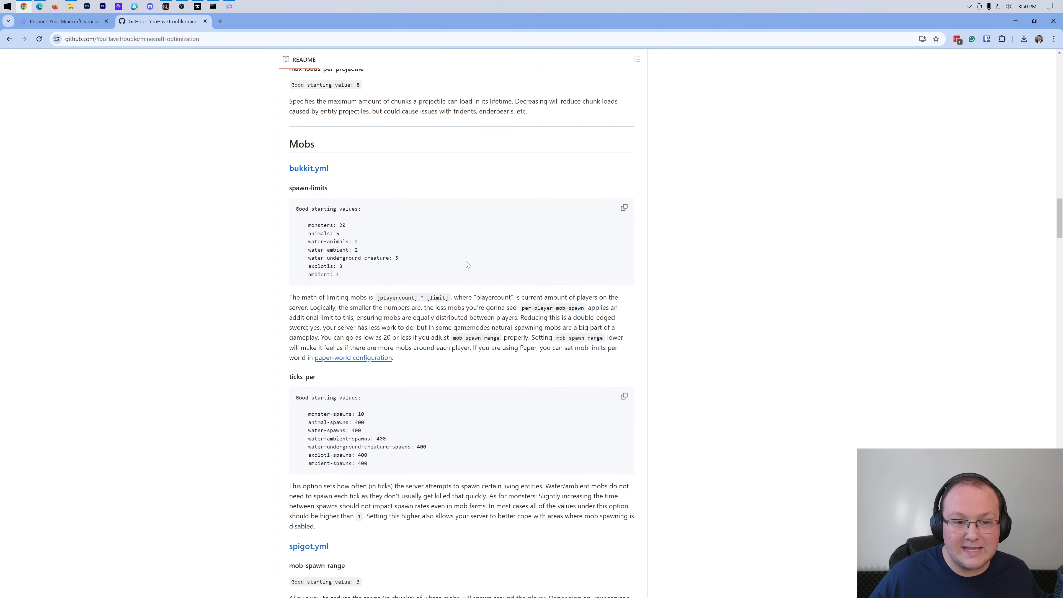
scroll(468, 264, "down", 18)
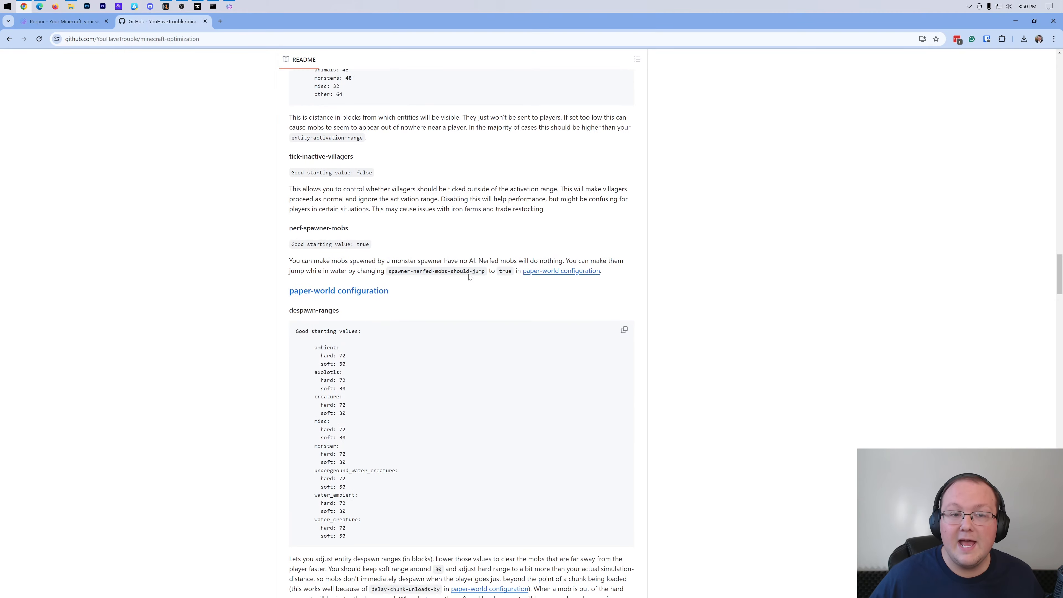
scroll(469, 277, "down", 19)
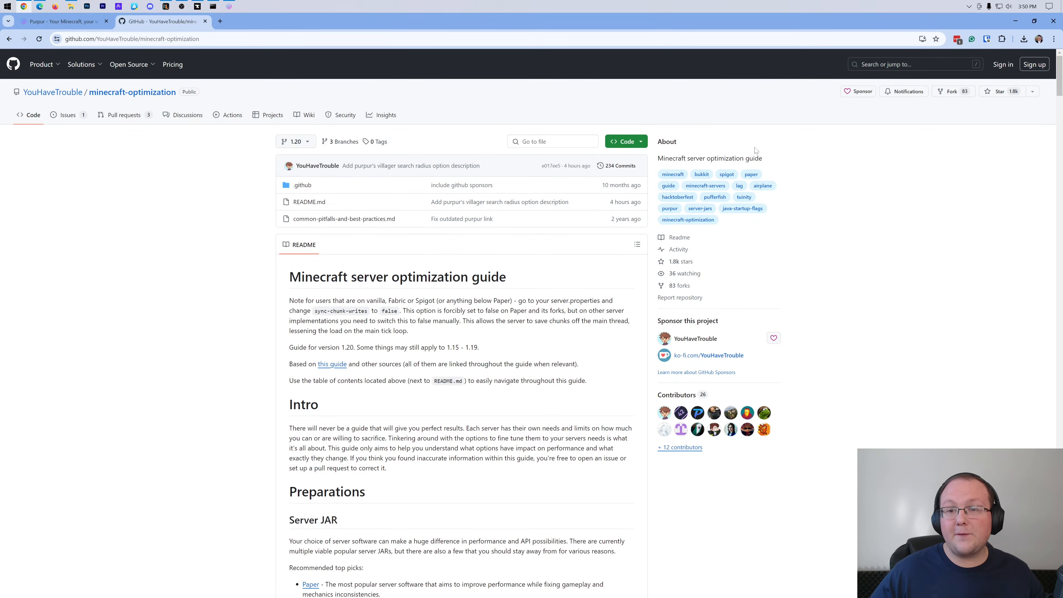
Step: Leave the browser and open server.properties from the PurPur Server folder in Notepad, placing its window over the folder
left_click(1016, 23)
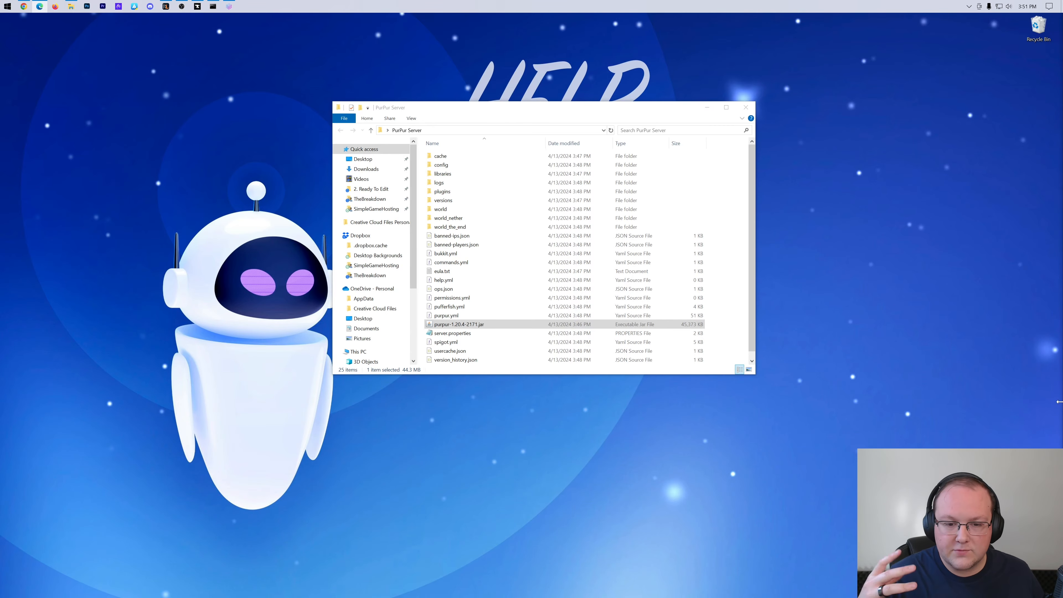
scroll(458, 310, "down", 1)
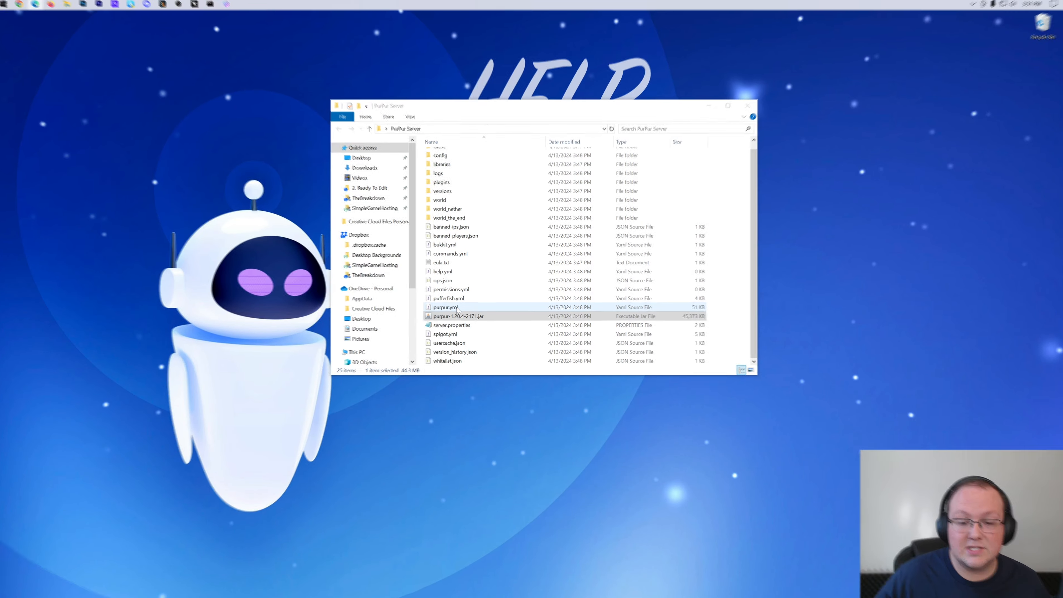
double_click(461, 325)
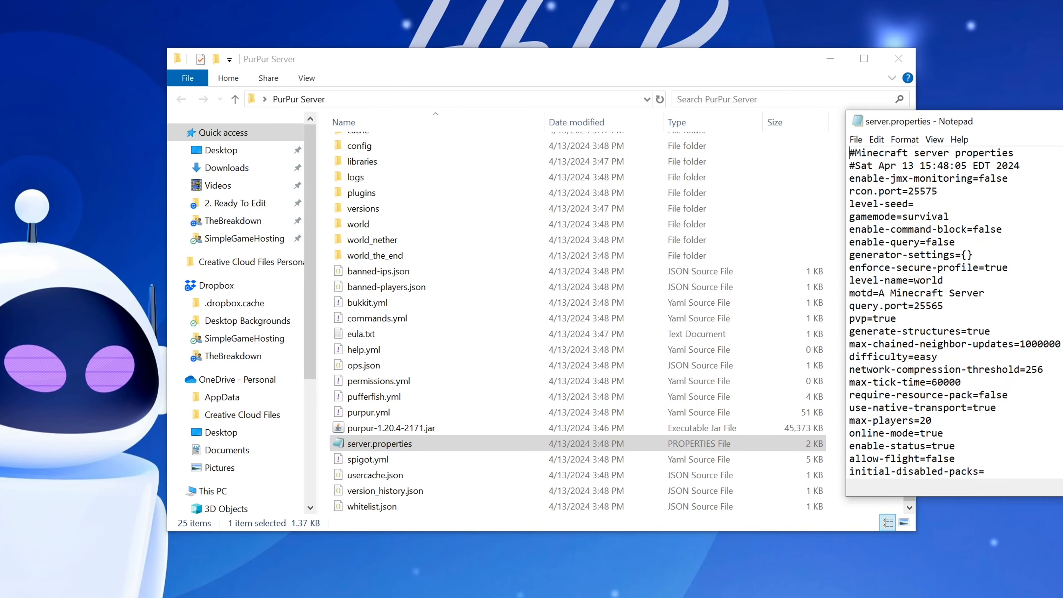
left_click_drag(975, 122, 408, 101)
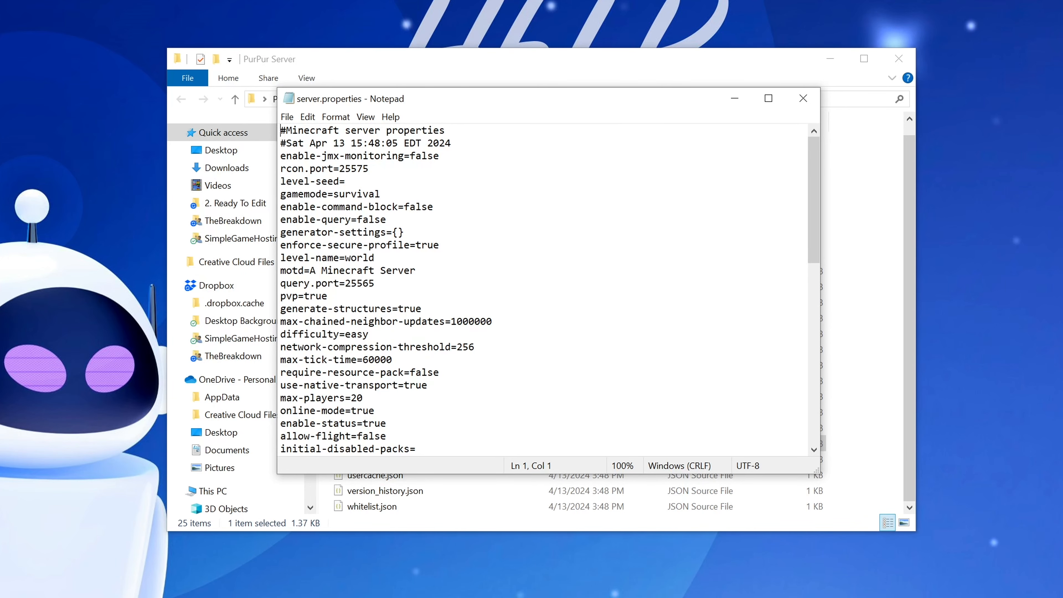
Step: Set simulation-distance to 4 in server.properties
scroll(544, 290, "down", 6)
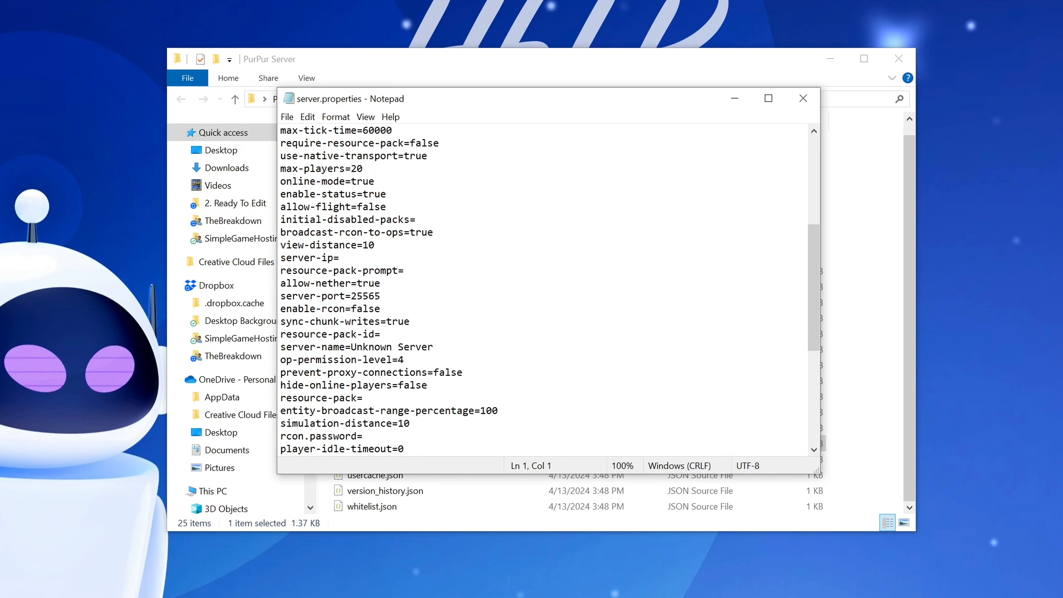
scroll(544, 289, "down", 4)
left_click(410, 271)
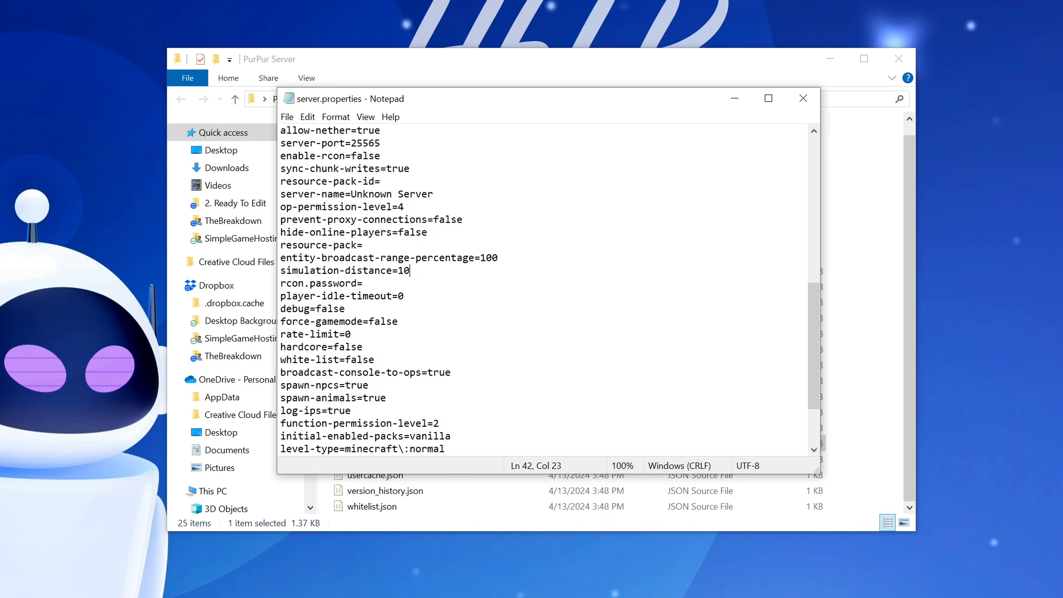
key("BackSpace")
key("BackSpace")
type("4")
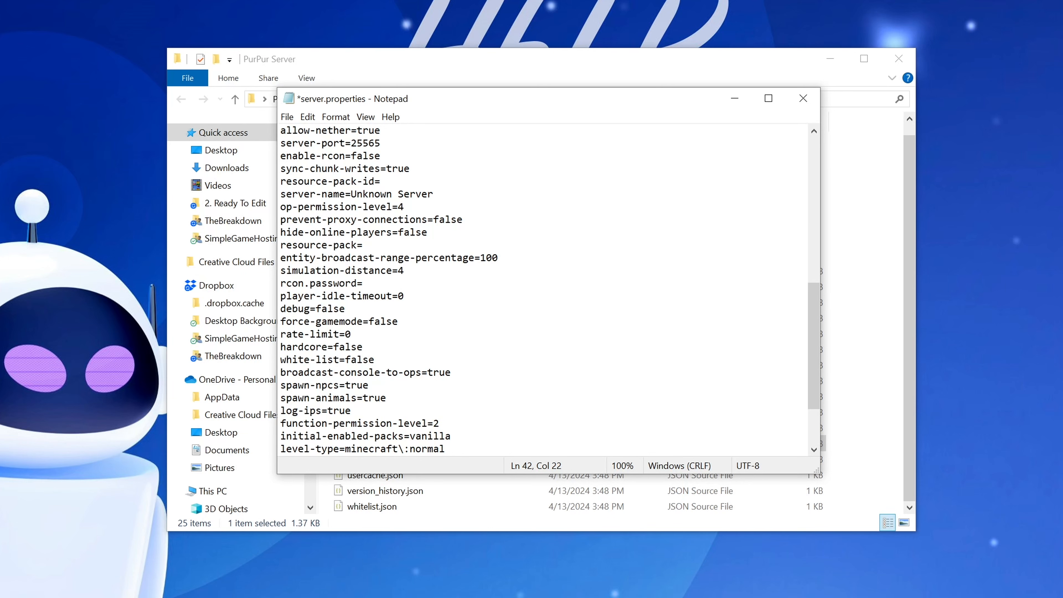
Step: Set view-distance to 7 in server.properties
scroll(544, 289, "down", 2)
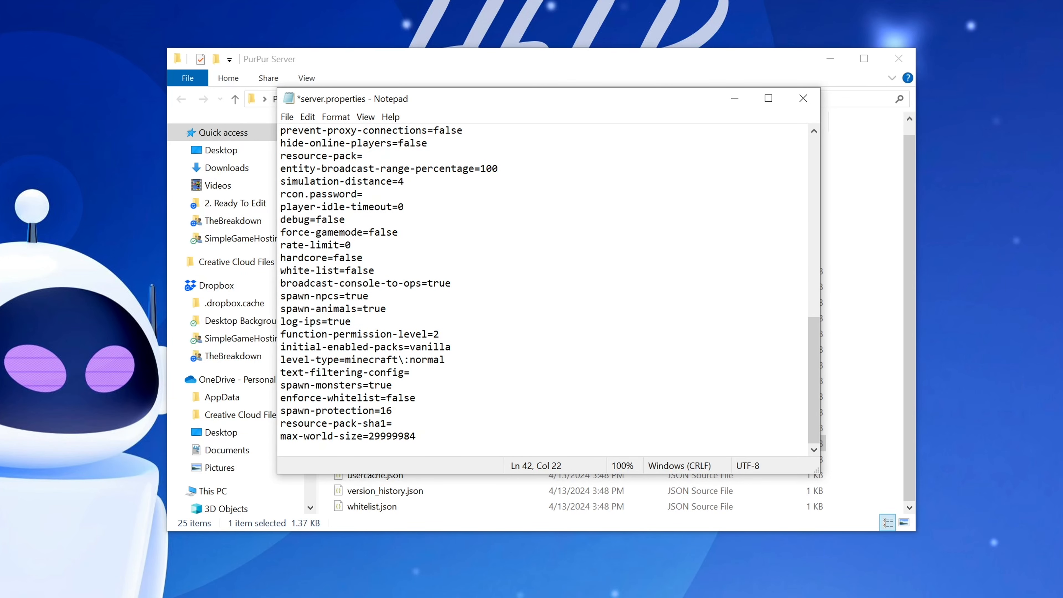
scroll(544, 289, "up", 5)
left_click(376, 194)
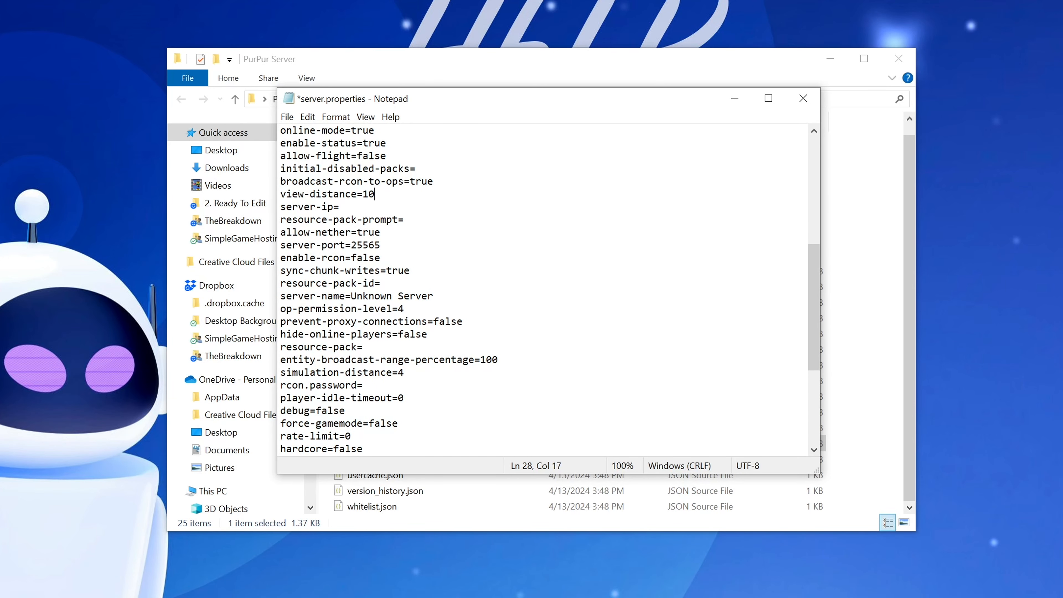
key("BackSpace")
key("BackSpace")
type("7")
Step: Try a view-distance of 32 and put the value back to 7
key("BackSpace")
type("32")
key("BackSpace")
key("BackSpace")
type("7")
Step: Save server.properties and close it
key("alt+f")
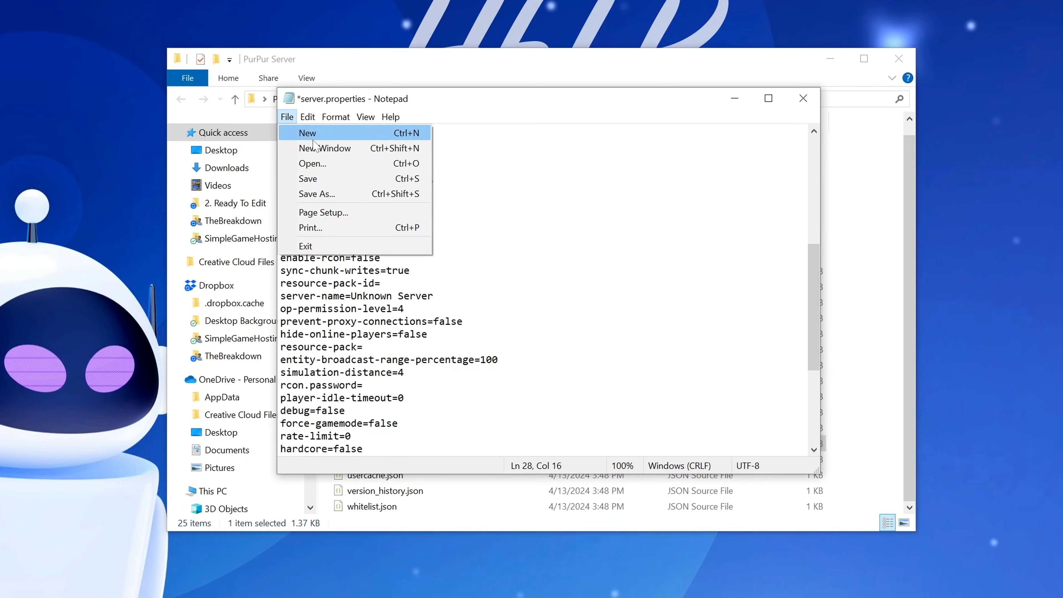
left_click(330, 179)
left_click(803, 98)
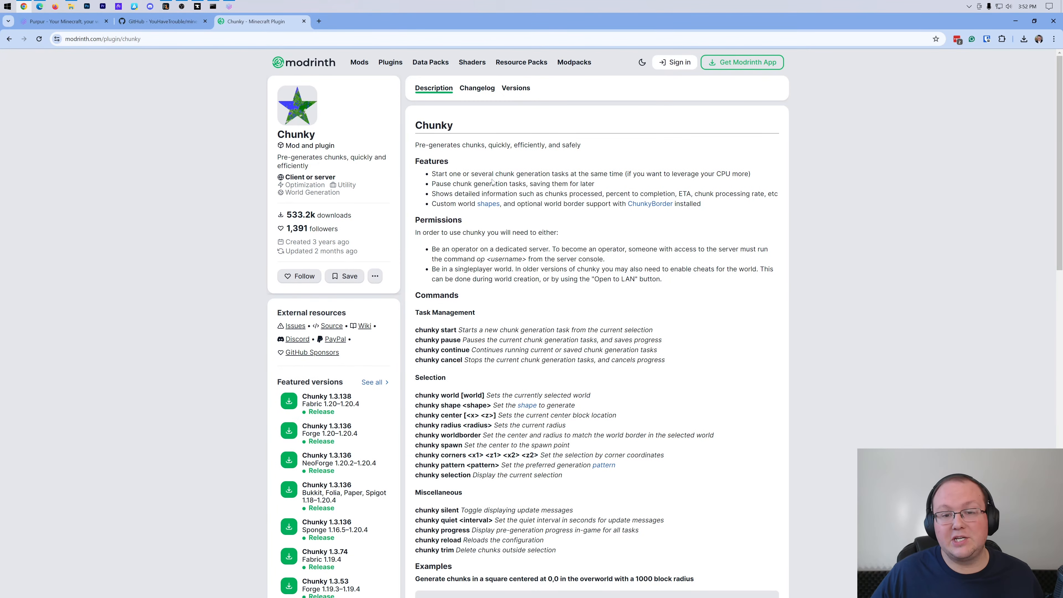
Step: Examine the available versions of the Chunky plugin on Modrinth and its radius and start commands
left_click(515, 89)
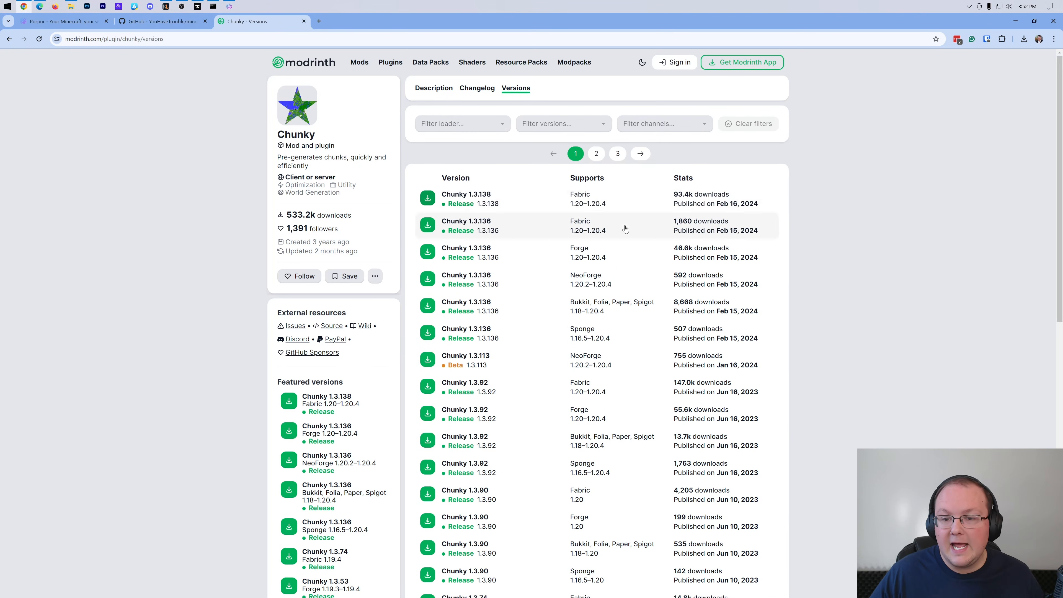
scroll(592, 213, "down", 1)
scroll(592, 212, "down", 1)
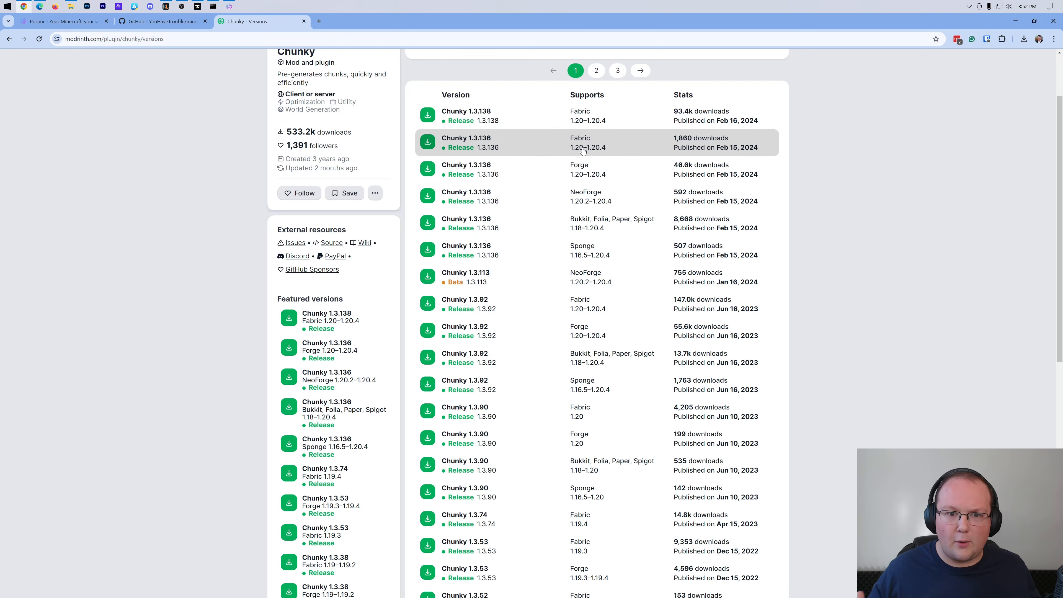
scroll(583, 151, "up", 3)
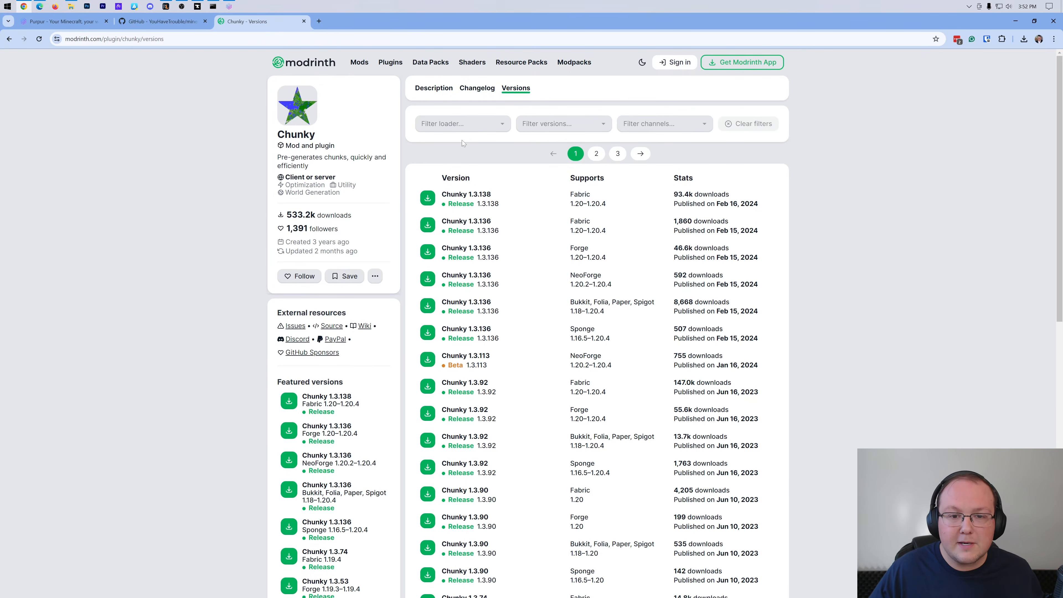
left_click(433, 88)
scroll(597, 323, "down", 3)
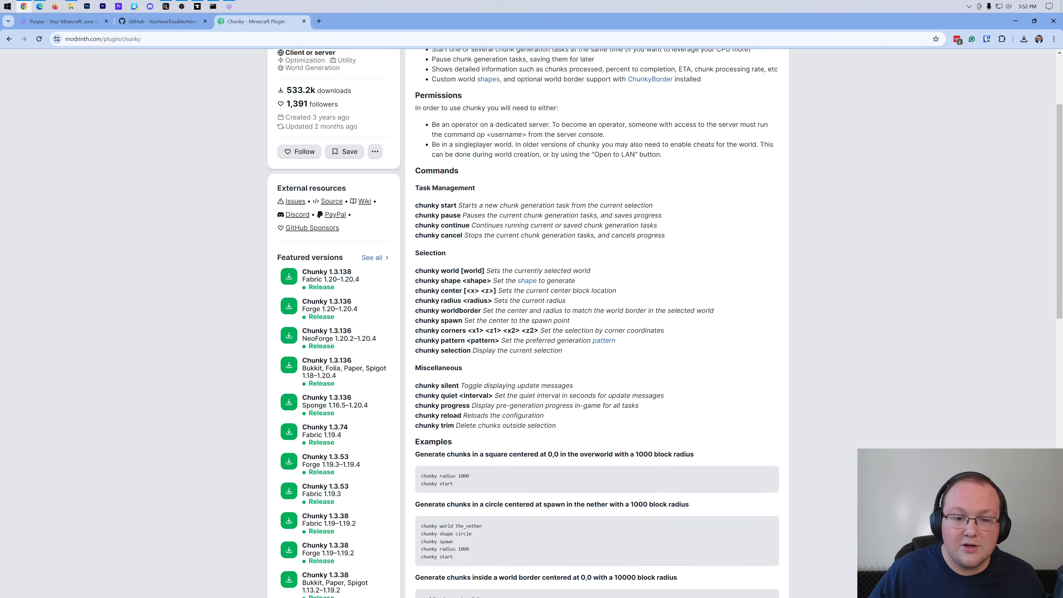
scroll(472, 263, "down", 1)
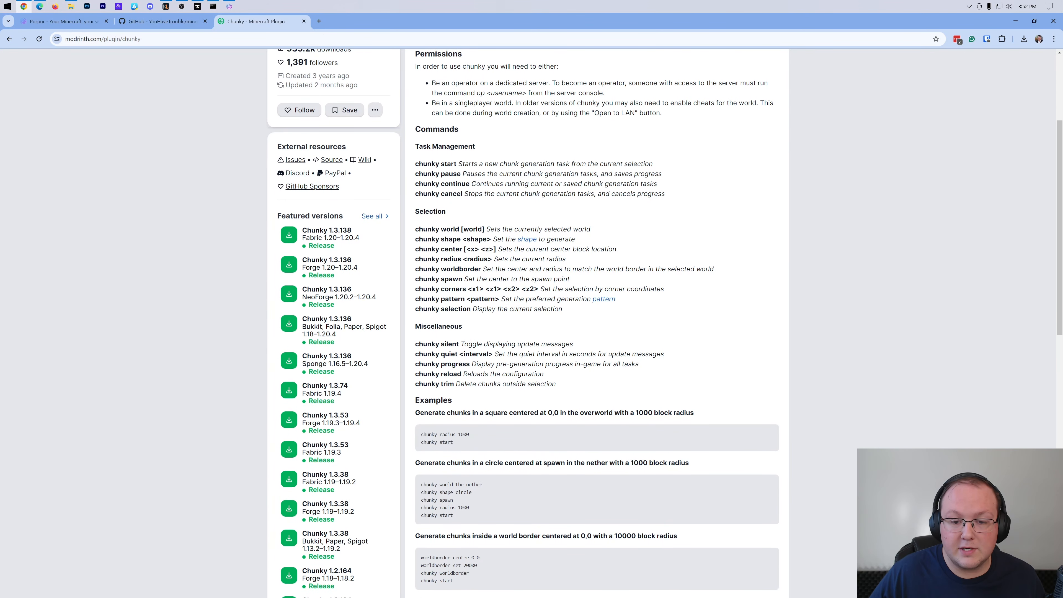
left_click_drag(415, 259, 477, 260)
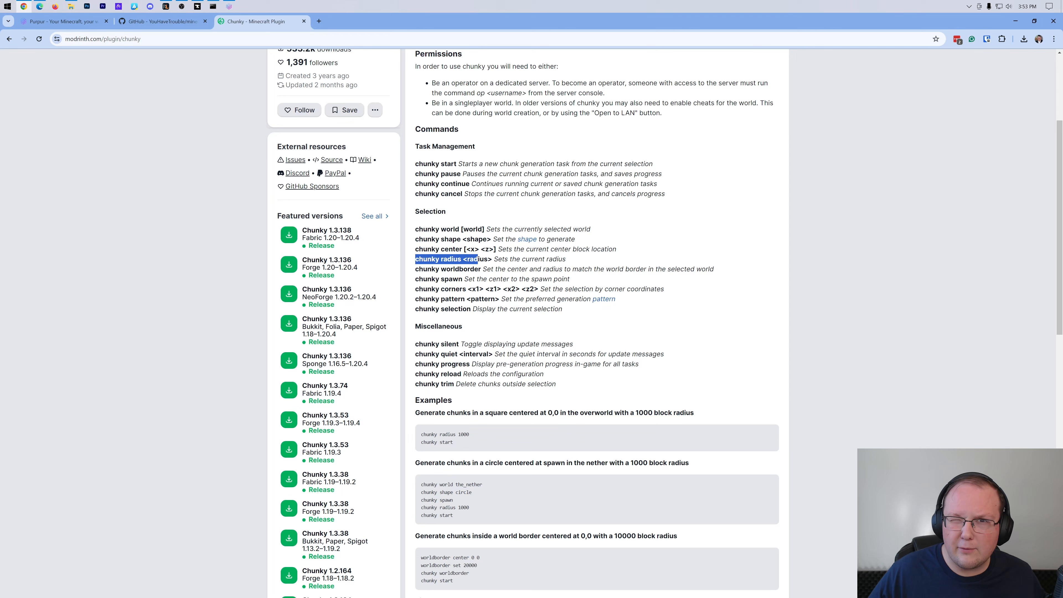
left_click(478, 260)
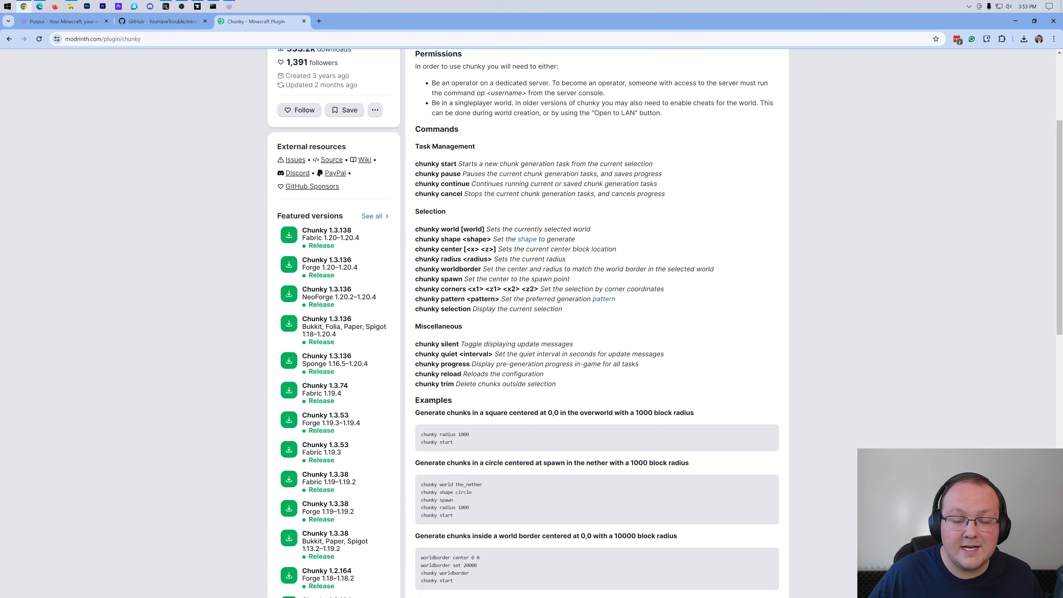
left_click_drag(415, 164, 456, 164)
scroll(504, 209, "up", 4)
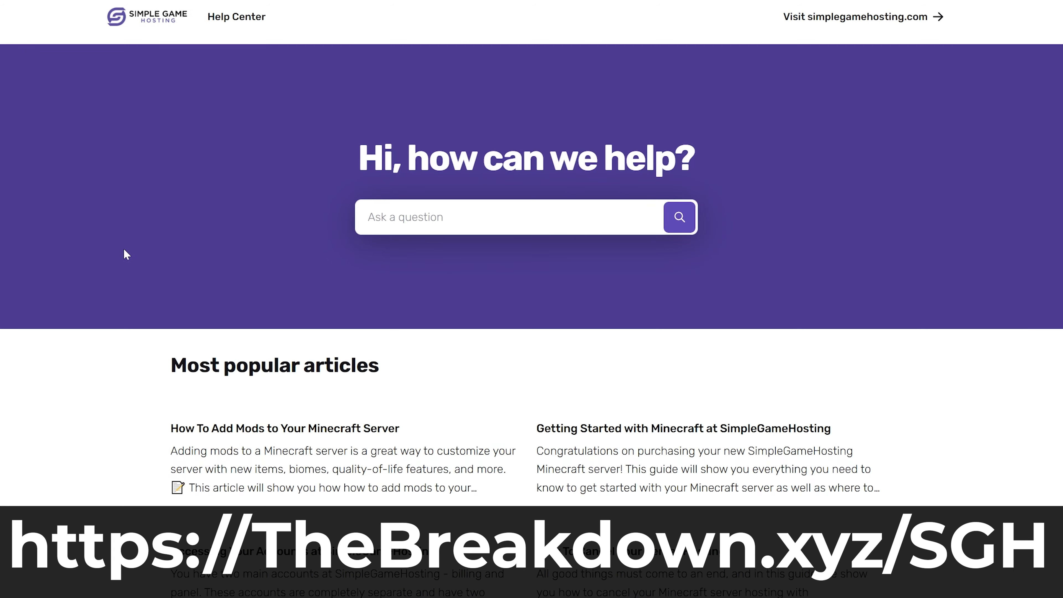
Step: Read the help center article "How To Add Mods to Your Minecraft Server", including the Fabric installation instructions
left_click(200, 433)
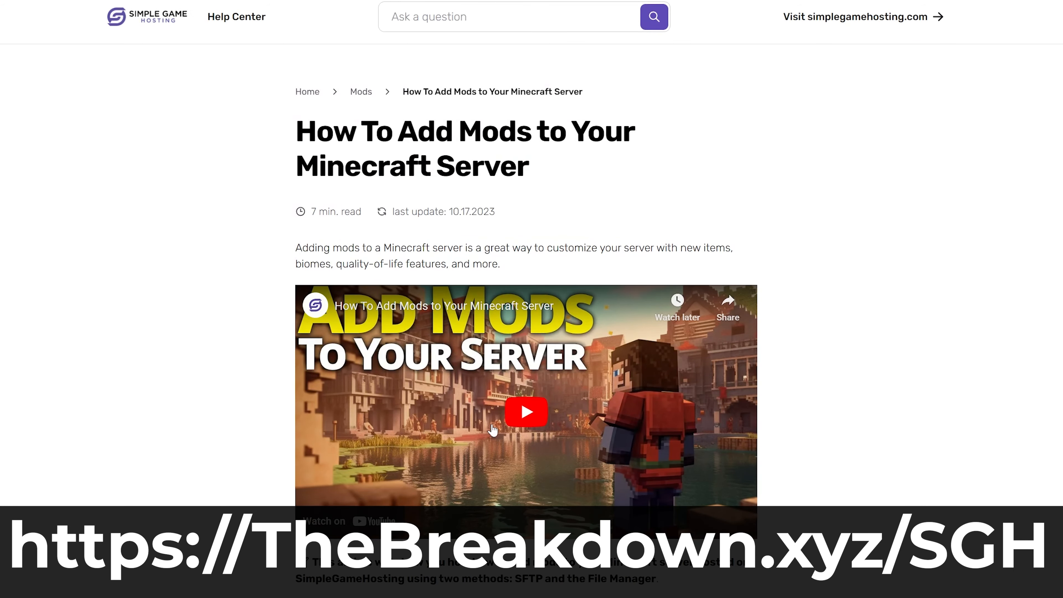
scroll(466, 426, "down", 15)
scroll(454, 410, "down", 20)
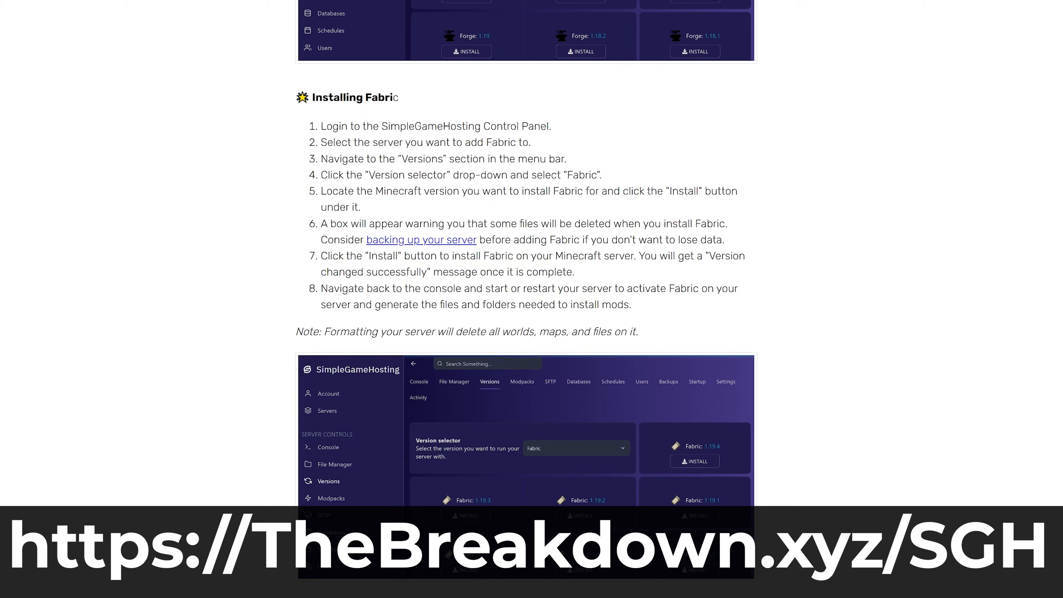
scroll(453, 411, "down", 20)
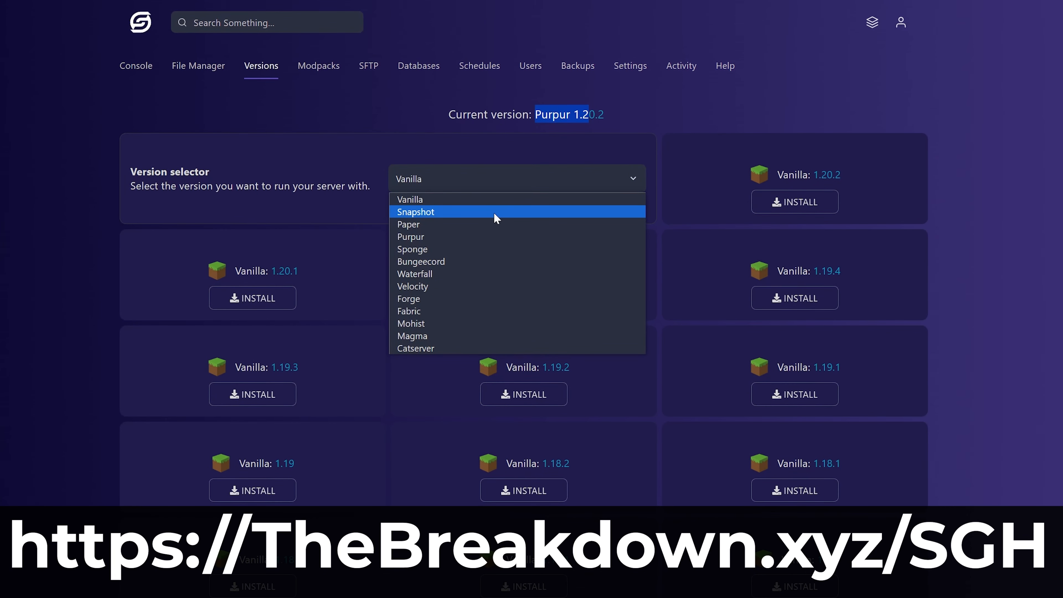
Step: Choose Forge as the server software and start installing Forge 1.20.2
left_click(486, 299)
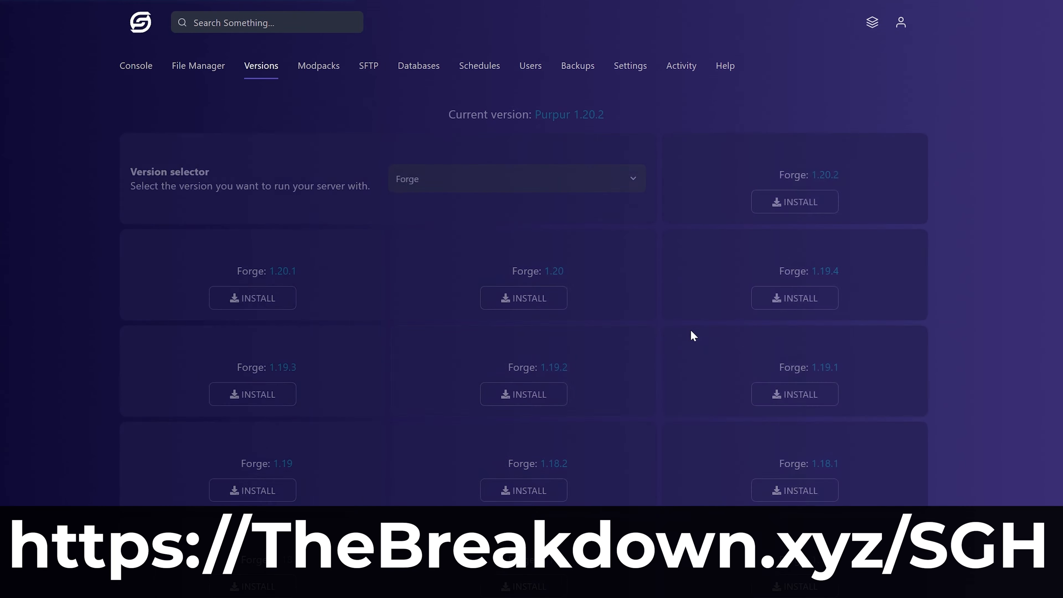
left_click(777, 203)
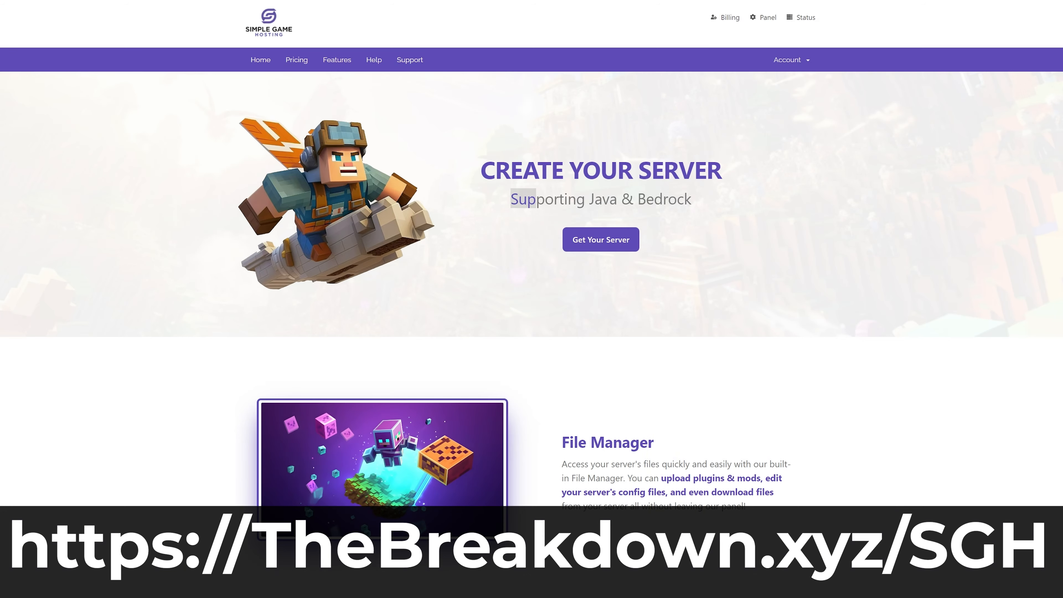
Step: Look over the Simple Game Hosting homepage, from the Java & Bedrock heading to the easy-to-install modpacks section
left_click_drag(537, 197, 719, 197)
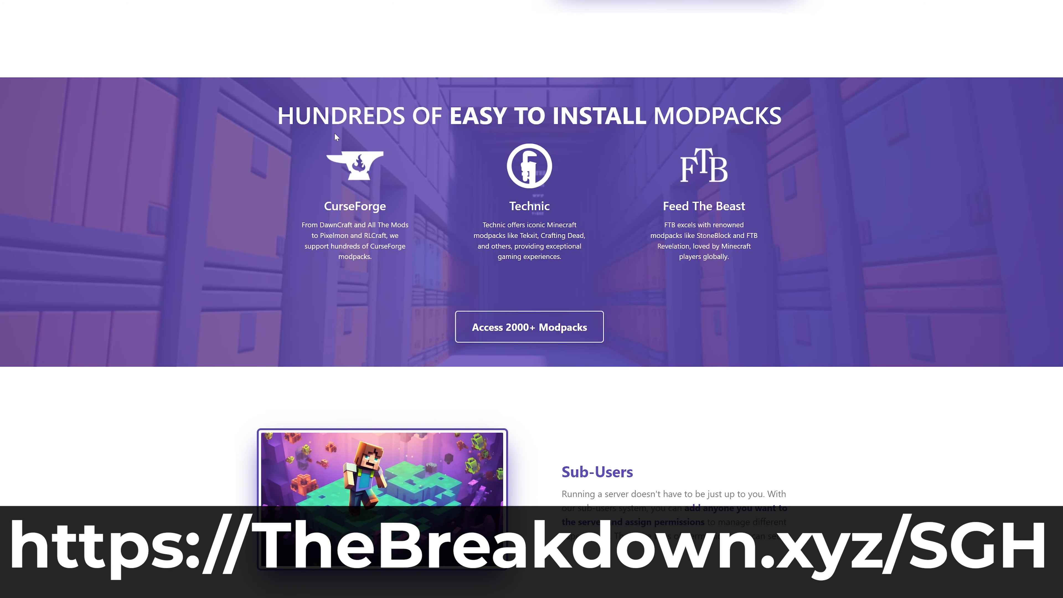
left_click_drag(789, 122, 284, 135)
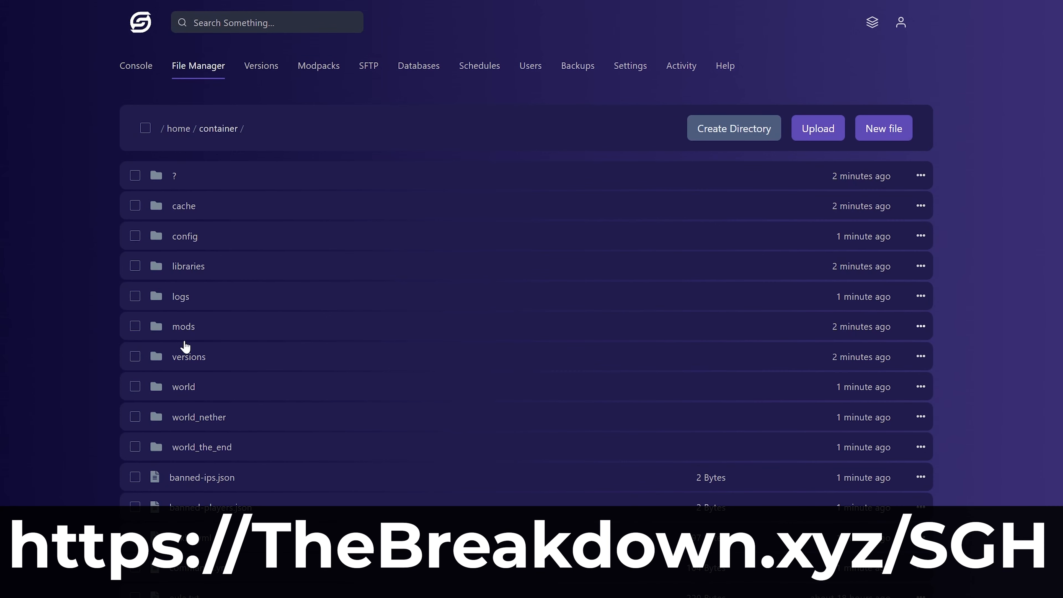
Step: Open server.properties in the hosting file manager and set level-seed to ADD SEED HERE
scroll(264, 361, "down", 3)
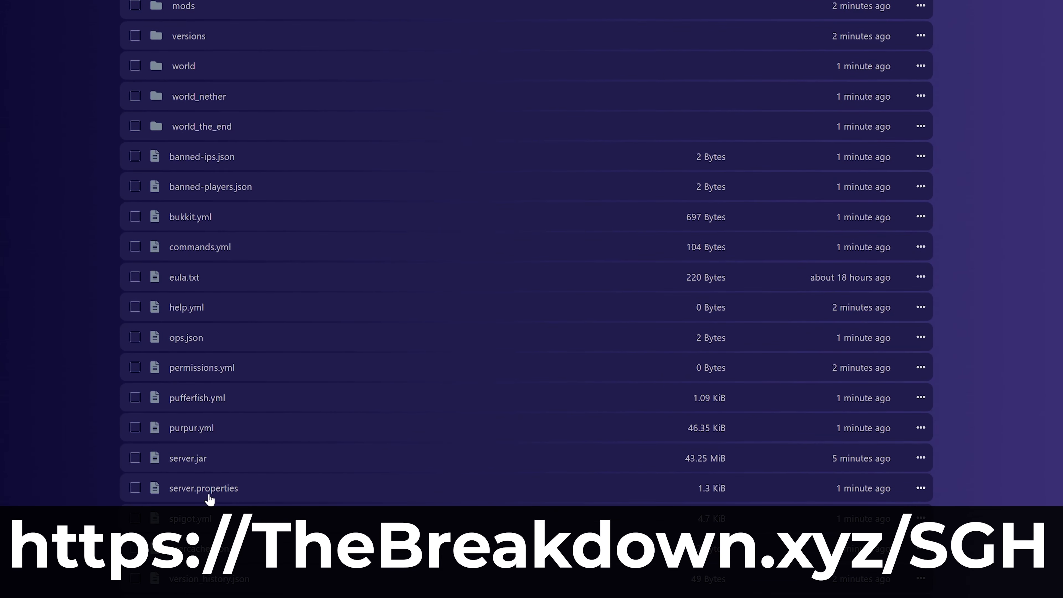
left_click(208, 493)
type("DSEE")
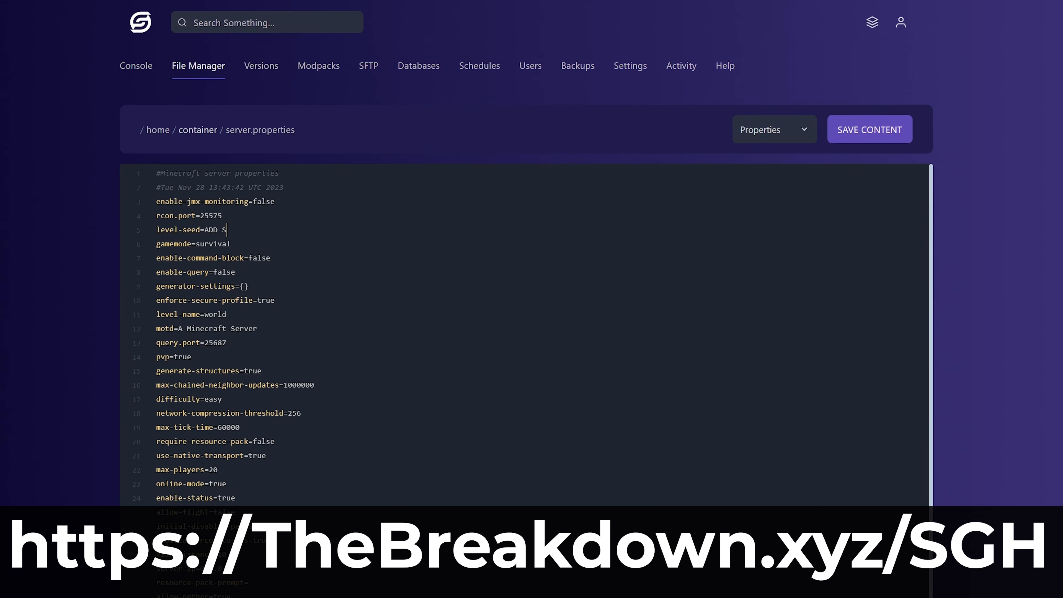
type("DHERE")
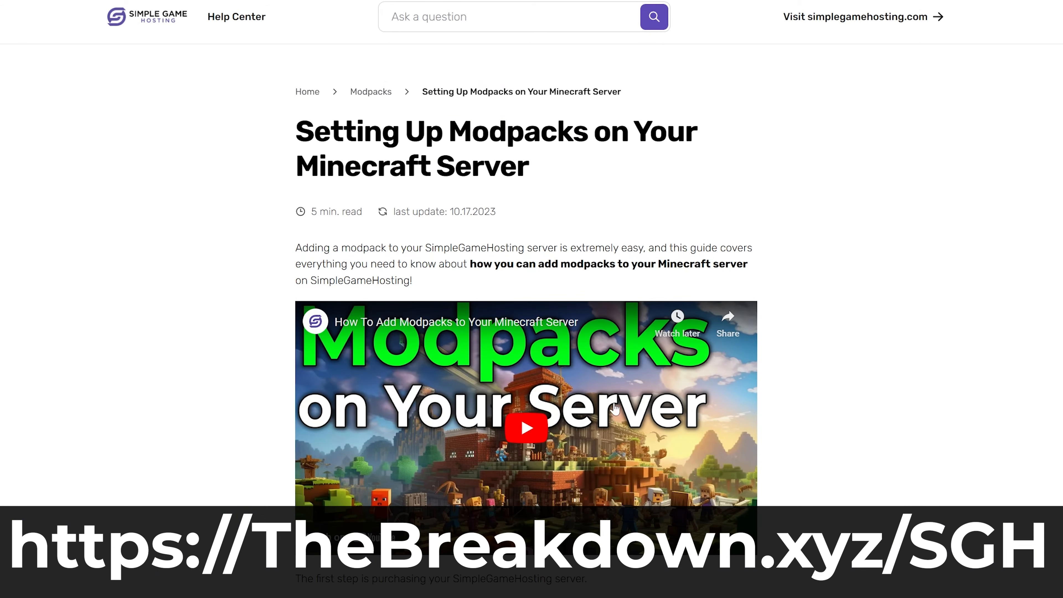
Step: Read the help center article "Setting Up Modpacks on Your Minecraft Server", including the RAM guide and modpack installation steps
scroll(478, 395, "down", 15)
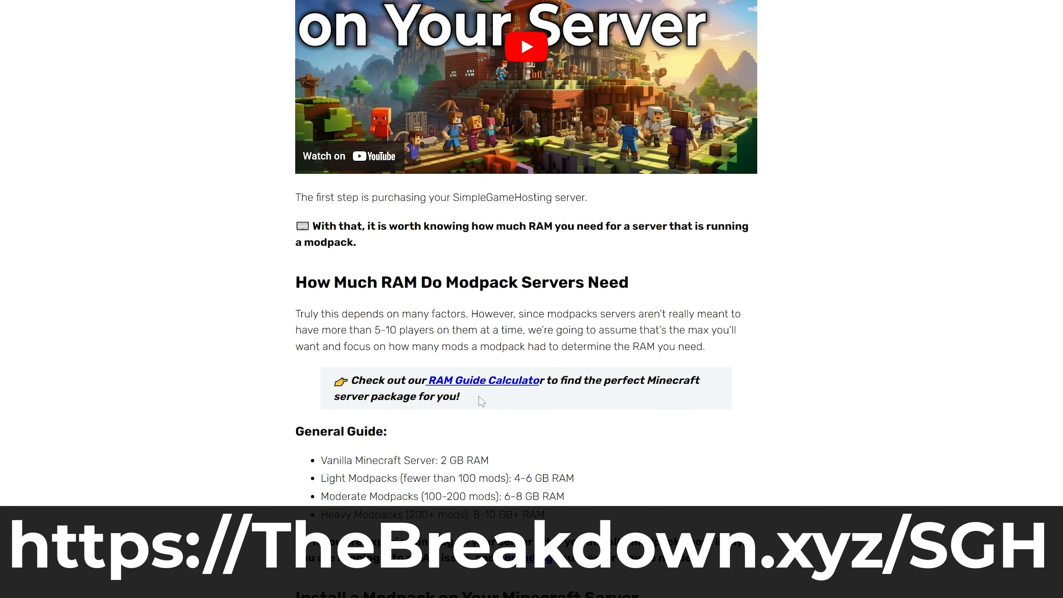
scroll(478, 395, "down", 20)
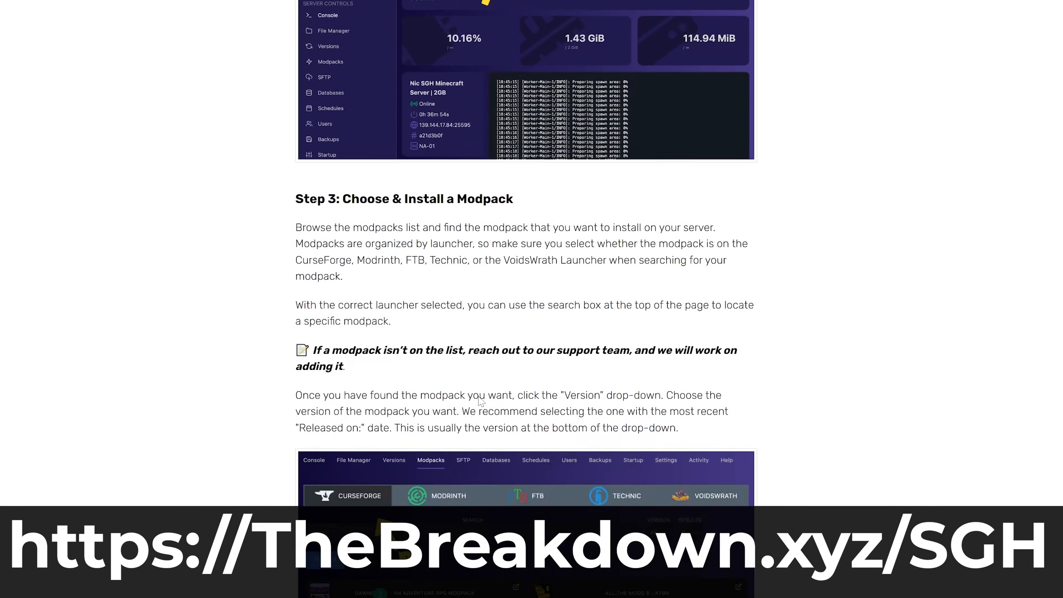
scroll(477, 394, "down", 15)
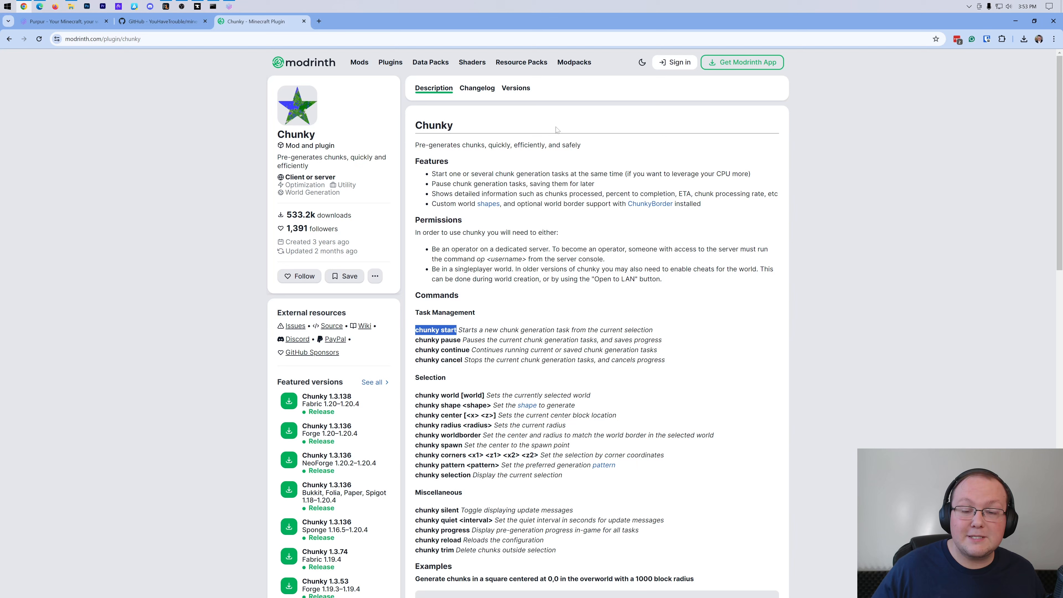
Step: Review the Chunky plugin page and the Purpur downloads page, and minimize the browser
left_click_drag(558, 130, 415, 126)
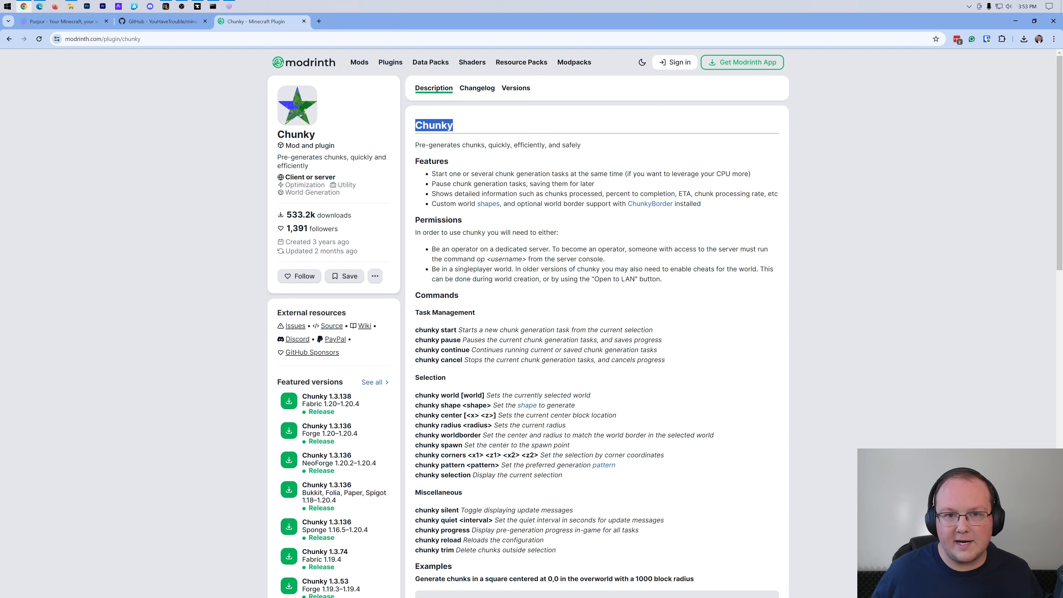
left_click(580, 135)
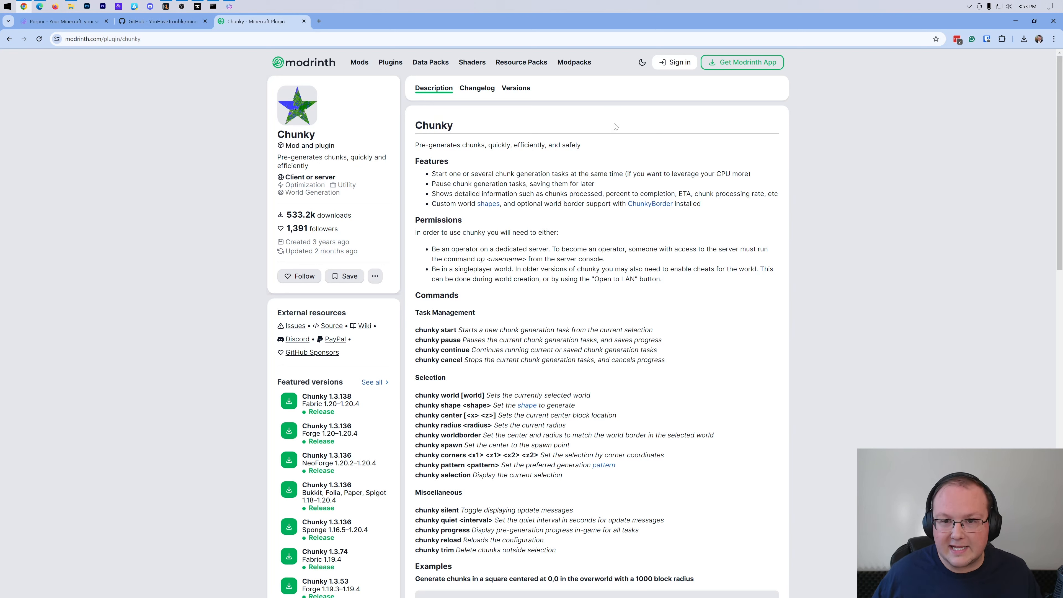
left_click(48, 25)
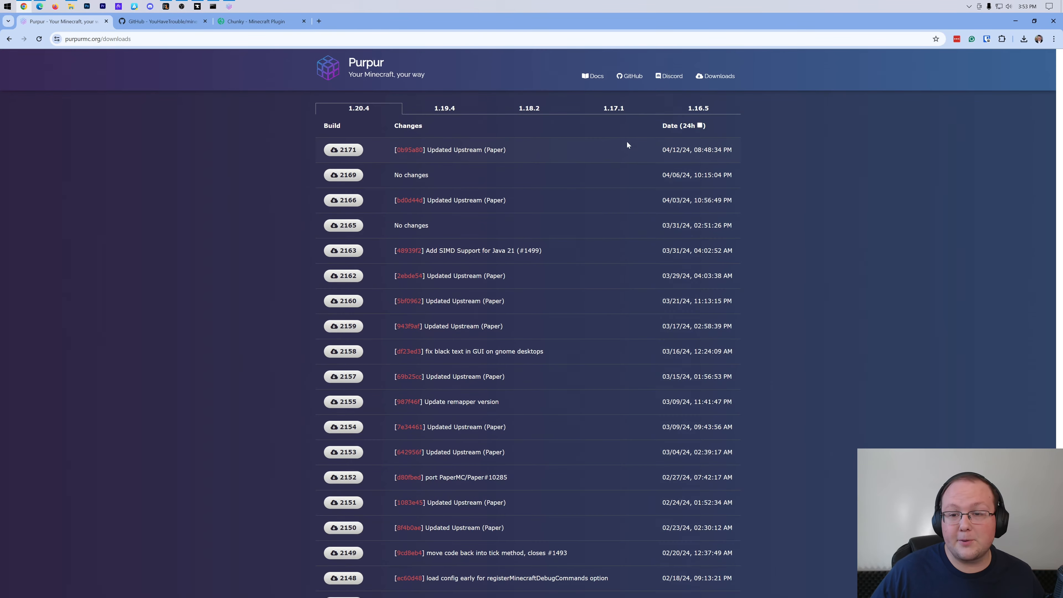
left_click(1016, 21)
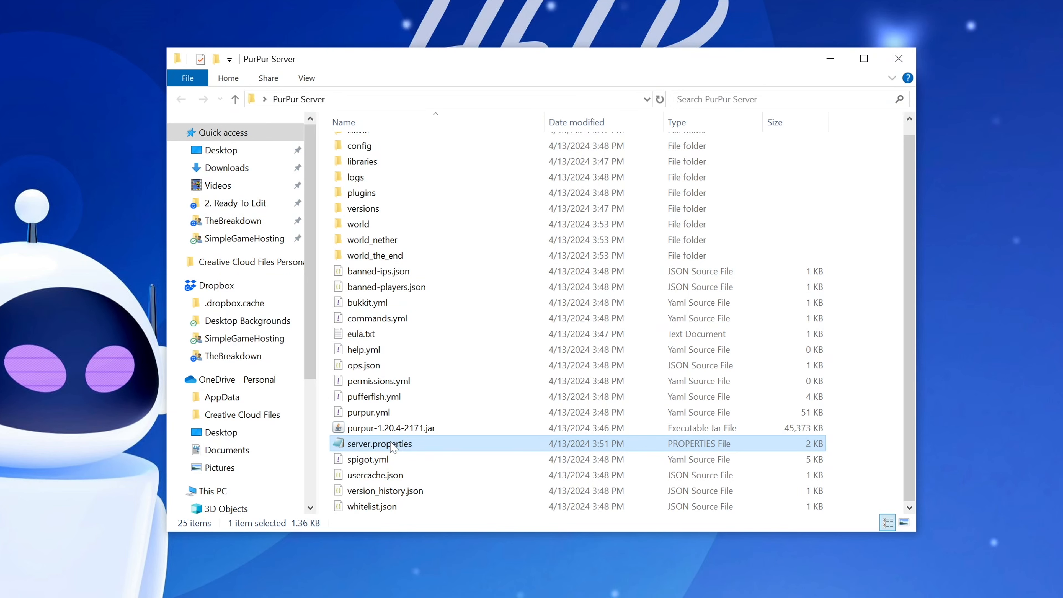
Step: Examine the configuration files in the PurPur Server folder, including paper-world.yml in the world folder, and open and close server.properties
left_click(415, 307)
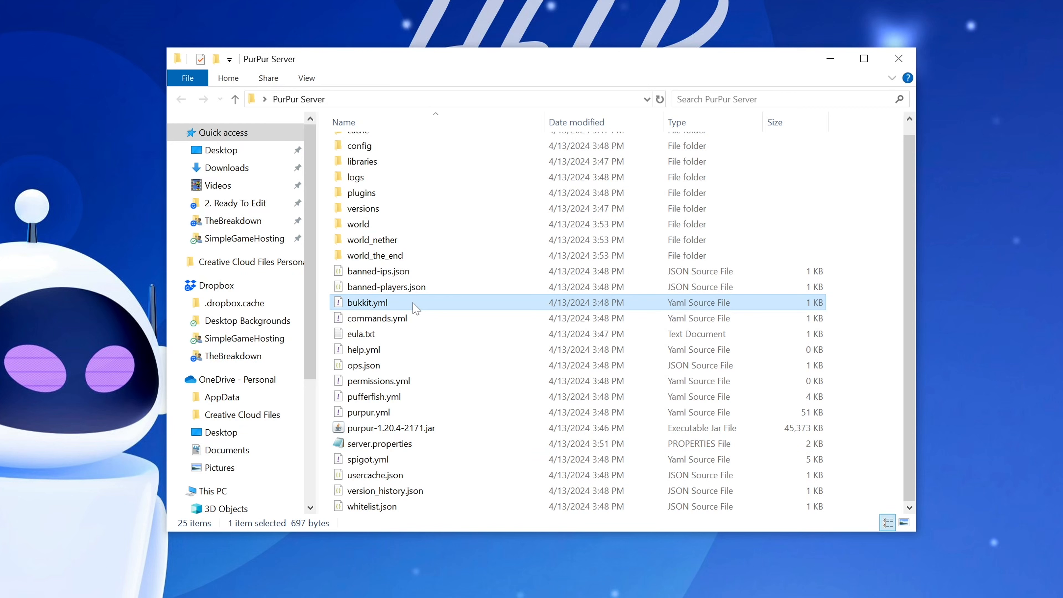
left_click(418, 461)
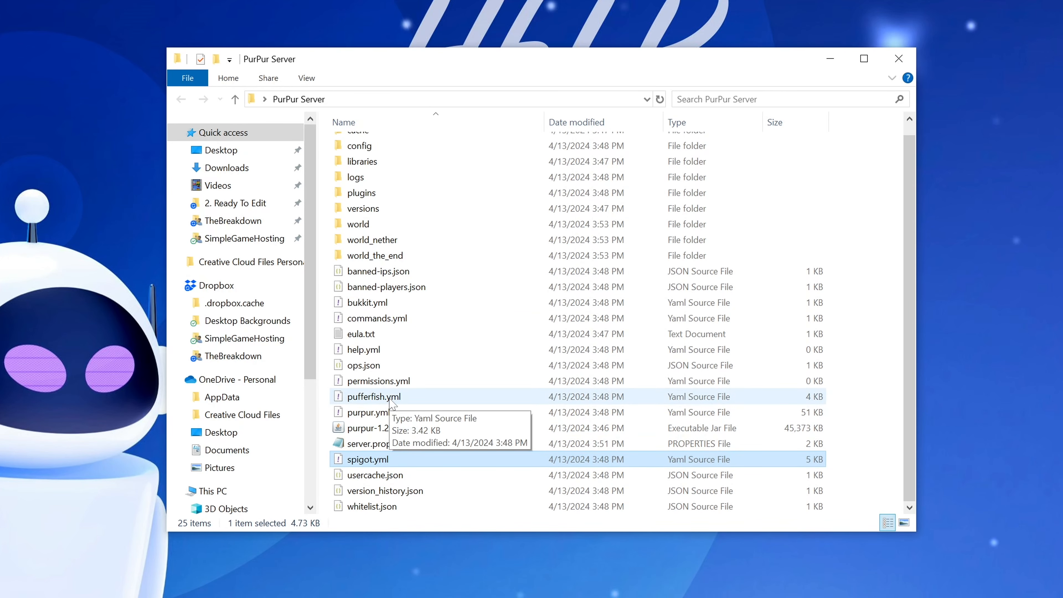
double_click(402, 224)
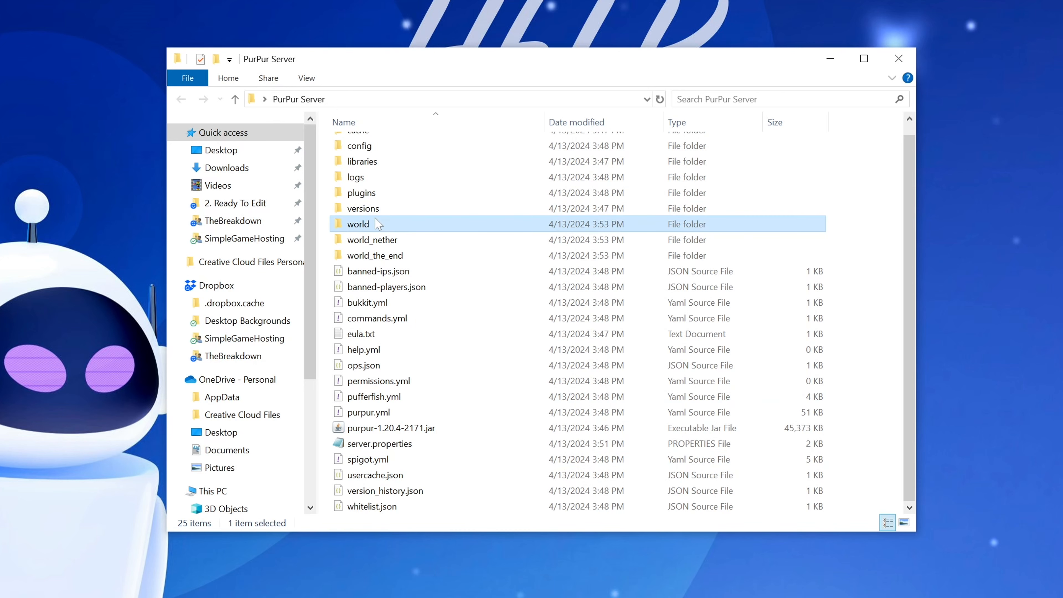
left_click(383, 242)
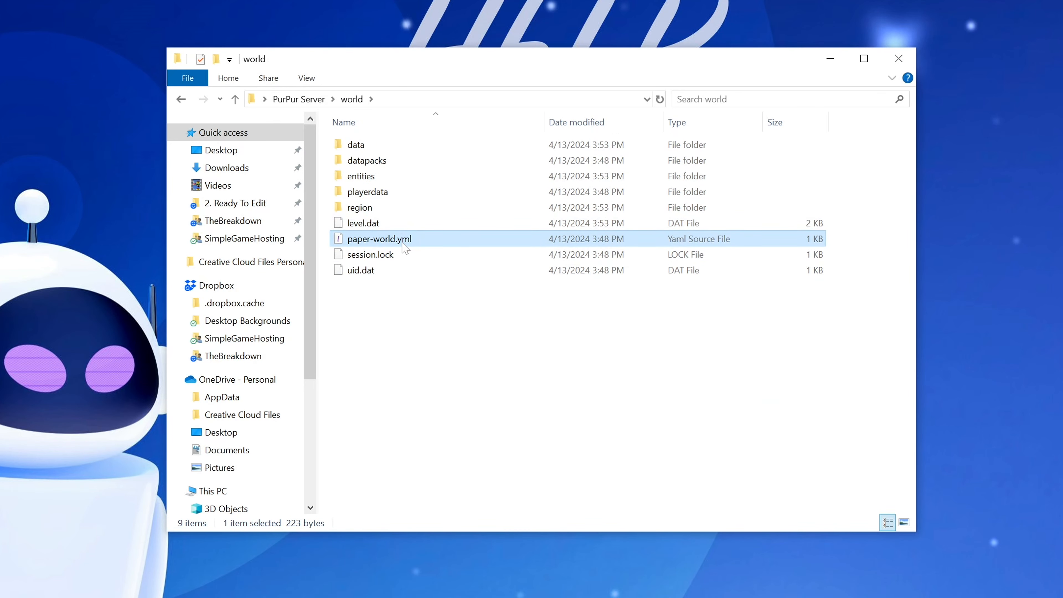
key("alt+Left")
left_click(400, 411)
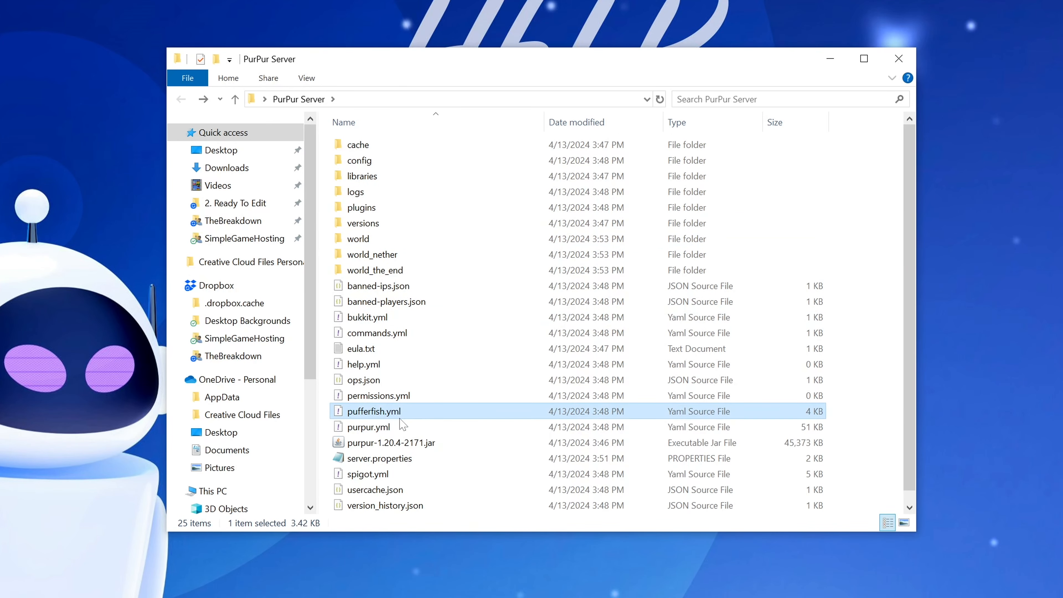
left_click(423, 427)
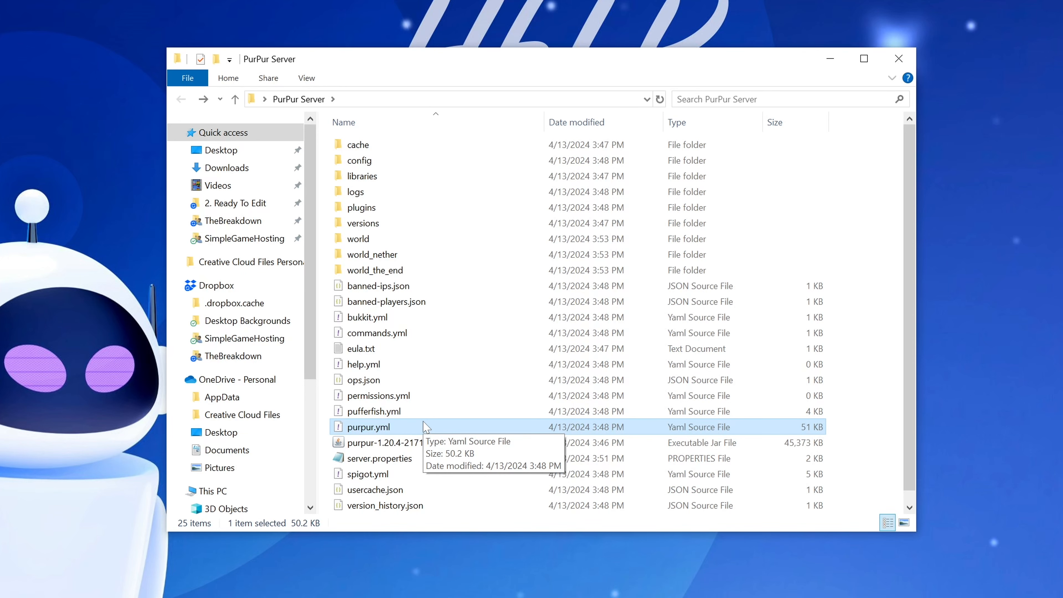
double_click(426, 459)
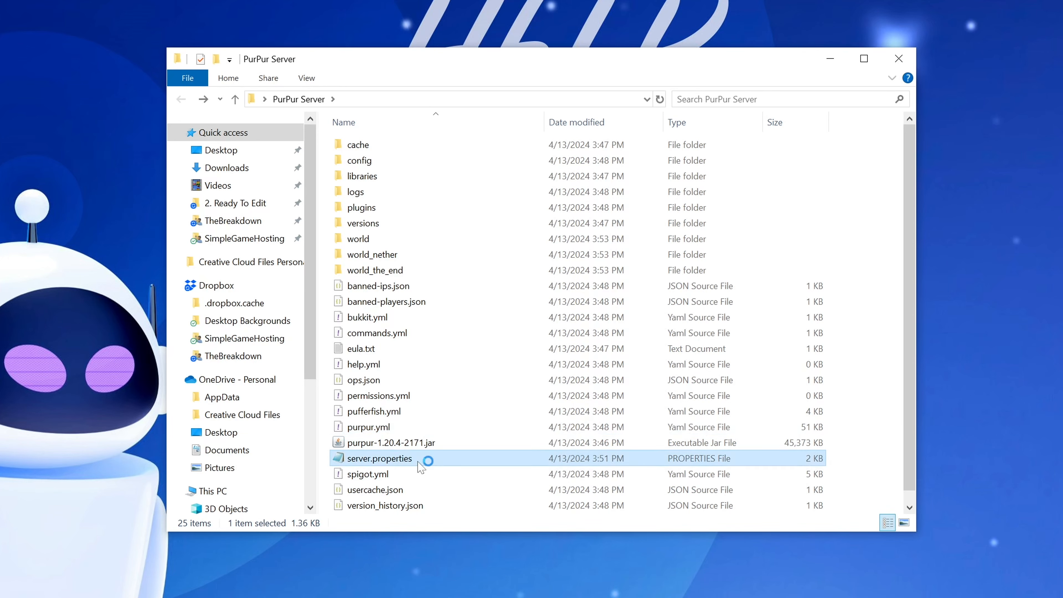
left_click(804, 98)
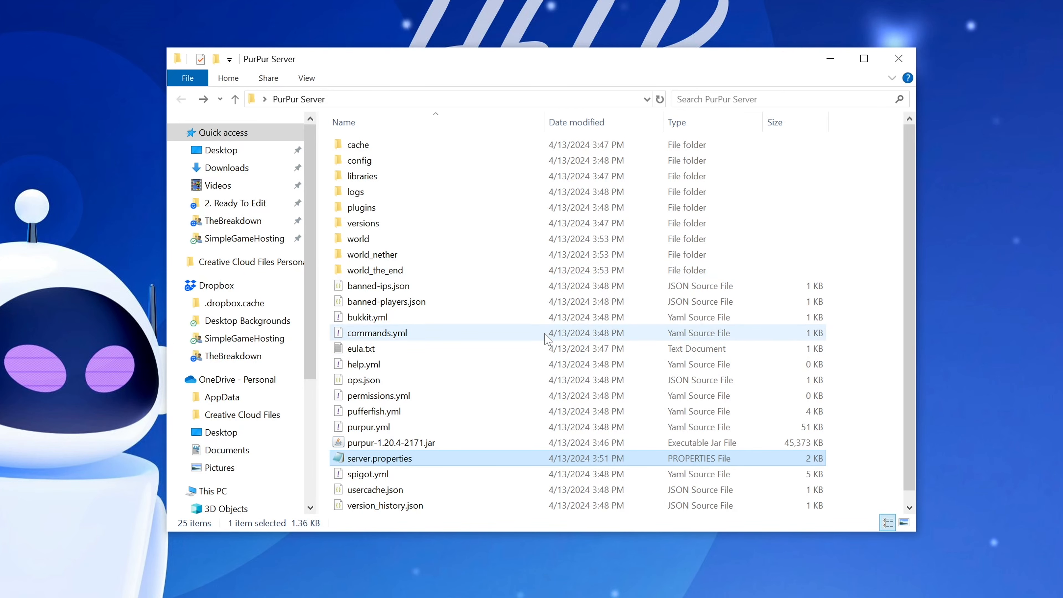
Step: Open bukkit.yml in Visual Studio Code, view its contents, and close the editor window
double_click(416, 325)
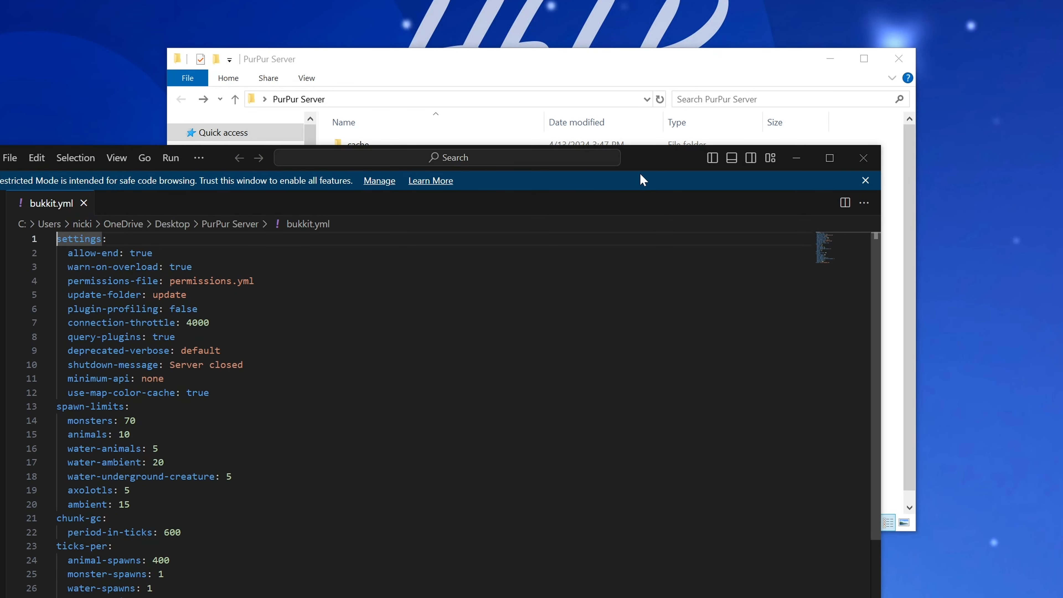
left_click_drag(641, 178, 765, 4)
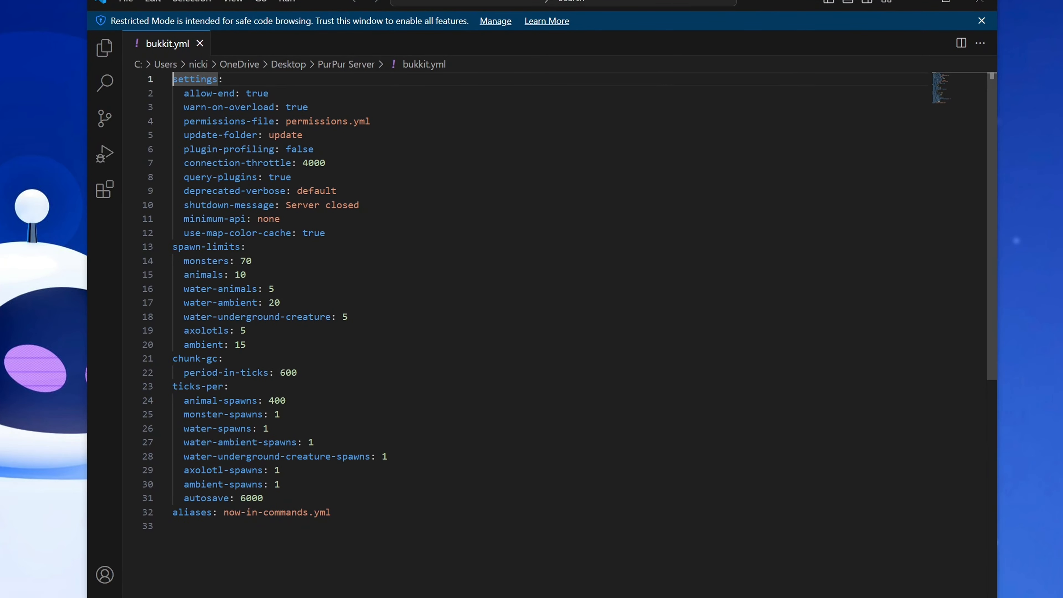
left_click(988, 4)
Step: Open bukkit.yml with Notepad, inspect the indentation of the settings entries, and close it
right_click(384, 322)
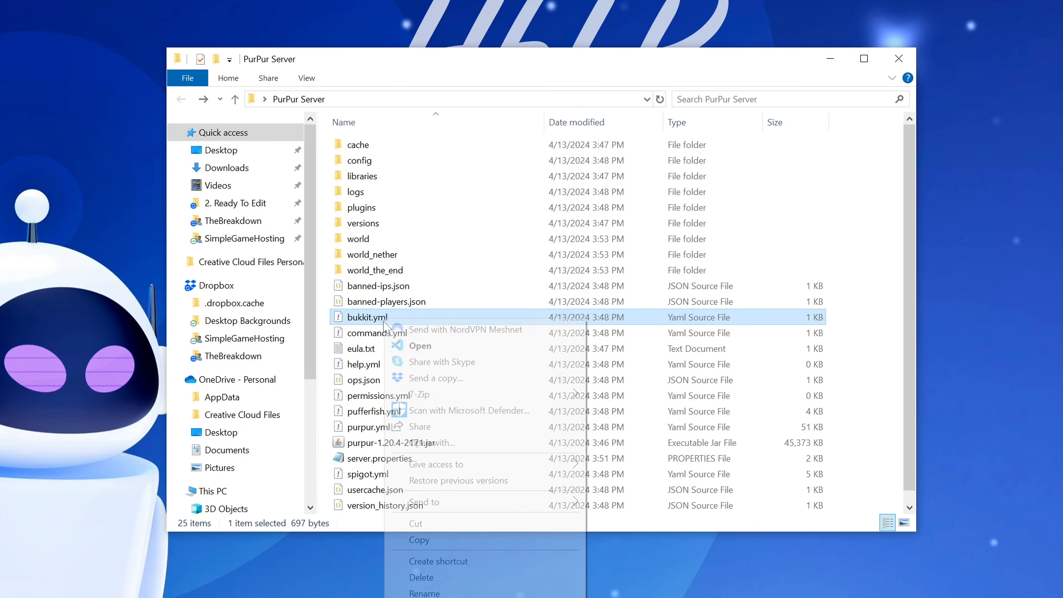
left_click(467, 445)
left_click(419, 318)
scroll(510, 349, "down", 5)
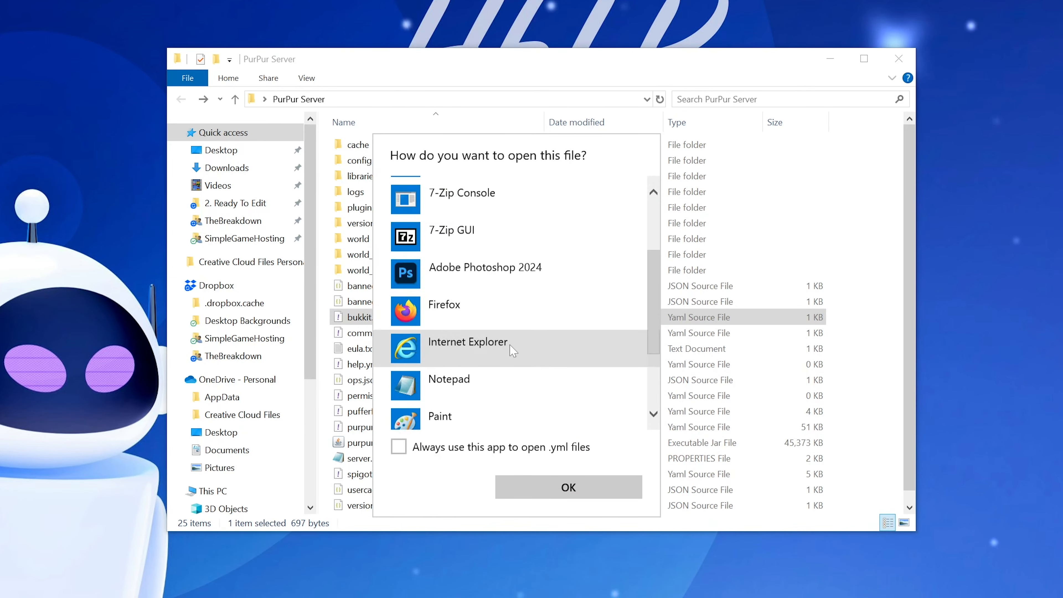
double_click(466, 268)
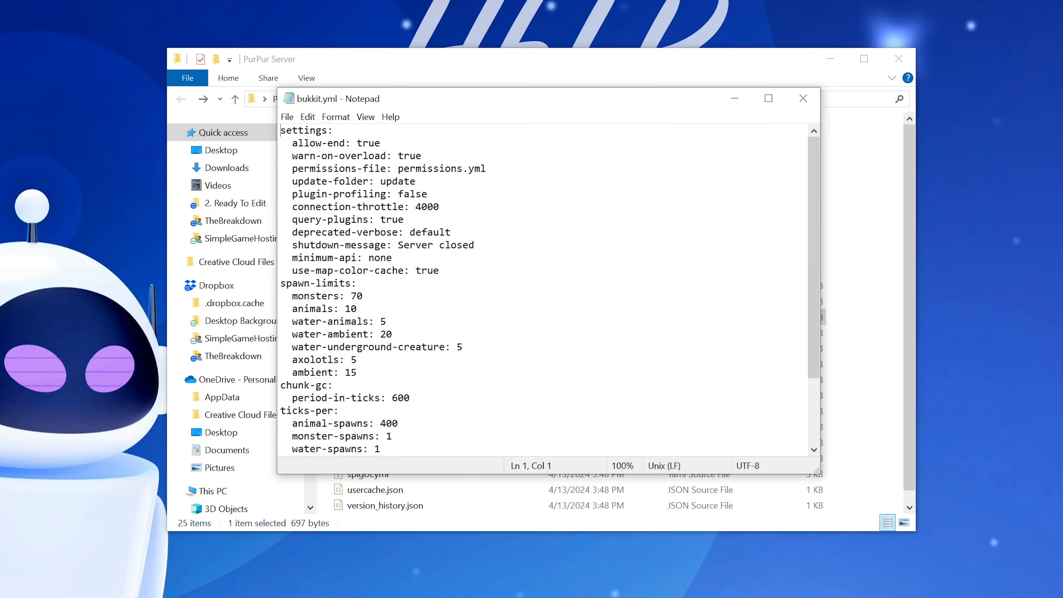
left_click_drag(298, 182, 271, 187)
left_click(310, 194)
left_click(804, 98)
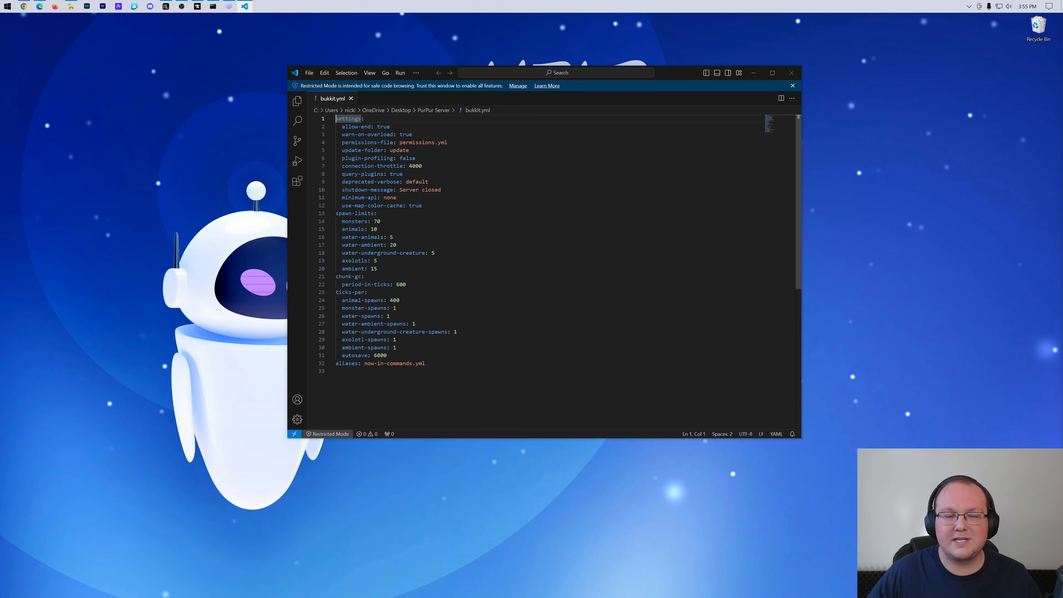
Step: In bukkit.yml in Visual Studio Code, set the spawn limits for monsters to 20 and animals to 5
left_click(377, 213)
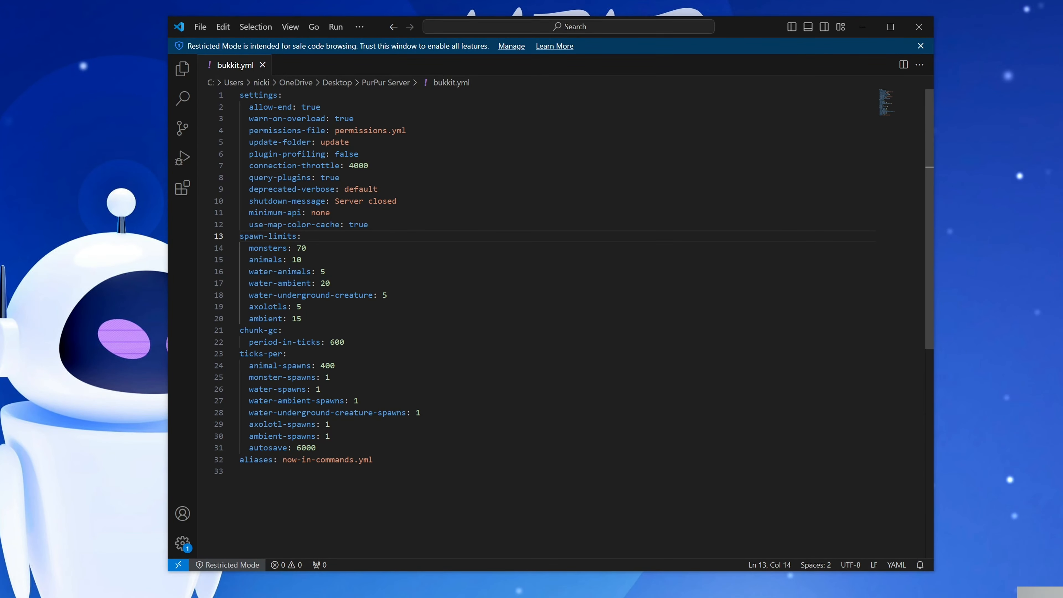
left_click_drag(302, 236, 244, 236)
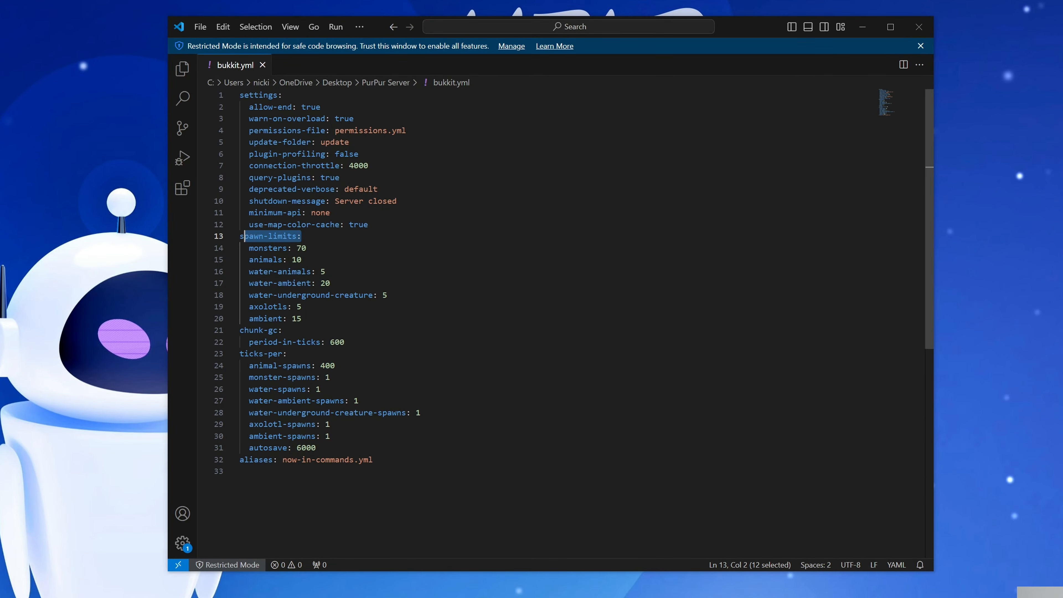
left_click_drag(288, 354, 245, 354)
left_click(302, 260)
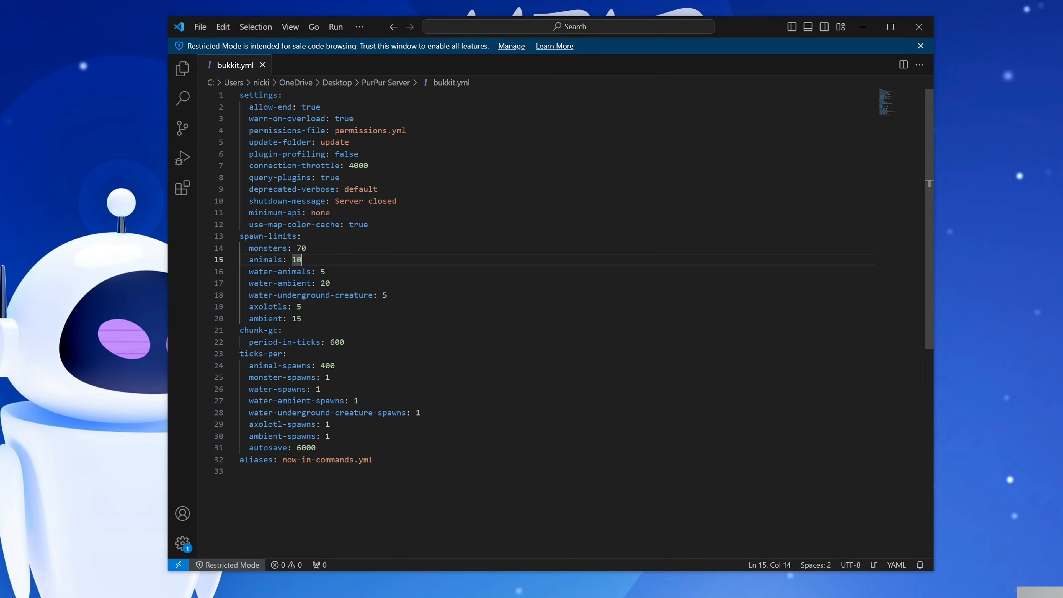
left_click(306, 248)
key("BackSpace")
key("BackSpace")
type("20")
left_click(301, 260)
key("BackSpace")
key("BackSpace")
type("5")
Step: Set the water-animals and water-ambient spawn limits to 2 each in bukkit.yml
key("Down")
key("Right")
key("Right")
key("Right")
key("Right")
key("Right")
key("Right")
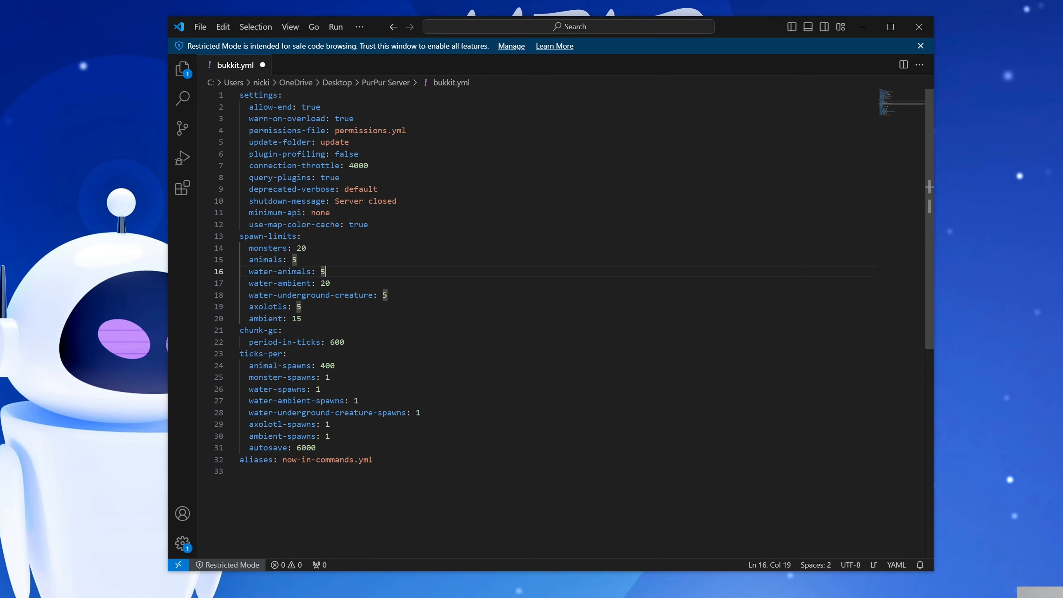
key("BackSpace")
type("2")
key("Down")
key("Right")
key("Right")
key("Left")
key("BackSpace")
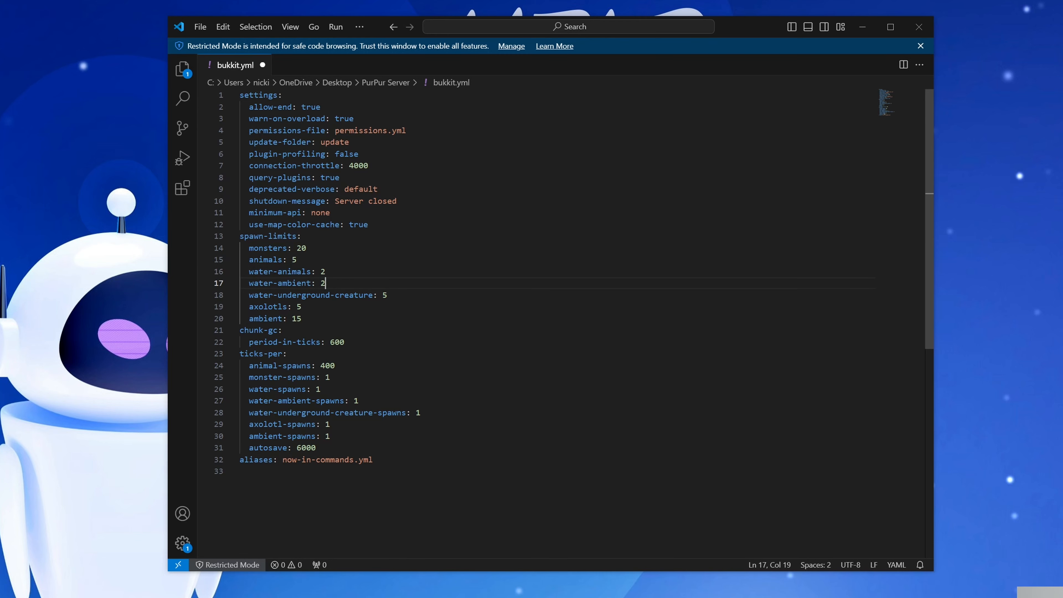
Step: Set the water-underground-creature and axolotls spawn limits to 3 each and the ambient limit to 1
key("Down")
key("End")
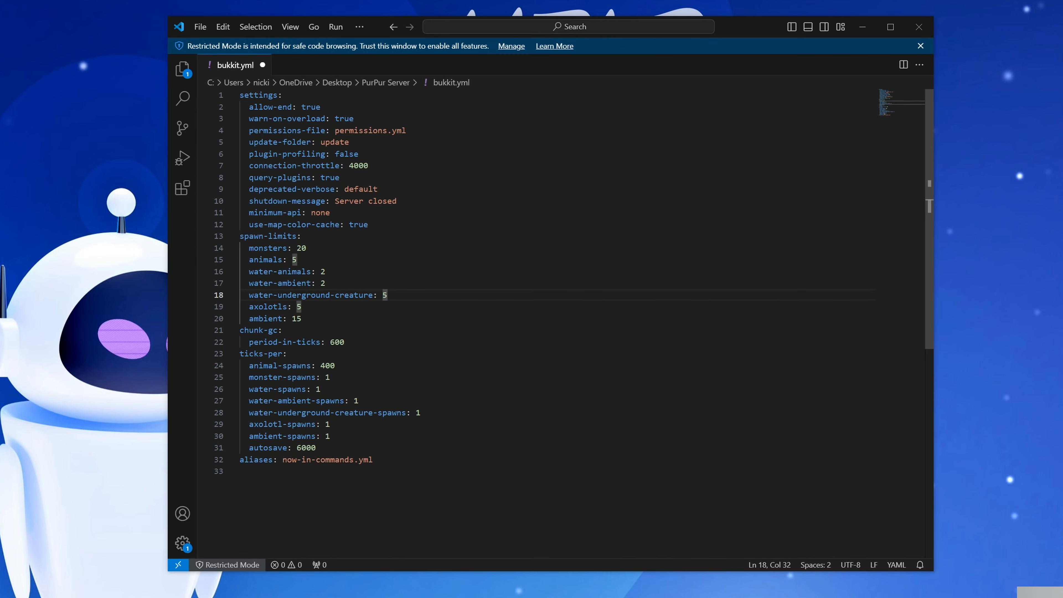
key("BackSpace")
type("3")
key("Down")
key("BackSpace")
type("3")
key("Down")
key("BackSpace")
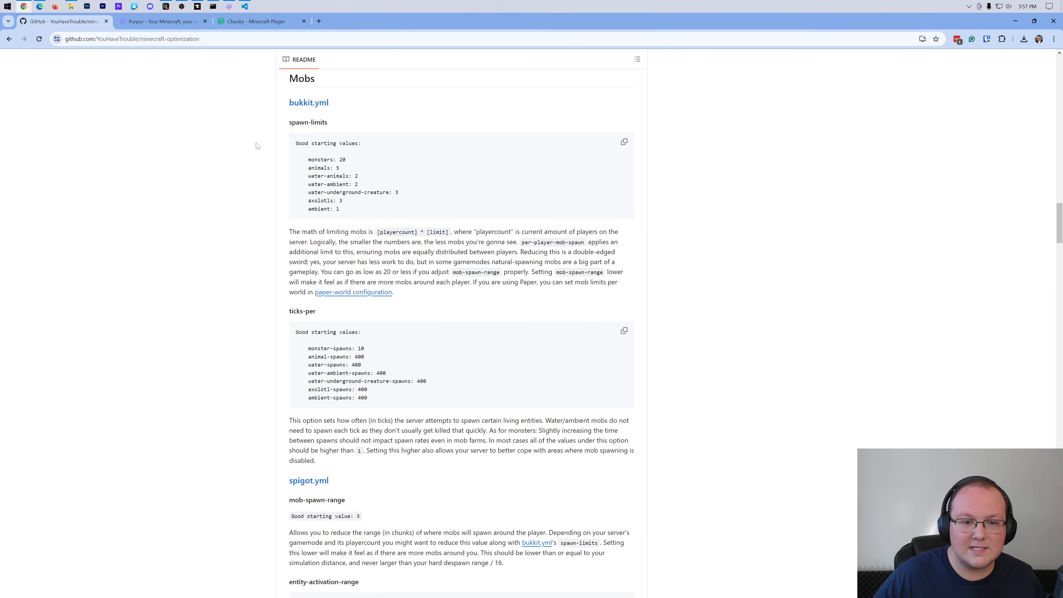
Step: Read the recommended bukkit.yml spawn-limits and ticks-per values in the minecraft-optimization guide on GitHub
scroll(467, 174, "up", 1)
scroll(331, 70, "down", 2)
scroll(331, 70, "up", 1)
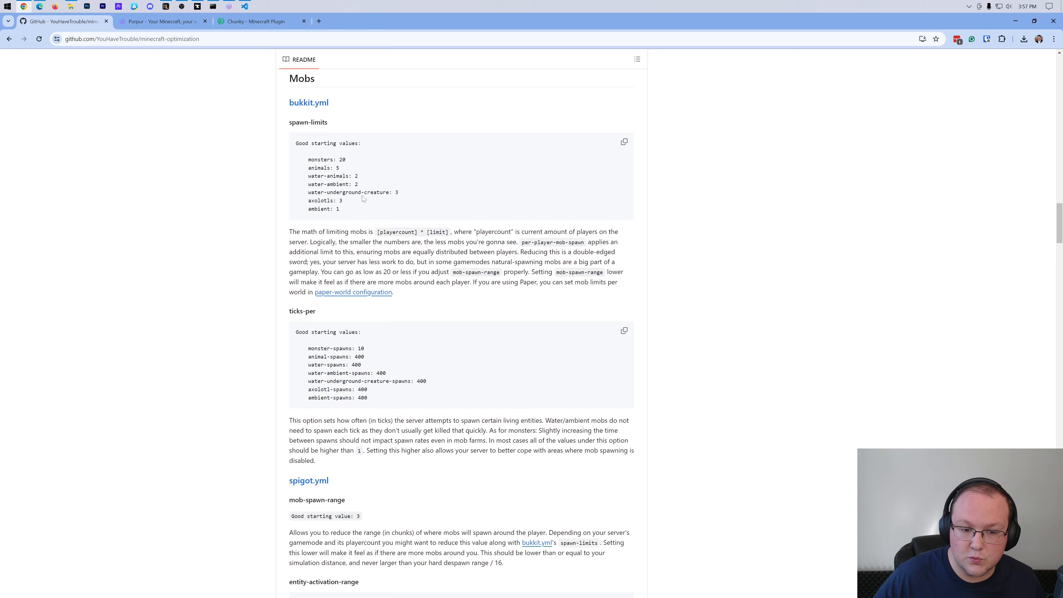
scroll(629, 270, "down", 10)
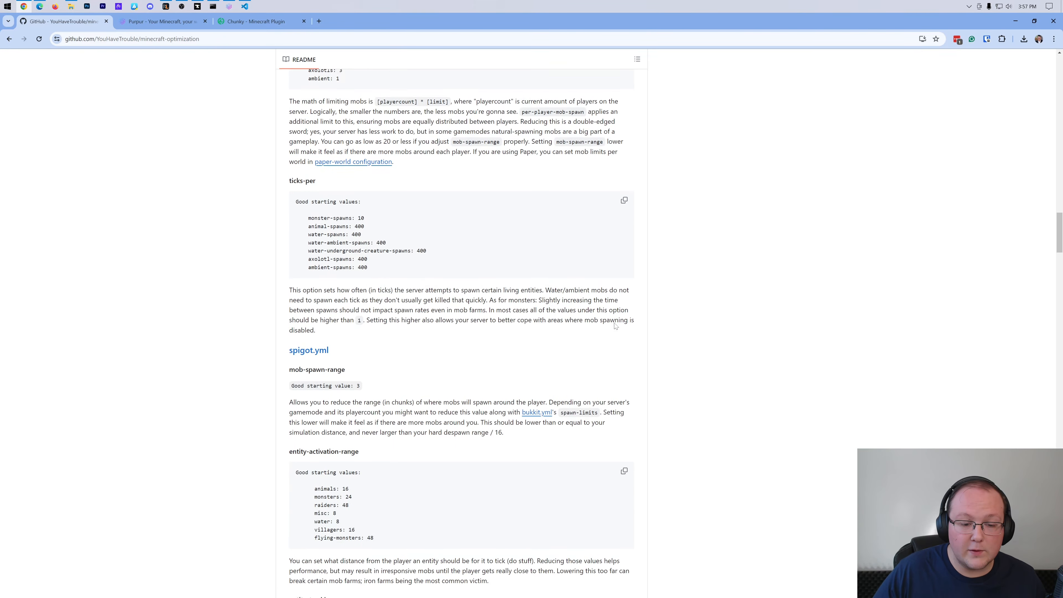
Step: Examine the guide's recommended spigot.yml, paper-world, pufferfish.yml and purpur.yml mob settings and their explanations
scroll(629, 253, "down", 20)
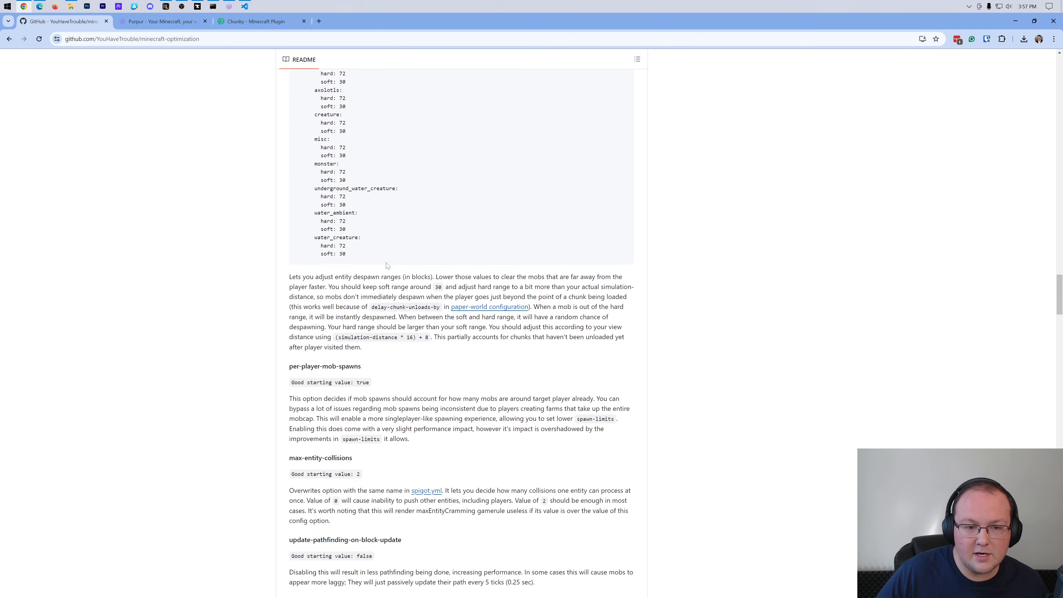
scroll(381, 279, "down", 8)
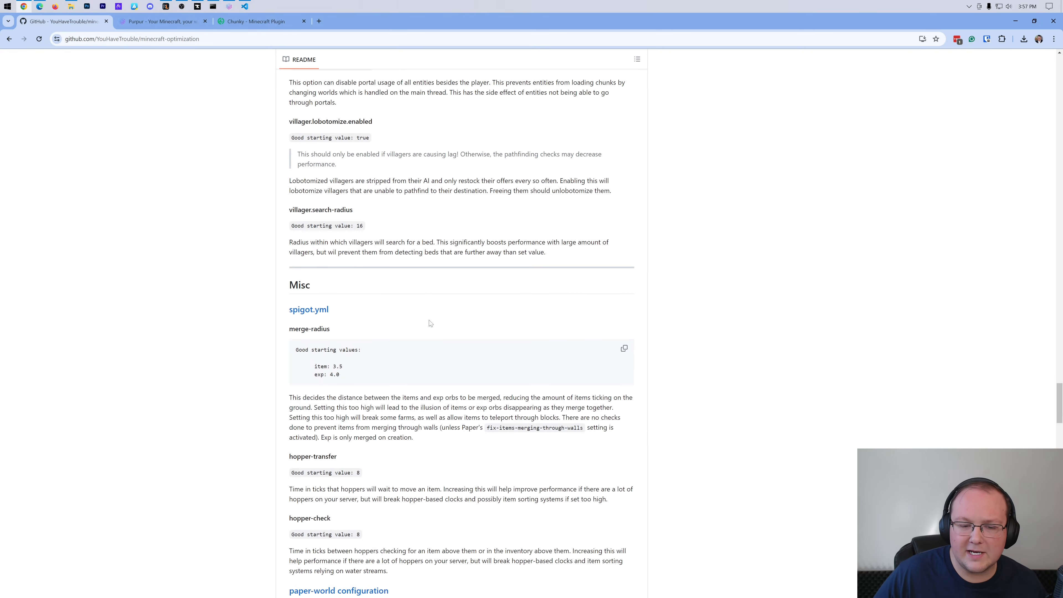
scroll(503, 271, "up", 14)
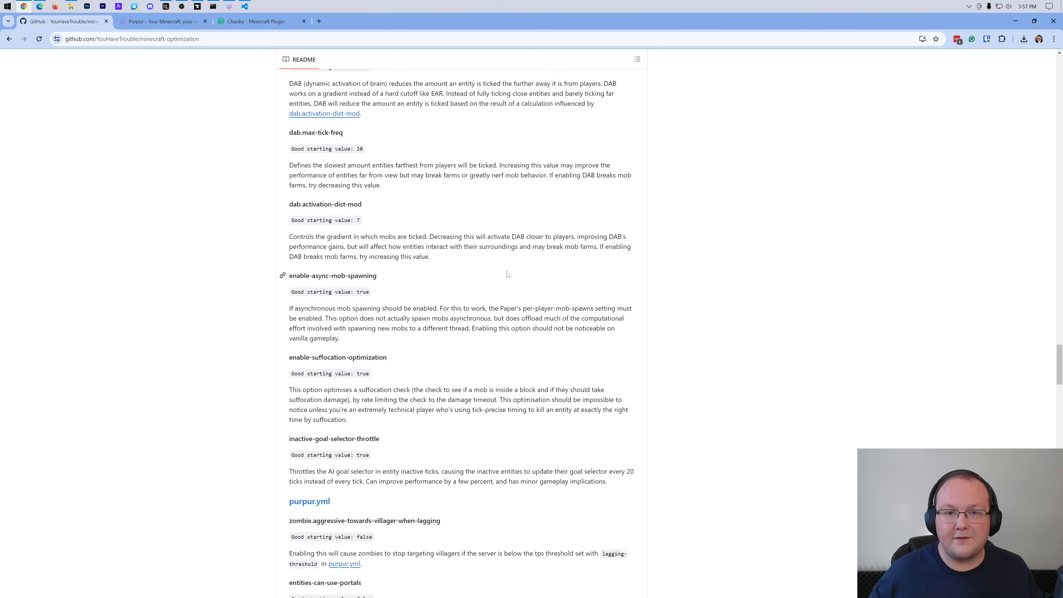
scroll(468, 138, "up", 3)
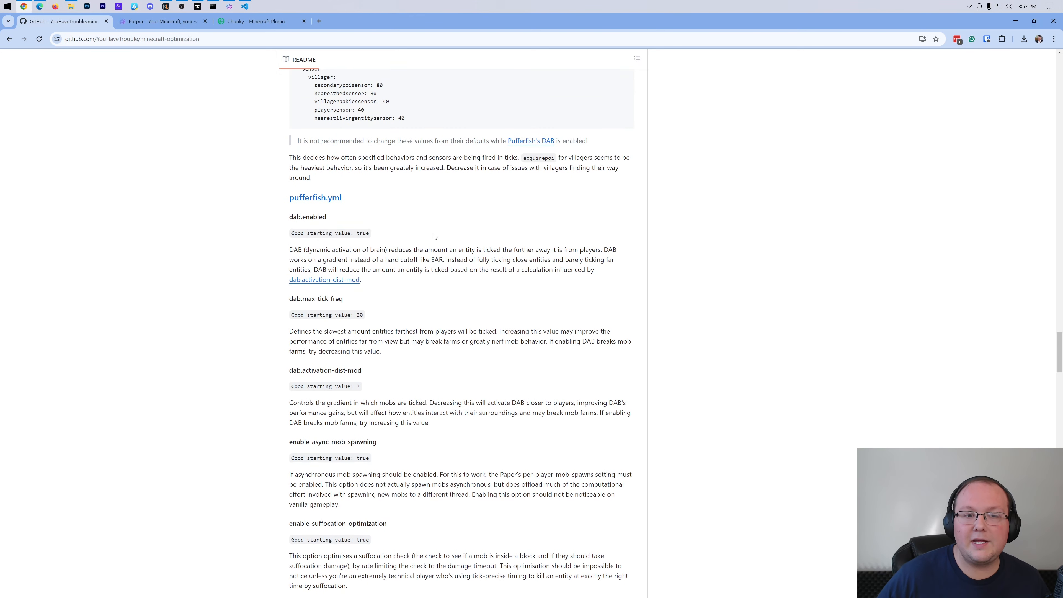
scroll(816, 122, "up", 3)
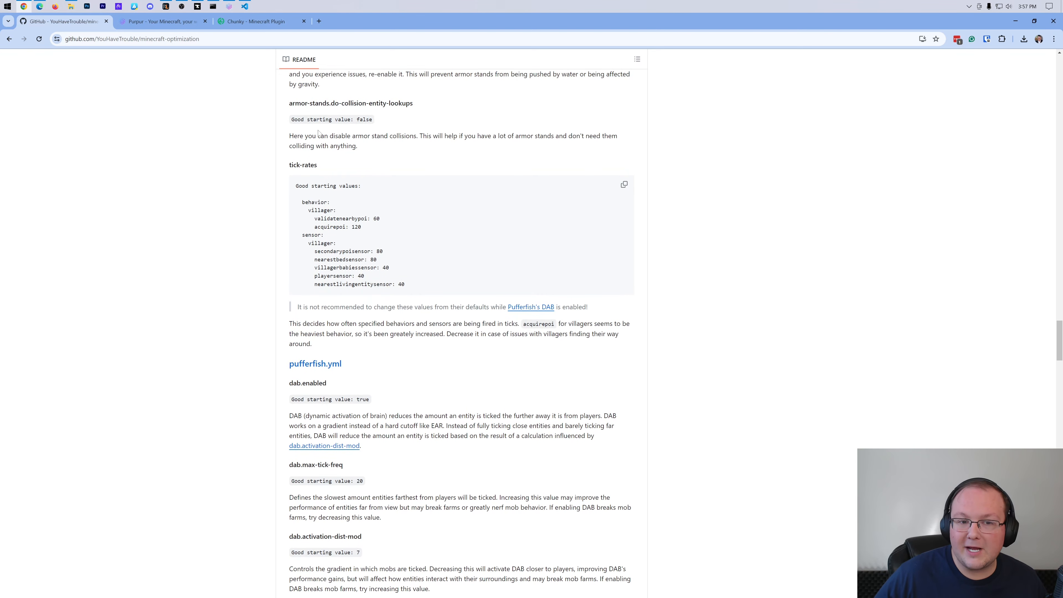
left_click_drag(292, 133, 379, 155)
left_click(379, 155)
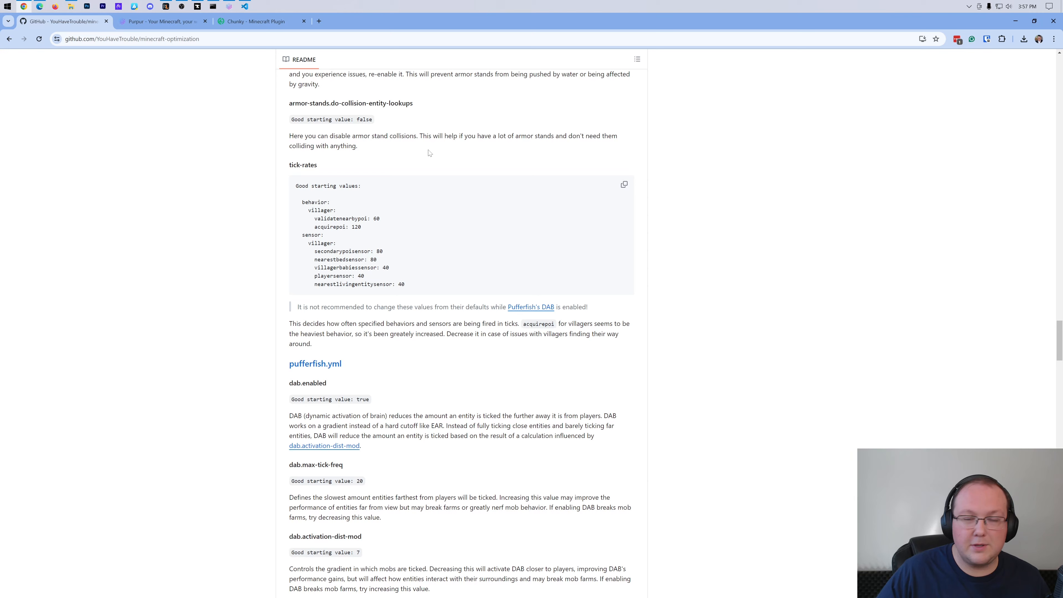
scroll(401, 226, "down", 5)
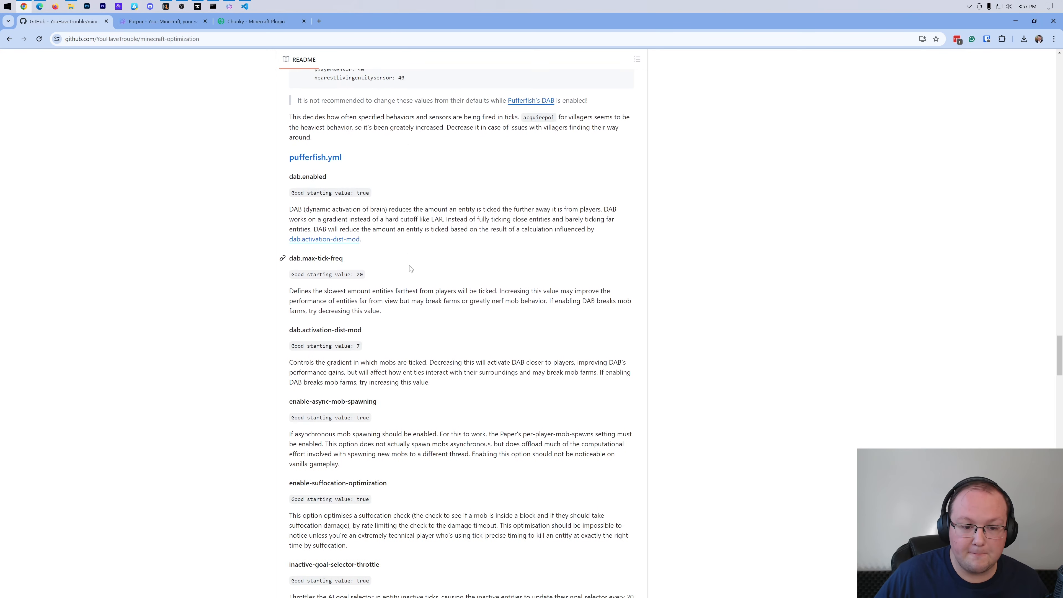
scroll(461, 189, "up", 4)
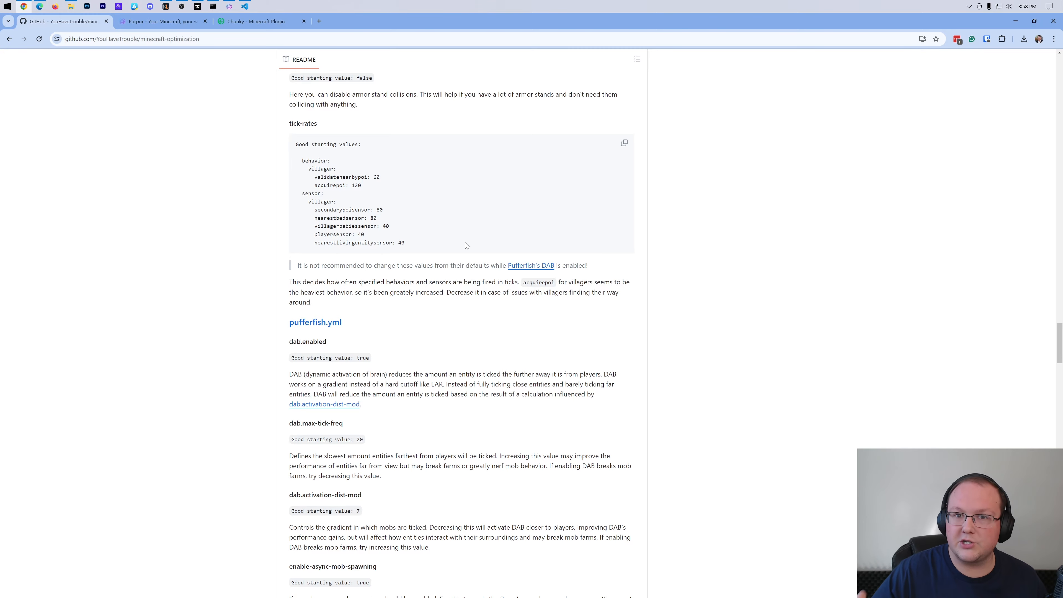
Step: Return to bukkit.yml in Visual Studio Code and, under ticks-per, set monster-spawns to 10 and water-spawns to 400
left_click(1015, 21)
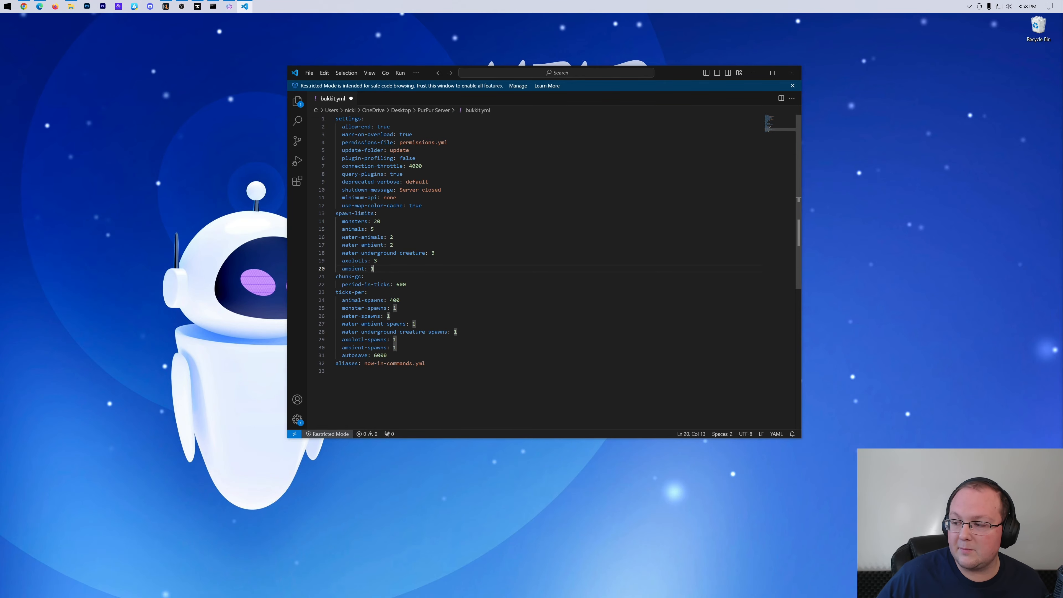
left_click(397, 308)
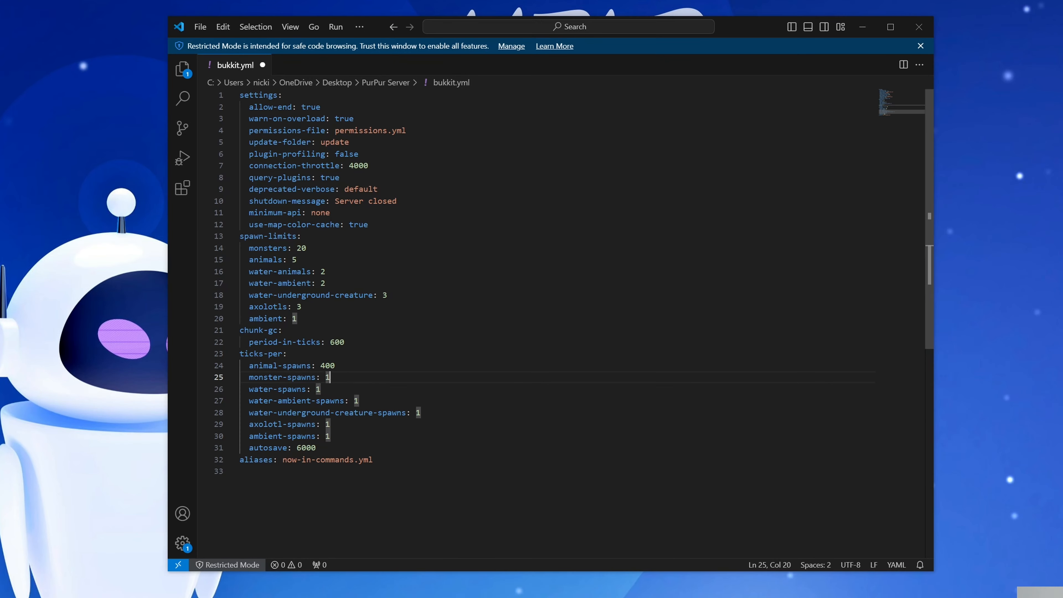
key("Up")
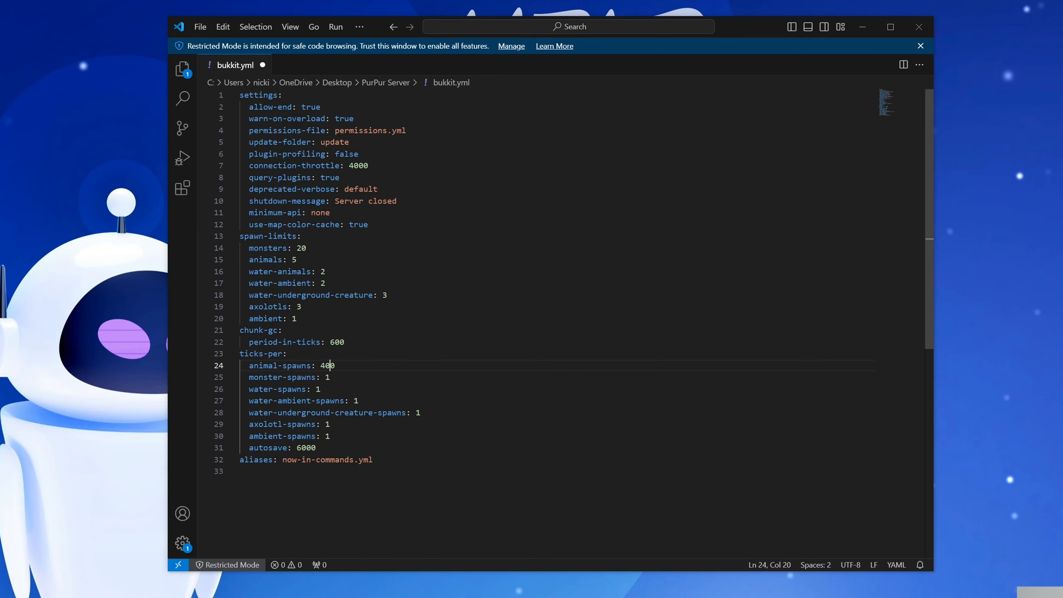
key("Left")
key("Right")
key("Down")
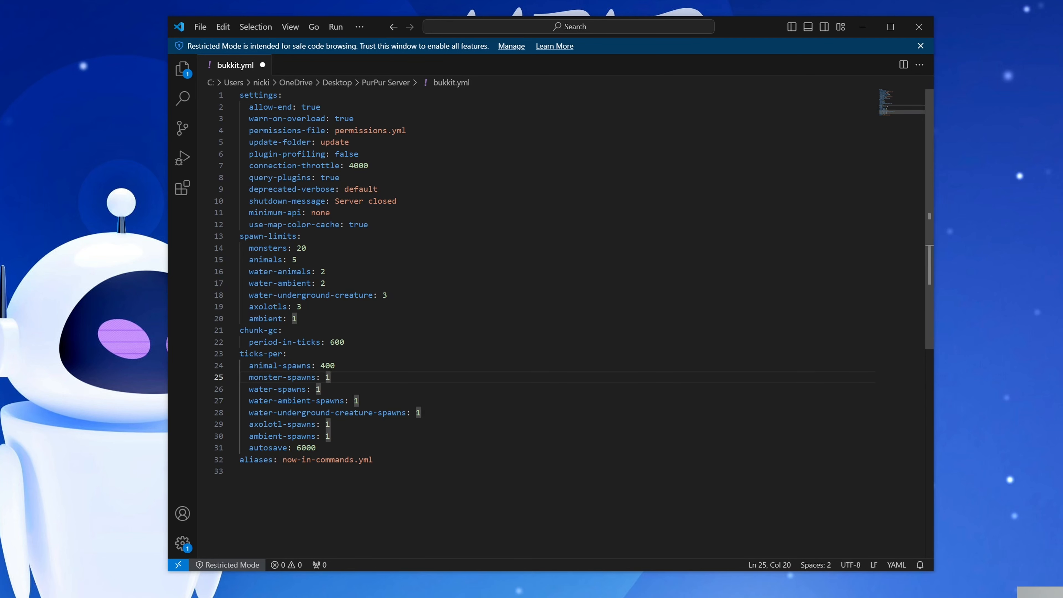
type("0")
key("Down")
key("shift+Left")
type("400")
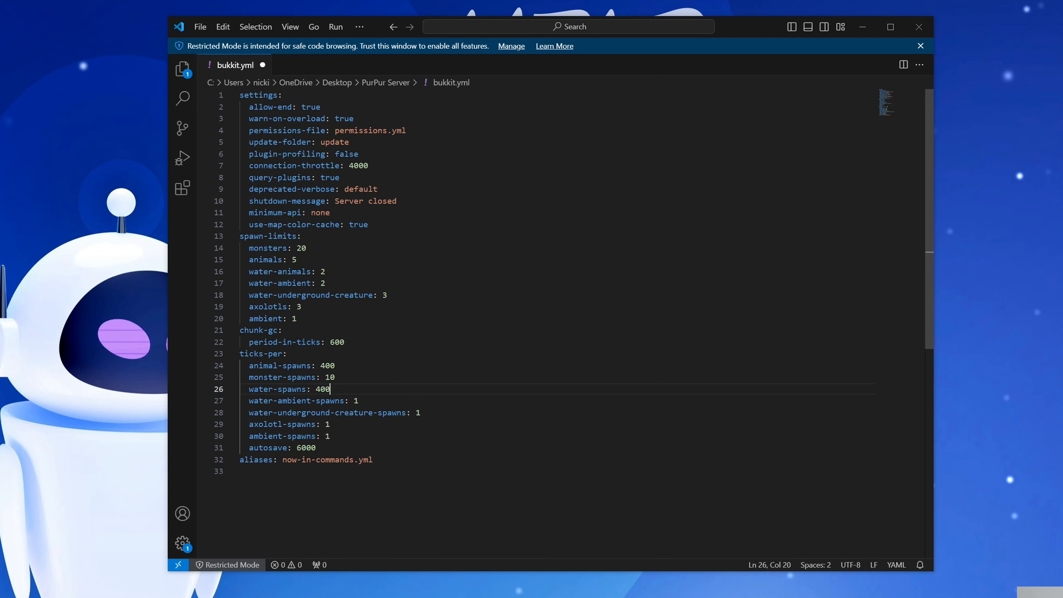
Step: Set water-ambient-spawns and water-underground-creature-spawns to 400 each under ticks-per
key("Down")
key("Right")
key("Right")
key("Right")
key("Right")
key("Right")
key("shift+Right")
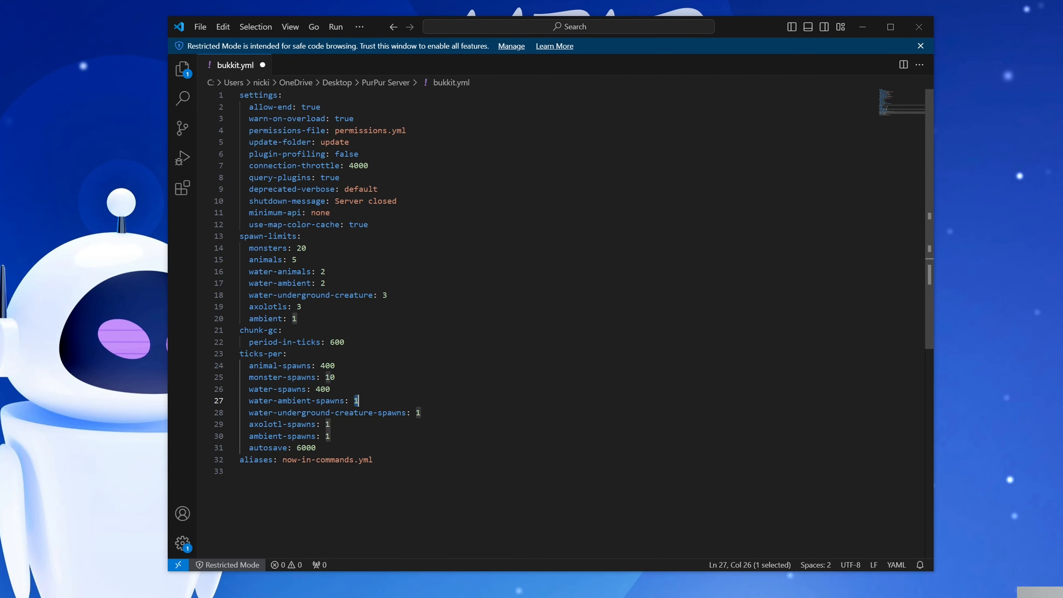
type("400")
key("Down")
key("End")
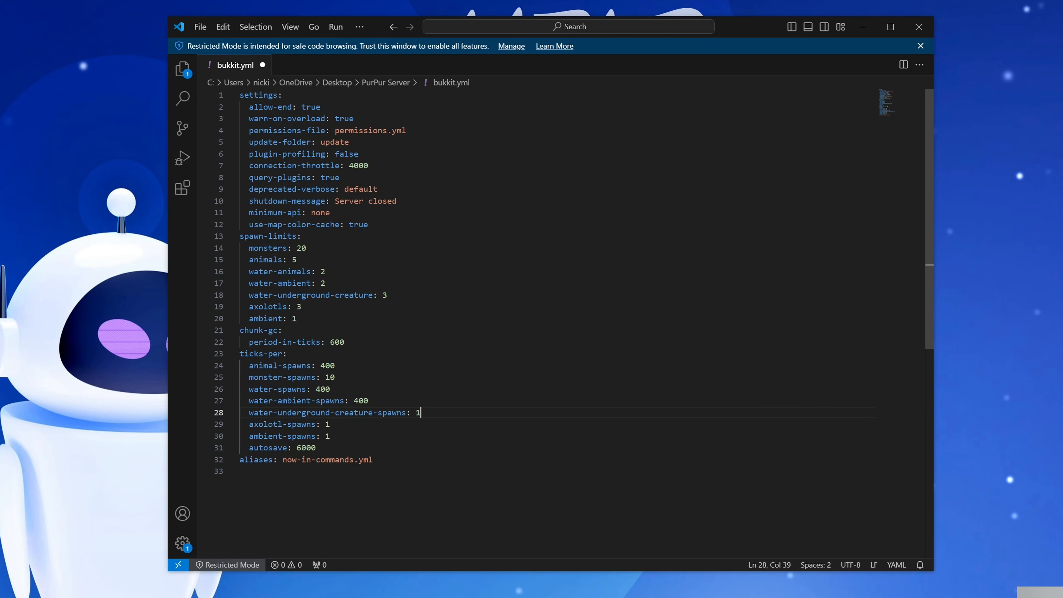
key("shift+Left")
type("400")
Step: Set axolotl-spawns and ambient-spawns to 400 each under ticks-per
key("Down")
key("shift+Left")
type("400")
key("Down")
key("shift+Left")
type("400")
Step: Save bukkit.yml and close the editor window
left_click(199, 28)
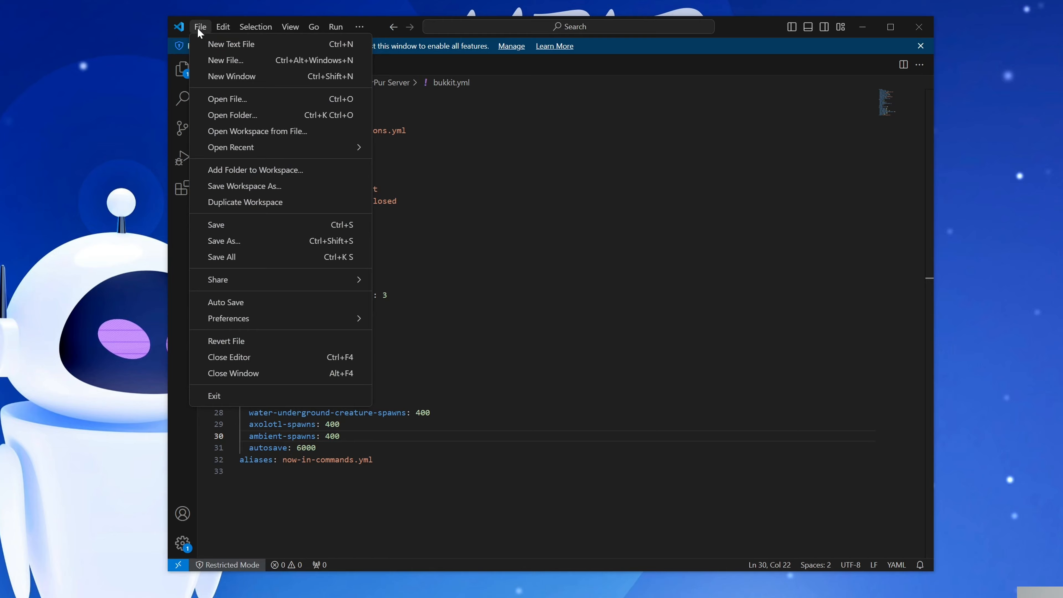
left_click(242, 223)
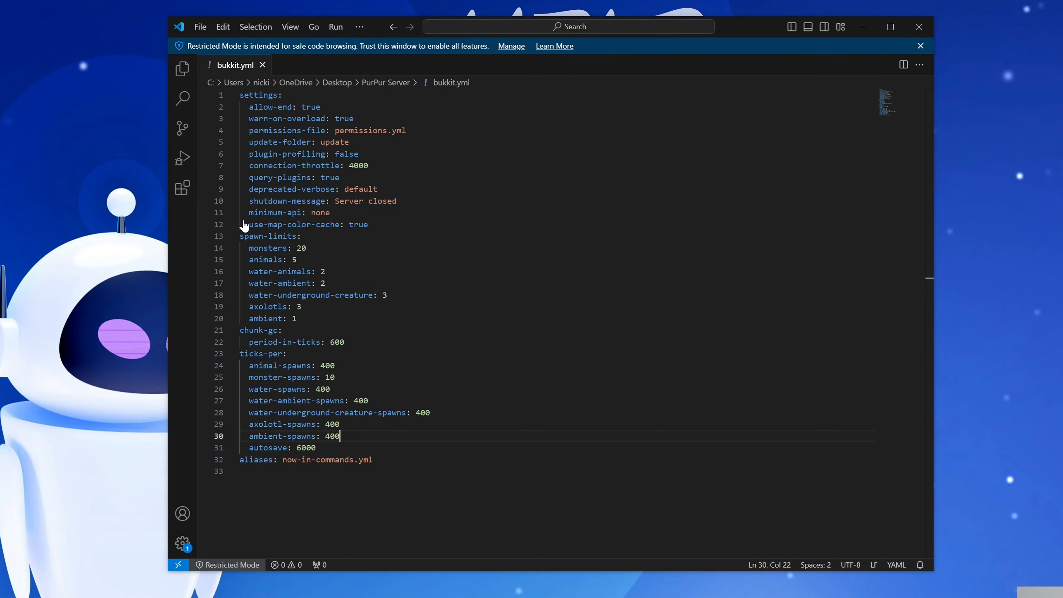
left_click(917, 28)
Step: Open spigot.yml from the PurPur Server folder and dismiss the release notes
left_click(465, 297)
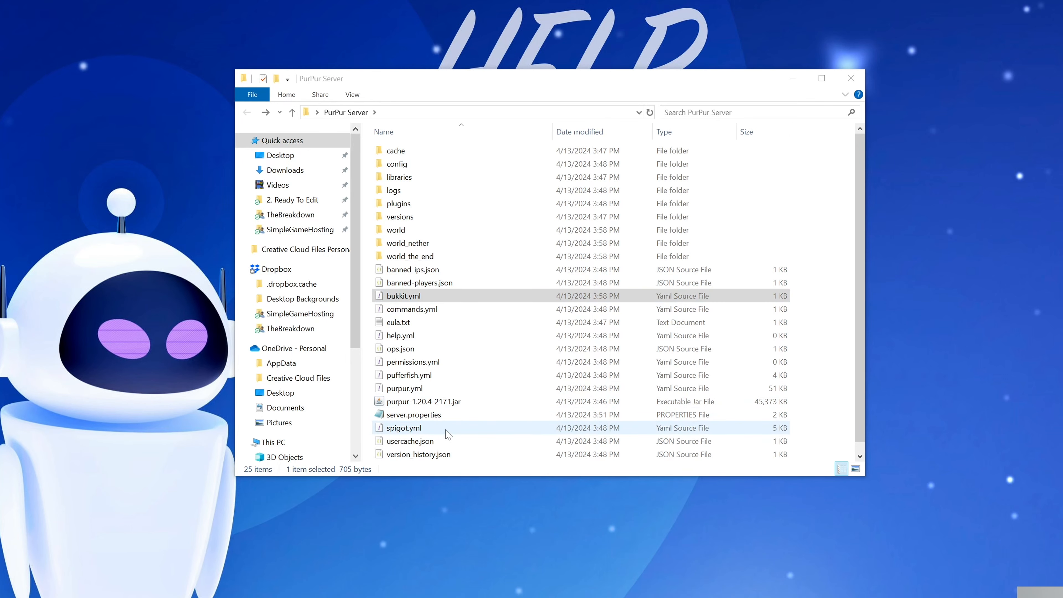
double_click(444, 429)
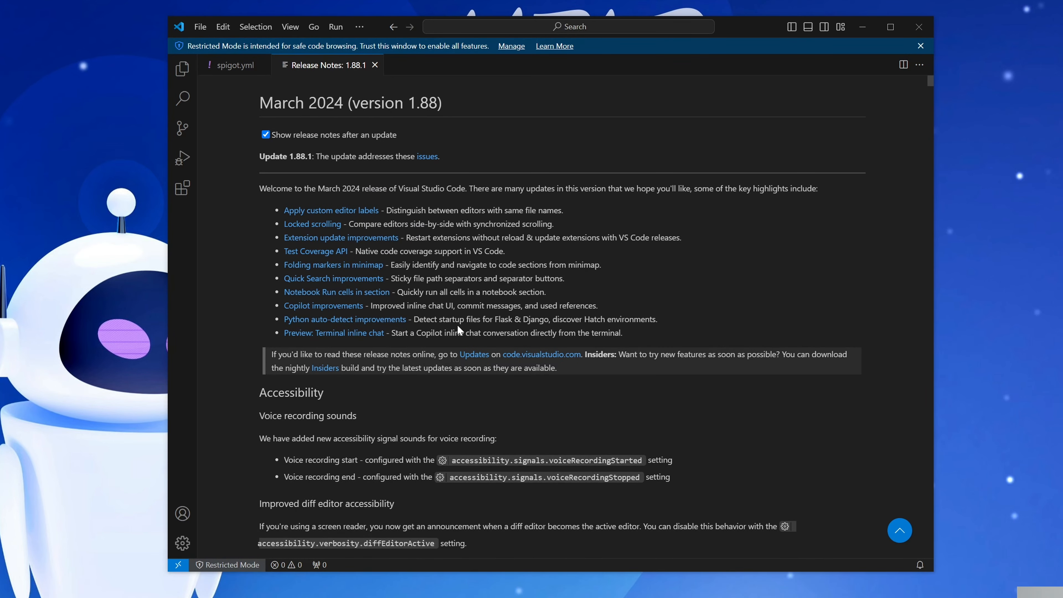
left_click(375, 65)
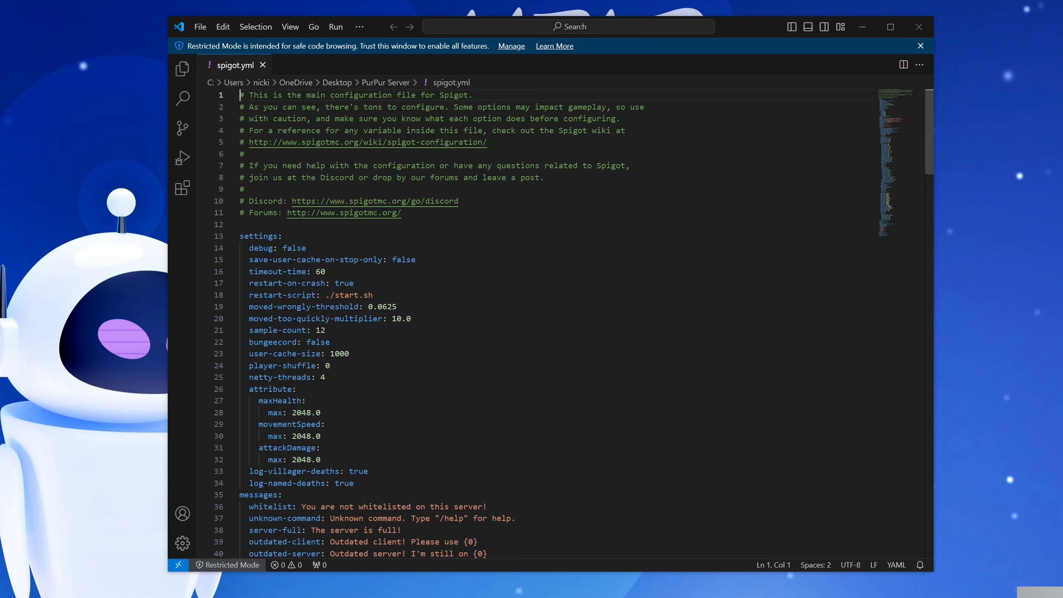
Step: Search spigot.yml for "view" and highlight the view-distance setting to check it
scroll(574, 324, "down", 2)
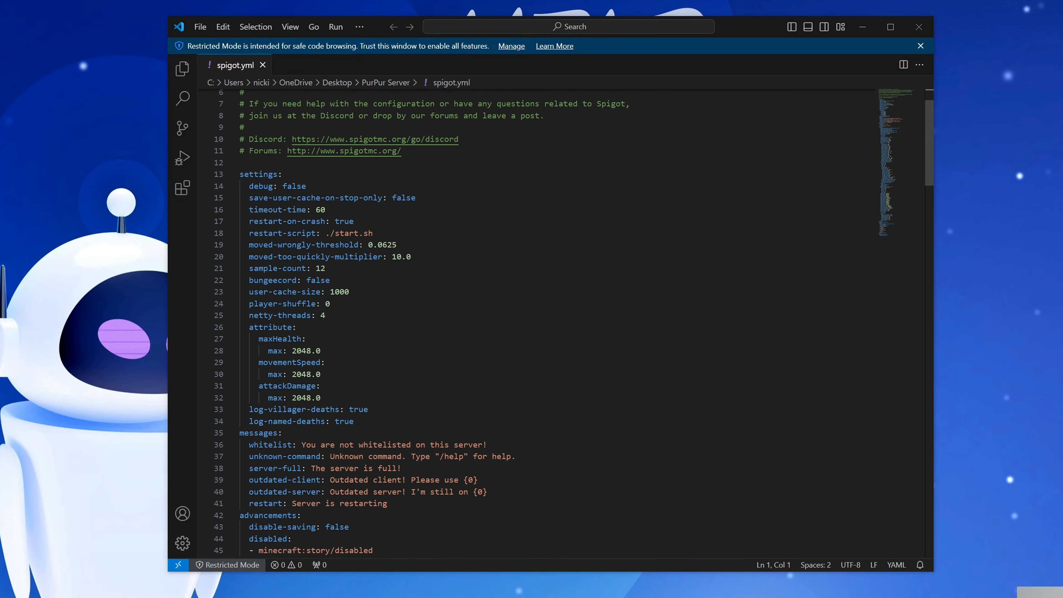
left_click(321, 386)
key("ctrl+f")
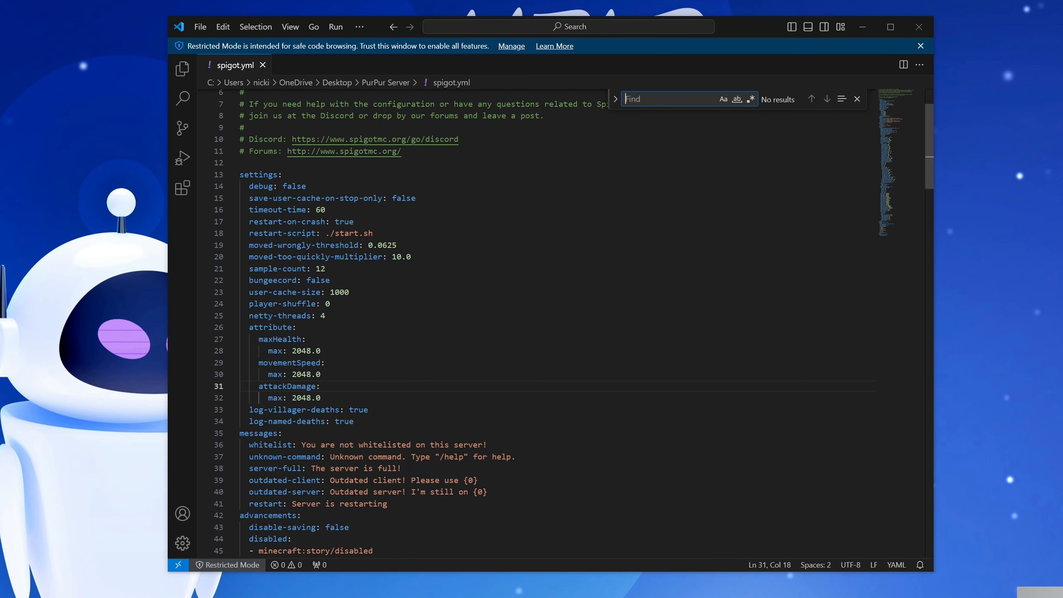
type("view")
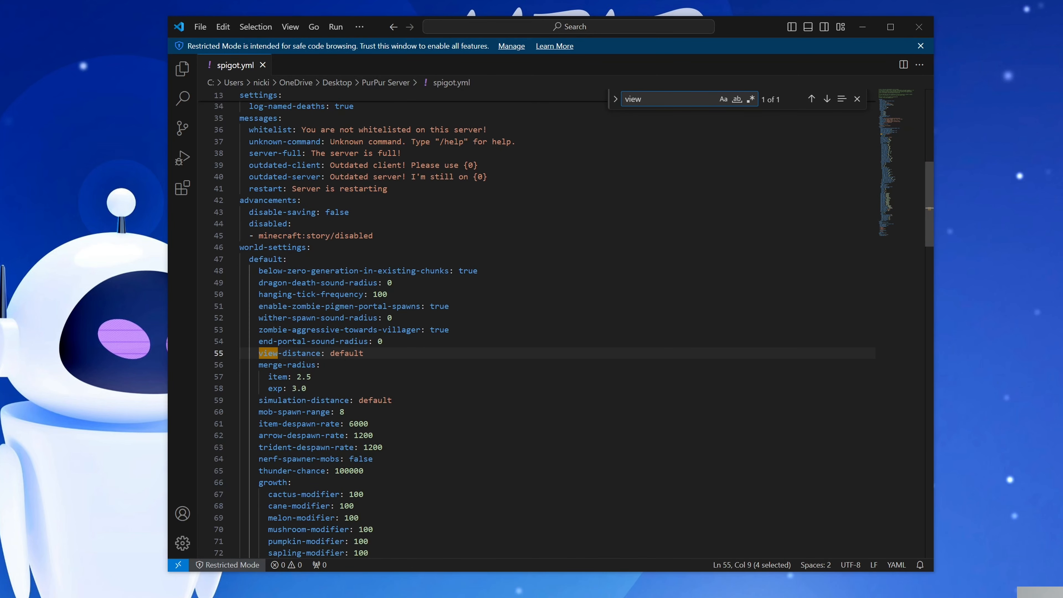
key("End")
key("shift+Home")
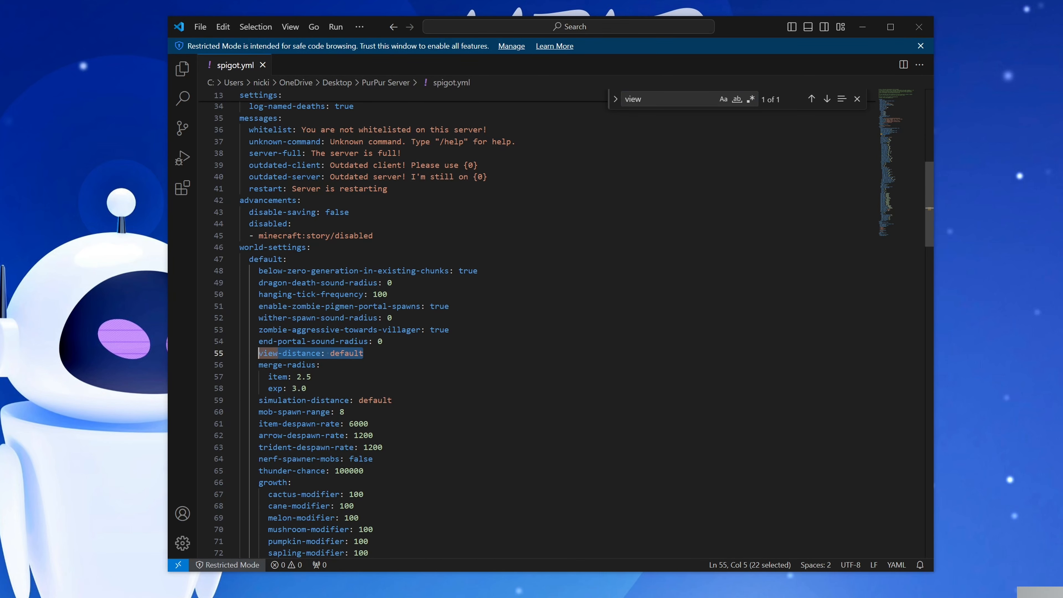
left_click(322, 365)
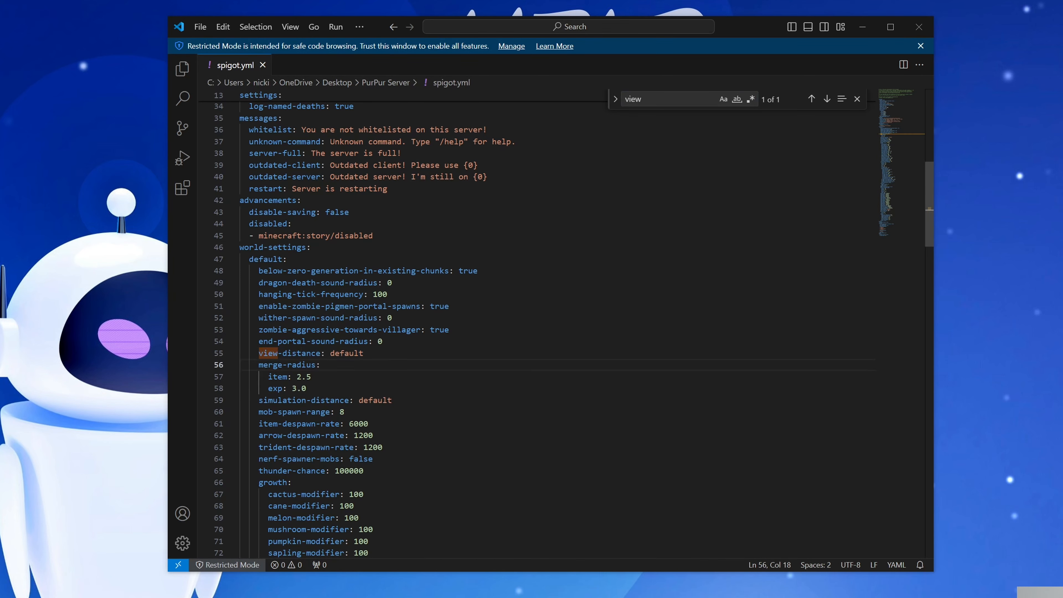
Step: Find mob-spawn-range in spigot.yml and set it to 3
key("ctrl+f")
type("mob-s")
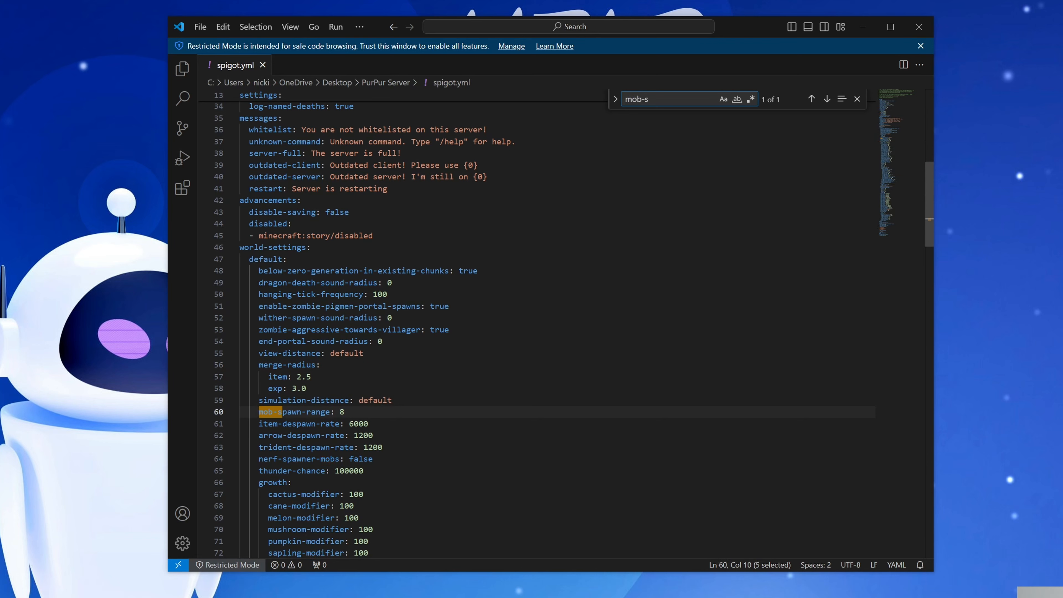
left_click(346, 412)
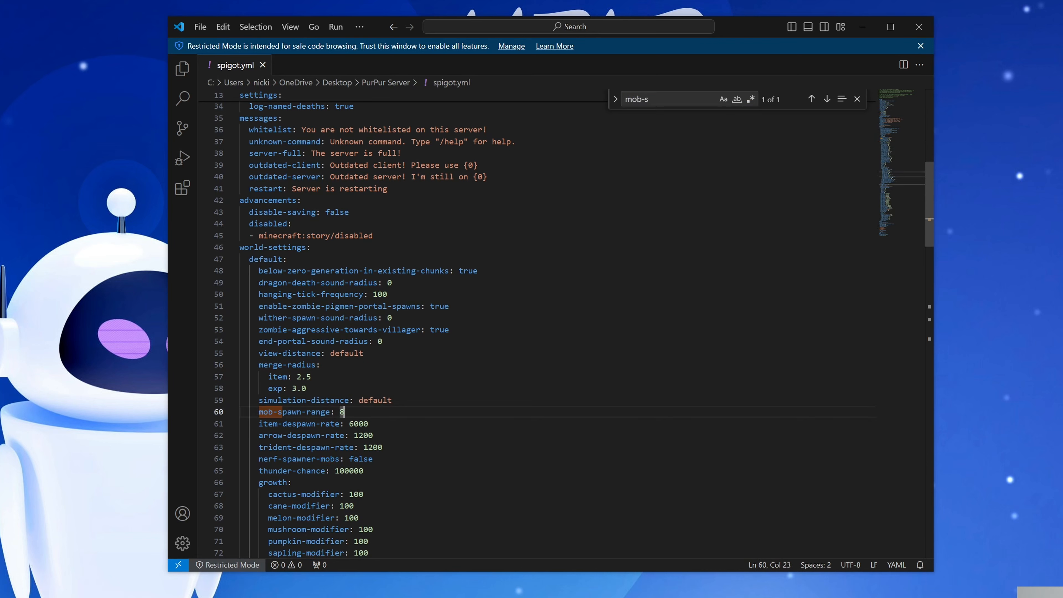
key("BackSpace")
type("3")
Step: Under entity-activation-range, set animals to 16 and monsters to 24
scroll(536, 335, "down", 11)
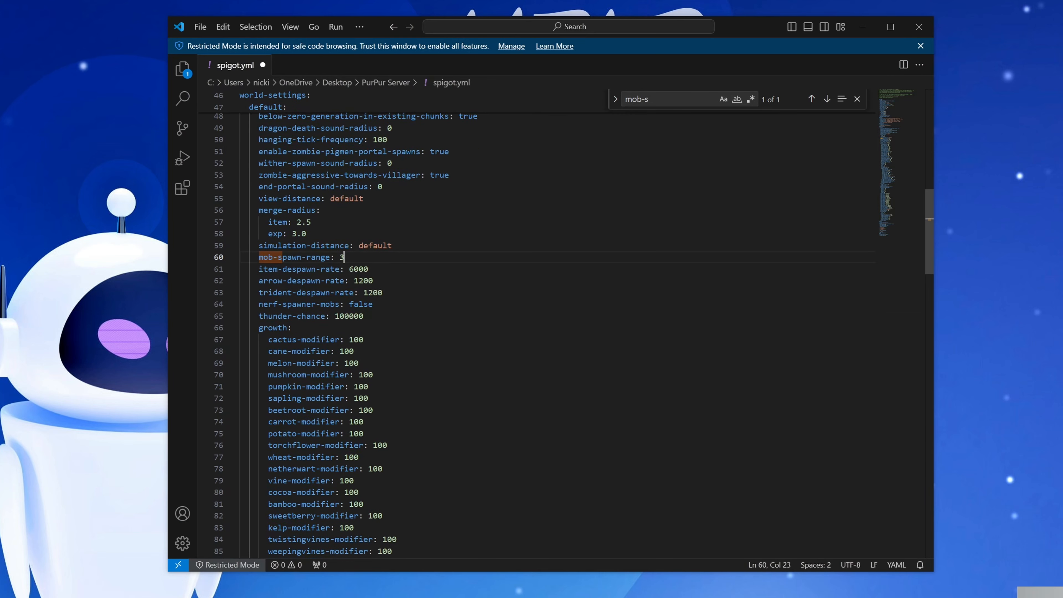
scroll(535, 335, "down", 6)
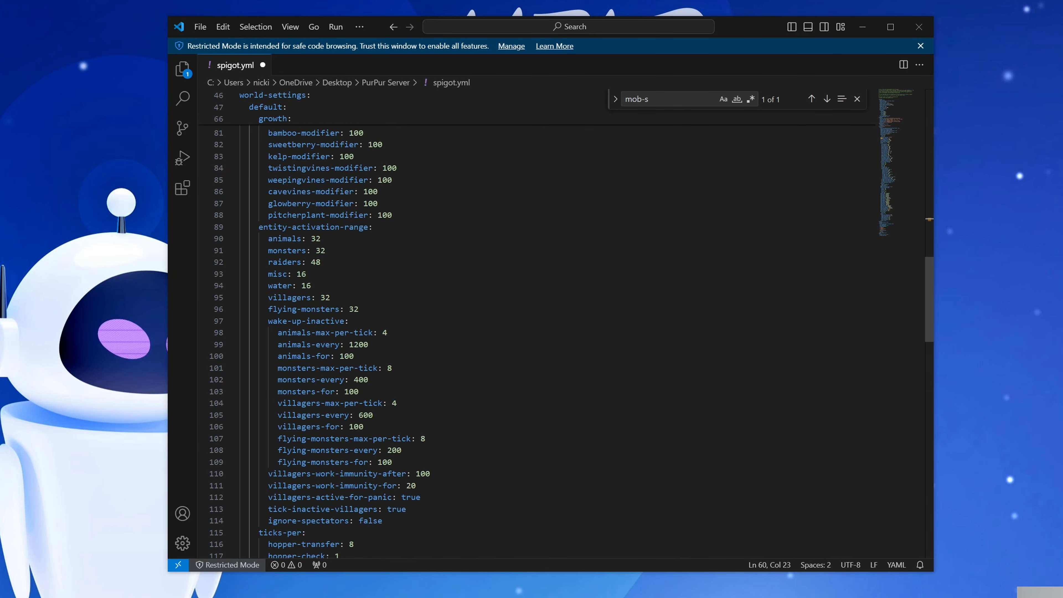
left_click(316, 227)
left_click(320, 239)
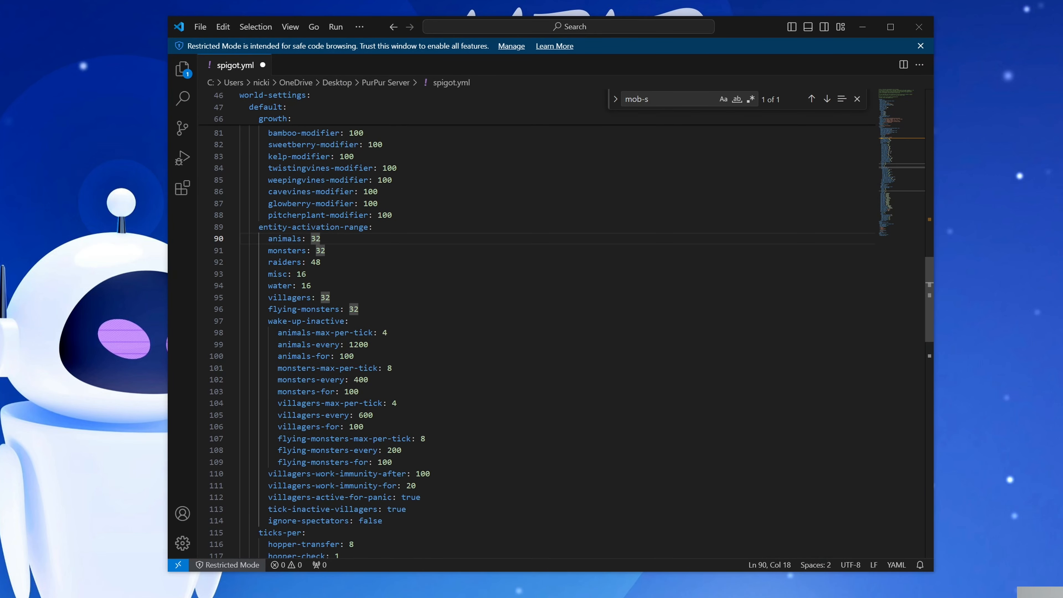
key("BackSpace")
key("BackSpace")
type("16")
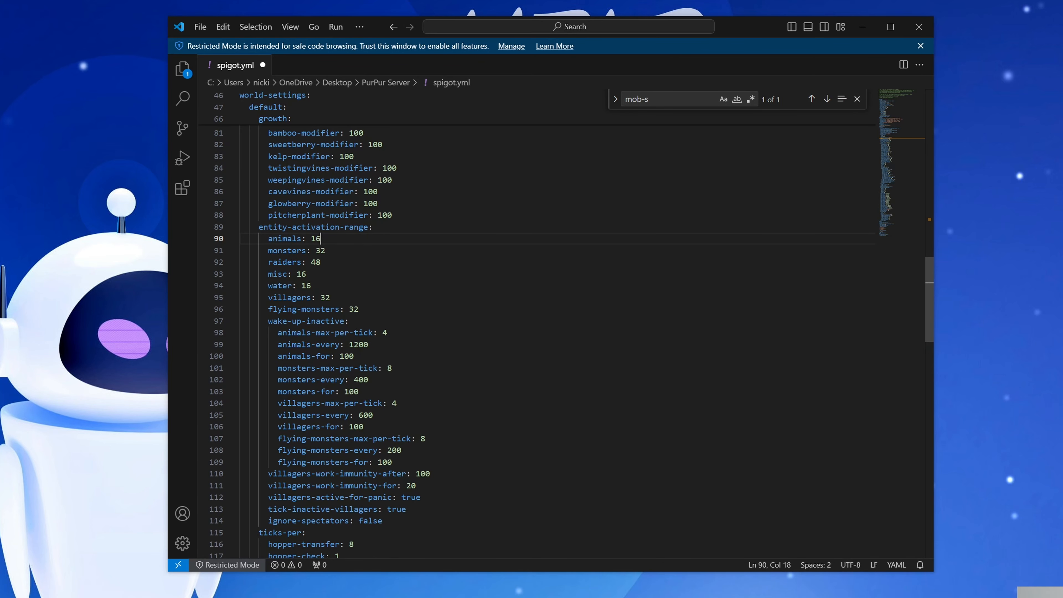
left_click(325, 250)
key("BackSpace")
key("BackSpace")
type("24")
Step: Set the misc and water entity activation ranges to 8 each
key("Down")
key("Down")
key("BackSpace")
key("BackSpace")
type("8")
key("Down")
key("BackSpace")
key("BackSpace")
type("8")
Step: Set the entity activation range for villagers to 16 and for flying-monsters to 48
key("Down")
key("End")
key("BackSpace")
key("BackSpace")
type("16")
key("Down")
key("End")
key("BackSpace")
key("BackSpace")
type("48")
Step: Find merge-radius in spigot.yml and set its item value to 3.5 and its exp value to 4.0
scroll(536, 327, "up", 7)
key("ctrl+f")
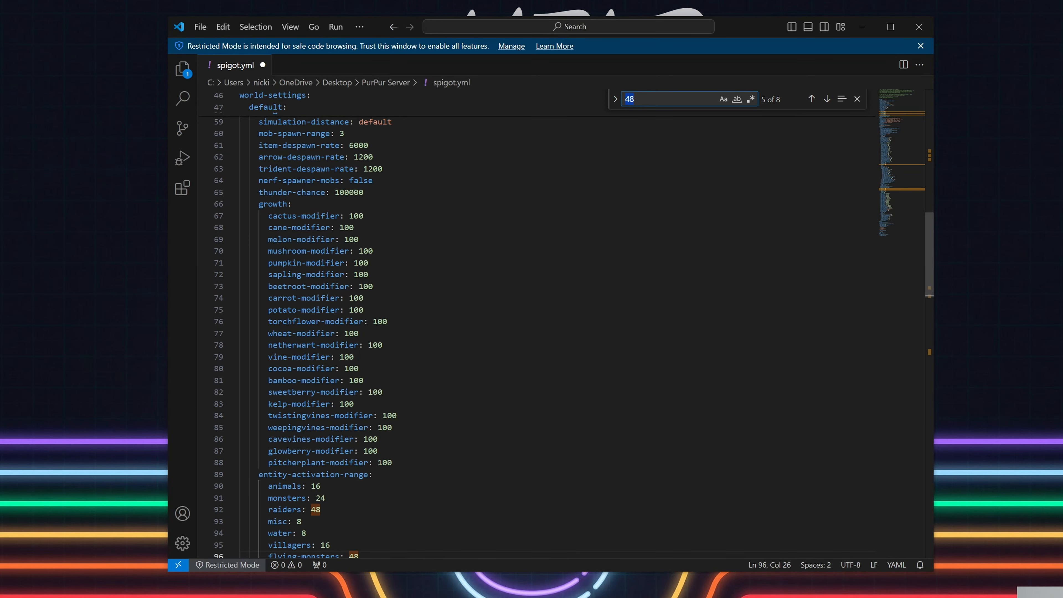
type("merge")
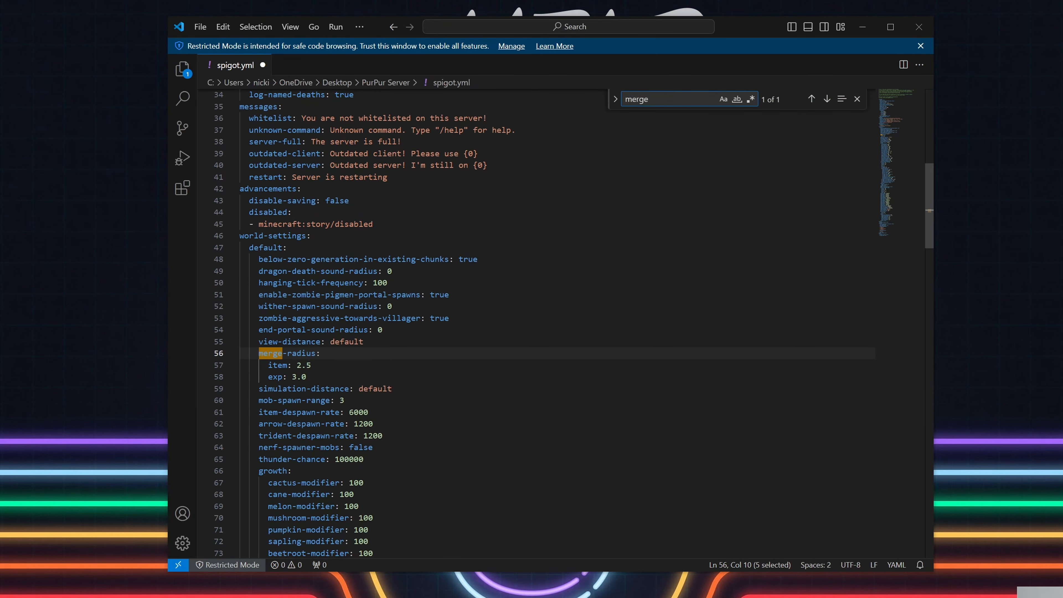
left_click(311, 365)
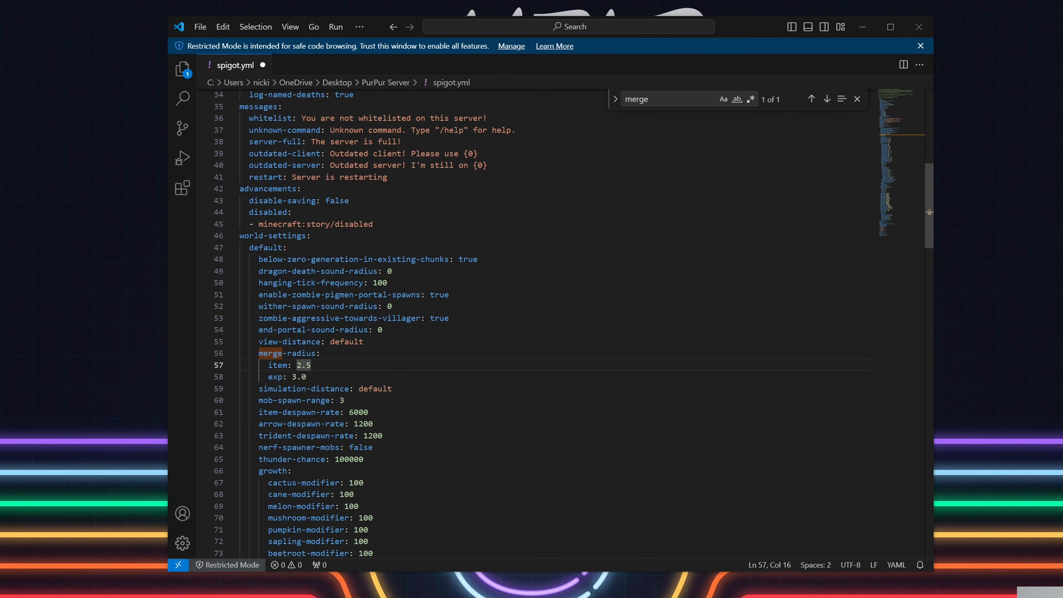
key("BackSpace")
key("BackSpace")
key("BackSpace")
type("3.54")
key("BackSpace")
left_click(301, 377)
key("BackSpace")
key("BackSpace")
type("4.")
Step: Search spigot.yml for the entity-tracking-range section
key("ctrl+f")
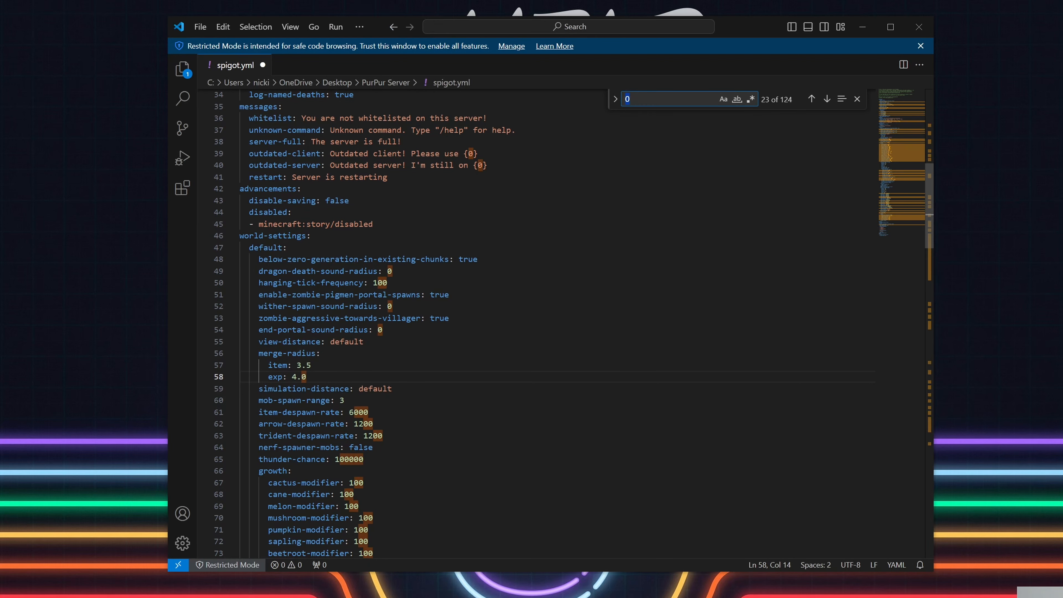
type("entiy-=")
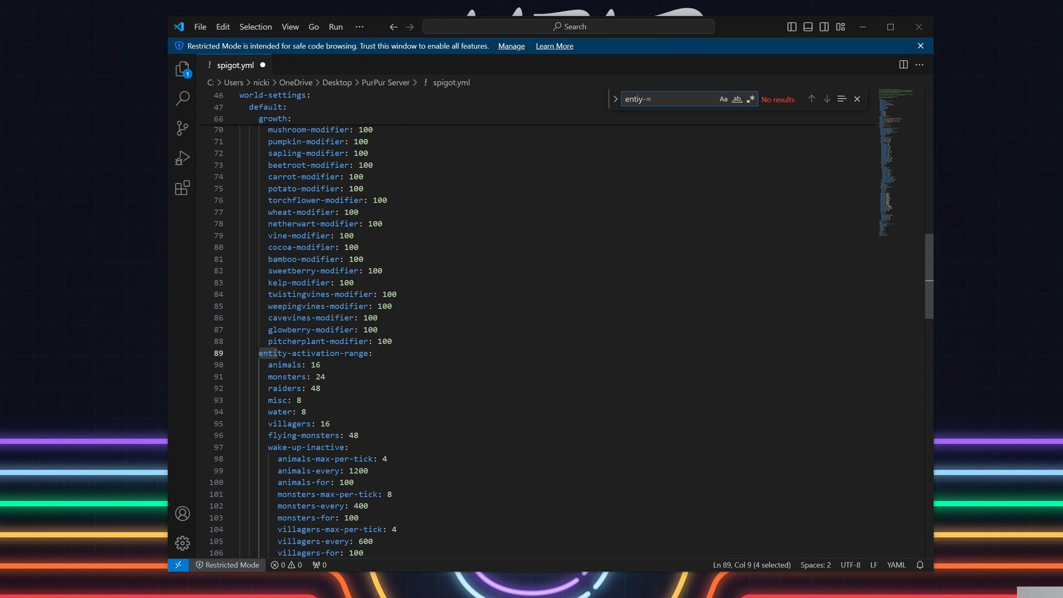
key("BackSpace")
key("BackSpace")
key("BackSpace")
type("t")
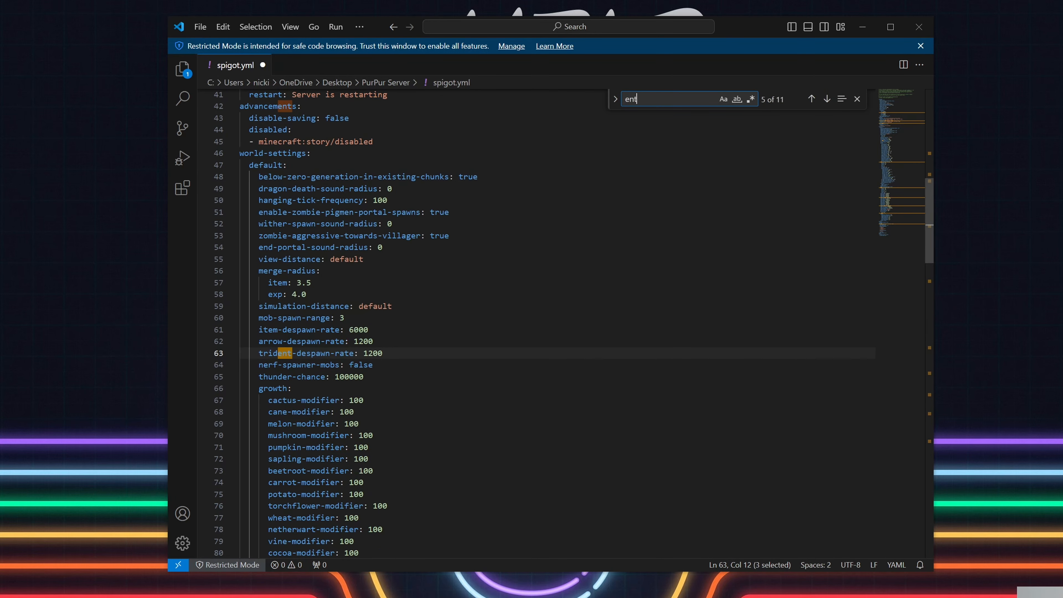
type("y-tra")
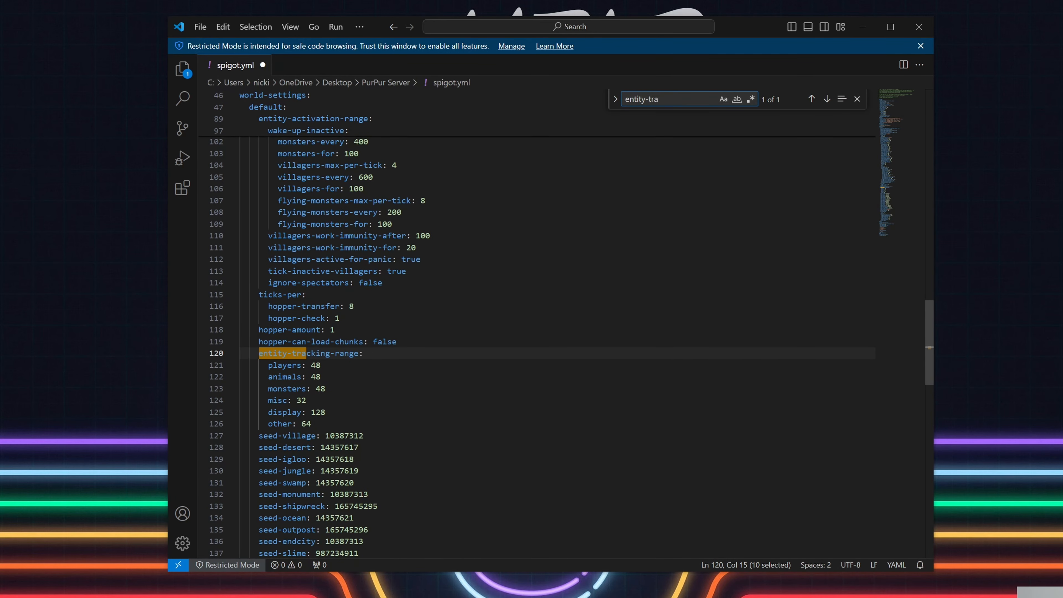
Step: Review the entity-tracking-range values for players, animals, monsters, misc, display and other
left_click(363, 353)
scroll(363, 348, "down", 1)
left_click(321, 334)
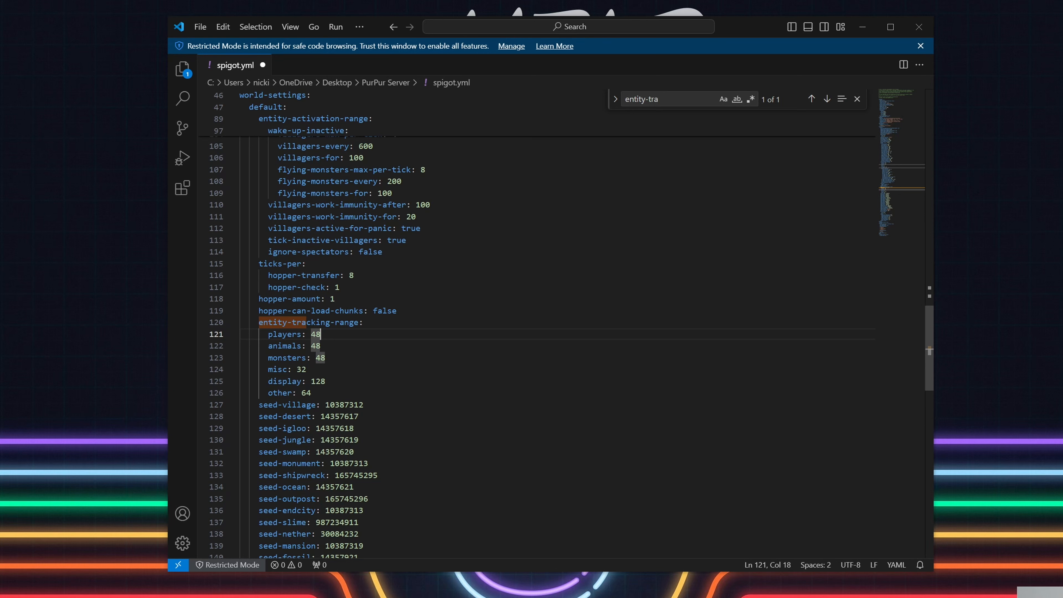
left_click(321, 346)
left_click(325, 357)
left_click(307, 370)
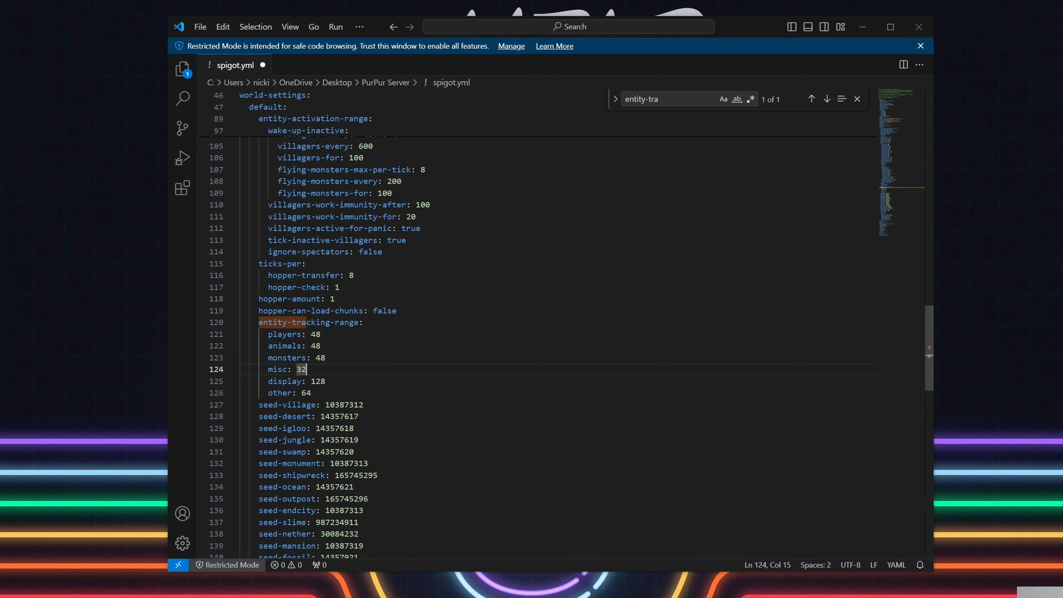
left_click(326, 381)
left_click_drag(311, 393, 240, 323)
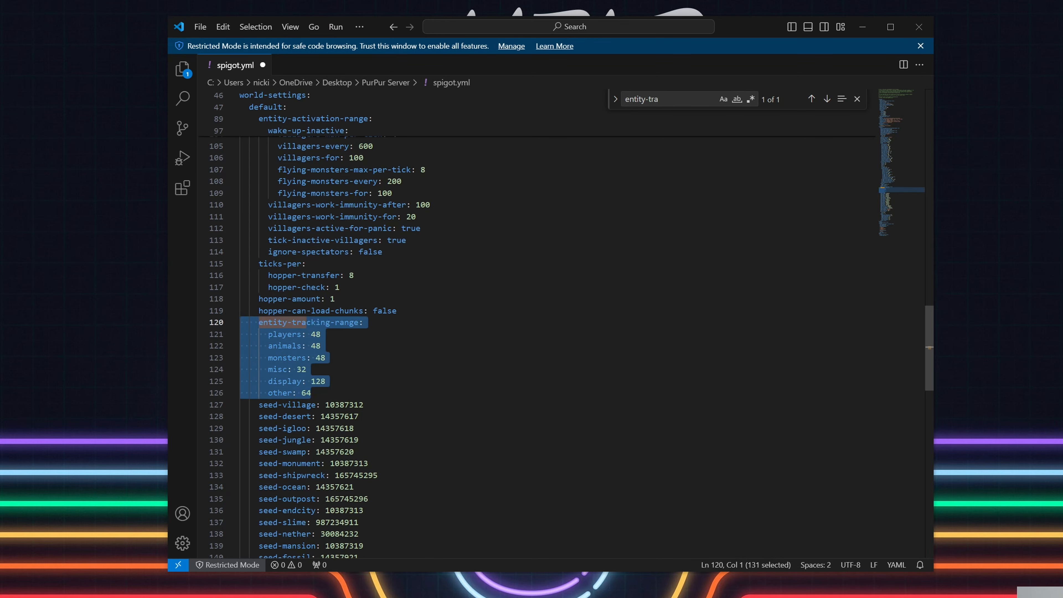
left_click(321, 346)
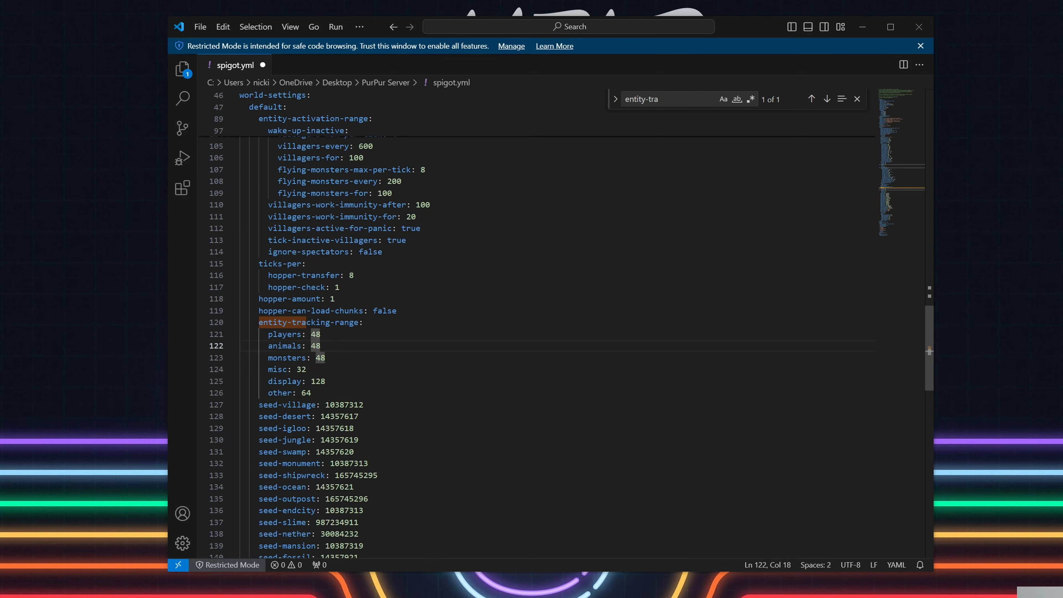
Step: Find tick-inactive-villagers in spigot.yml and set it to false
key("ctrl+f")
type("t")
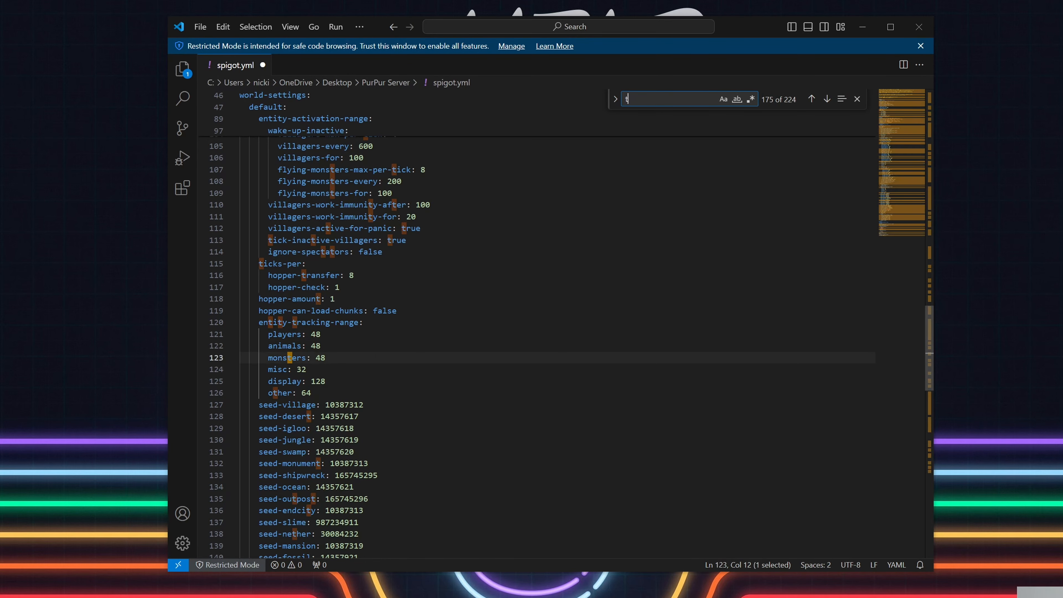
type("ick-in")
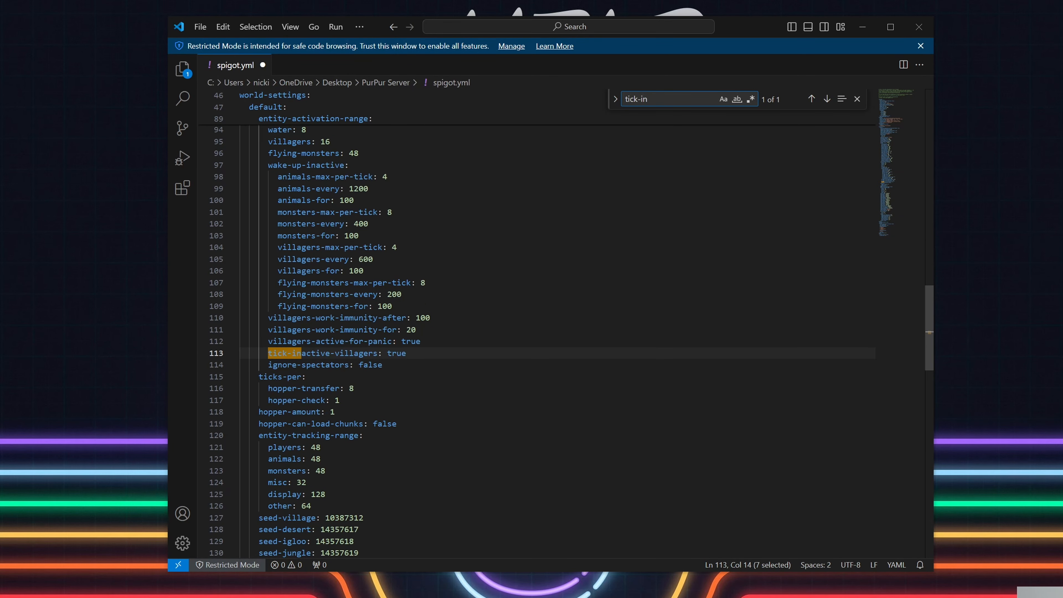
double_click(396, 353)
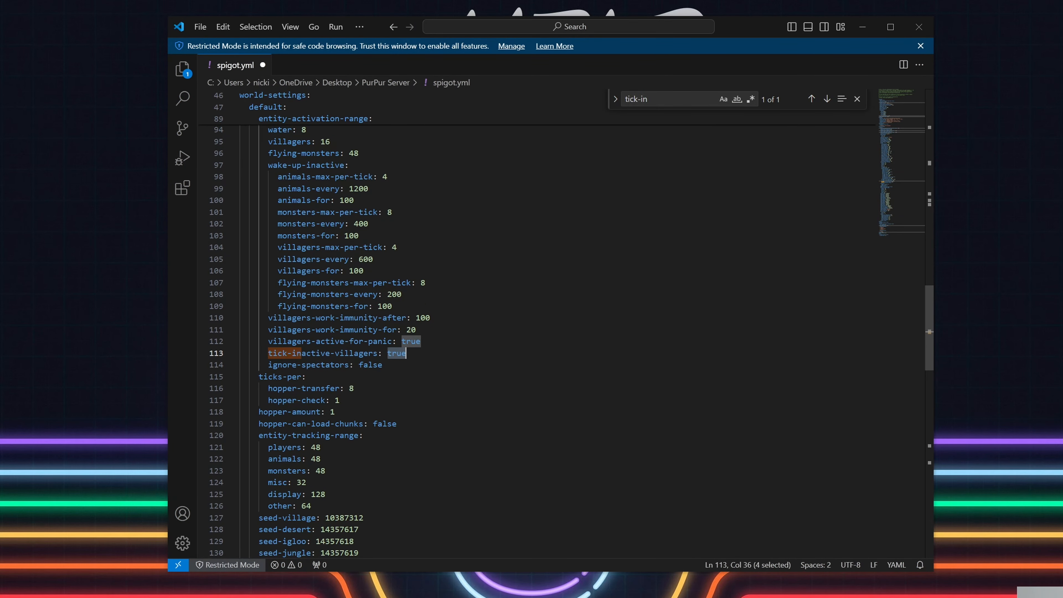
key("BackSpace")
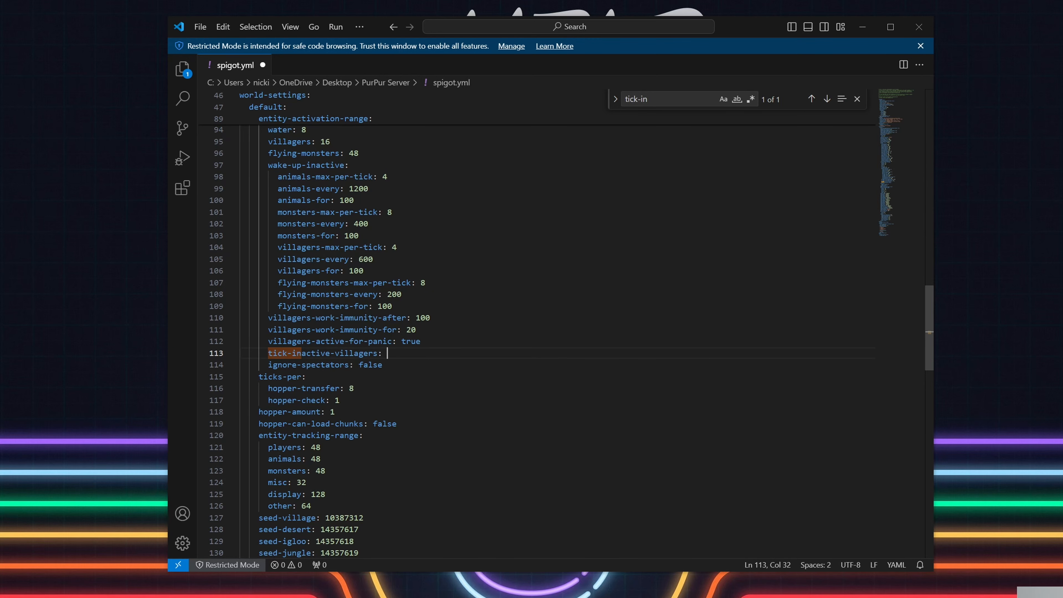
type("false")
Step: Find nerf-spawner-mobs in spigot.yml and set it to true
key("ctrl+f")
type("nerf-")
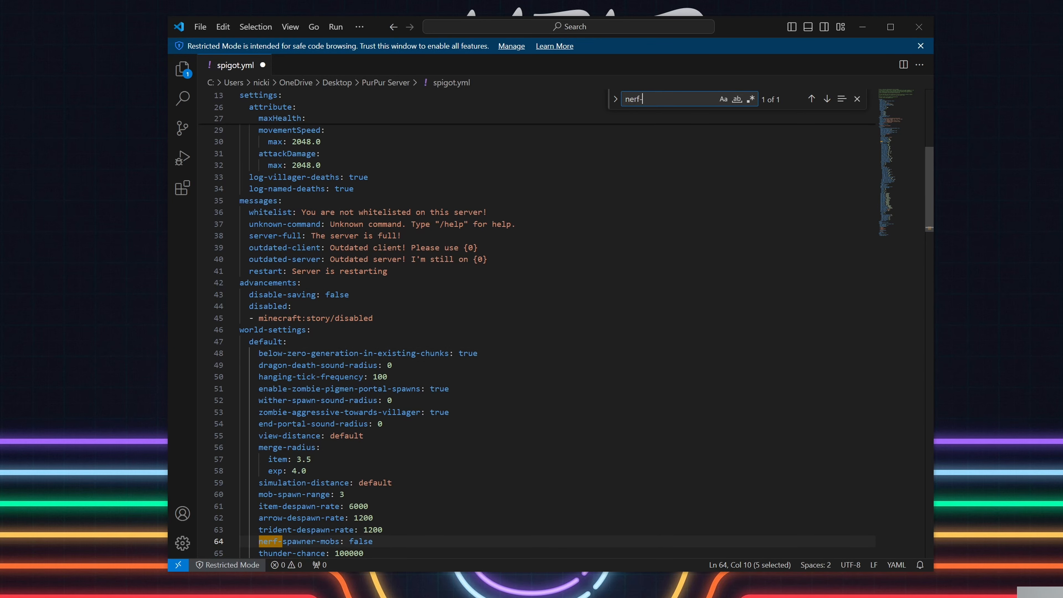
scroll(535, 335, "down", 2)
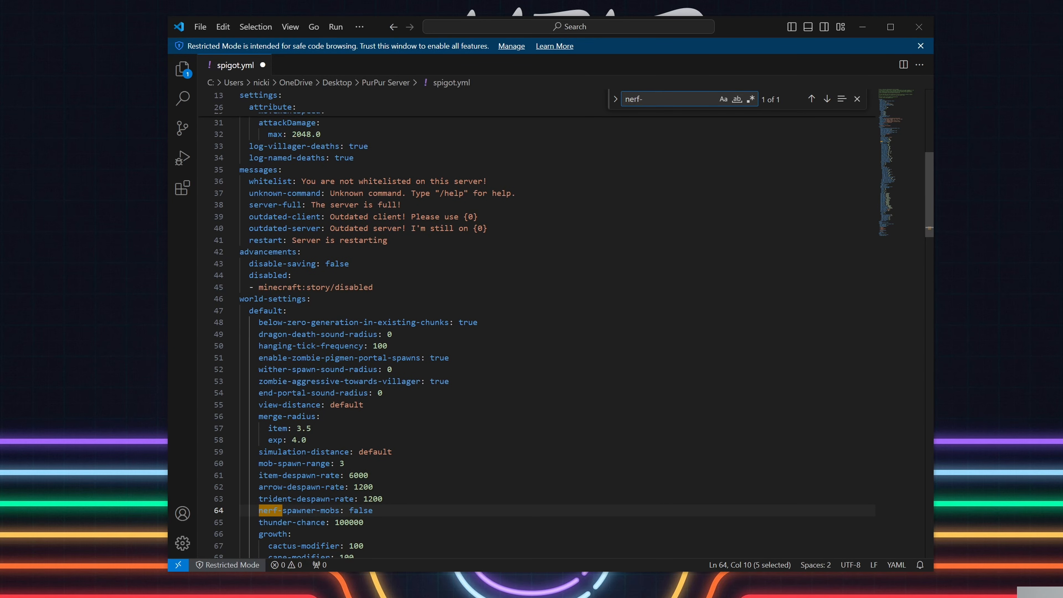
scroll(536, 329, "down", 1)
left_click(374, 448)
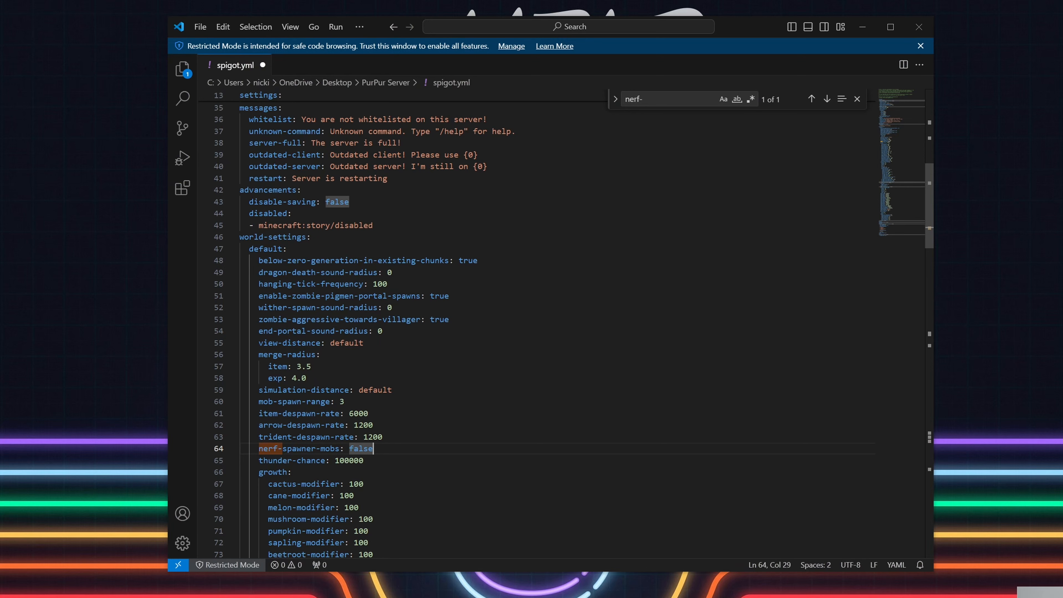
key("BackSpace")
key("BackSpace")
key("BackSpace")
key("BackSpace")
key("BackSpace")
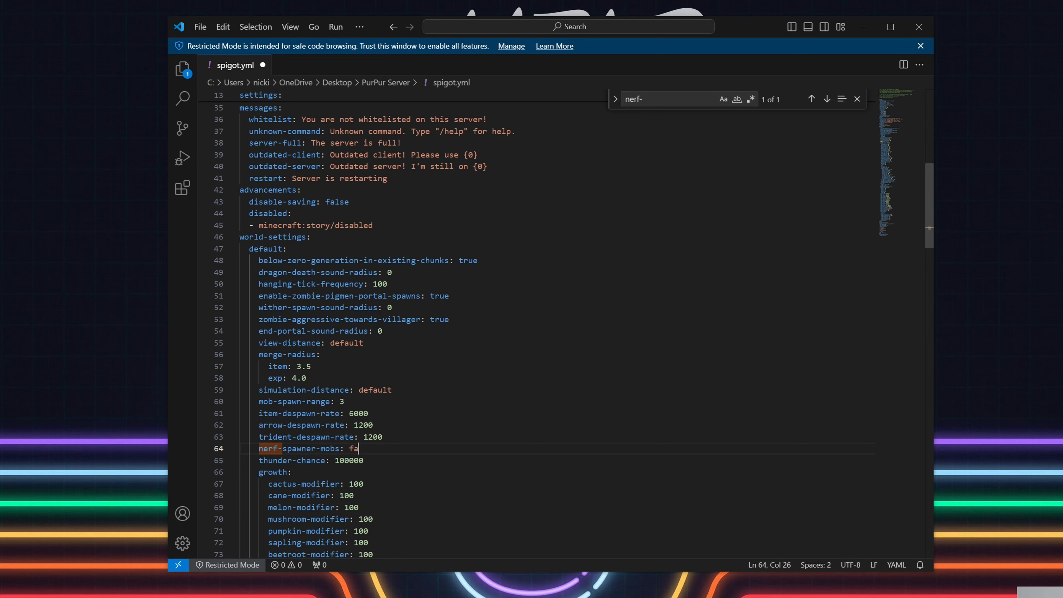
type("true")
Step: Change nerf-spawner-mobs back to false
key("BackSpace")
key("BackSpace")
key("BackSpace")
key("BackSpace")
type("false")
Step: Find the hopper settings in spigot.yml and set hopper-check under ticks-per to 8
key("ctrl+f")
type("hopper")
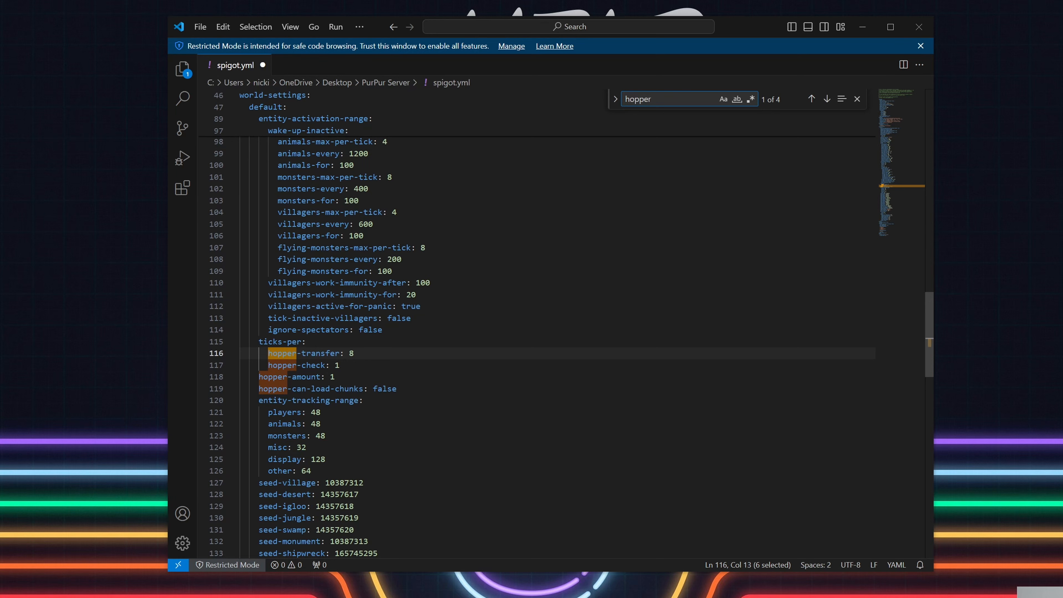
left_click(354, 354)
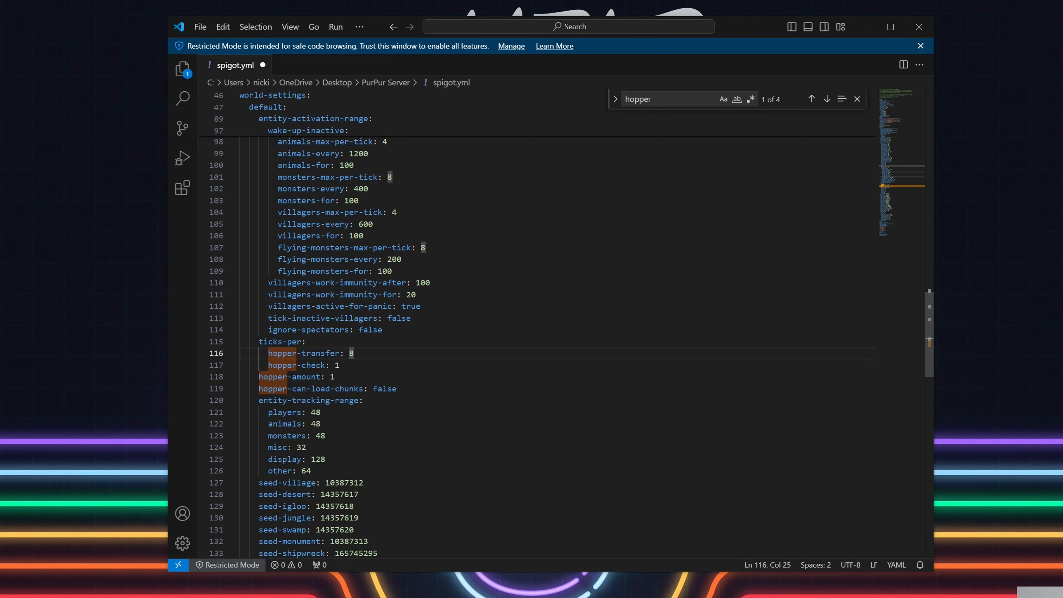
left_click(340, 365)
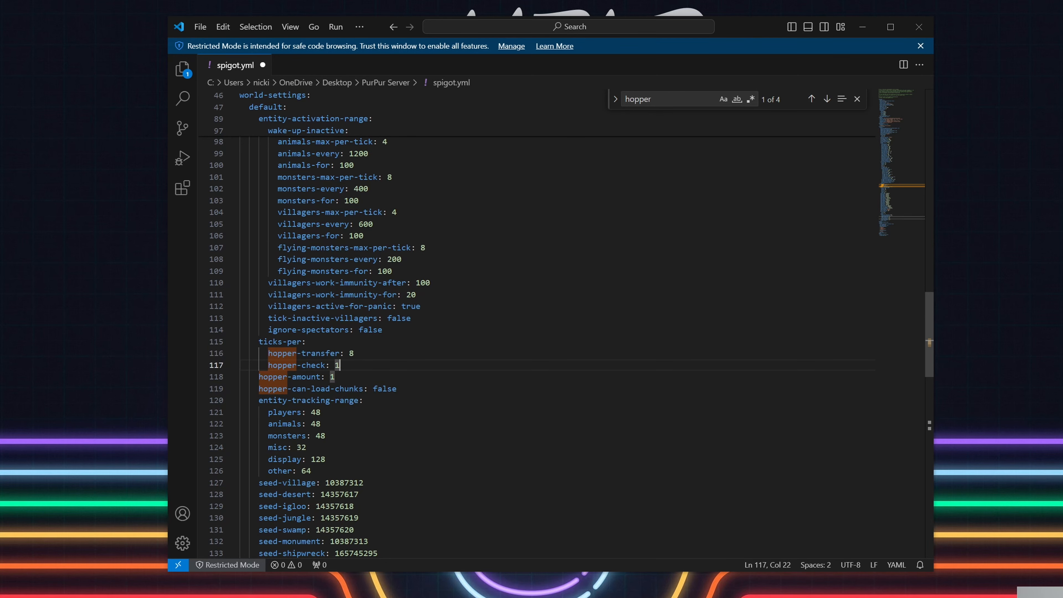
key("BackSpace")
type("8")
Step: Check the hopper-can-load-chunks setting, and save and close spigot.yml
left_click(311, 389)
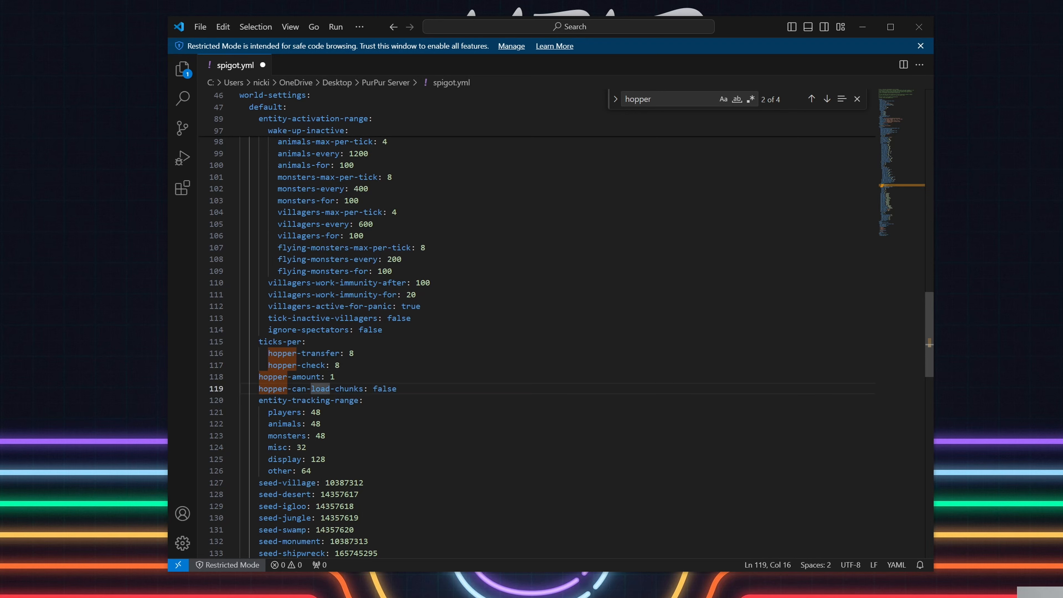
left_click_drag(397, 389, 373, 389)
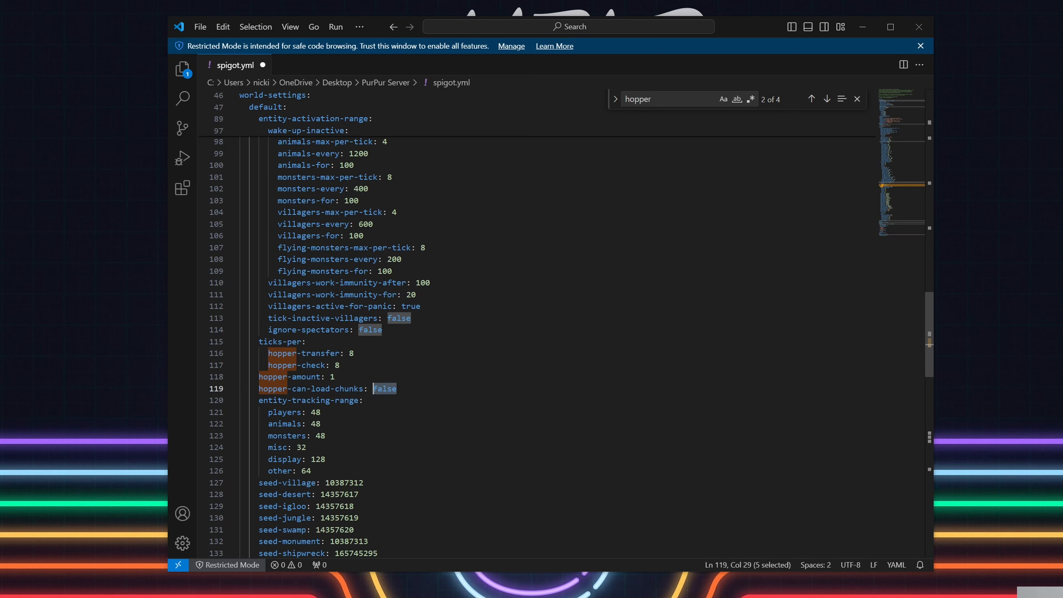
left_click(397, 389)
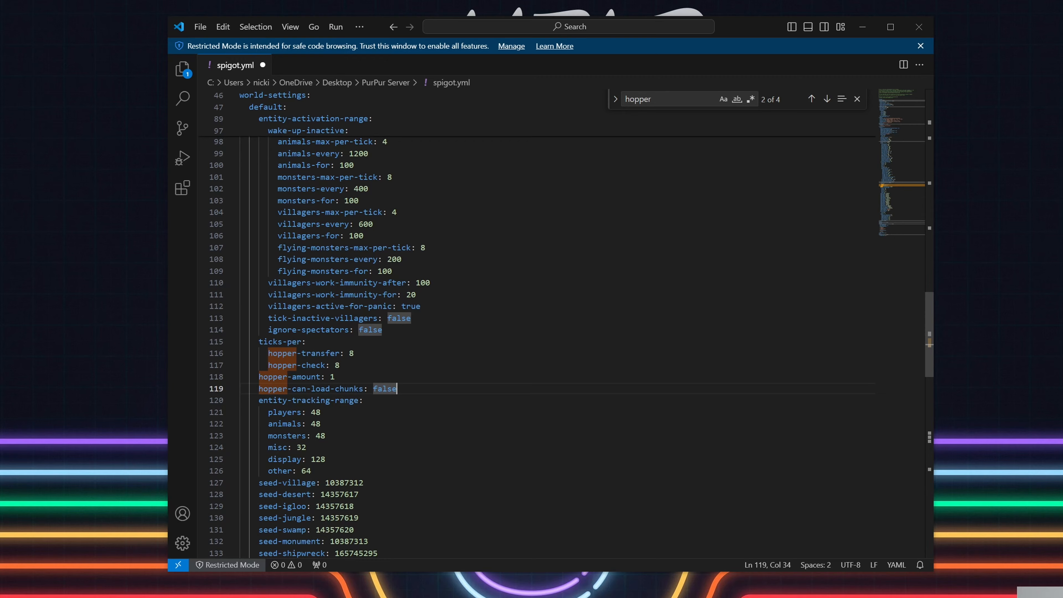
left_click(374, 224)
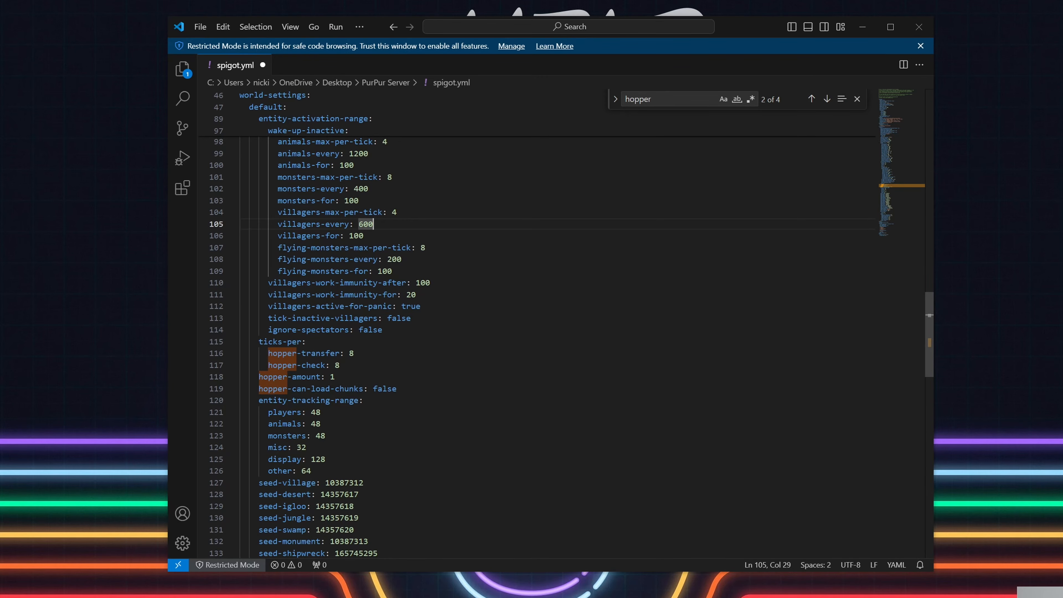
key("ctrl+s")
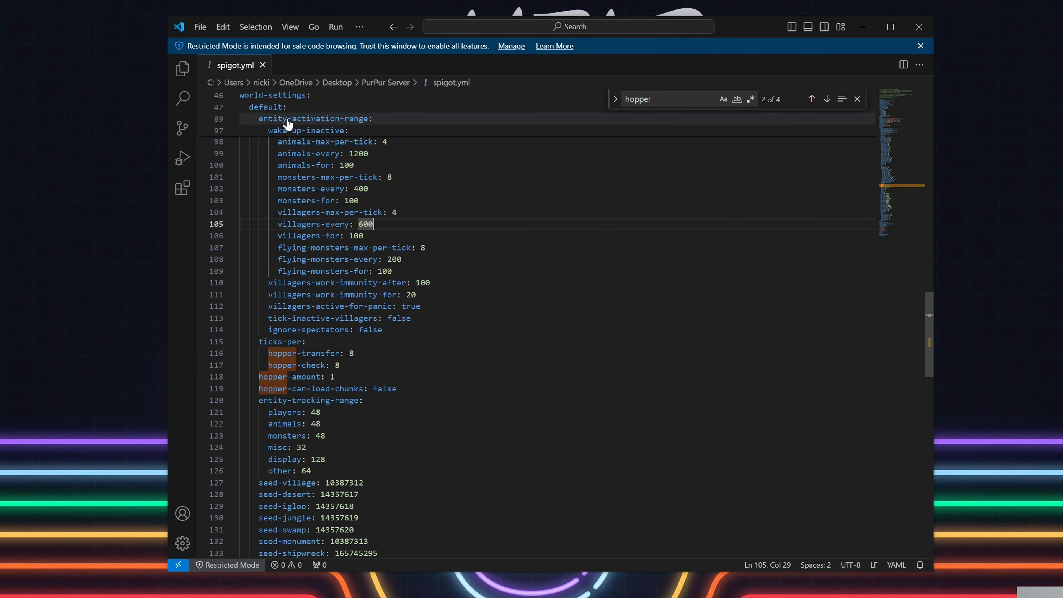
left_click(922, 23)
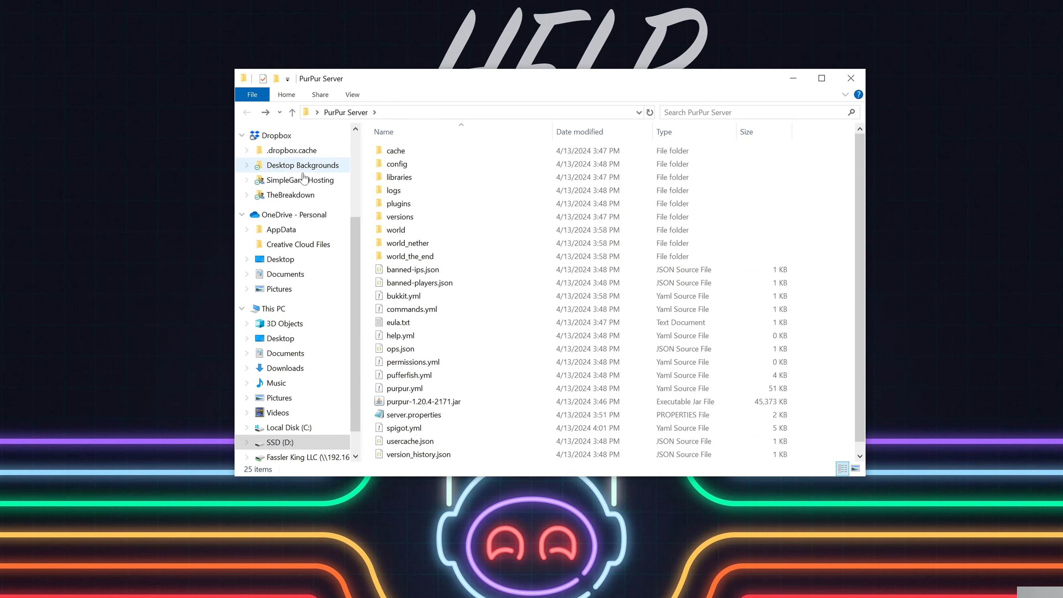
Step: Examine paper-world.yml in the world folder and the contents of the world_nether folder
double_click(383, 229)
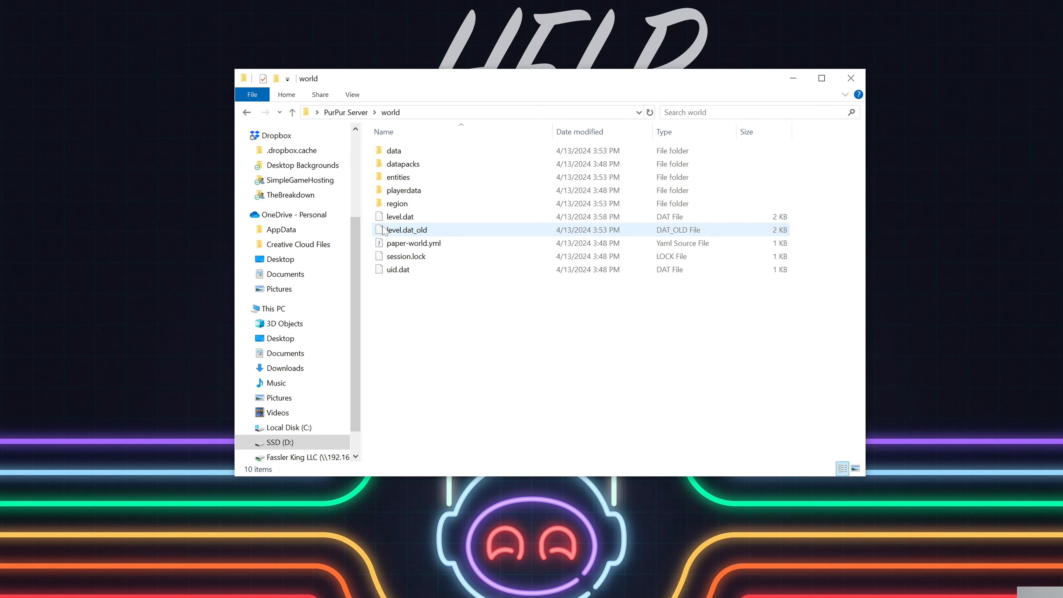
double_click(422, 245)
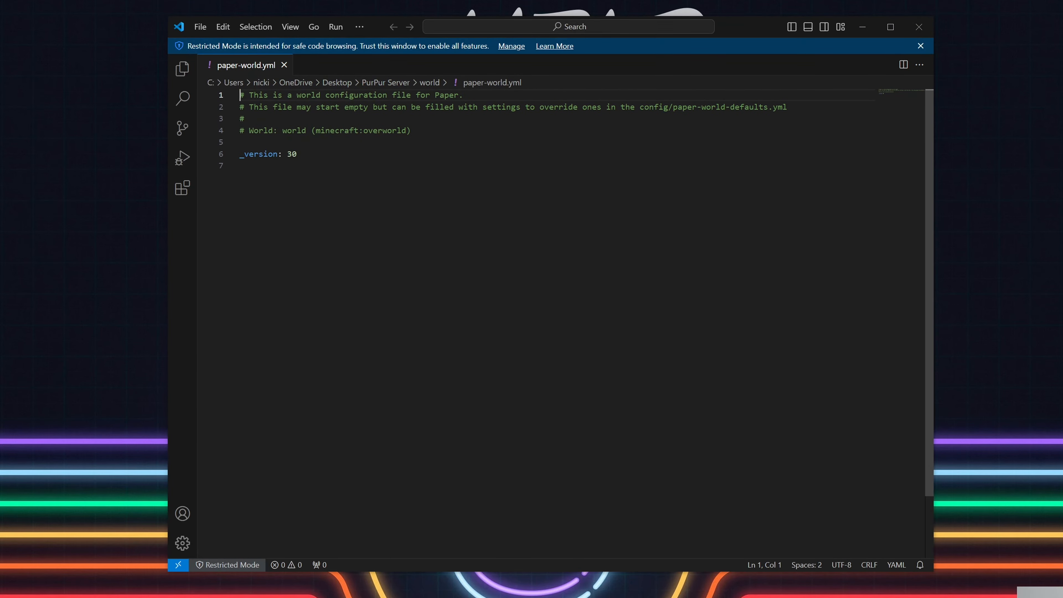
left_click(297, 154)
left_click(240, 165)
left_click(915, 35)
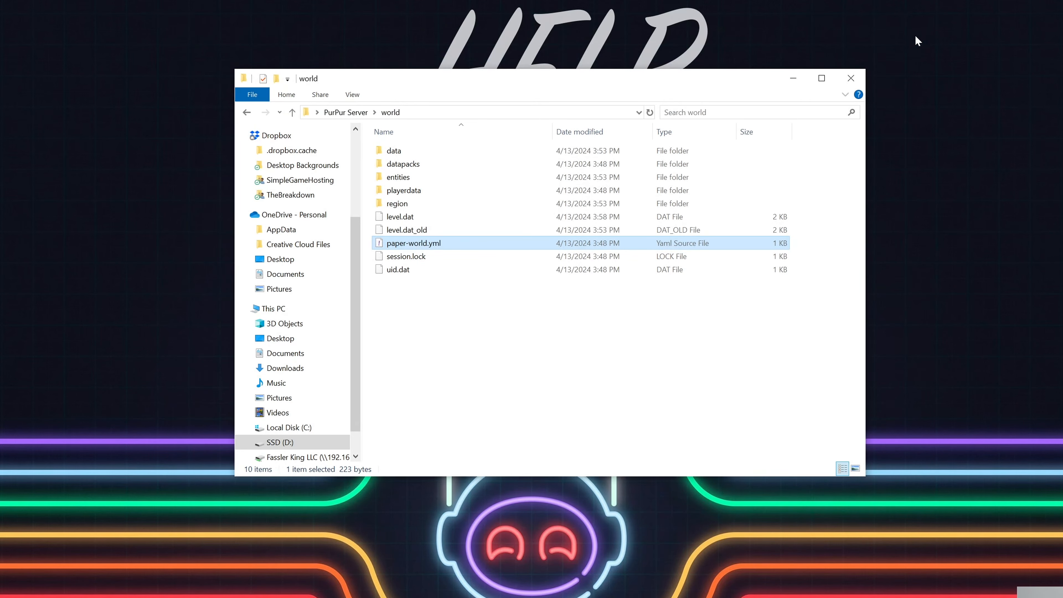
key("alt+Up")
double_click(412, 243)
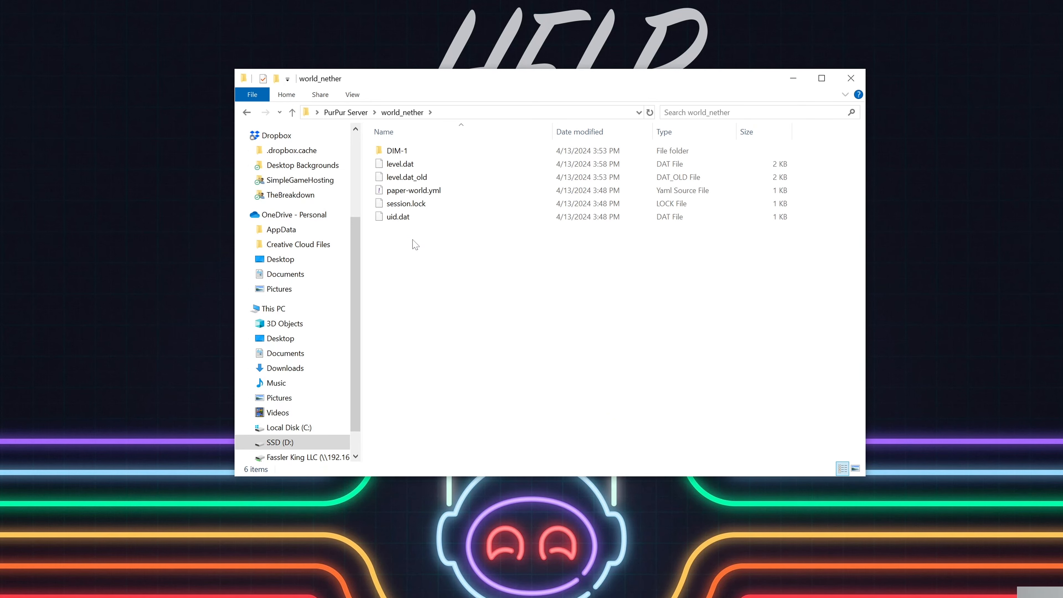
key("alt+Up")
Step: Open paper-global.yml from the server's config folder, look through its settings and close it
double_click(410, 164)
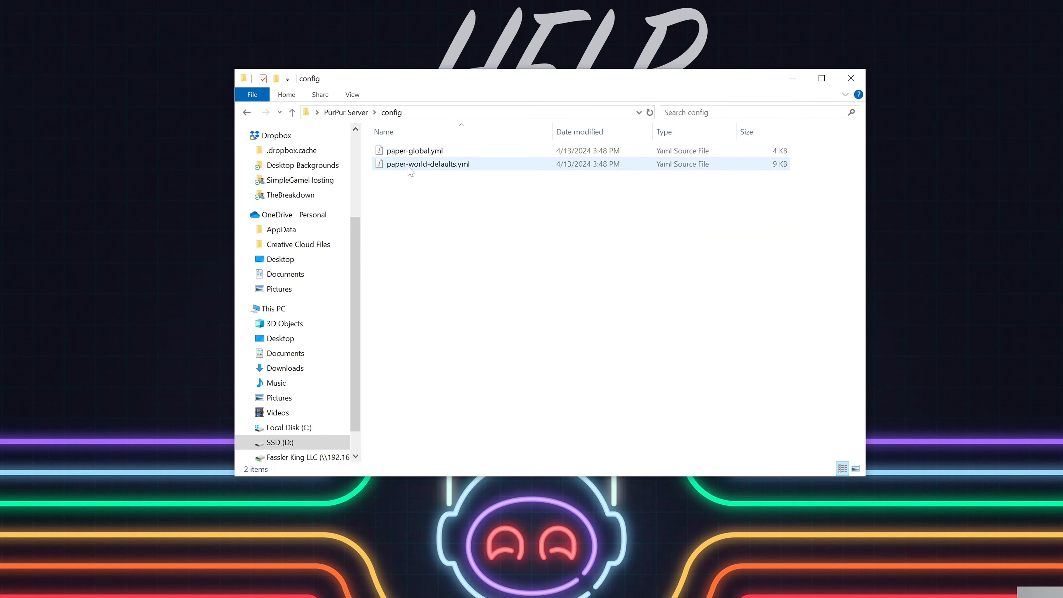
double_click(425, 154)
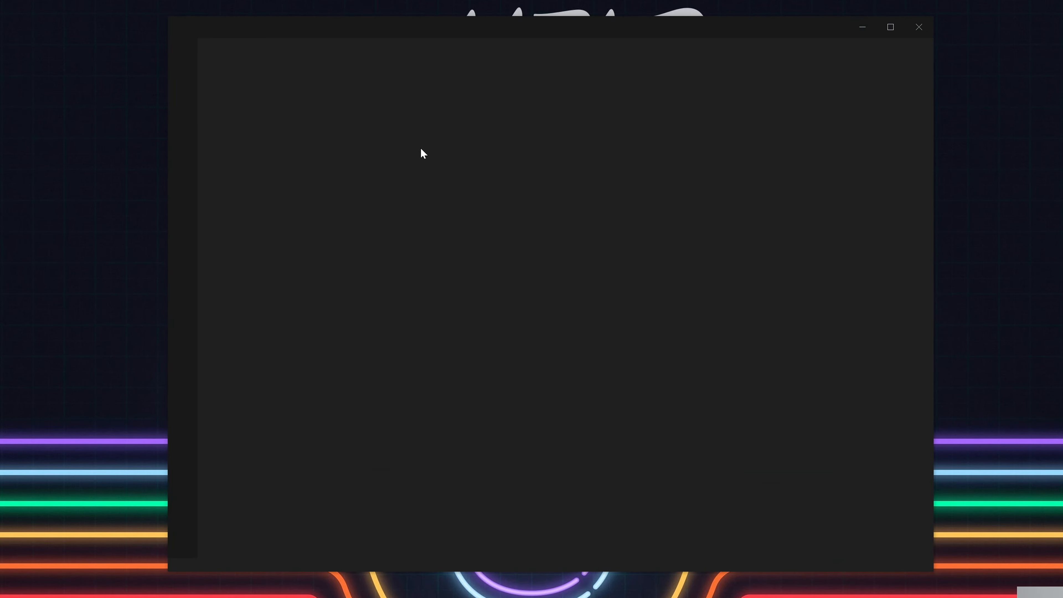
scroll(561, 322, "down", 20)
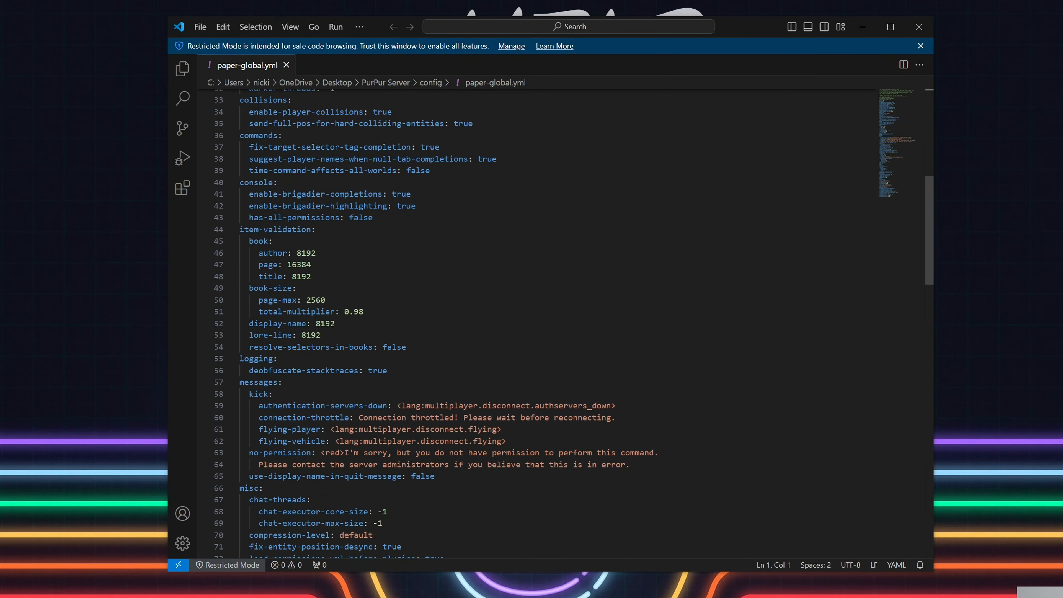
scroll(561, 323, "down", 10)
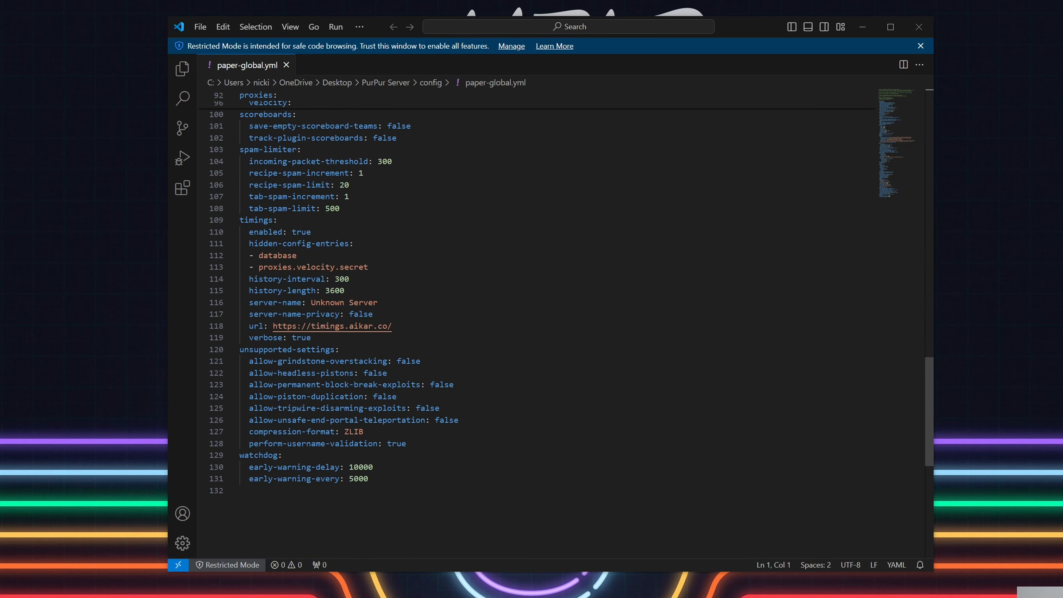
left_click(919, 26)
Step: Open paper-world-defaults.yml from the config folder and find the delay-chunk-unloads-by setting
double_click(510, 164)
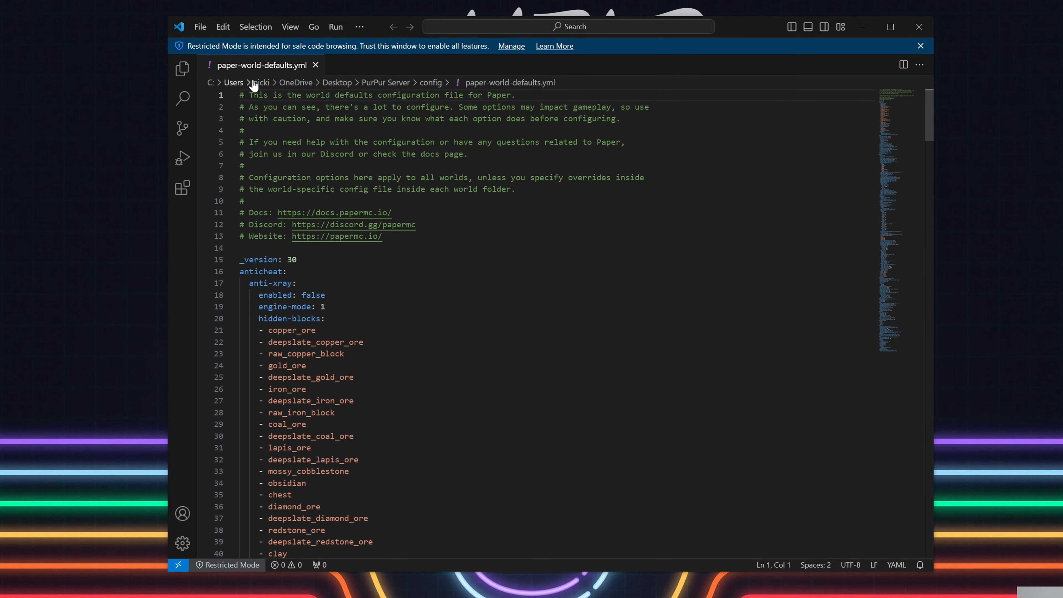
scroll(561, 323, "down", 20)
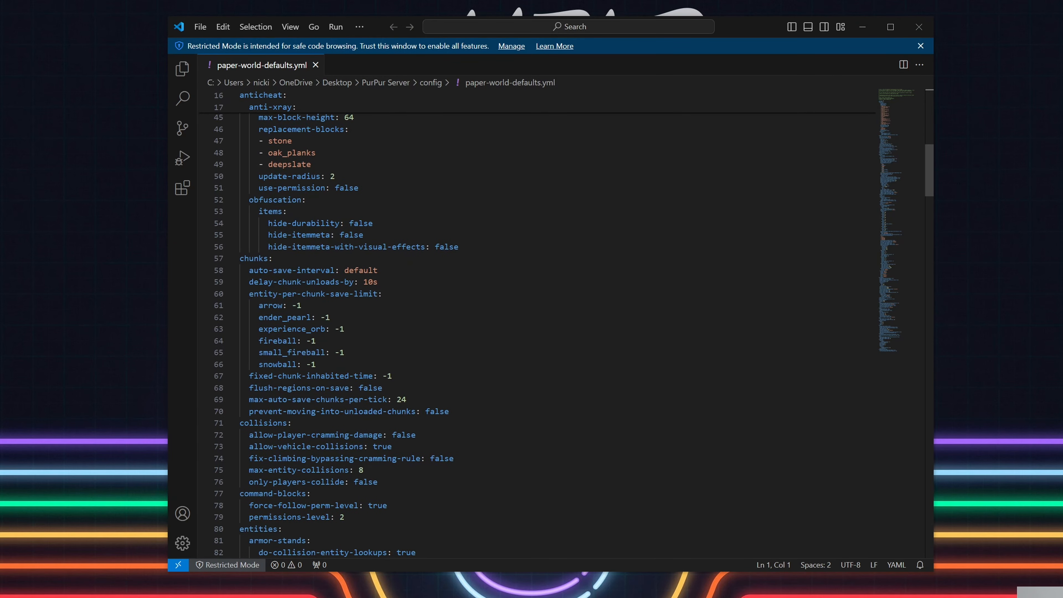
scroll(561, 323, "down", 20)
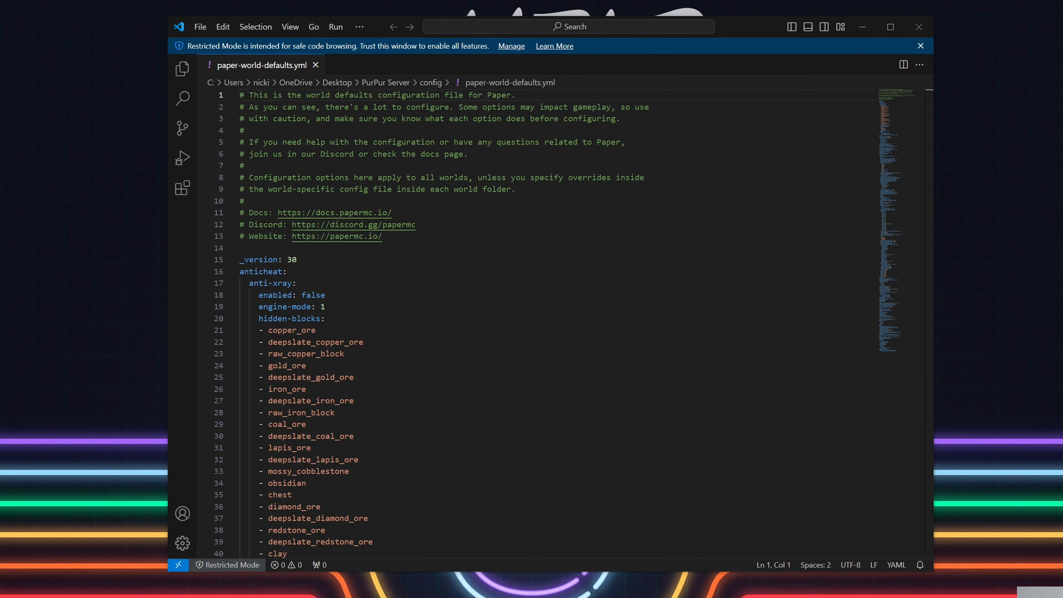
left_click(249, 201)
key("ctrl+f")
type("delay-c")
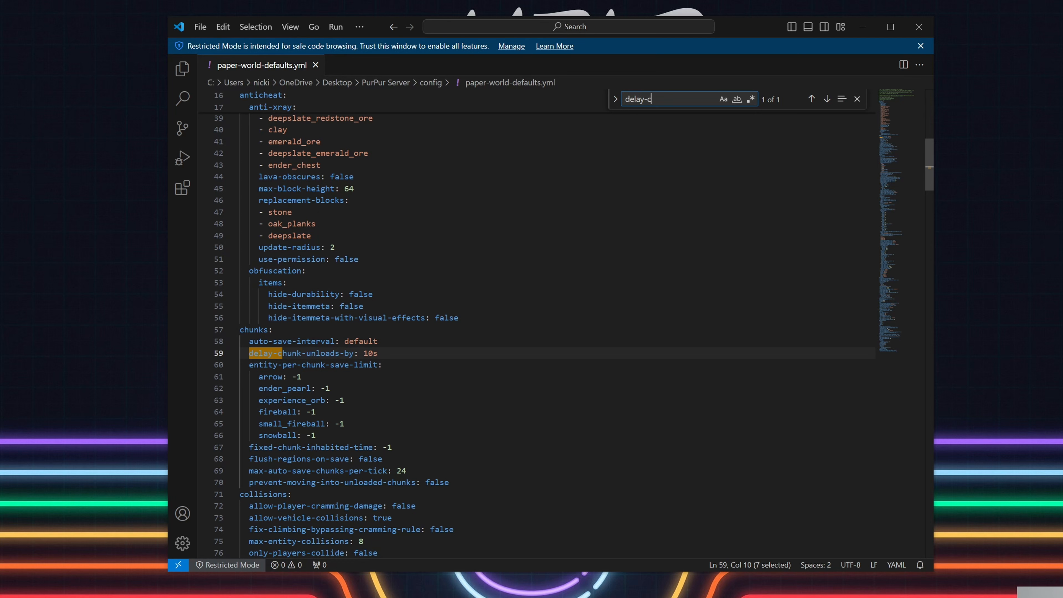
left_click(378, 353)
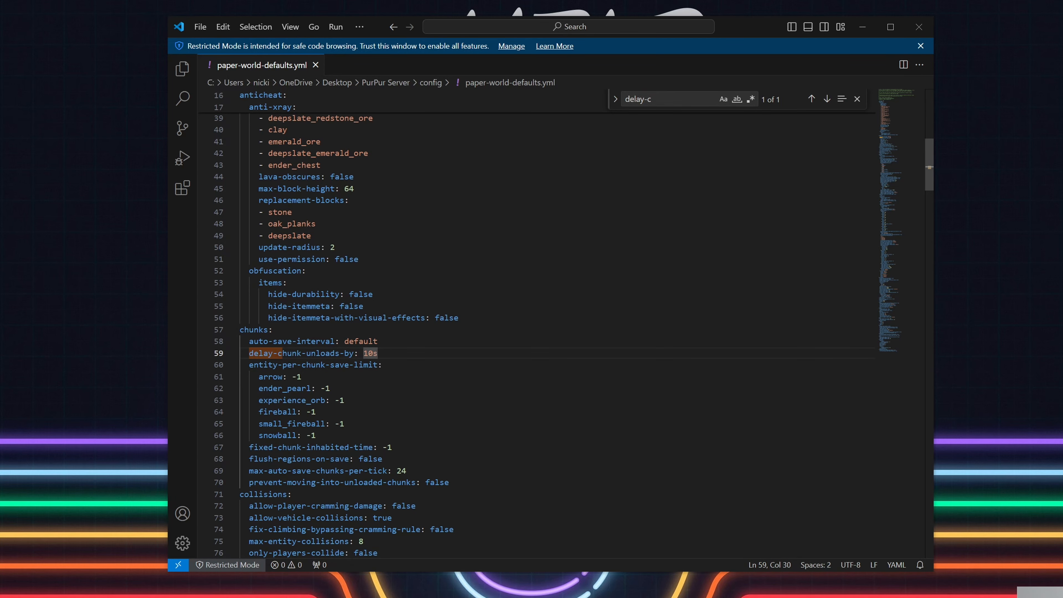
Step: Find max-auto-save-chunks-per-tick in the chunks section and set it to 8
key("ctrl+f")
type("max-au")
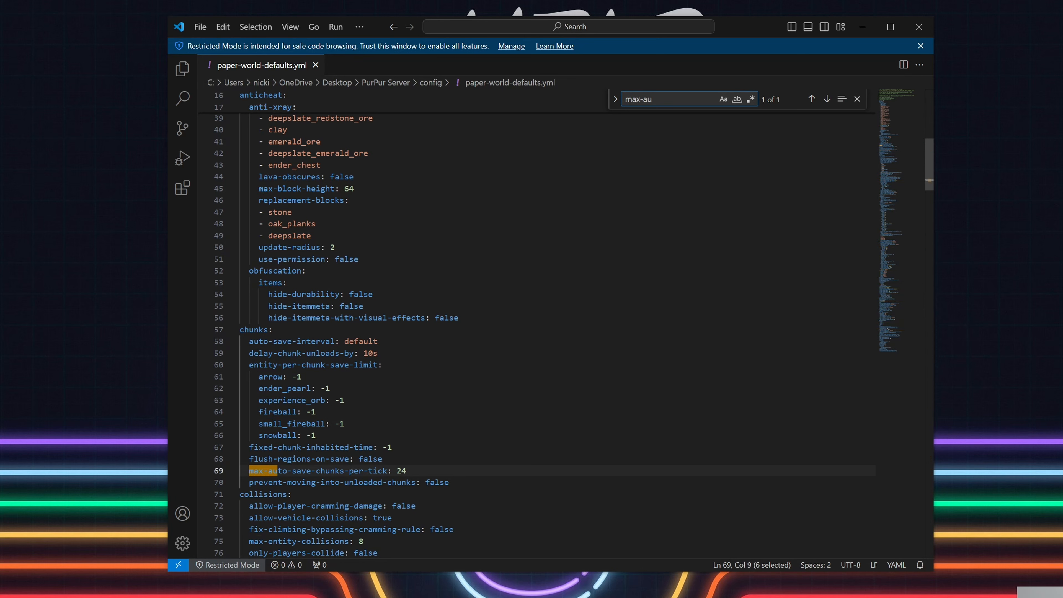
left_click(407, 471)
key("BackSpace")
key("BackSpace")
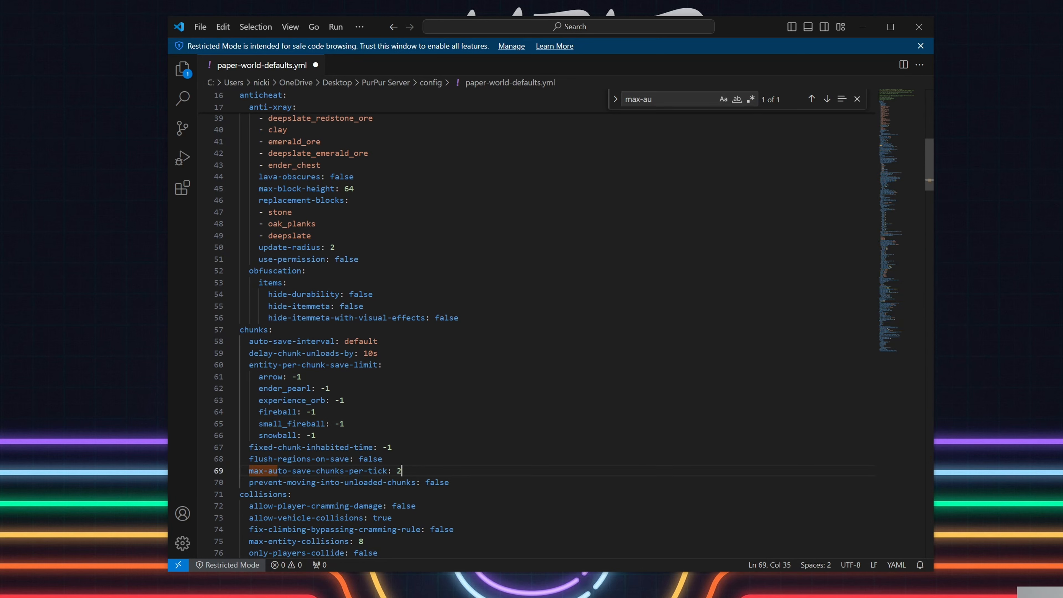
type("8")
Step: Set prevent-moving-into-unloaded-chunks to true
left_click(450, 493)
left_click(450, 483)
double_click(438, 483)
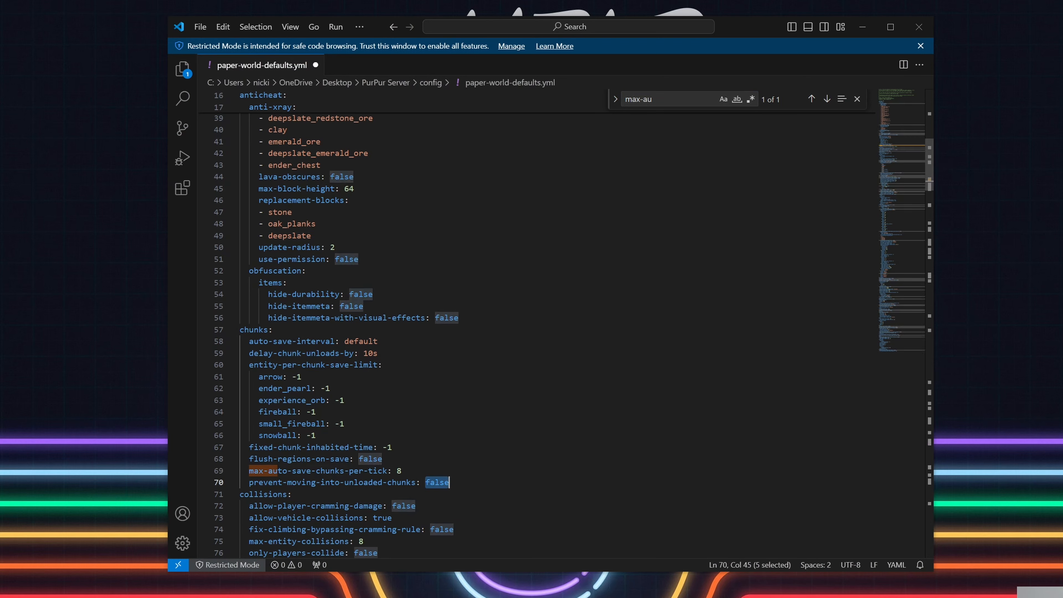
left_click_drag(449, 482, 426, 482)
type("true")
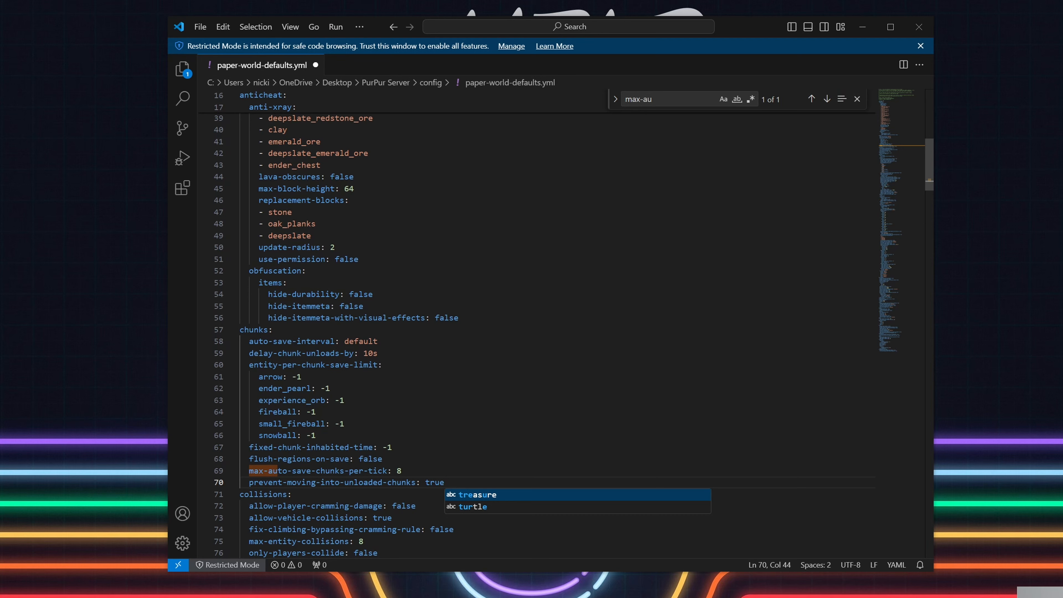
Step: Search paper-world-defaults.yml for "entity-" to locate the entity-per-chunk-save-limit block
left_click(378, 342)
key("ctrl+f")
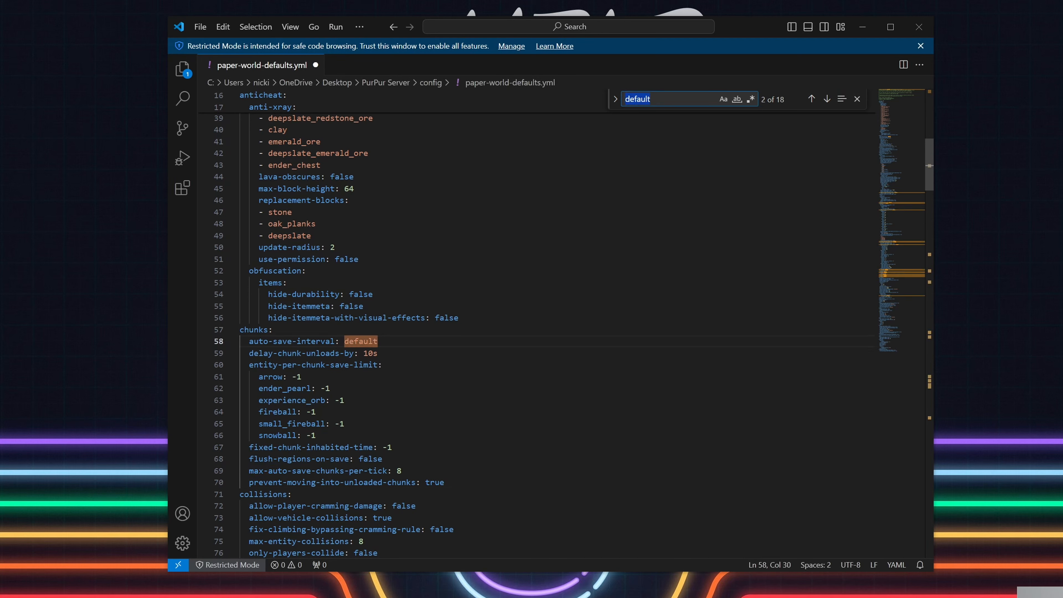
type("entity-")
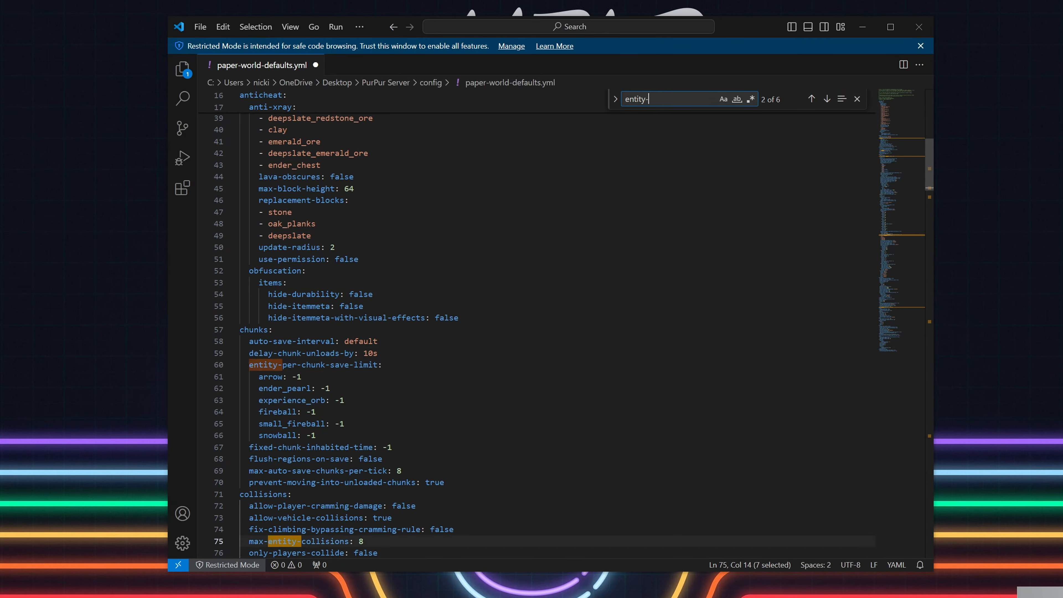
scroll(346, 339, "down", 2)
left_click(346, 339)
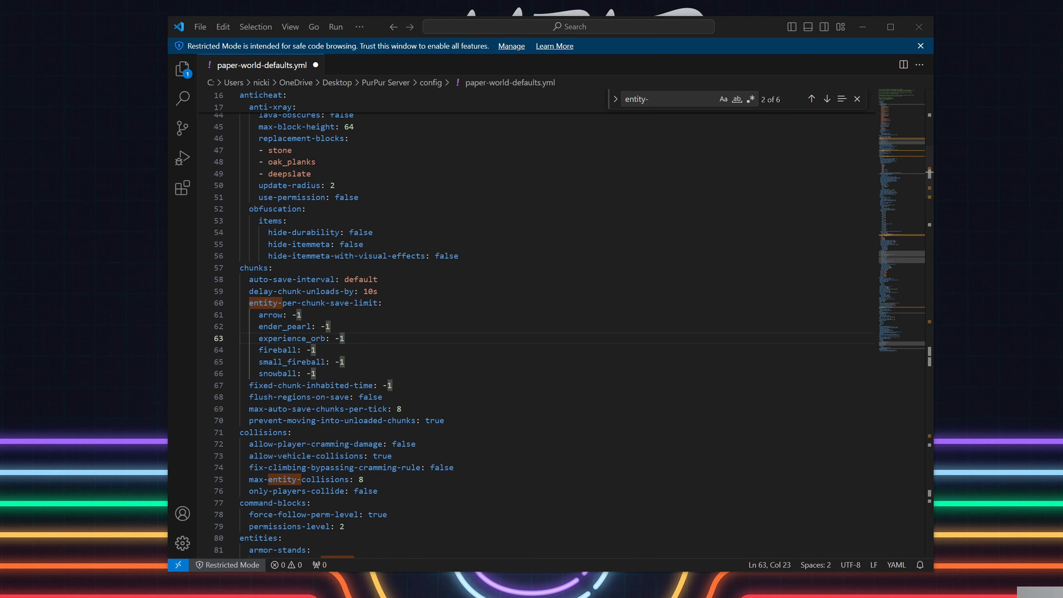
Step: Try replacing the entity-per-chunk-save-limit entries with the copied list of suggested limits, and undo the replacement
left_click_drag(316, 374, 258, 315)
type("- area_effect_cloud: 8 - arrow: 16 - dragon_fireball: 3 - egg: 8 - ender_pearl: 8 - experience_bottle: 3 - experience_orb: 16 - eye_of_ender: 8 - fireball: 8 - firework_rocket: 8 - llama_spit: 3 - potion: 8 - shulker_bullet: 8 - small_fireball: 8 - snowball: 8 - spectral_arrow: 16 - trident: 16 - wither_skull: 4")
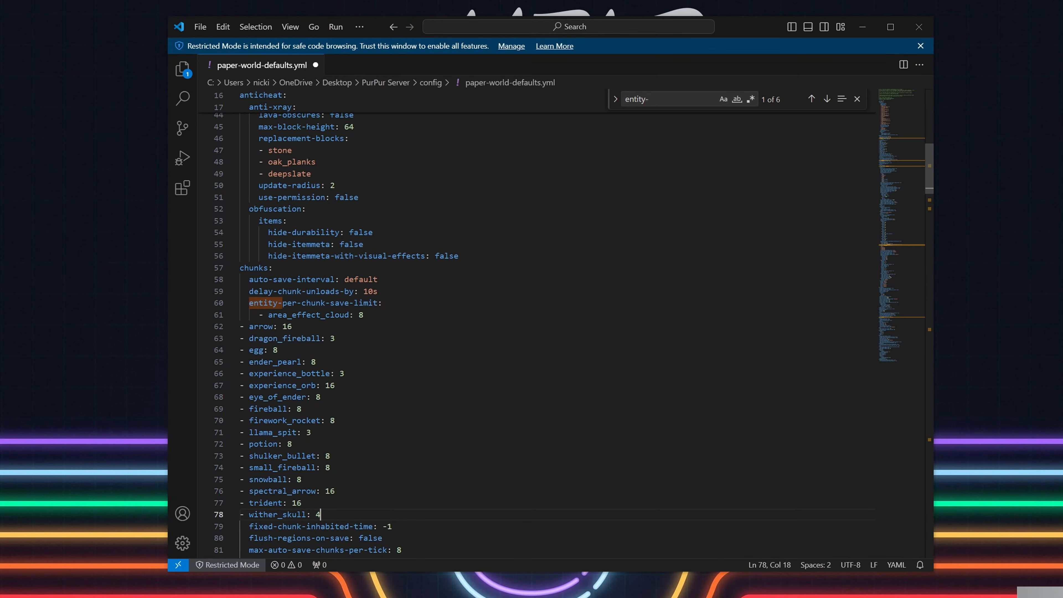
key("ctrl+z")
key("ctrl+y")
key("ctrl+z")
left_click(274, 338)
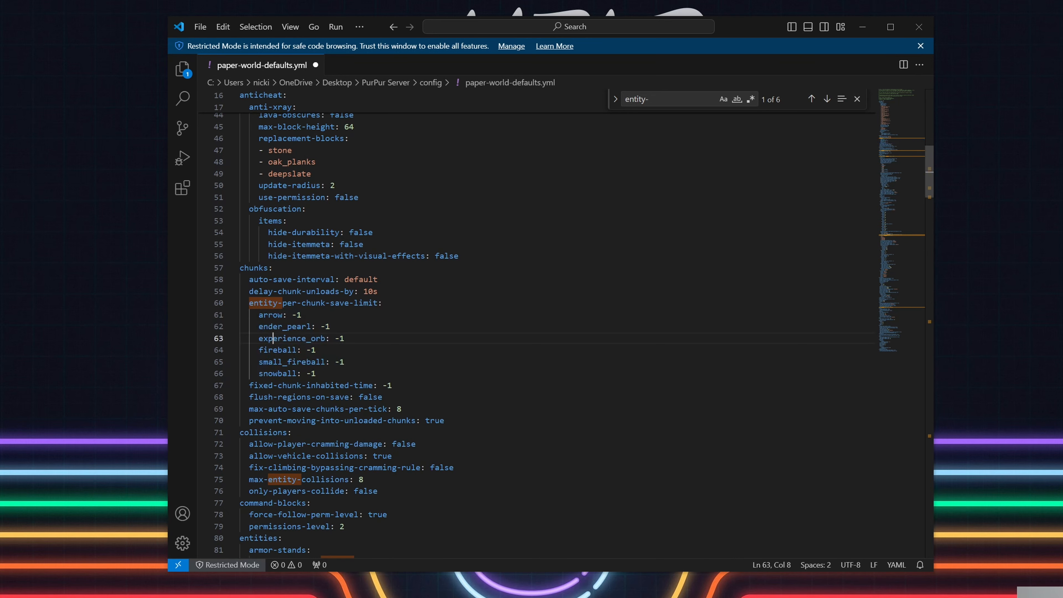
Step: Paste the suggested entity limits, from area_effect_cloud to wither_skull, on a new line below the snowball entry
left_click(316, 374)
key("Return")
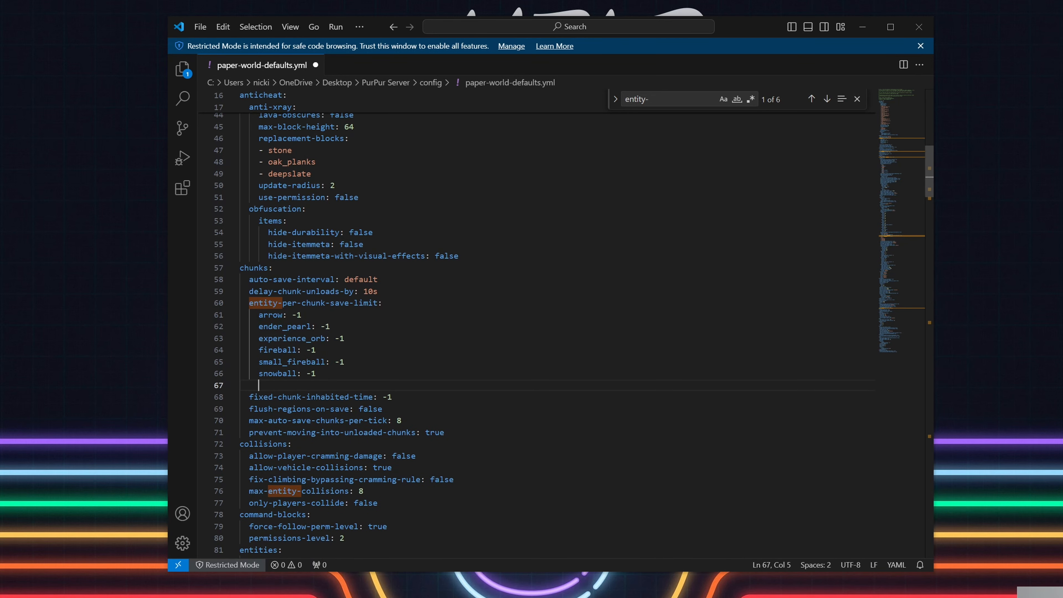
type("- area_effect_cloud: 8 - arrow: 16 - dragon_fireball: 3 - egg: 8 - ender_pearl: 8 - experience_bottle: 3 - experience_orb: 16 - eye_of_ender: 8 - fireball: 8 - firework_rocket: 8 - llama_spit: 3 - potion: 8 - shulker_bullet: 8 - small_fireball: 8 - snowball: 8 - spectral_arrow: 16 - trident: 16 - wither_skull: 4")
Step: Remove the leading dashes from the pasted area_effect_cloud and arrow lines and indent arrow to match the existing entries
left_click(258, 271)
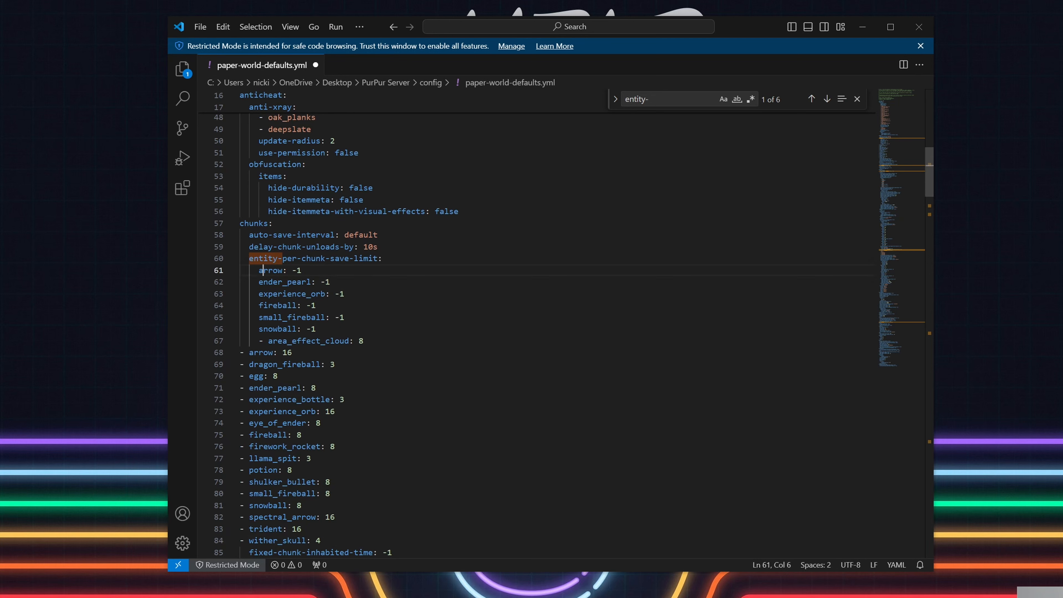
left_click_drag(258, 270, 240, 270)
left_click_drag(250, 353, 240, 353)
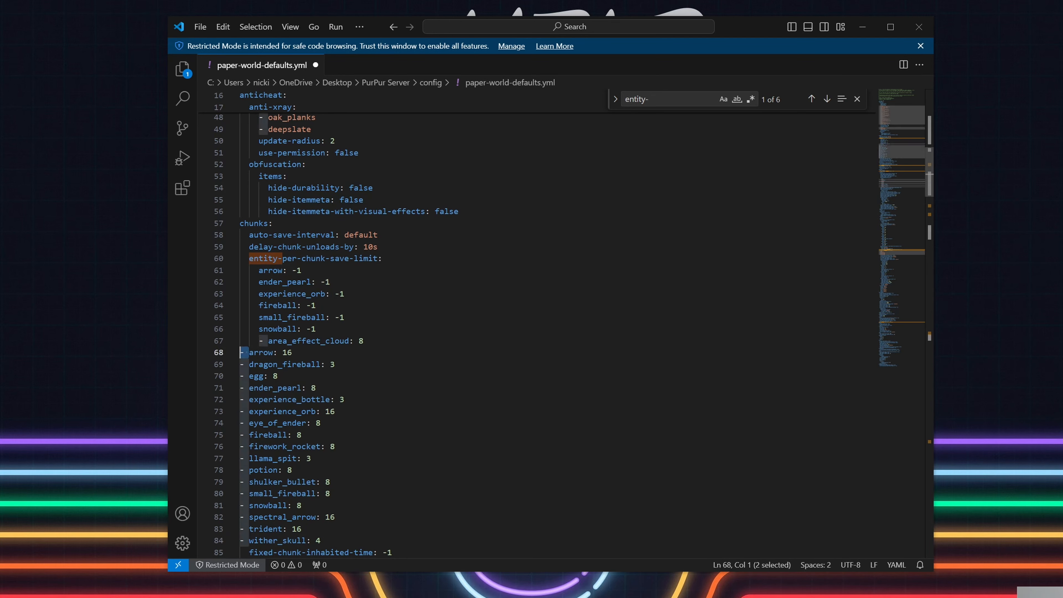
key("ctrl+v")
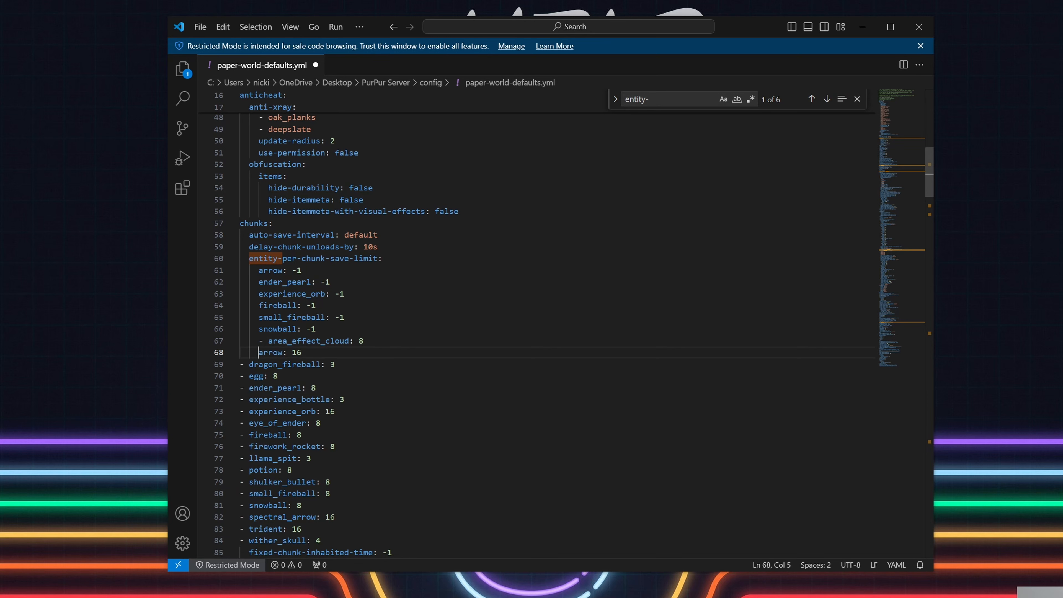
scroll(544, 322, "down", 2)
scroll(544, 323, "up", 1)
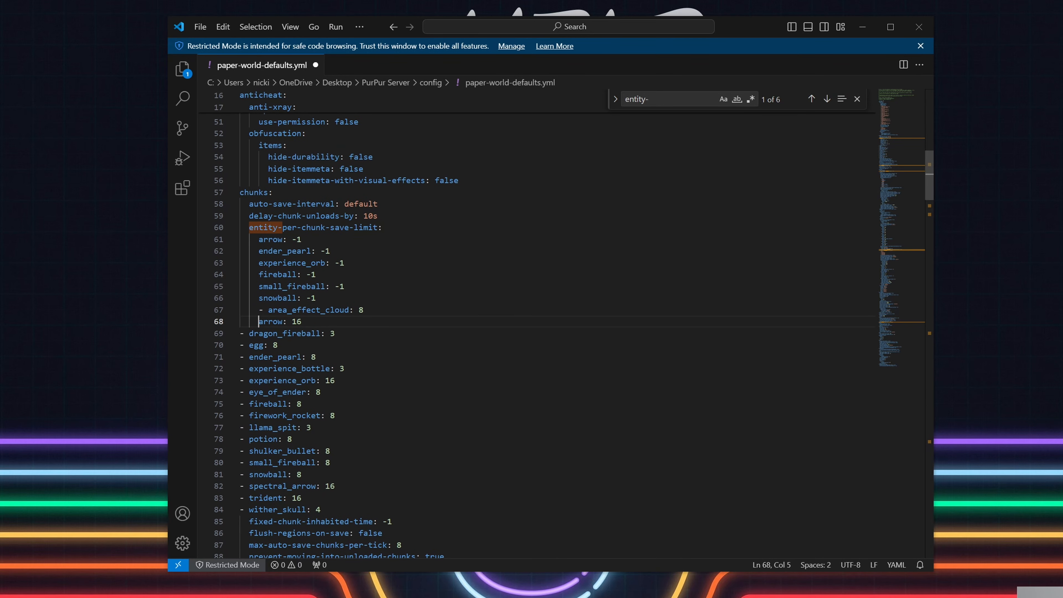
key("Up")
key("shift+Right")
key("shift+Right")
key("BackSpace")
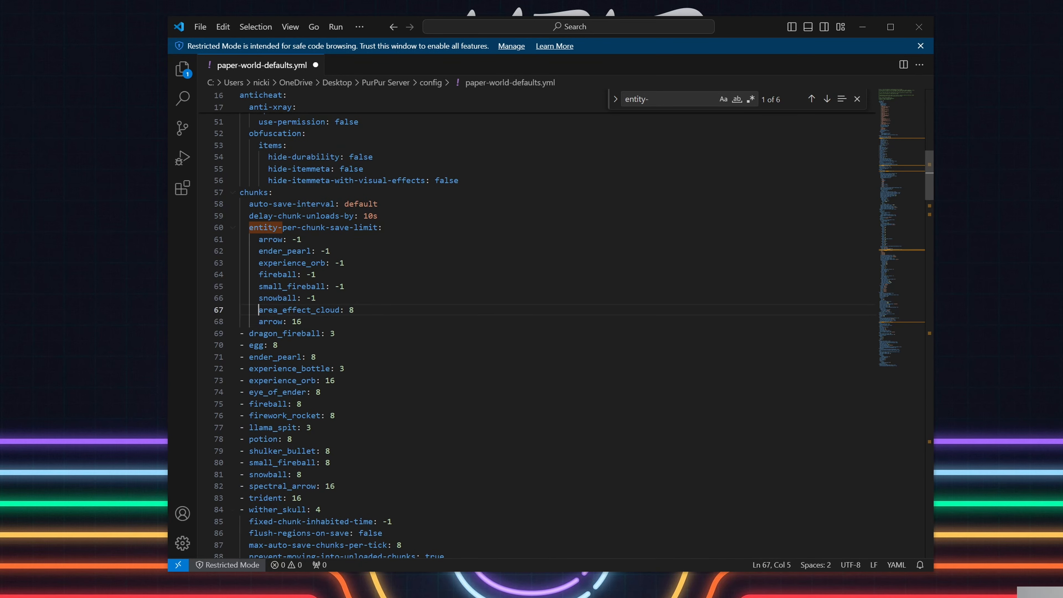
Step: Delete the original entries with value -1, arrow through snowball, under entity-per-chunk-save-limit, including the leftover empty line
left_click_drag(317, 298, 224, 243)
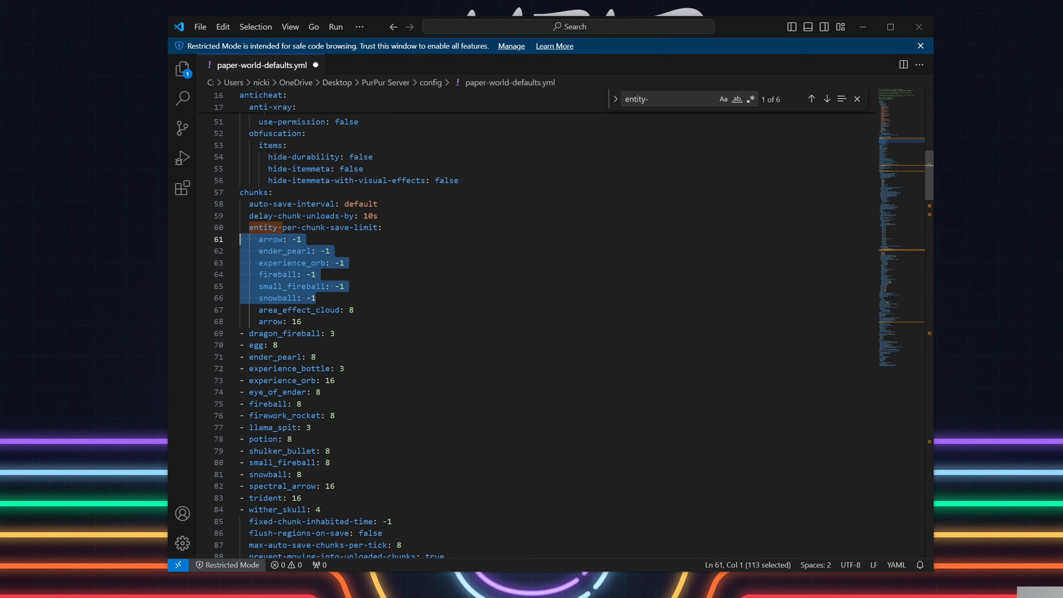
key("BackSpace")
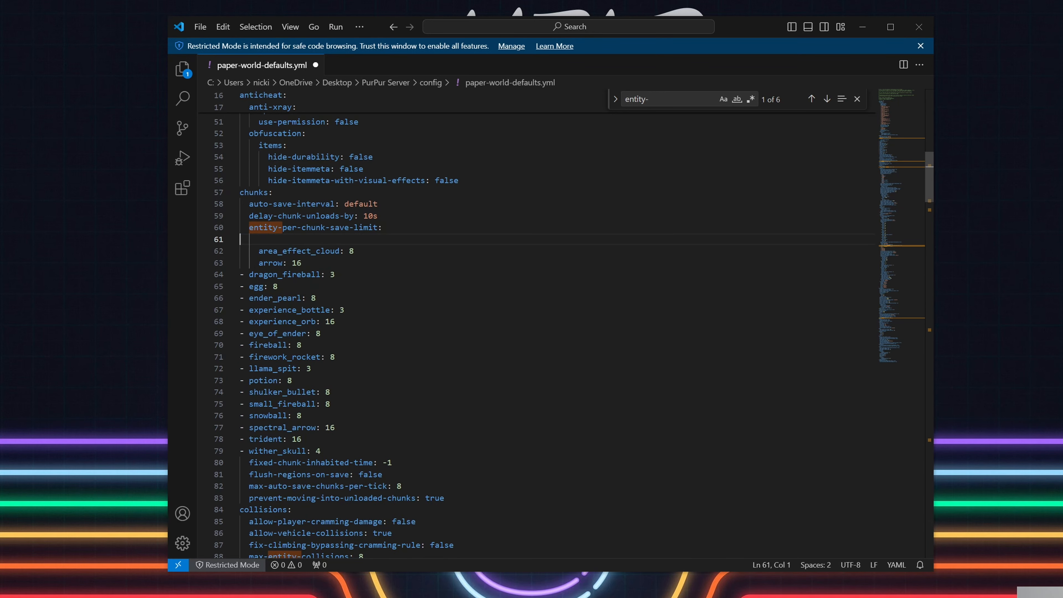
key("BackSpace")
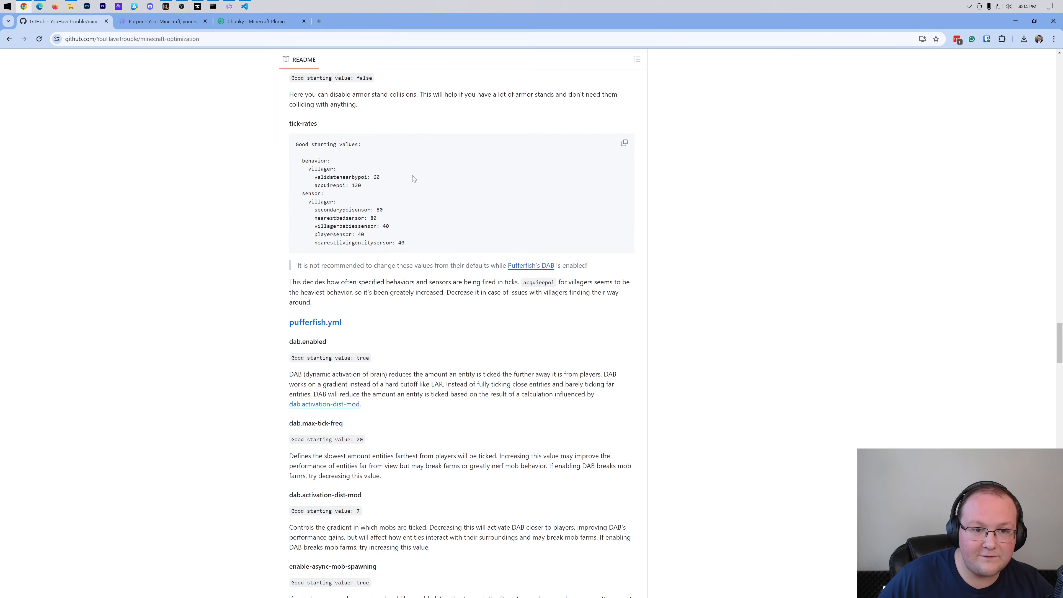
Step: In the browser's minecraft-optimization guide, search for "per-chunk" and copy the entity-per-chunk-save-limit values from area_effect_cloud to wither_skull
scroll(467, 294, "down", 1)
key("ctrl+f")
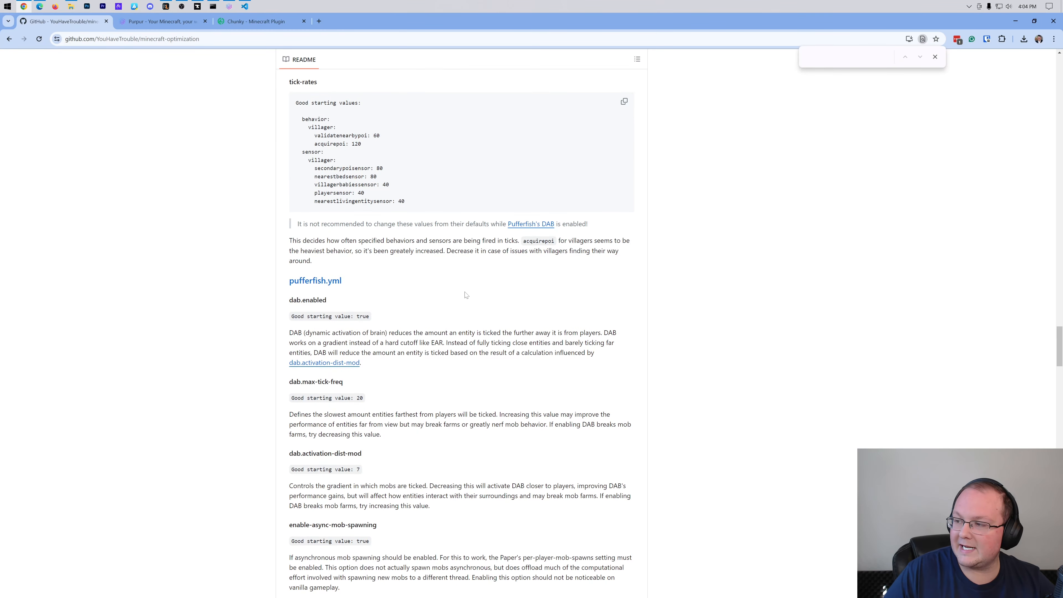
type("per")
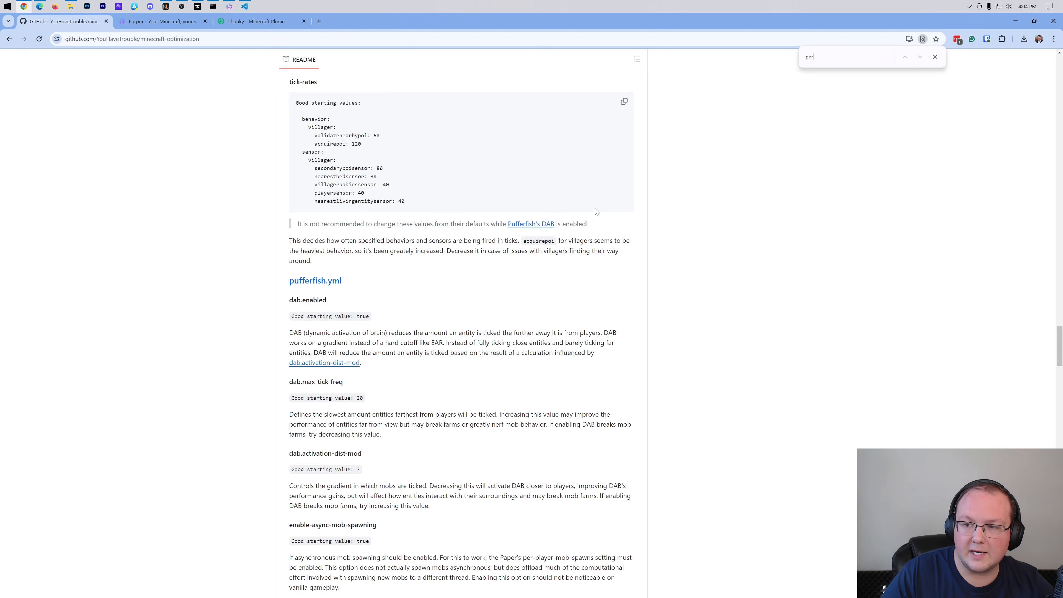
type("-chunk")
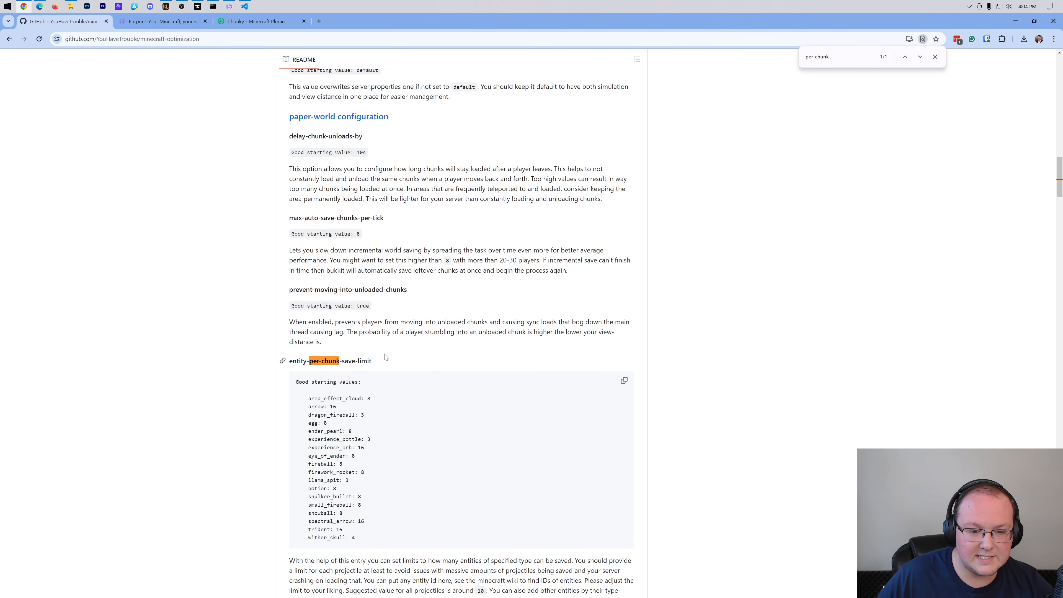
scroll(385, 357, "down", 2)
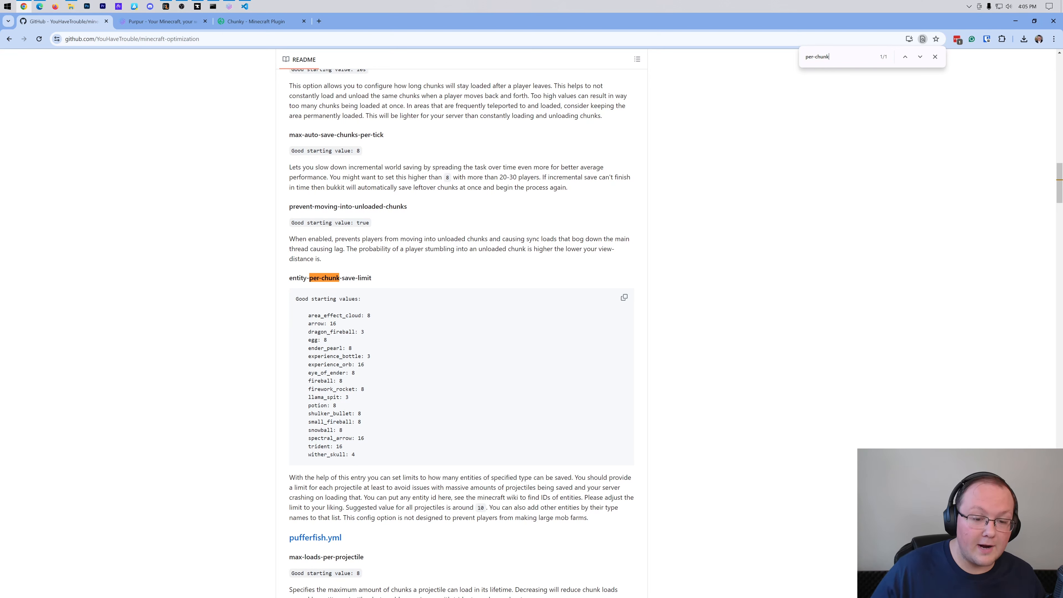
left_click_drag(308, 315, 387, 372)
left_click(391, 389)
left_click_drag(358, 459, 261, 320)
key("ctrl+c")
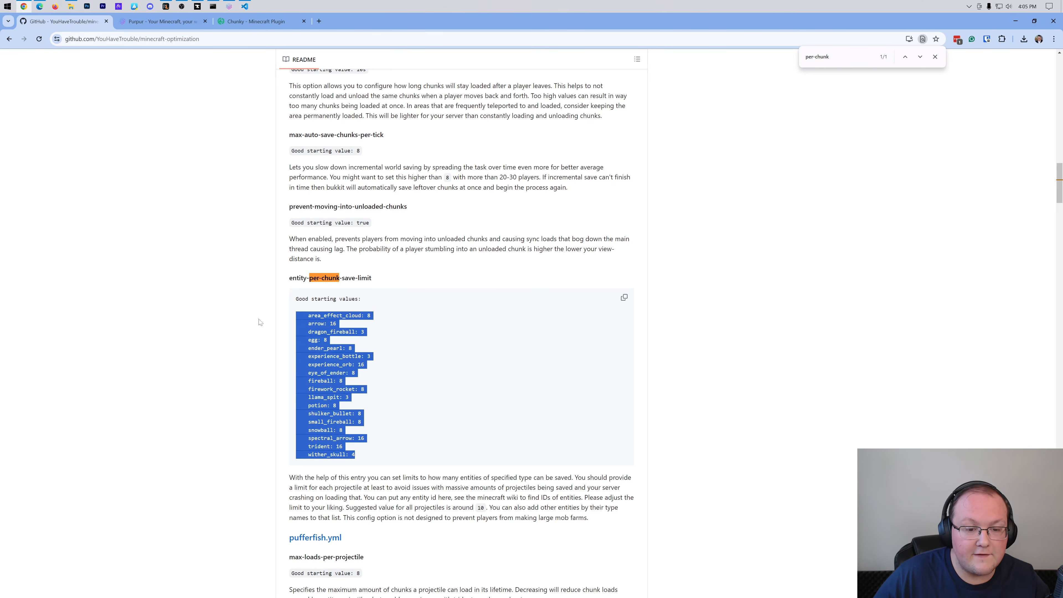
Step: Back in Visual Studio Code, replace the misaligned entries under entity-per-chunk-save-limit with the copied list and check its alignment
left_click(245, 6)
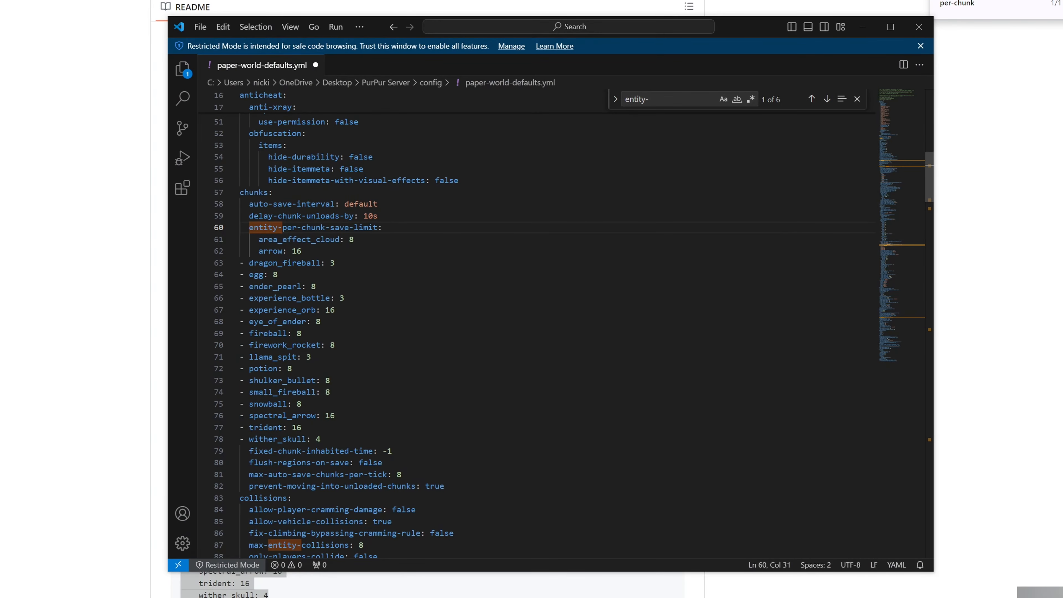
left_click_drag(321, 439, 240, 239)
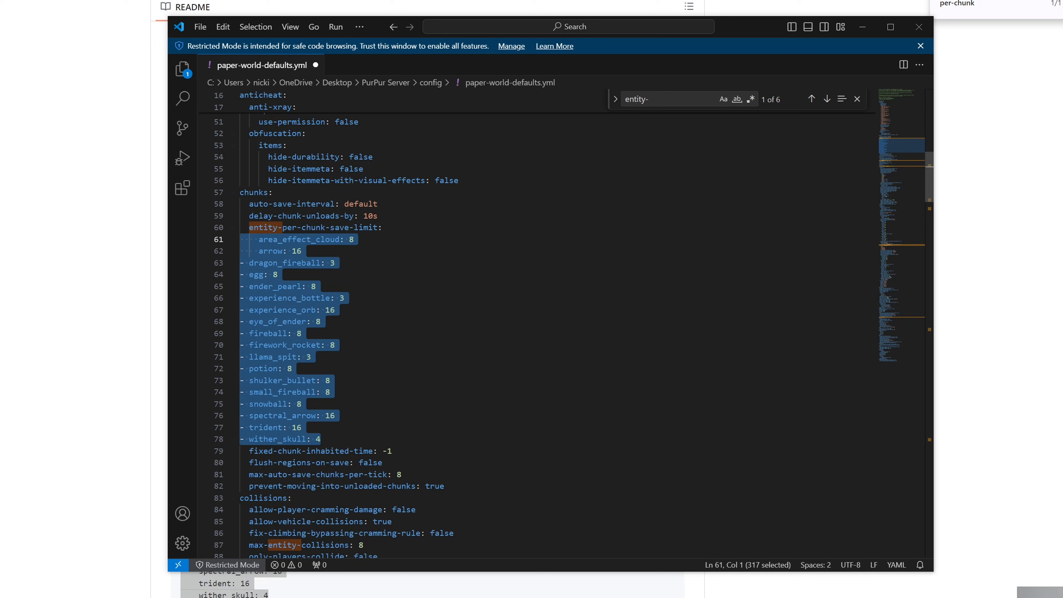
key("ctrl+v")
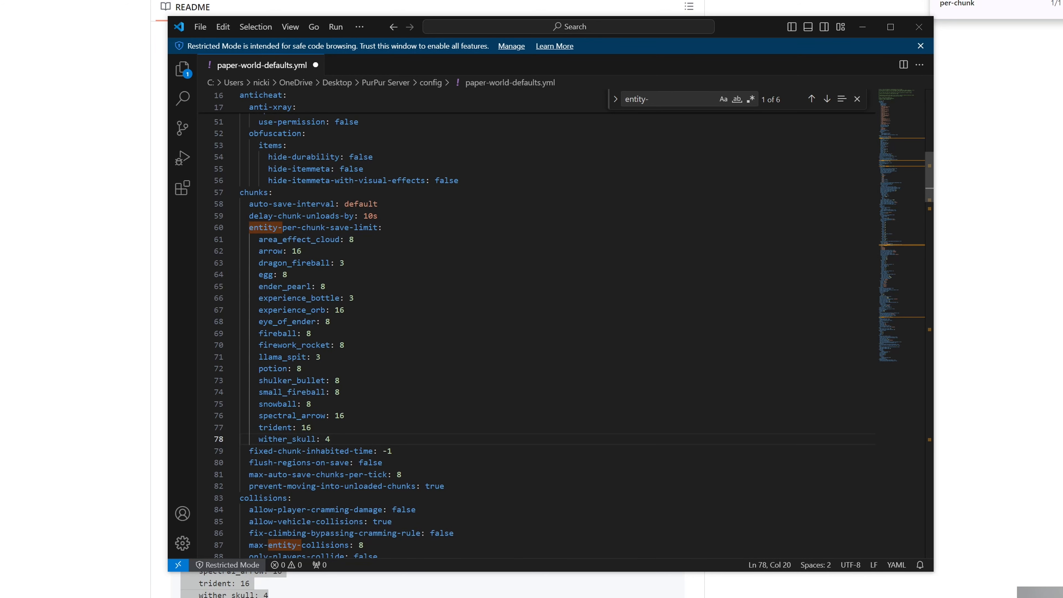
left_click(302, 368)
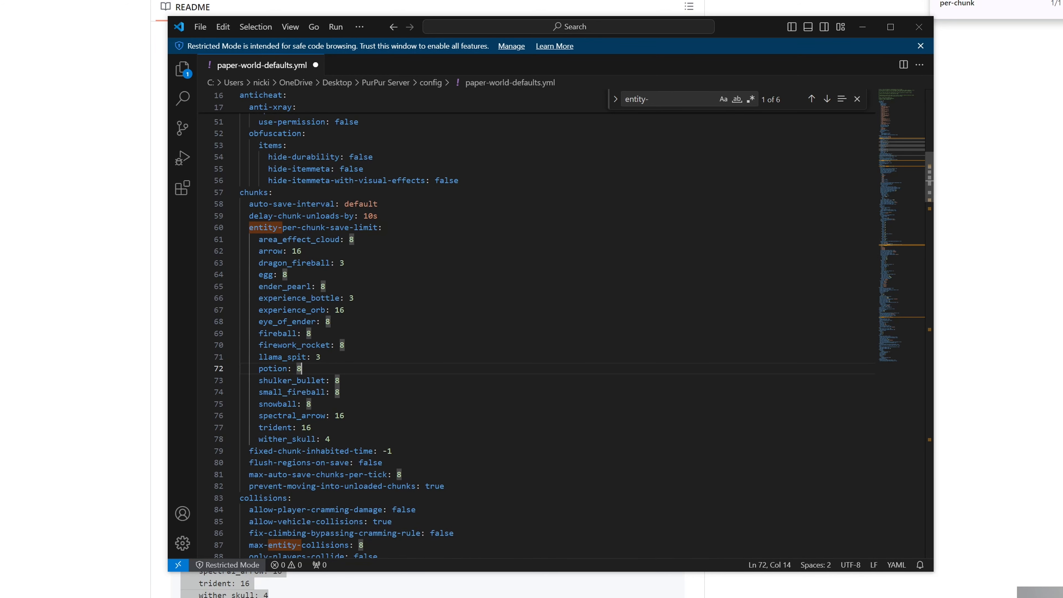
left_click(349, 228)
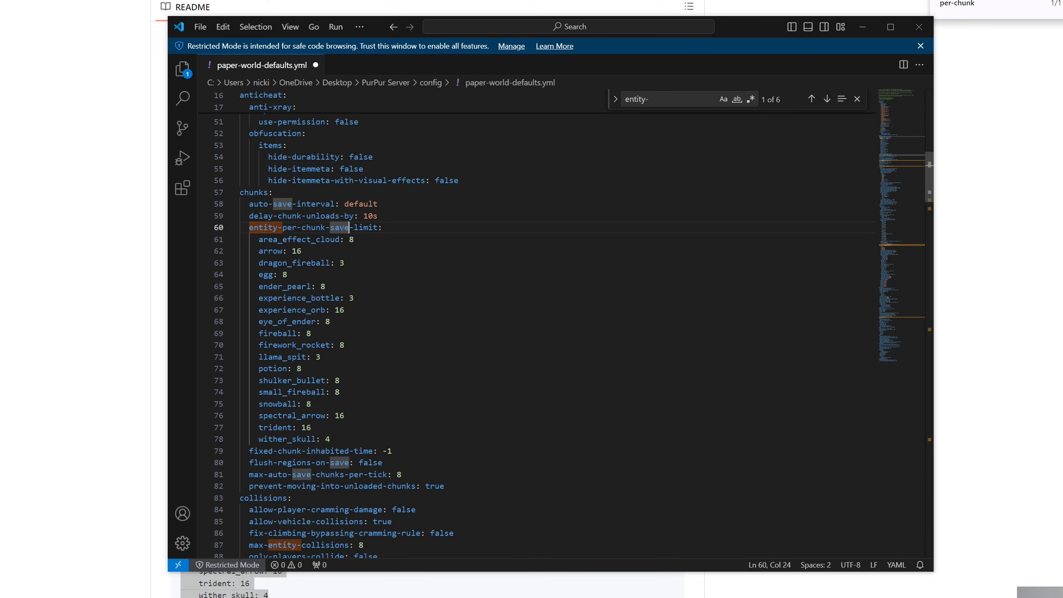
left_click(311, 439)
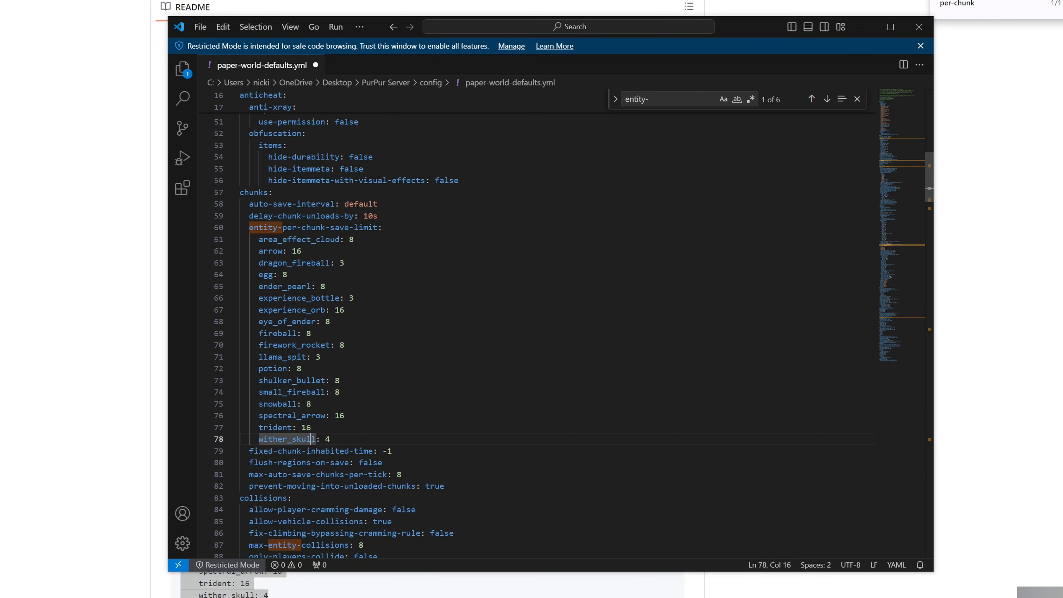
left_click(390, 451)
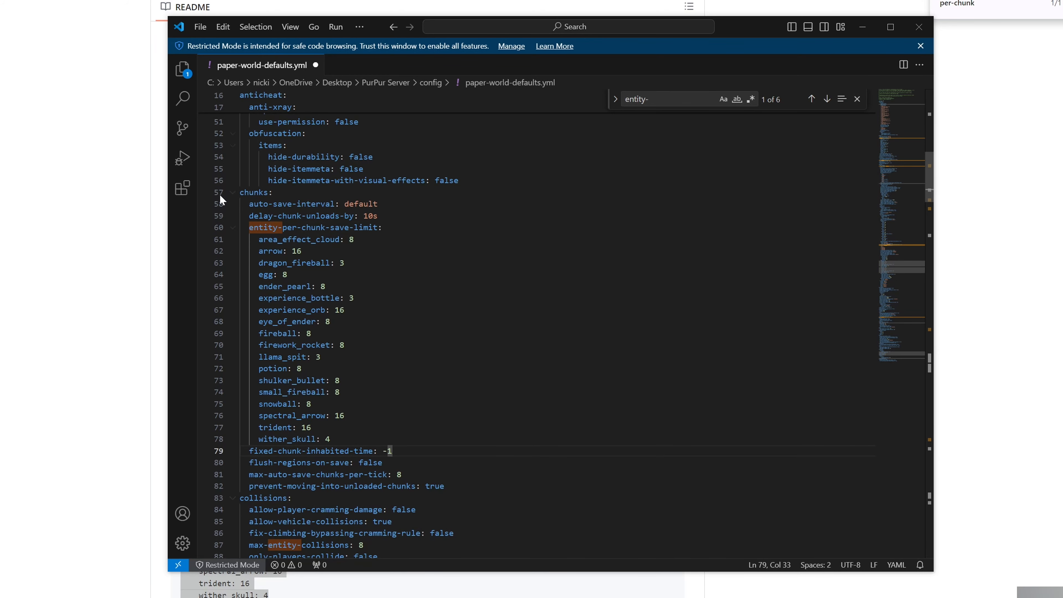
left_click_drag(259, 240, 238, 240)
left_click(289, 275)
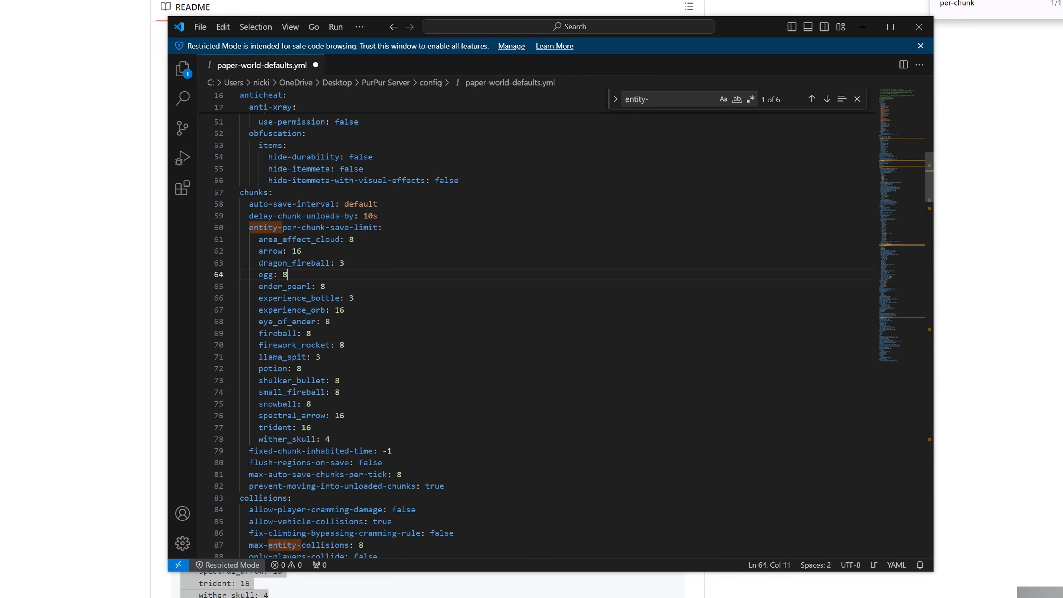
left_click(96, 251)
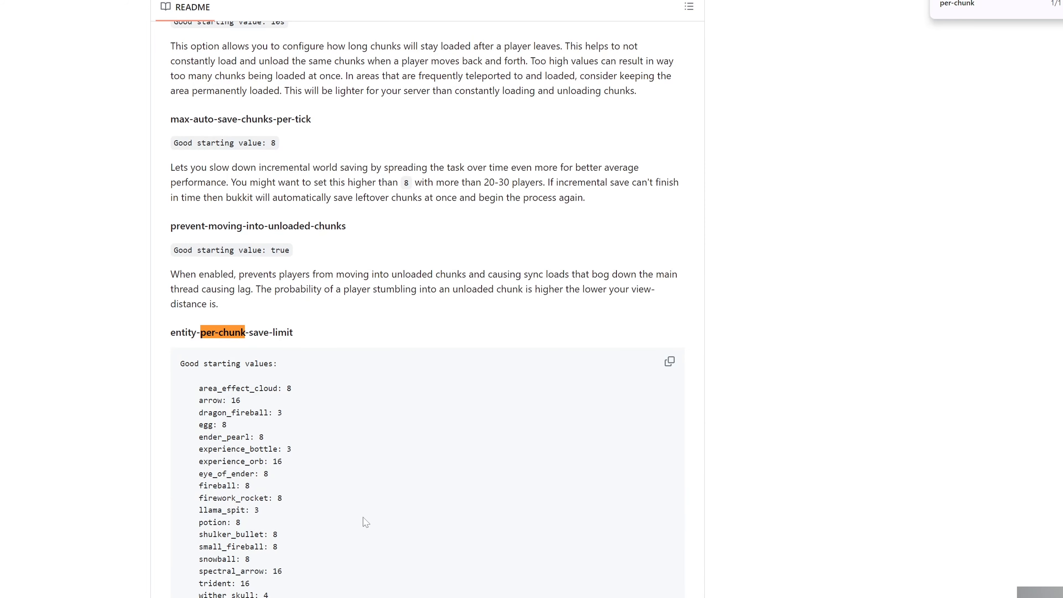
key("alt+Tab")
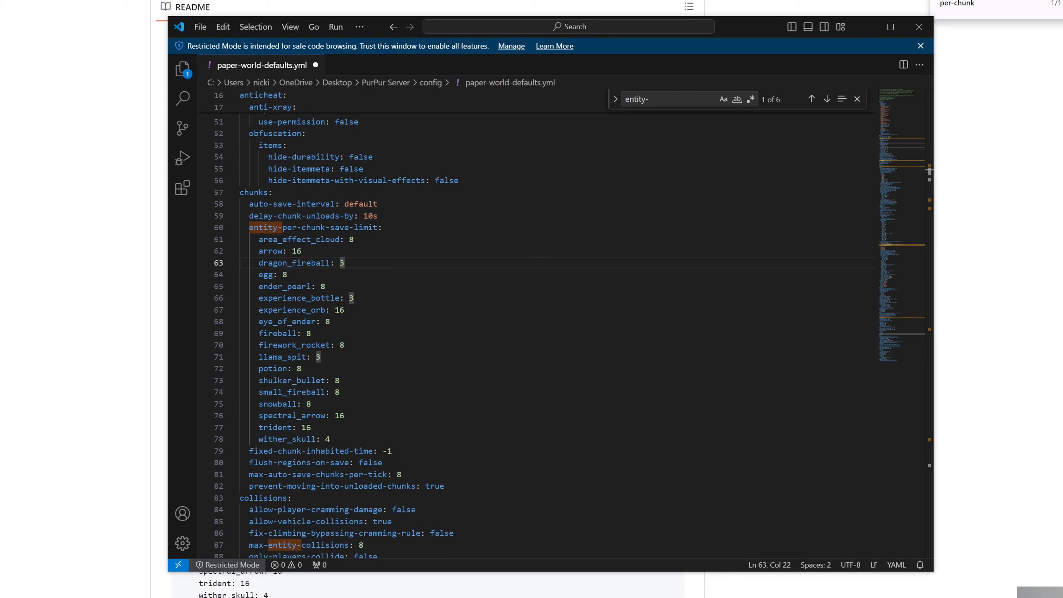
Step: Search paper-world-defaults.yml for "desp" and set every category under despawn-ranges to hard 72 and soft 30
left_click(345, 310)
key("ctrl+f")
type("d")
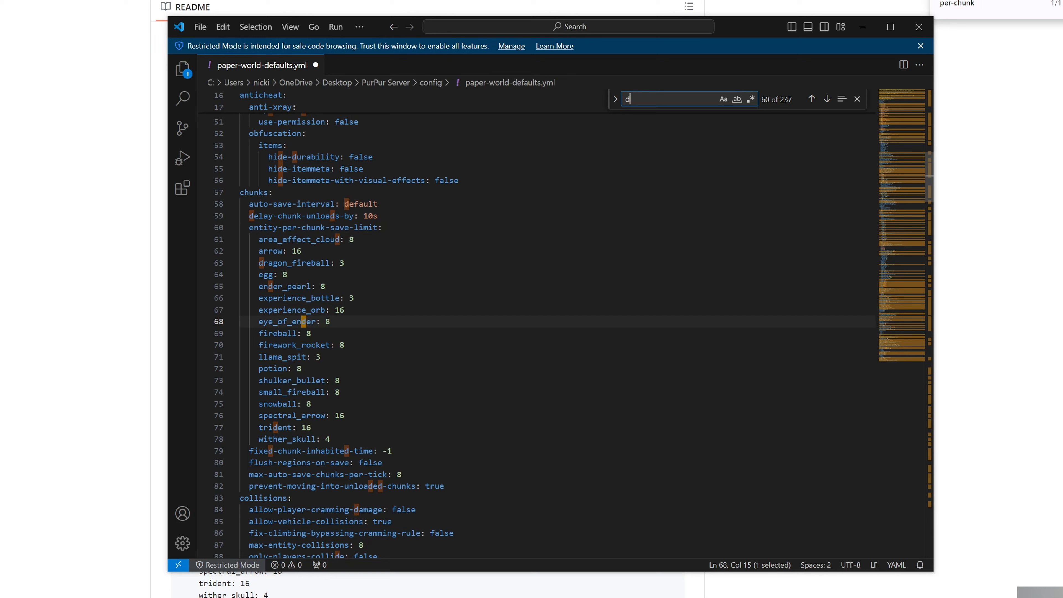
type("esp")
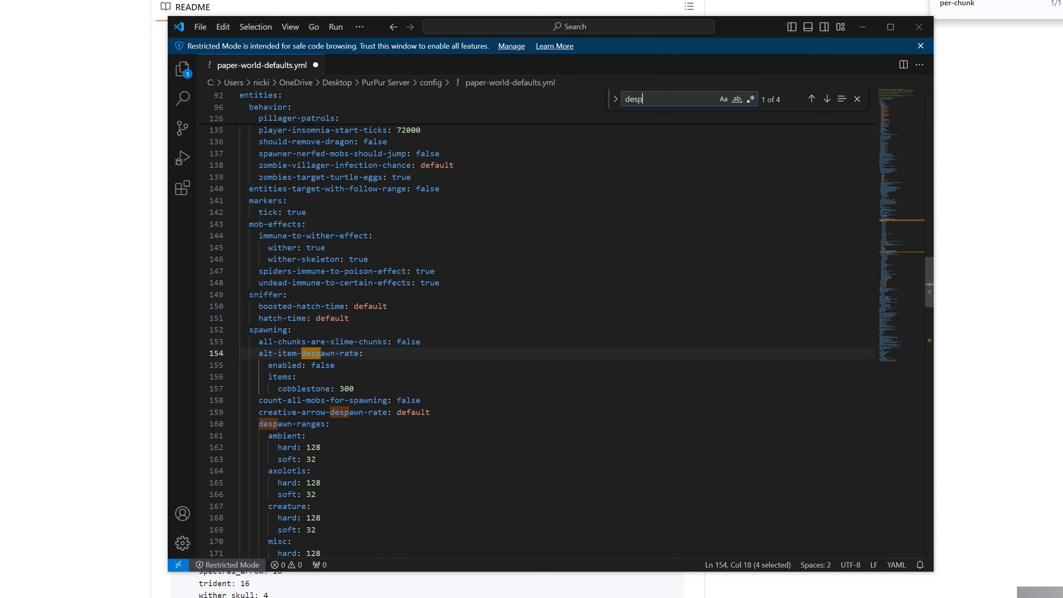
scroll(536, 327, "down", 7)
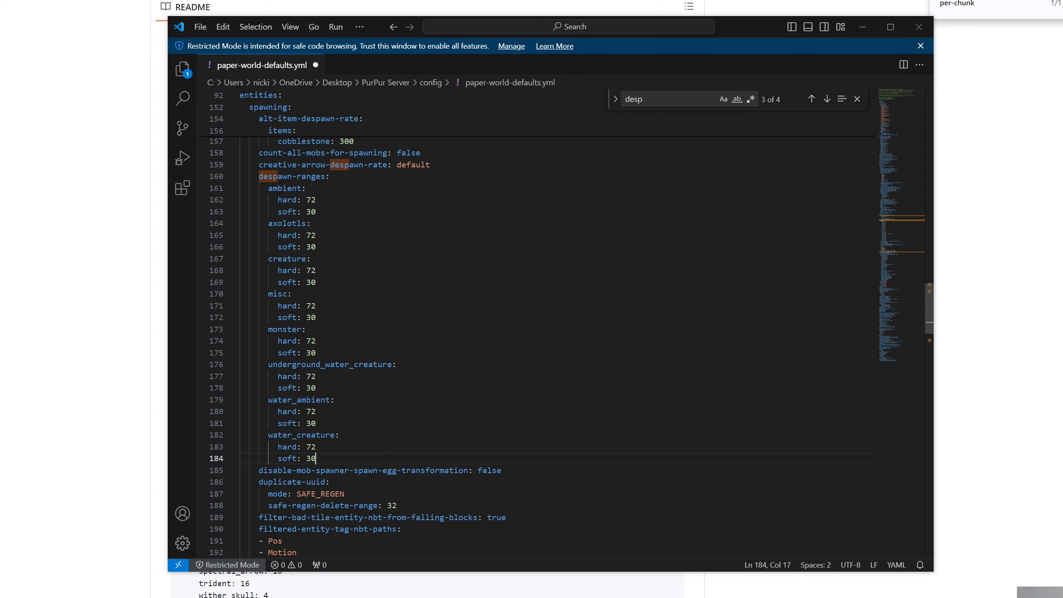
left_click(317, 200)
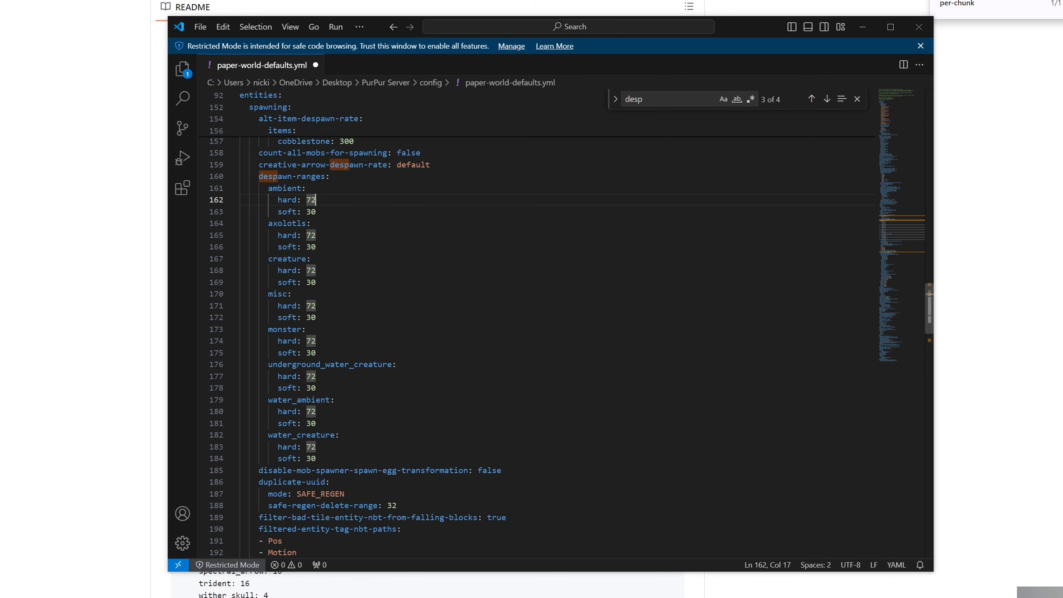
left_click_drag(316, 200, 297, 188)
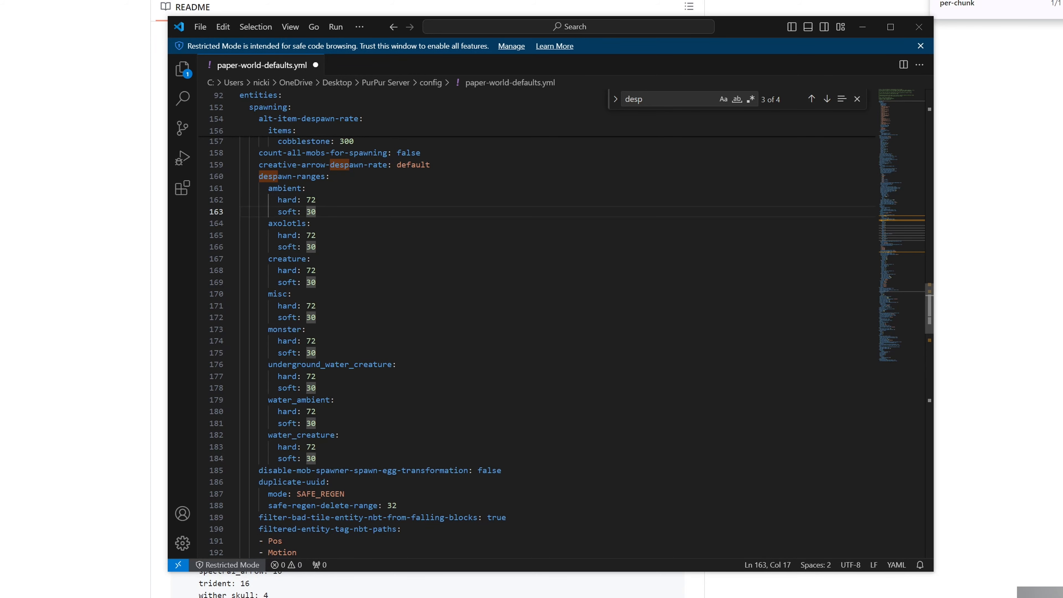
left_click(297, 200)
left_click(311, 200)
key("Down")
key("Down")
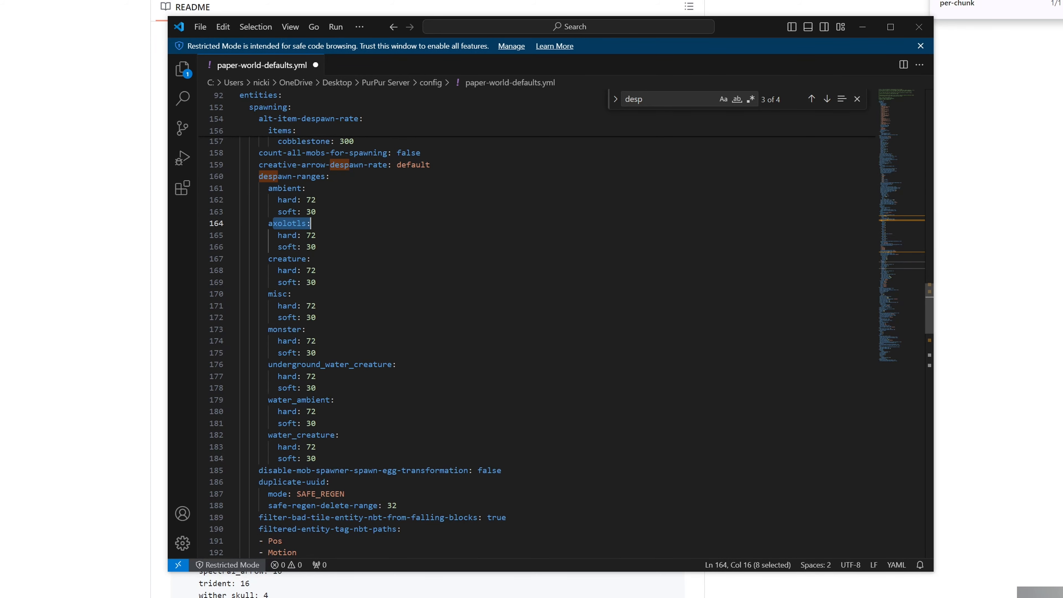
scroll(535, 327, "down", 3)
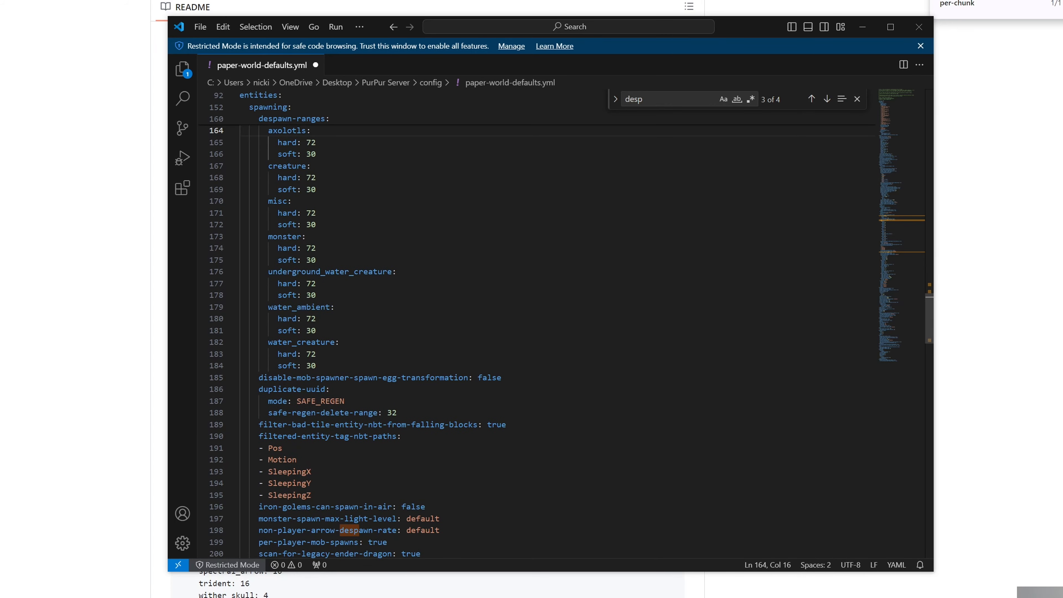
Step: Search for "per-play" and check the per-player-mob-spawns setting under spawning
left_click(502, 378)
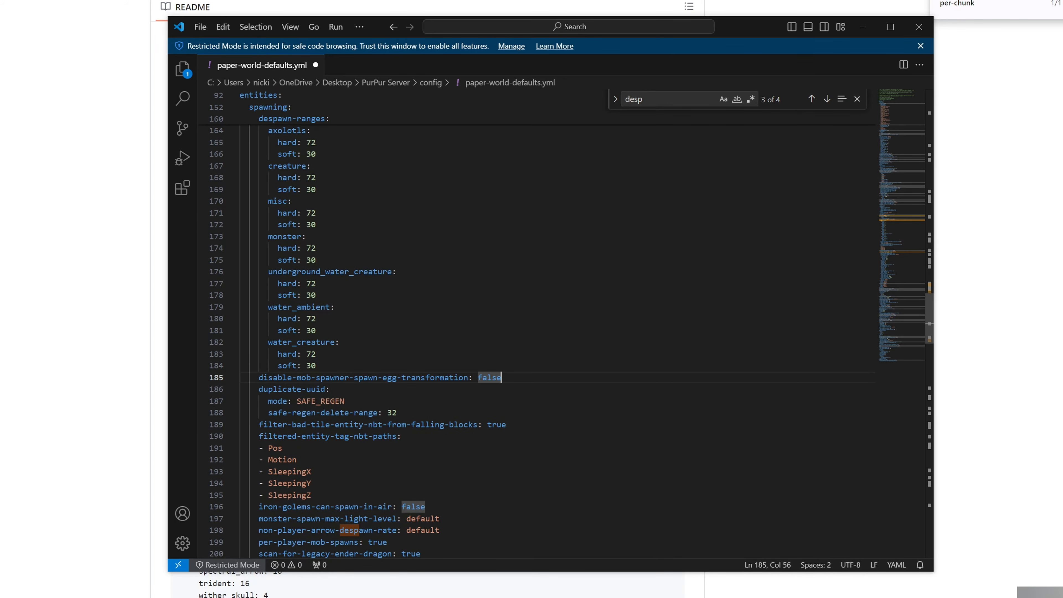
key("ctrl+f")
type("per-play")
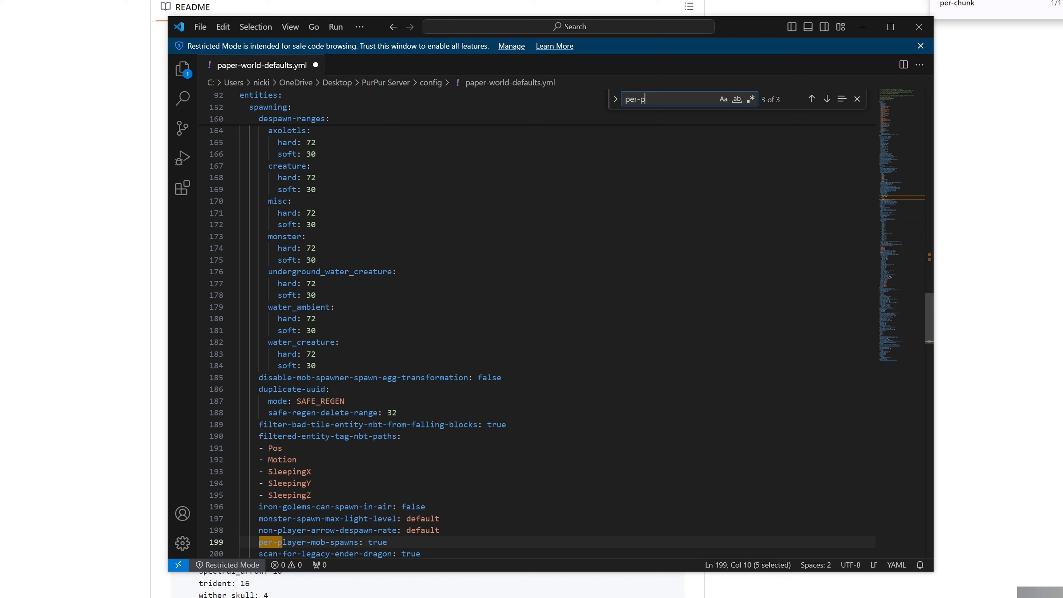
scroll(567, 342, "down", 2)
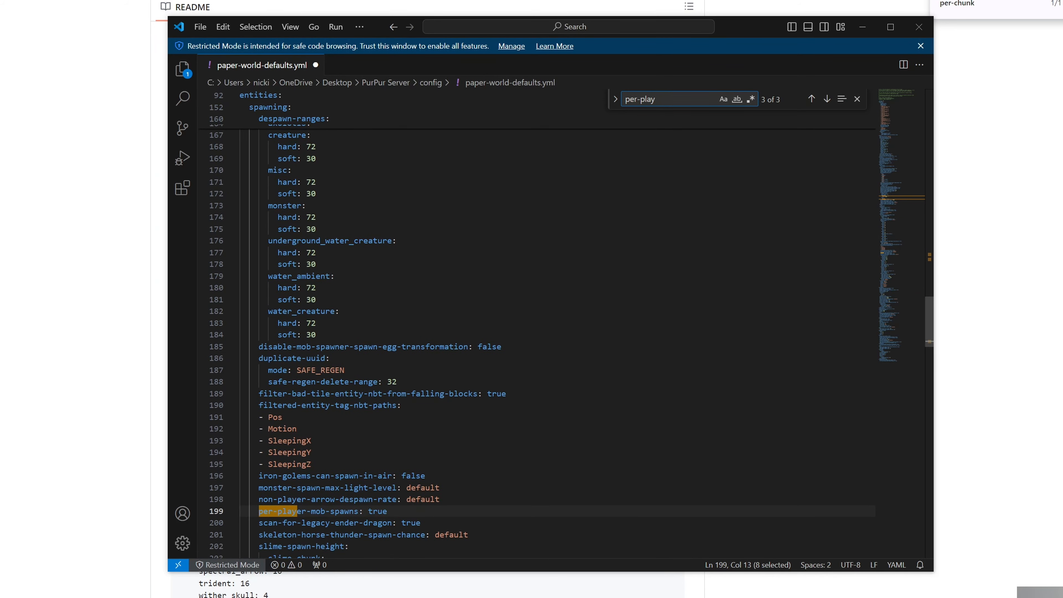
left_click_drag(395, 481, 239, 483)
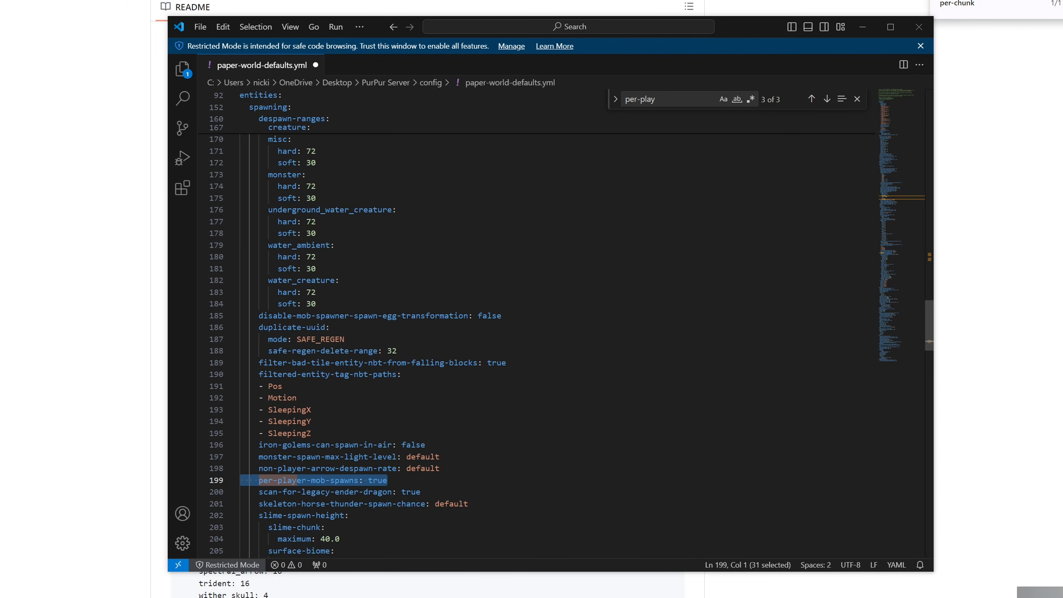
Step: Find max-entity-collisions under collisions and set it to 2
key("ctrl+f")
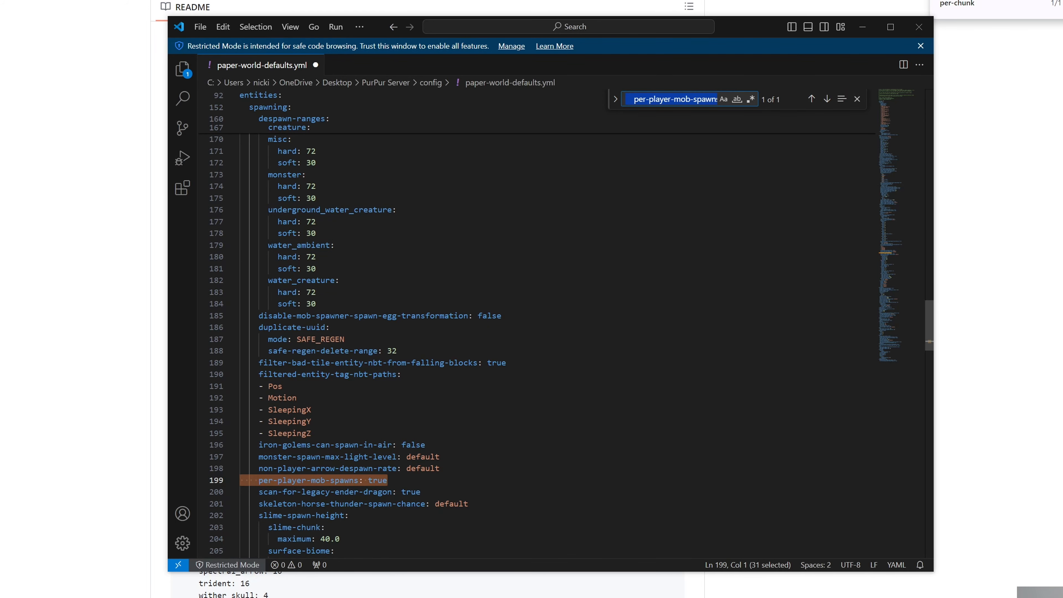
type("max-en")
left_click(412, 352)
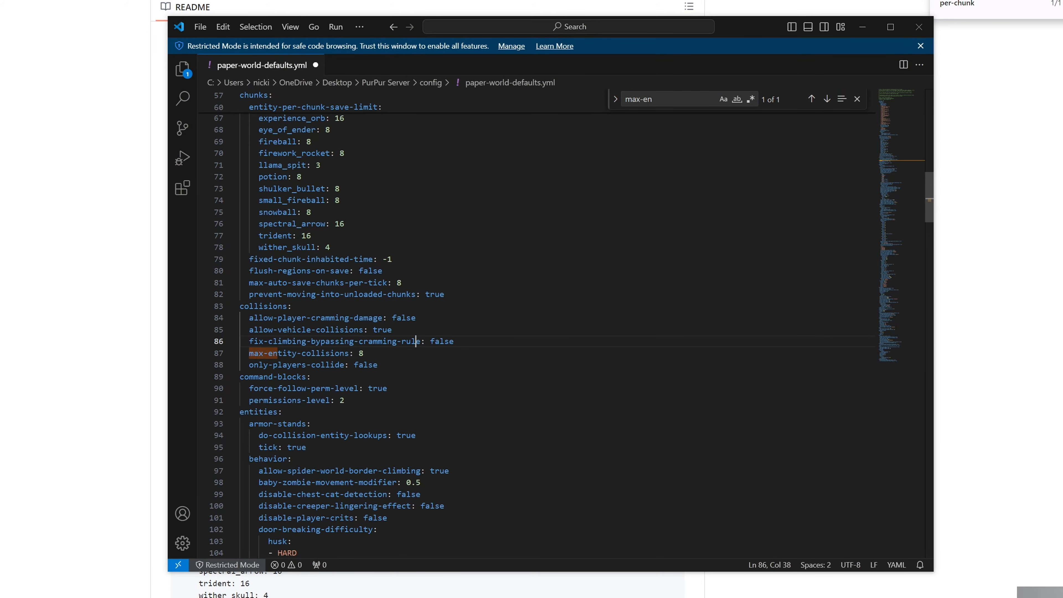
key("BackSpace")
type("2")
Step: Find update-pathfinding-on-block-update under misc and set it to false
key("ctrl+f")
type("update-pa")
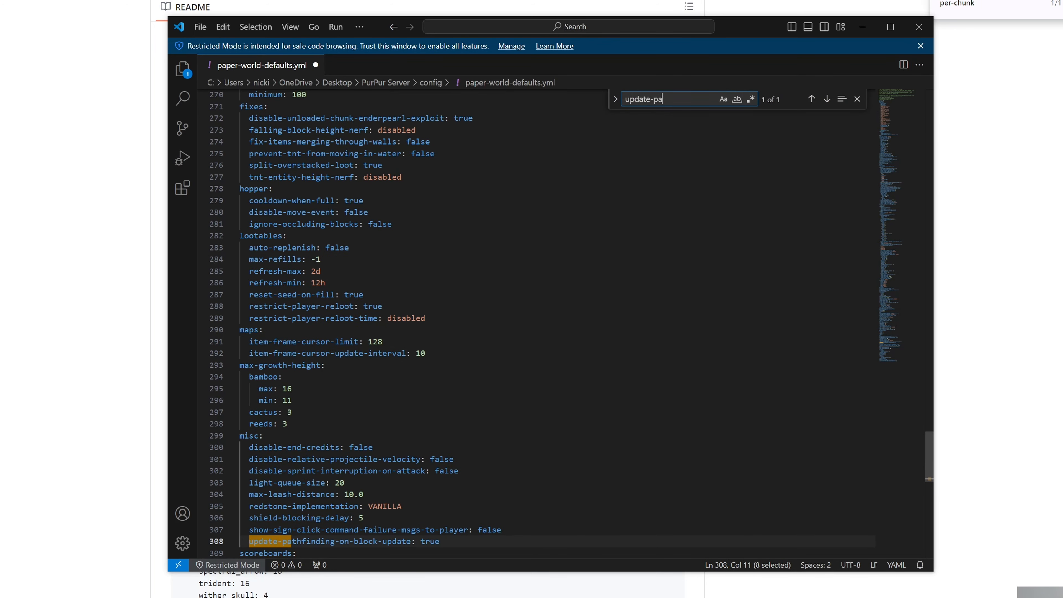
scroll(544, 325, "down", 3)
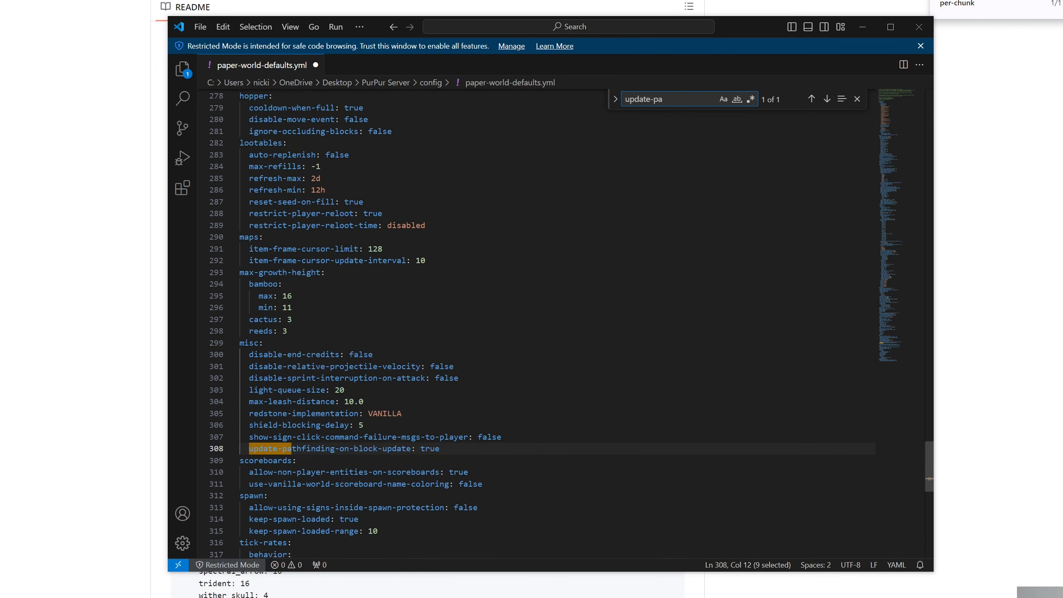
left_click_drag(442, 449, 240, 448)
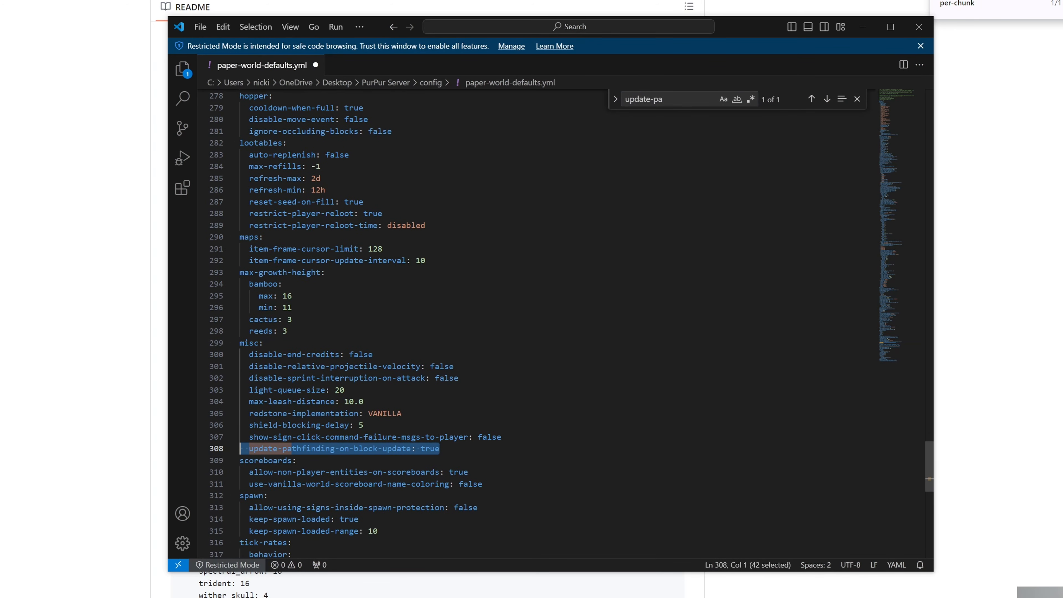
double_click(430, 449)
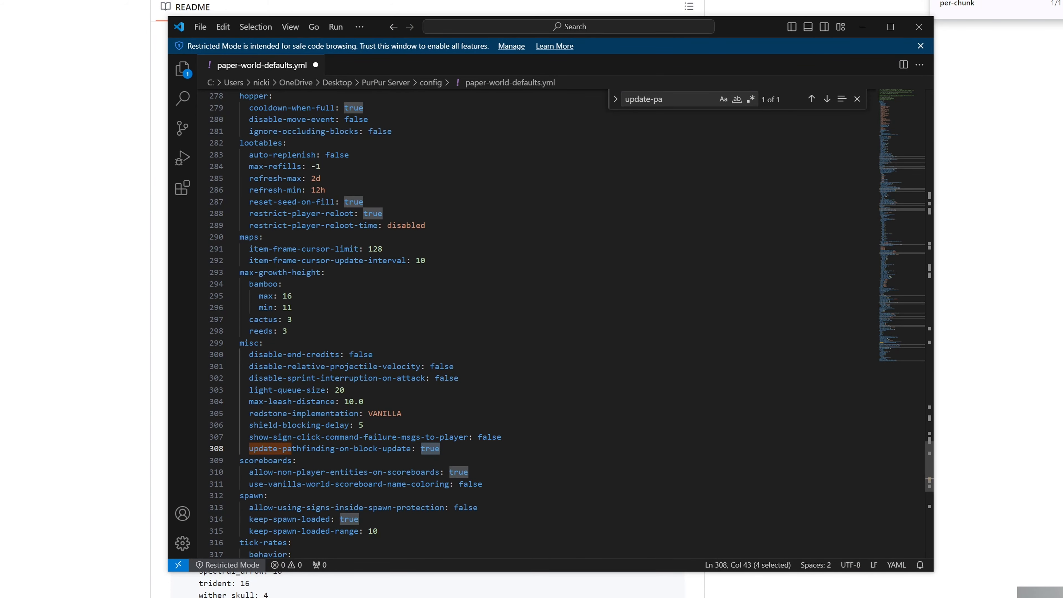
type("false")
Step: Find fix-climbing-bypassing-cramming-rule under collisions and set it to true
key("ctrl+f")
type("fix-")
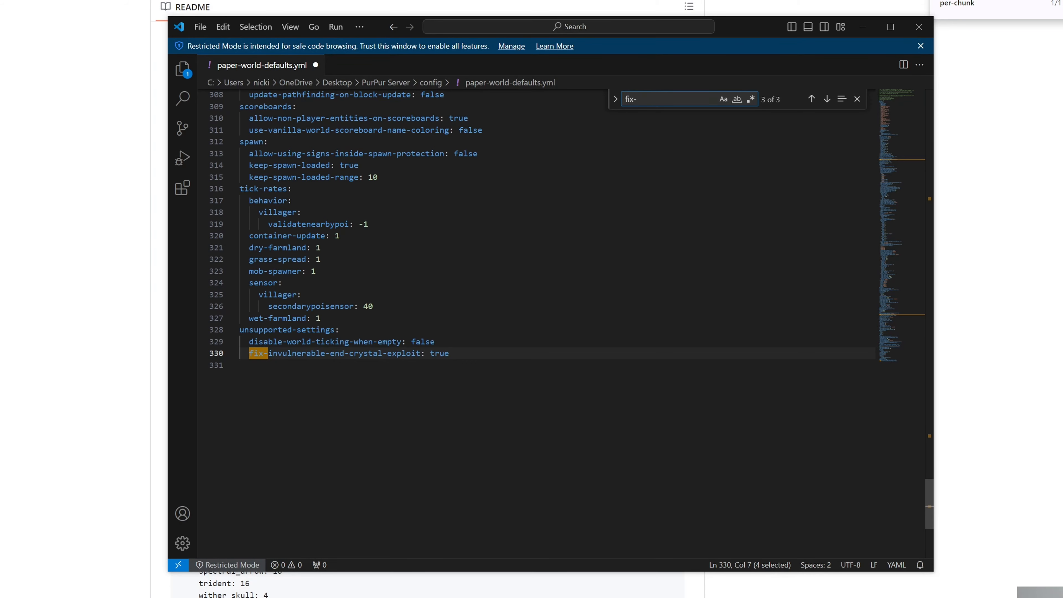
type("cli")
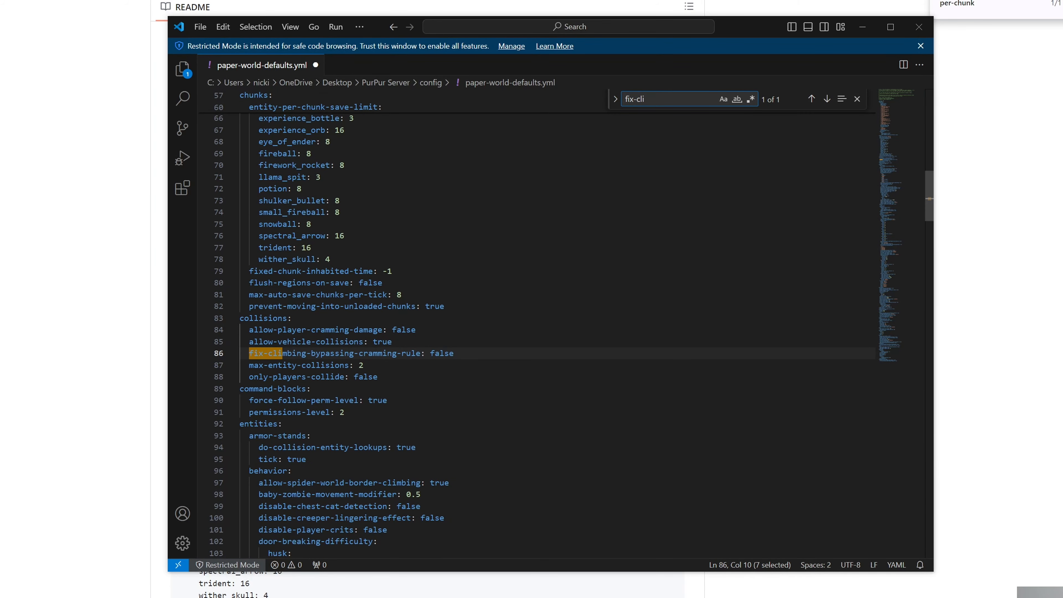
left_click_drag(430, 353, 454, 354)
type("true")
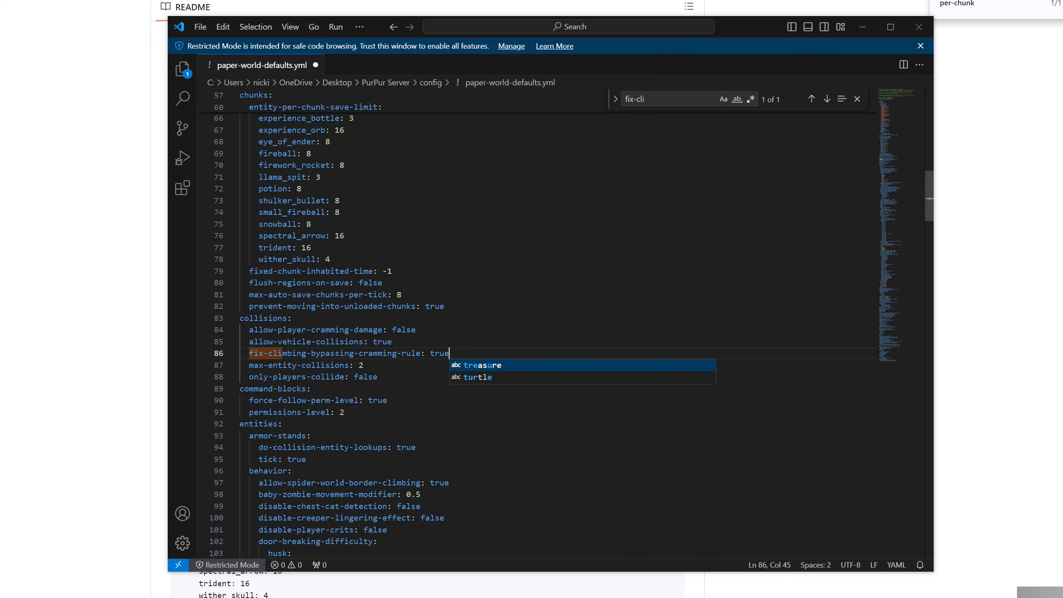
left_click(331, 260)
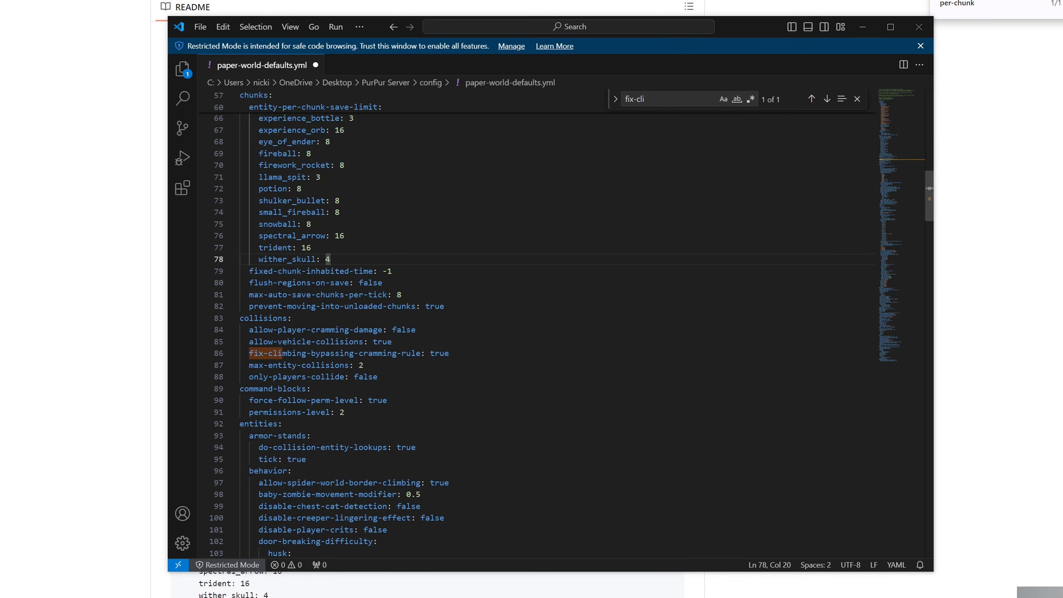
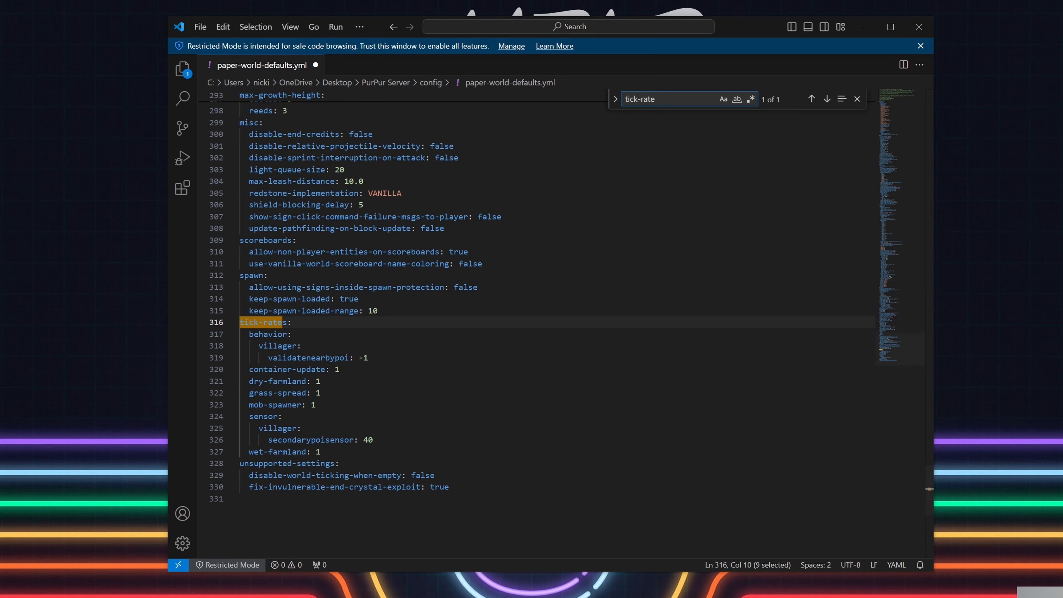
Step: Search the file for "alt-ite" to locate the alt-item-despawn-rate section under spawning
left_click(320, 381)
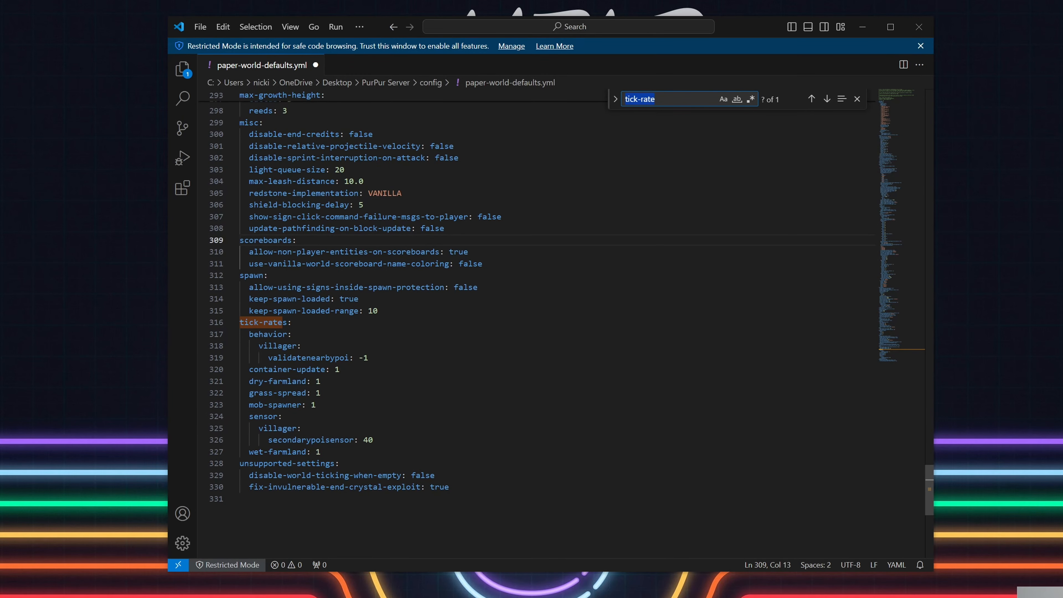
type("alt-ite")
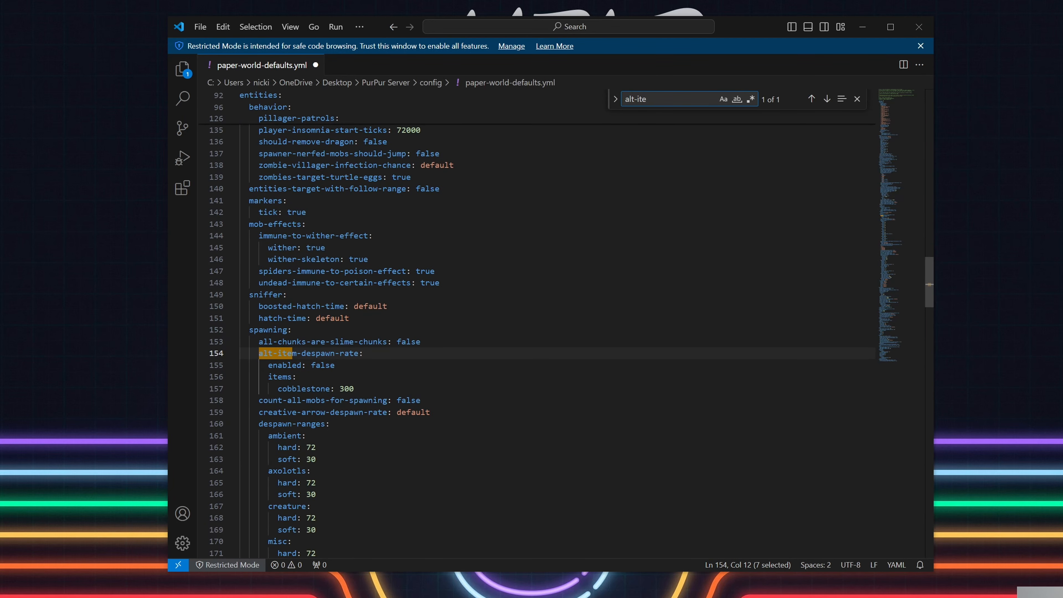
scroll(241, 209, "down", 3)
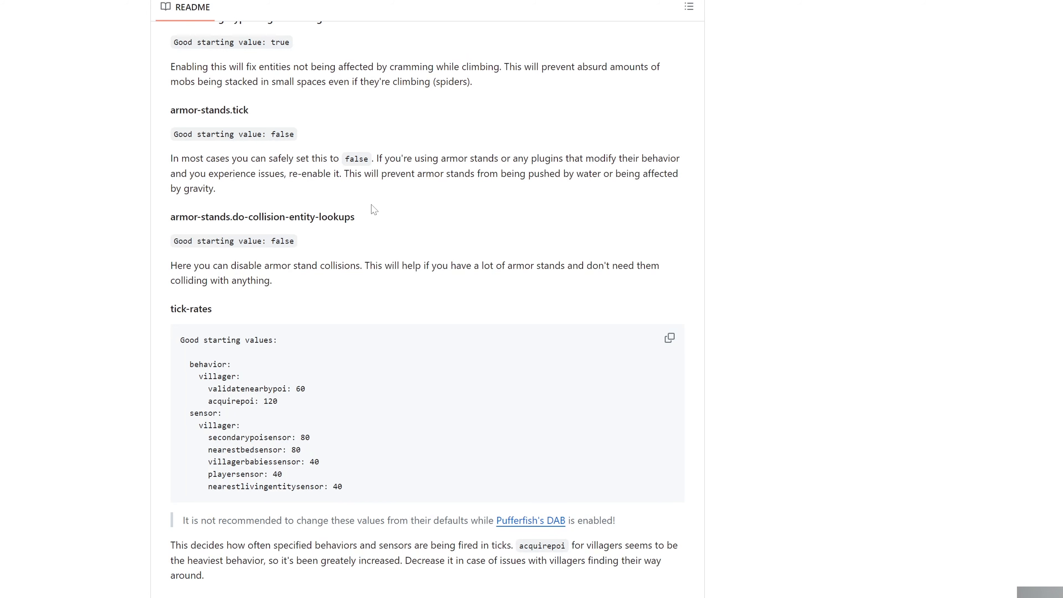
Step: In the browser's minecraft-optimization guide, search for "alt-ite", copy the alt-item-despawn-rate starting values block and return to Visual Studio Code
key("ctrl+f")
type("a")
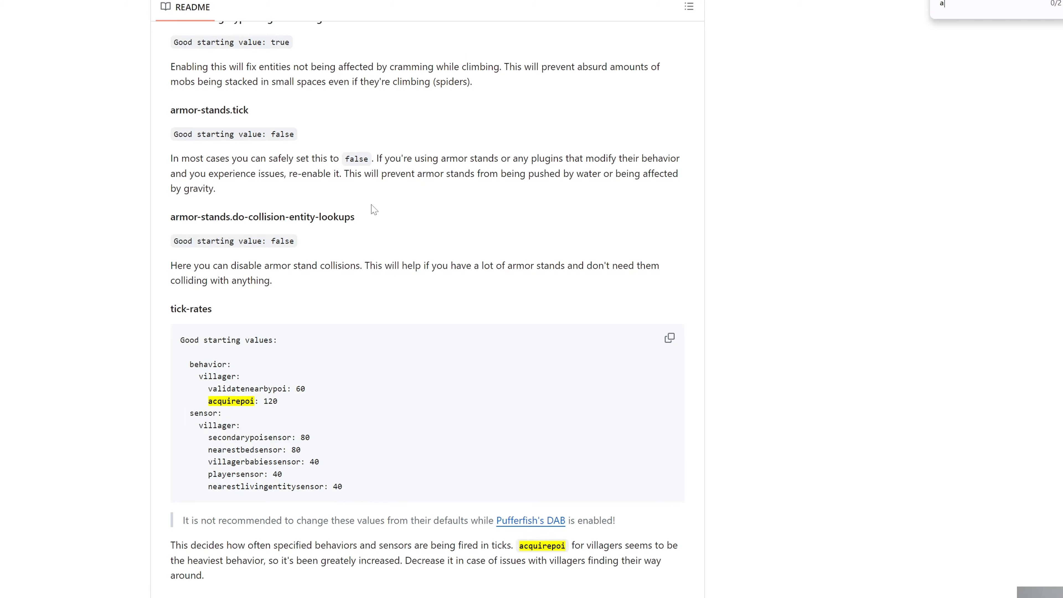
type("lt-ite")
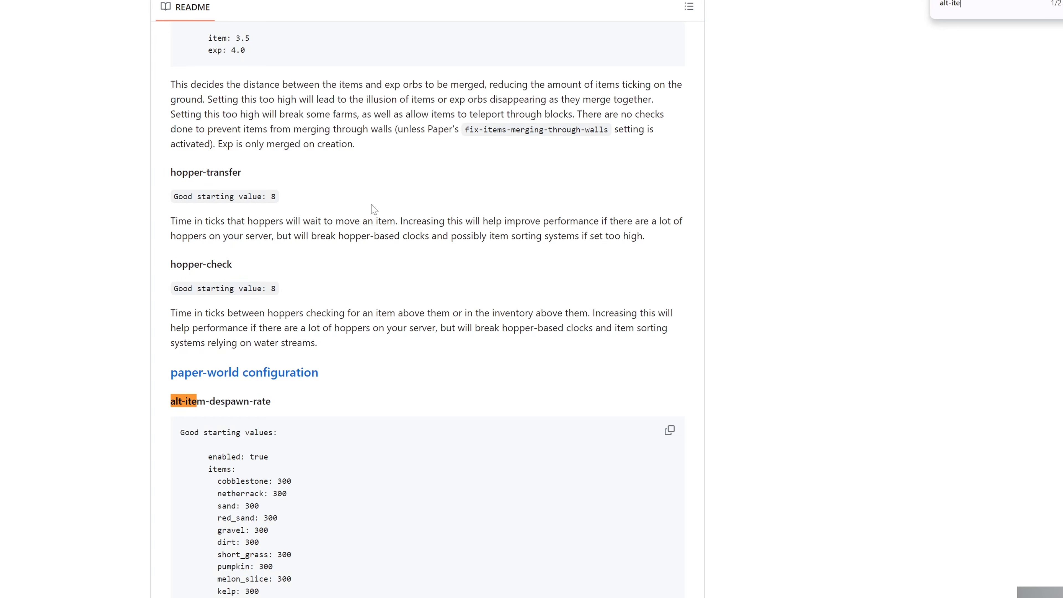
scroll(374, 209, "down", 3)
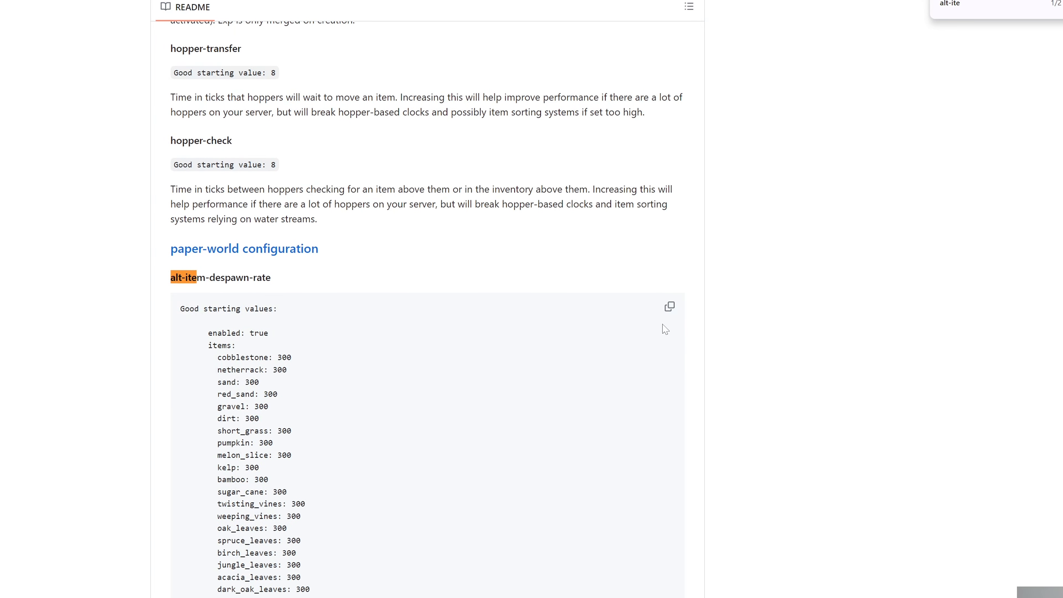
left_click(670, 312)
scroll(427, 572, "down", 2)
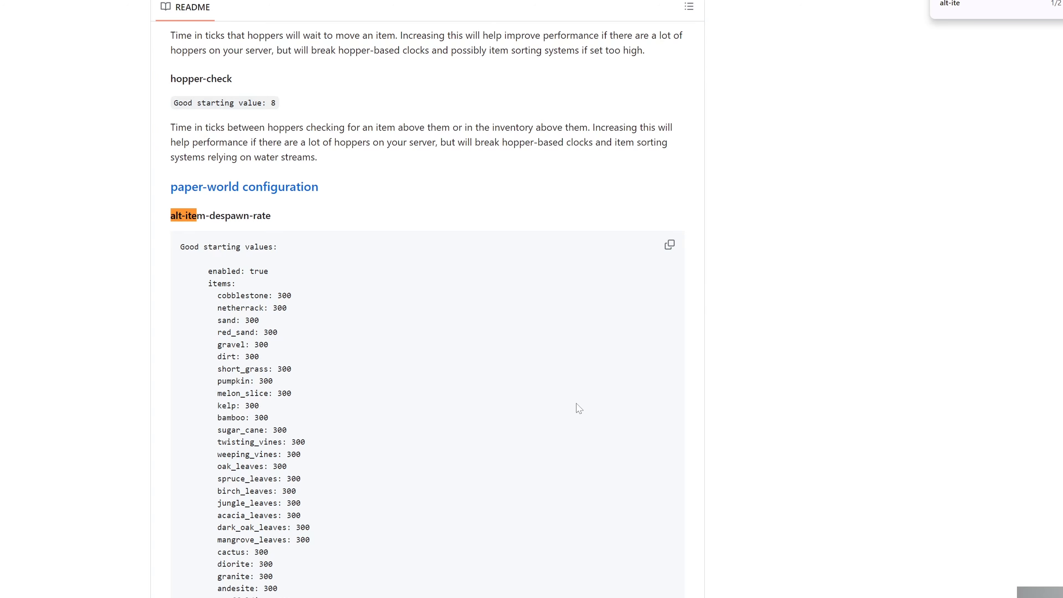
left_click(1060, 1)
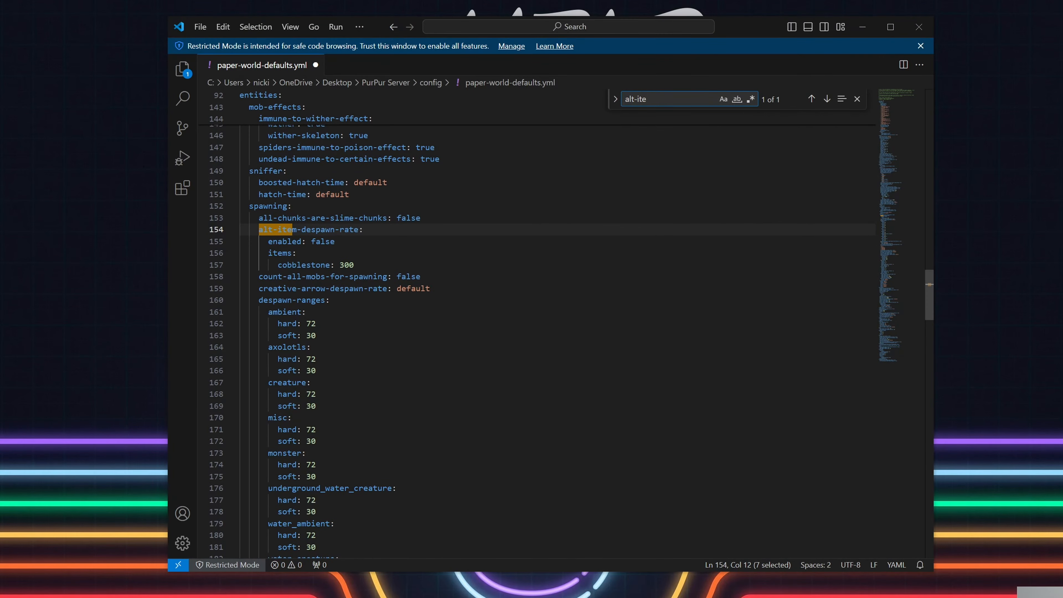
Step: Try to replace the cobblestone entry under alt-item-despawn-rate with the copied starting values block, and undo the paste
left_click_drag(354, 265, 277, 265)
key("ctrl+v")
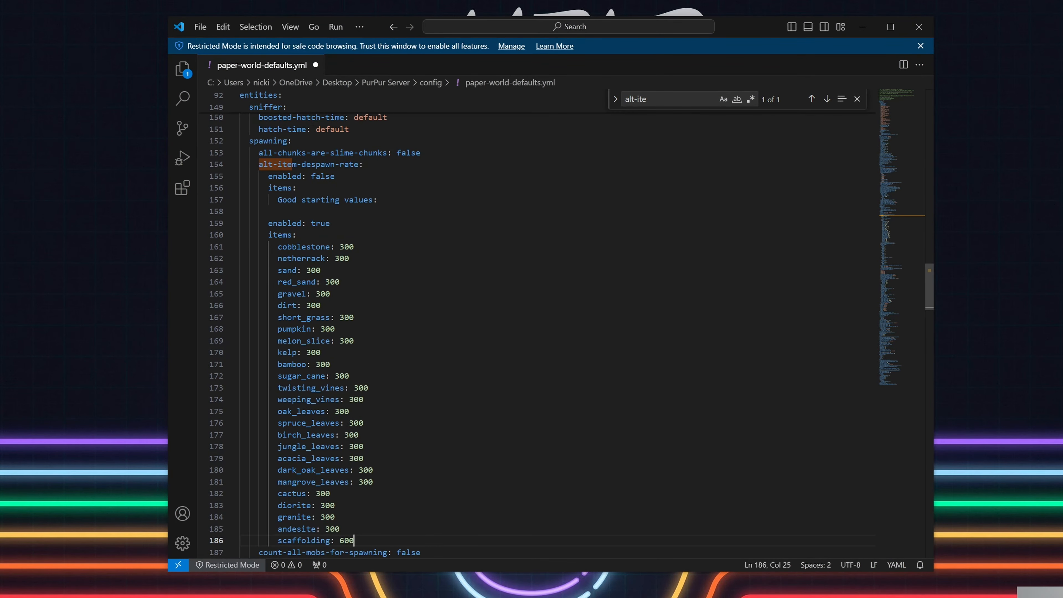
key("ctrl+z")
key("ctrl+y")
key("ctrl+z")
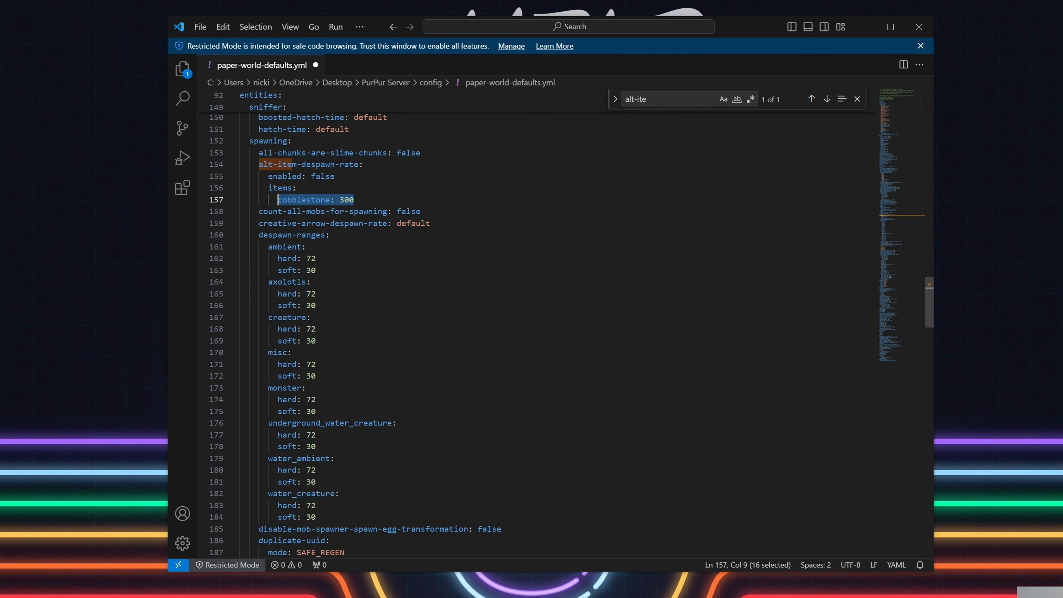
Step: Restore the pasted starting values block under alt-item-despawn-rate and delete the leftover enabled, items and "Good starting values:" lines above it
key("ctrl+y")
key("ctrl+z")
key("ctrl+y")
scroll(536, 323, "down", 2)
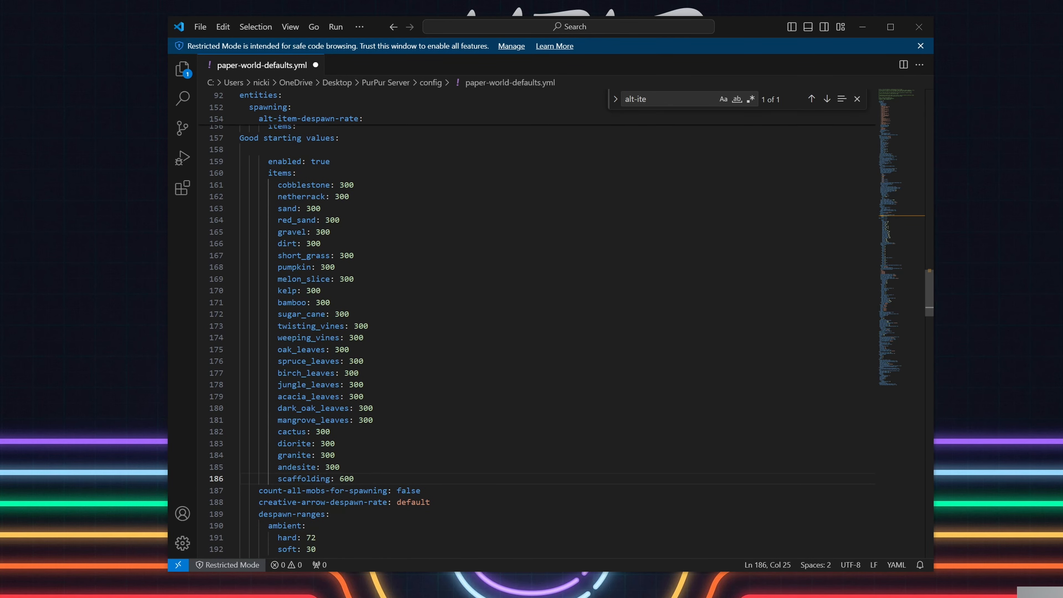
scroll(536, 322, "up", 1)
left_click_drag(243, 180, 217, 142)
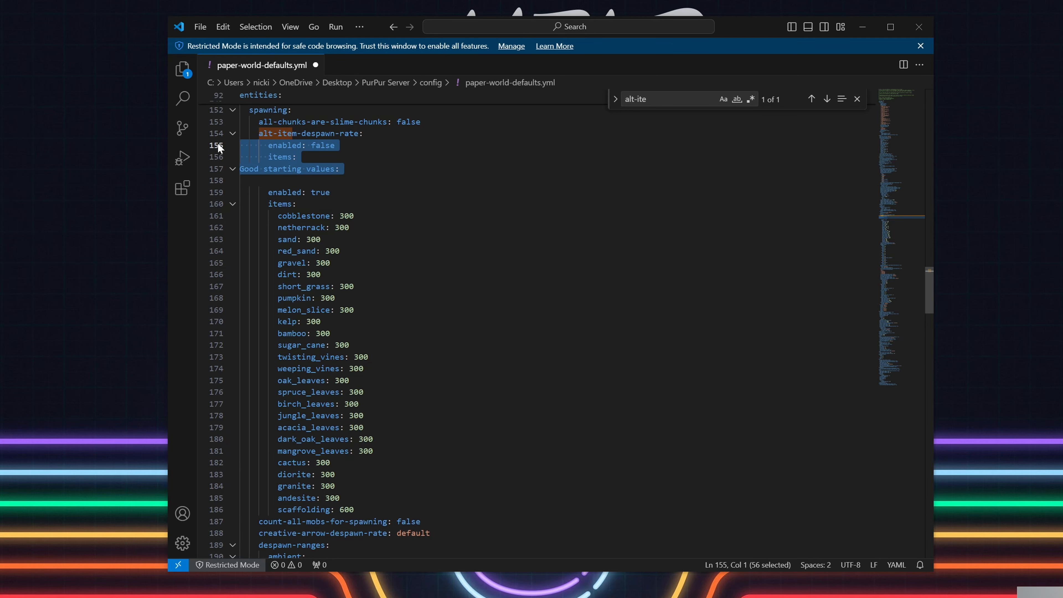
key("BackSpace")
key("BackSpace")
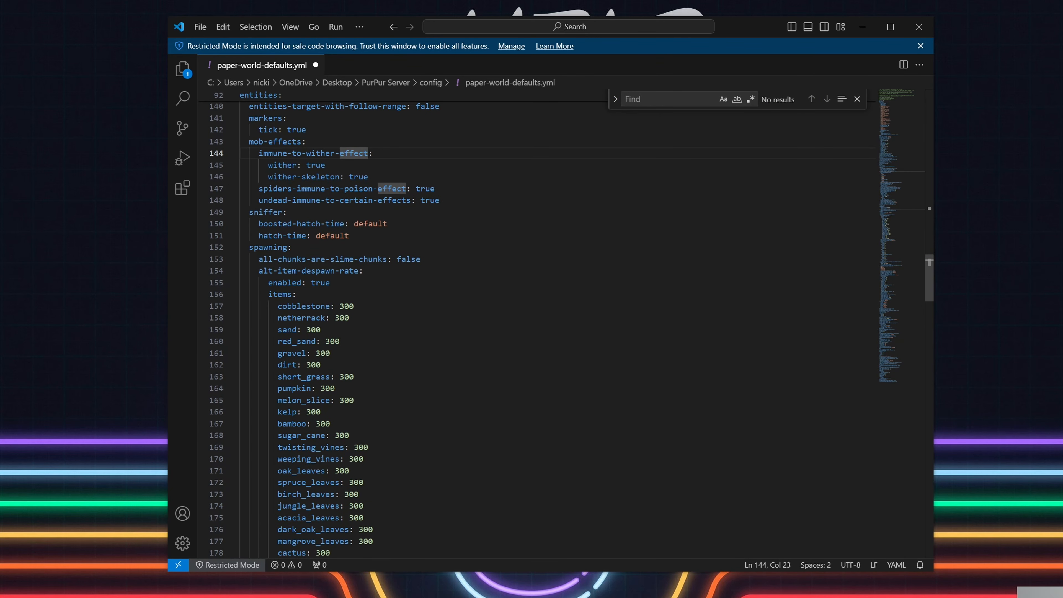
Step: Review the despawn rate entries under alt-item-despawn-rate, from cobblestone through scaffolding
scroll(536, 322, "down", 3)
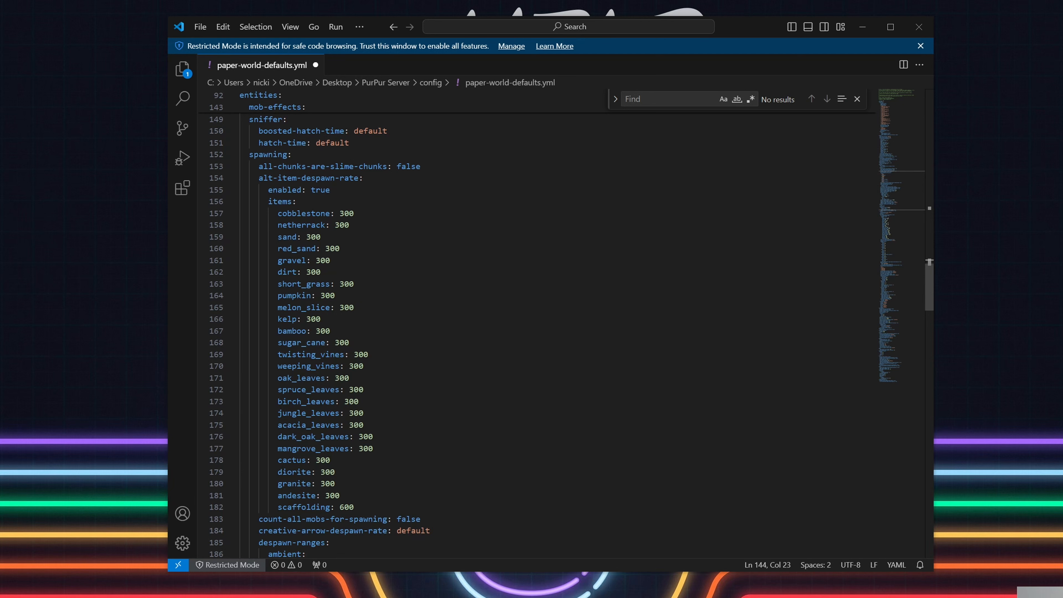
left_click_drag(316, 214, 350, 213)
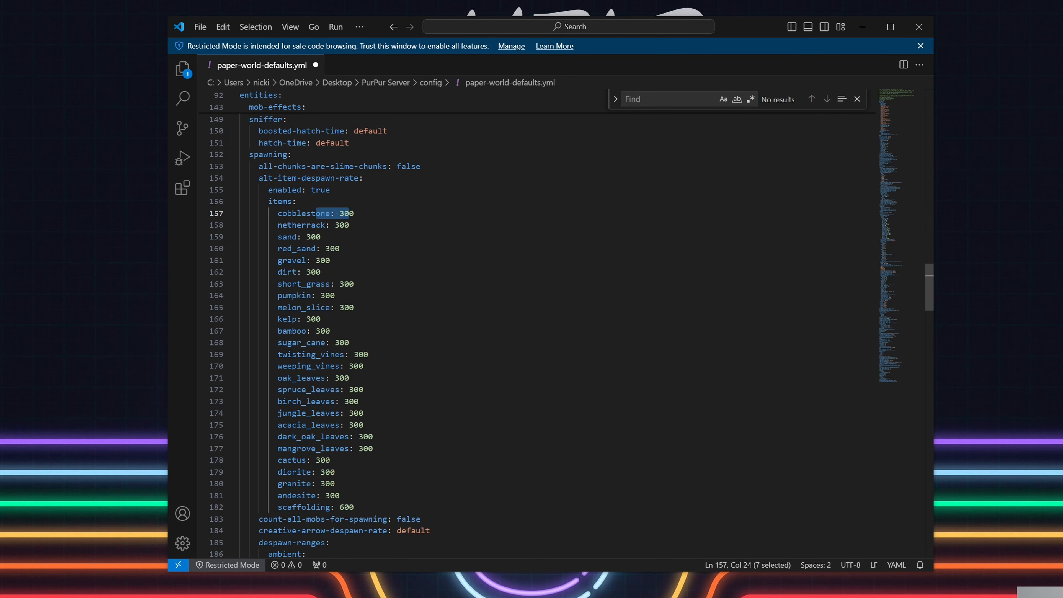
left_click(326, 226)
left_click(325, 248)
left_click(325, 284)
scroll(325, 284, "down", 1)
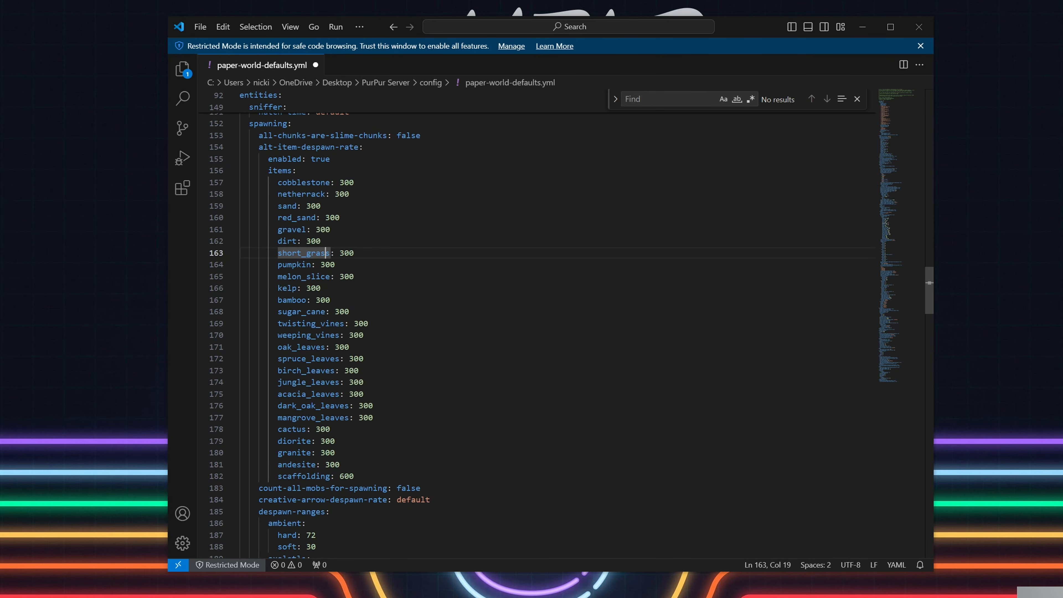
scroll(544, 331, "down", 1)
left_click(315, 445)
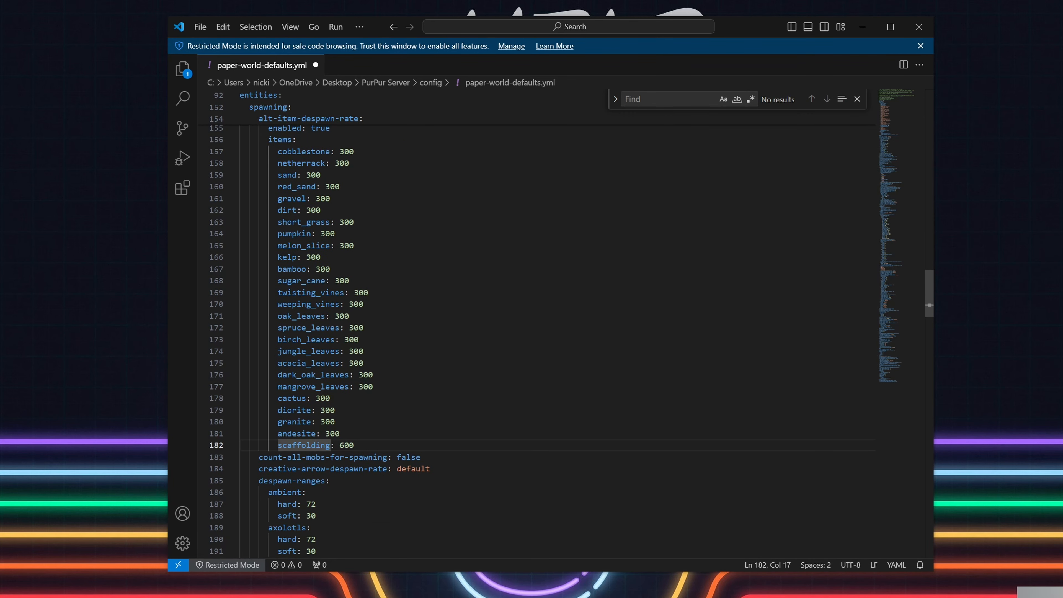
left_click(344, 351)
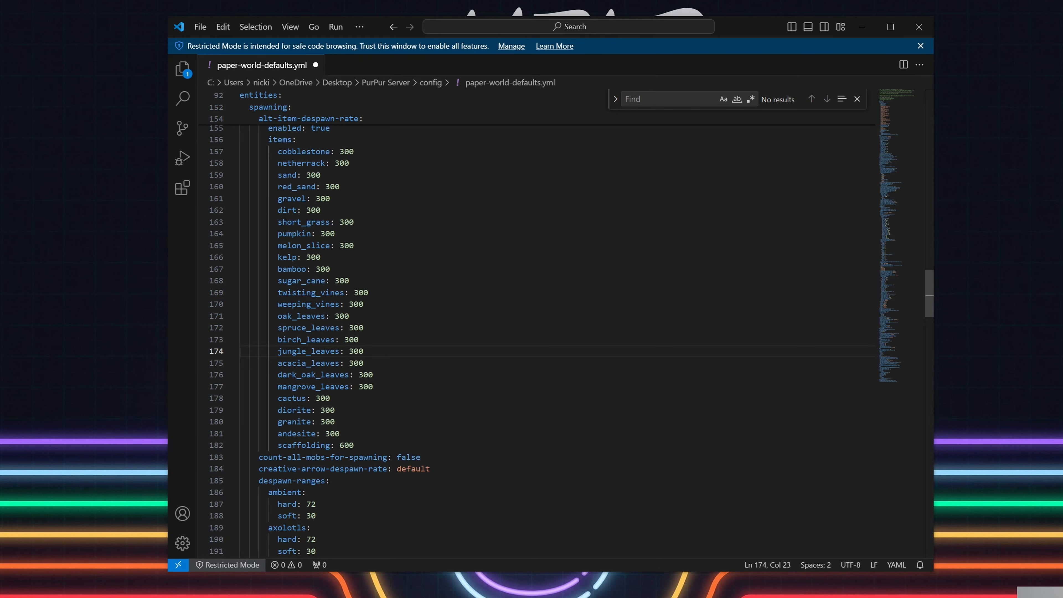
left_click(363, 328)
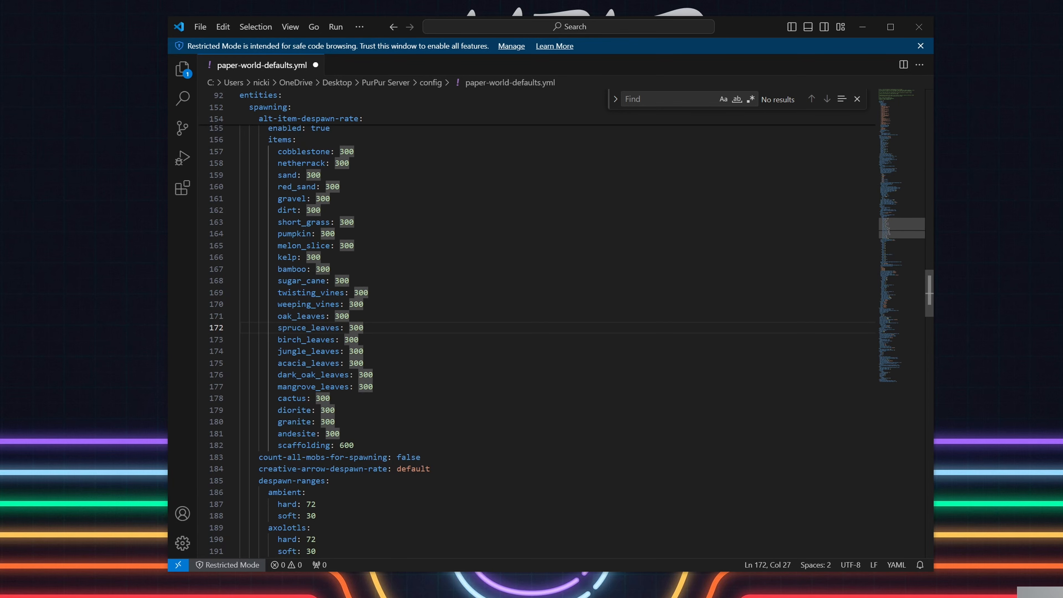
Step: Find redstone-implementation under misc and set it to ALTERNATE_CURRENT
key("ctrl+f")
type("re")
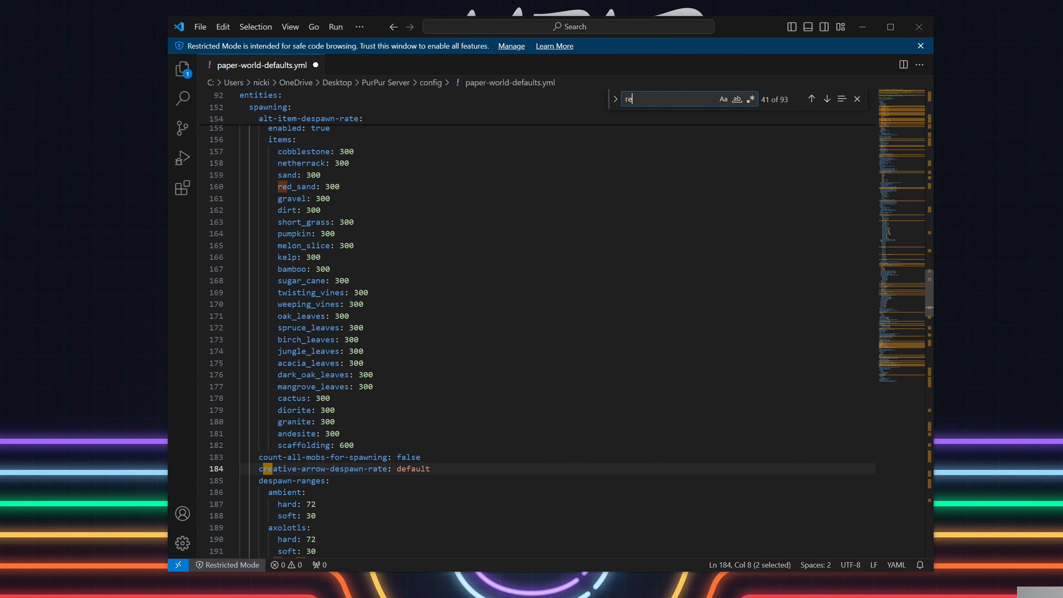
type("dstone")
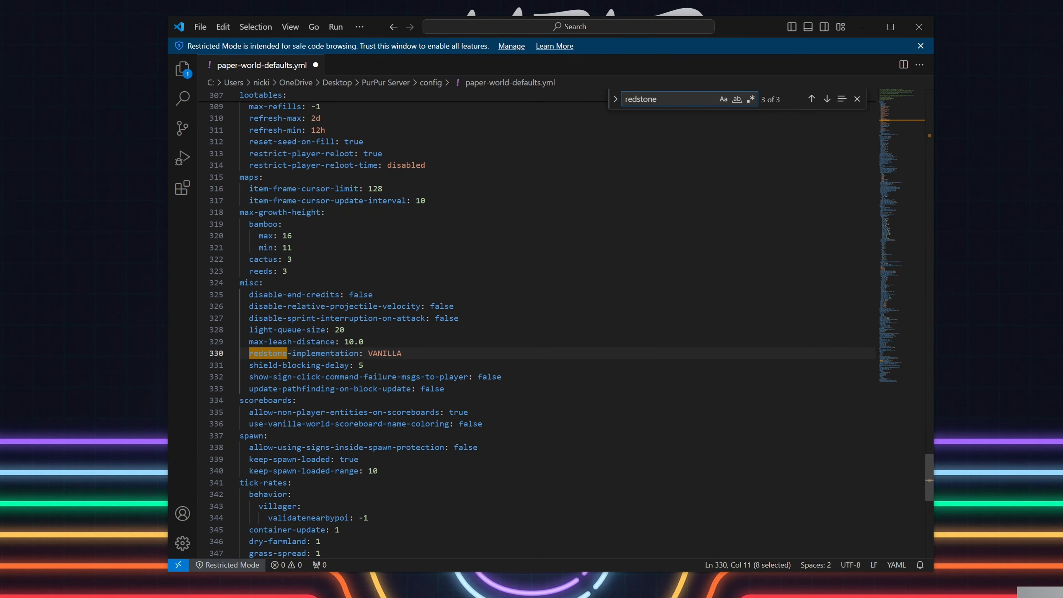
double_click(392, 354)
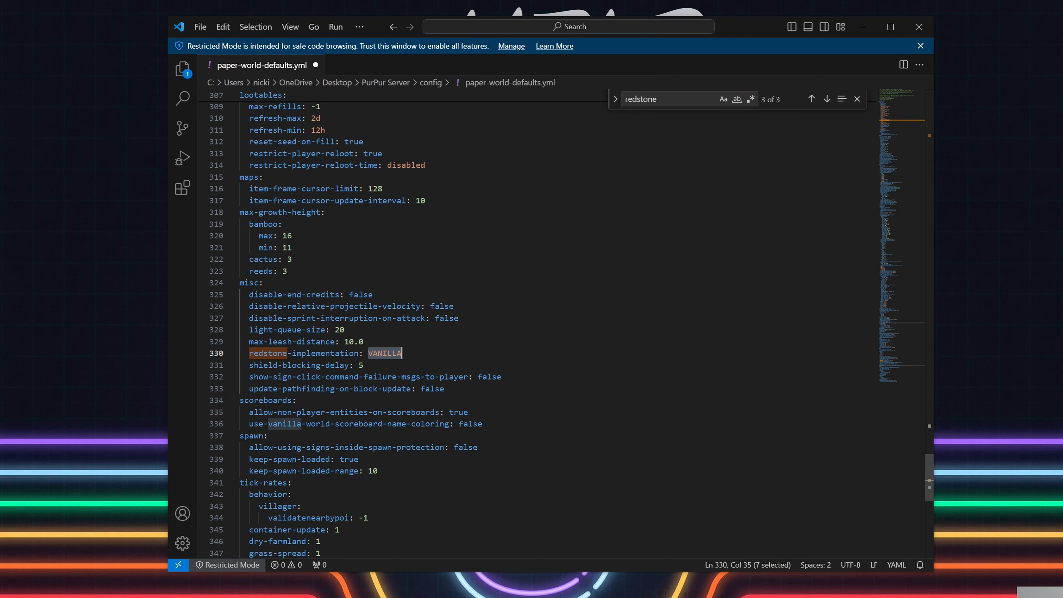
key("BackSpace")
type("ALT")
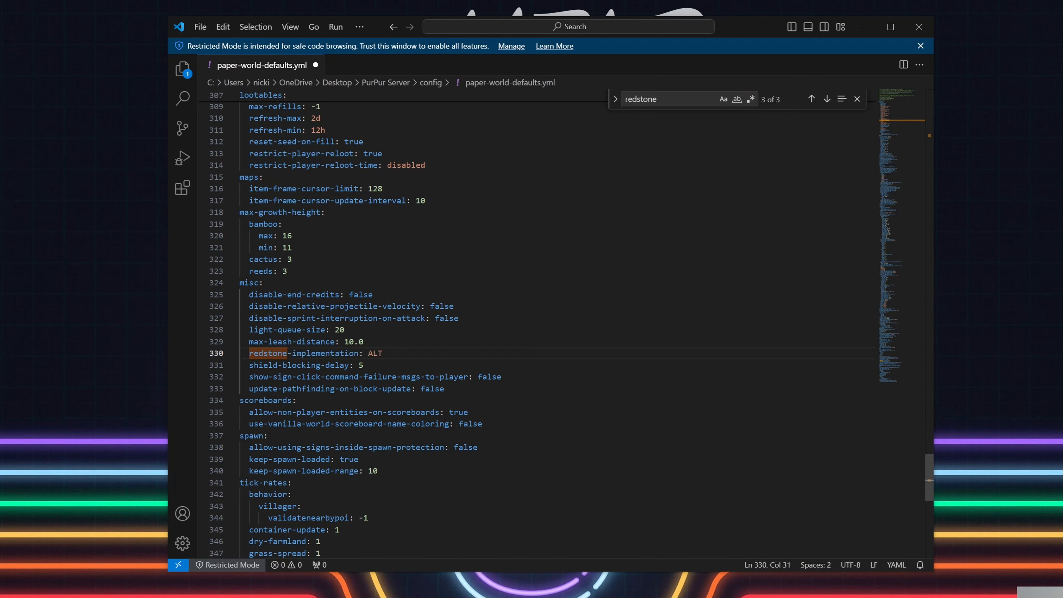
type("ERNATE_CURRENT")
Step: Find the hopper section and set ignore-occluding-blocks to true
key("ctrl+f")
type("hopper")
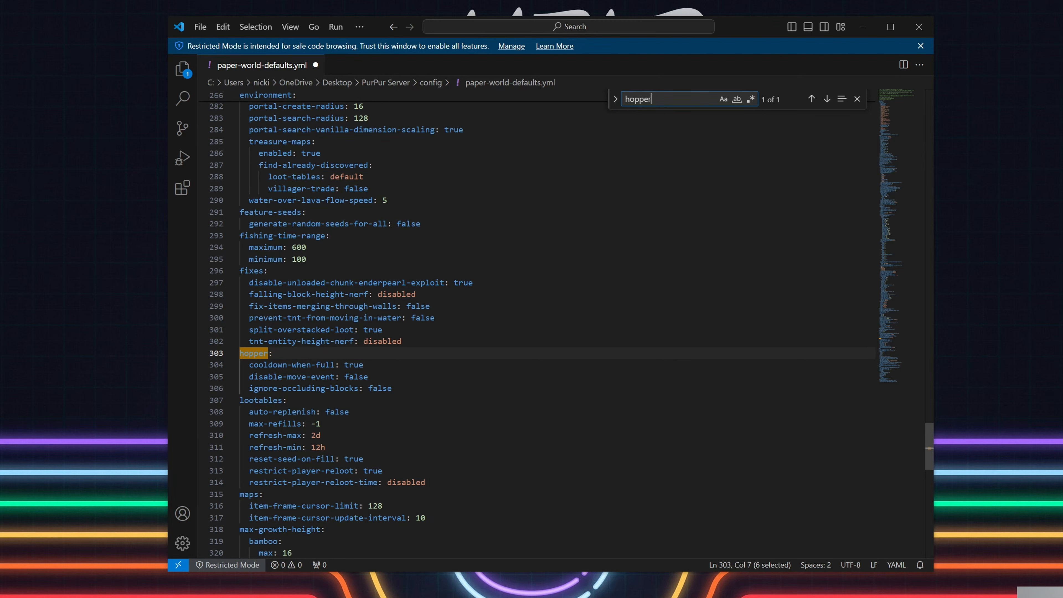
left_click(368, 377)
left_click(373, 388)
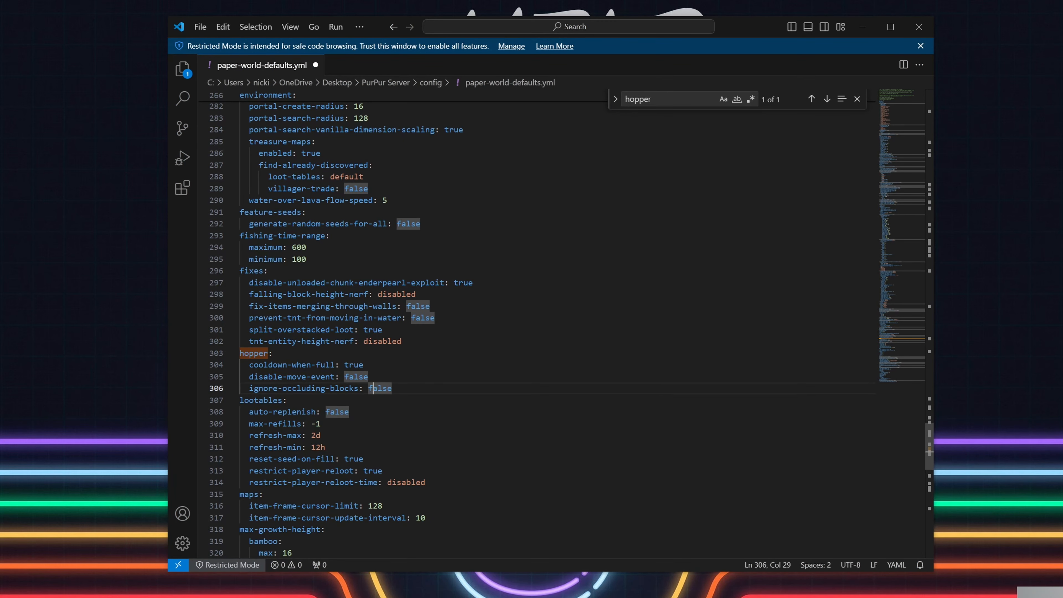
double_click(373, 389)
type("true")
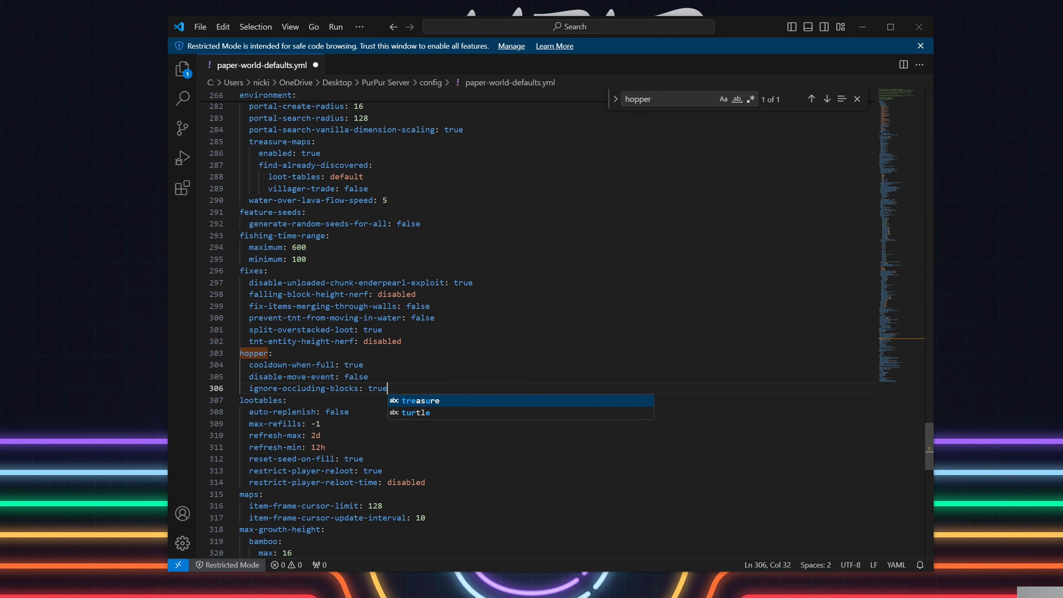
Step: Find the tick-rates section and set mob-spawner to 2 and grass-spread to 4
key("ctrl+f")
type("tick-rate")
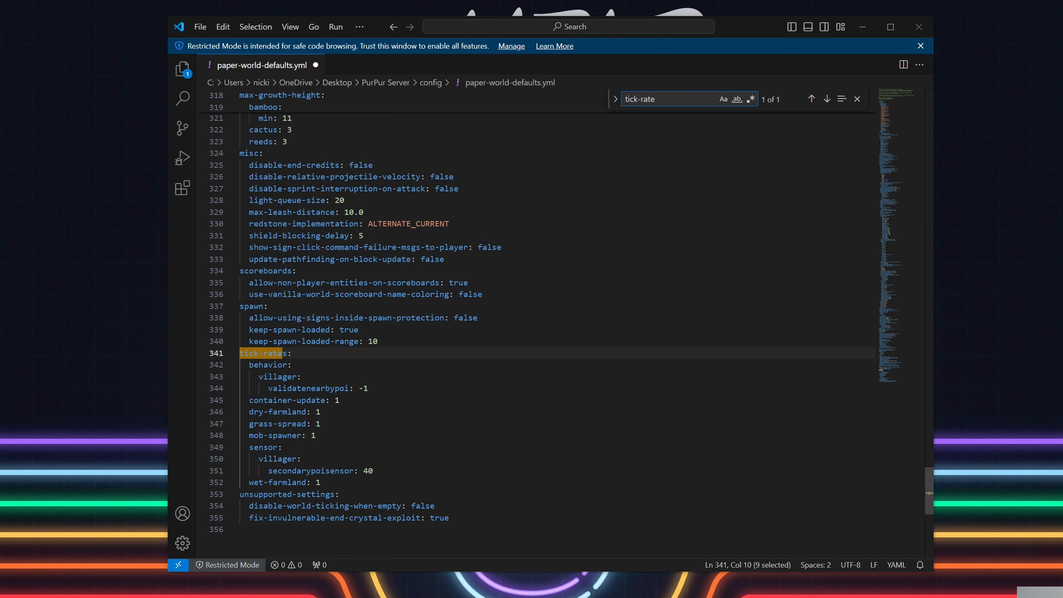
left_click(322, 424)
left_click(317, 435)
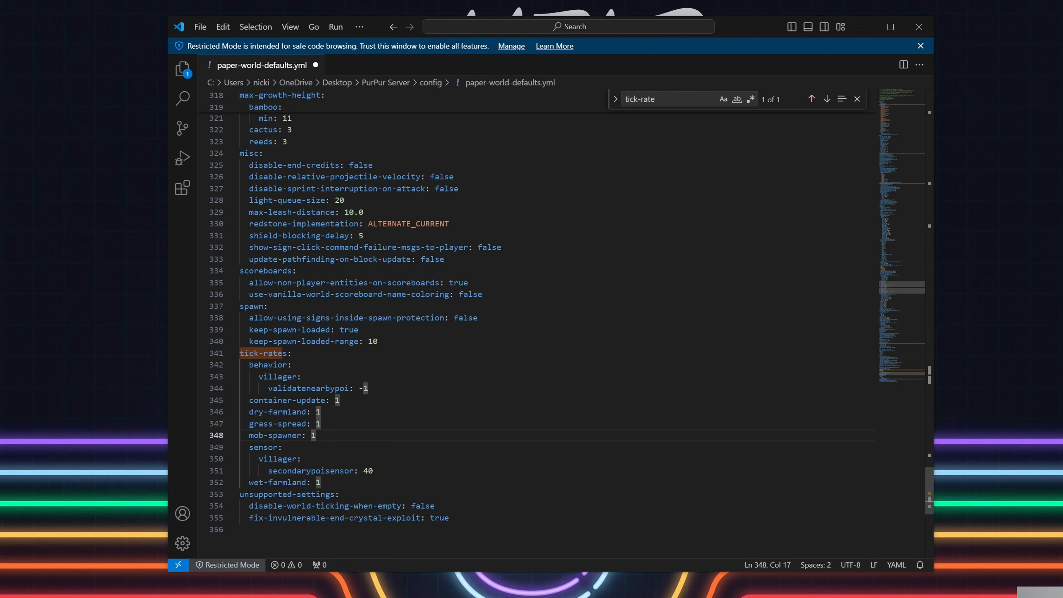
key("BackSpace")
type("2")
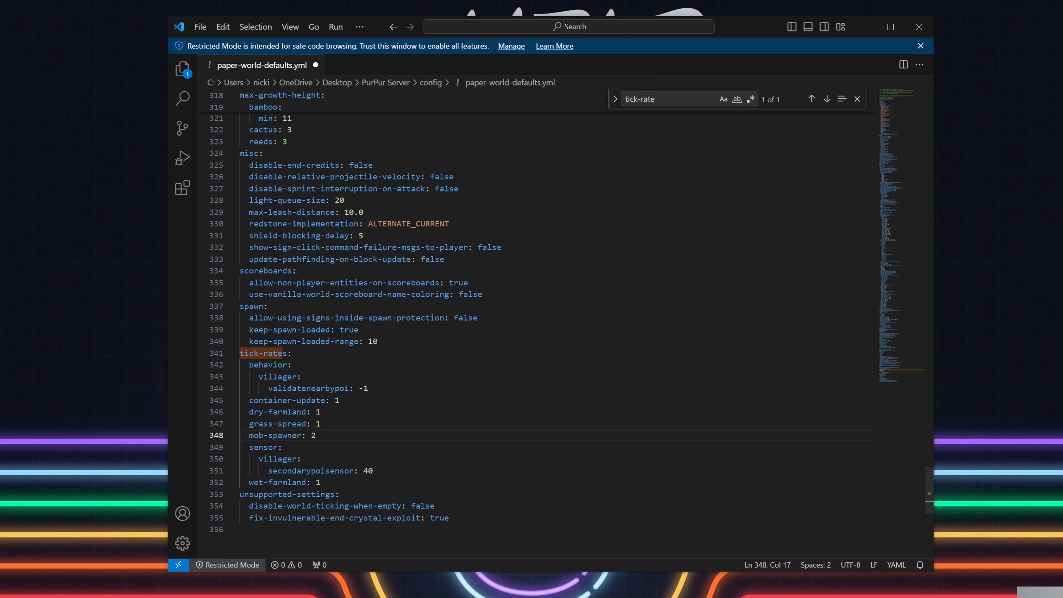
left_click(321, 424)
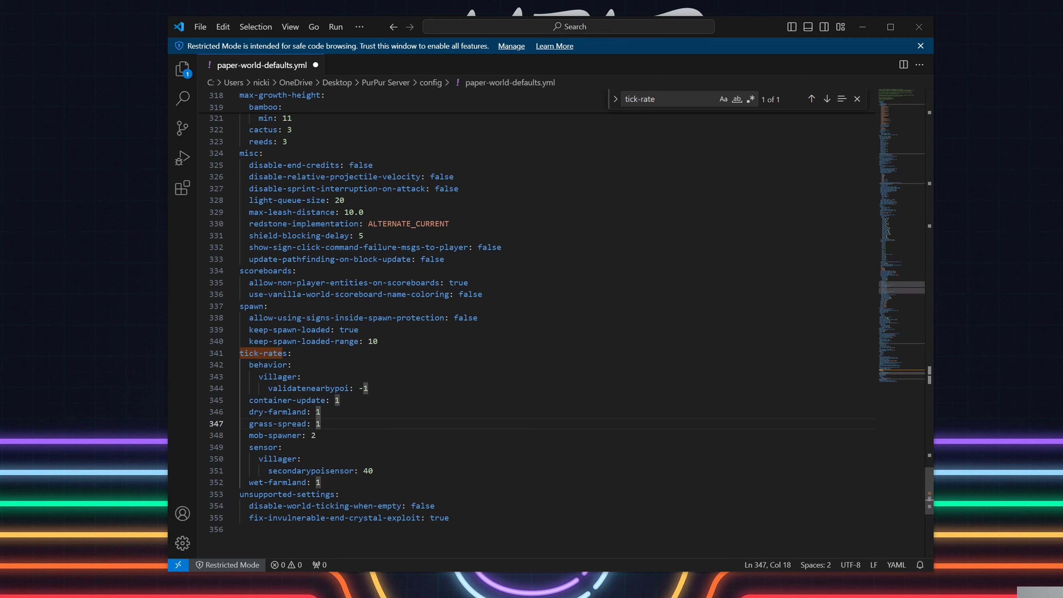
key("BackSpace")
type("4")
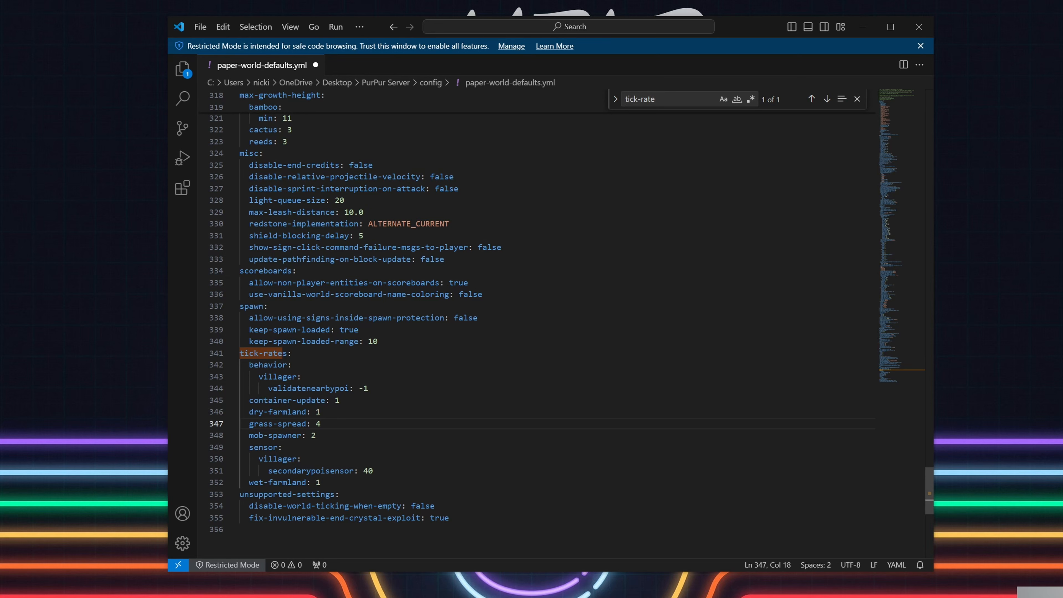
left_click(340, 401)
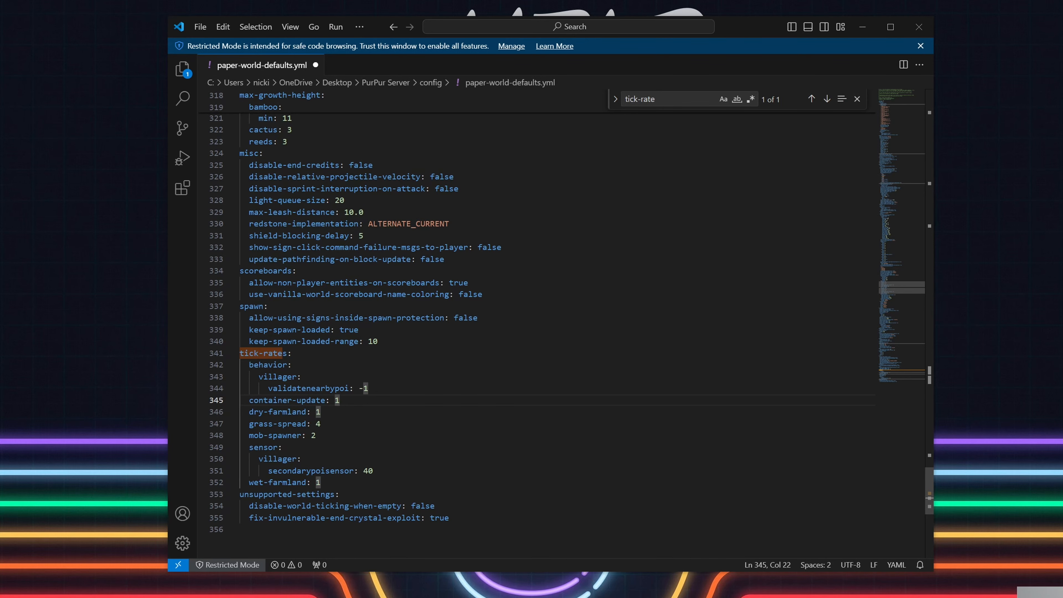
Step: Find optimize-explosions under environment and set it to true
key("ctrl+f")
type("optim")
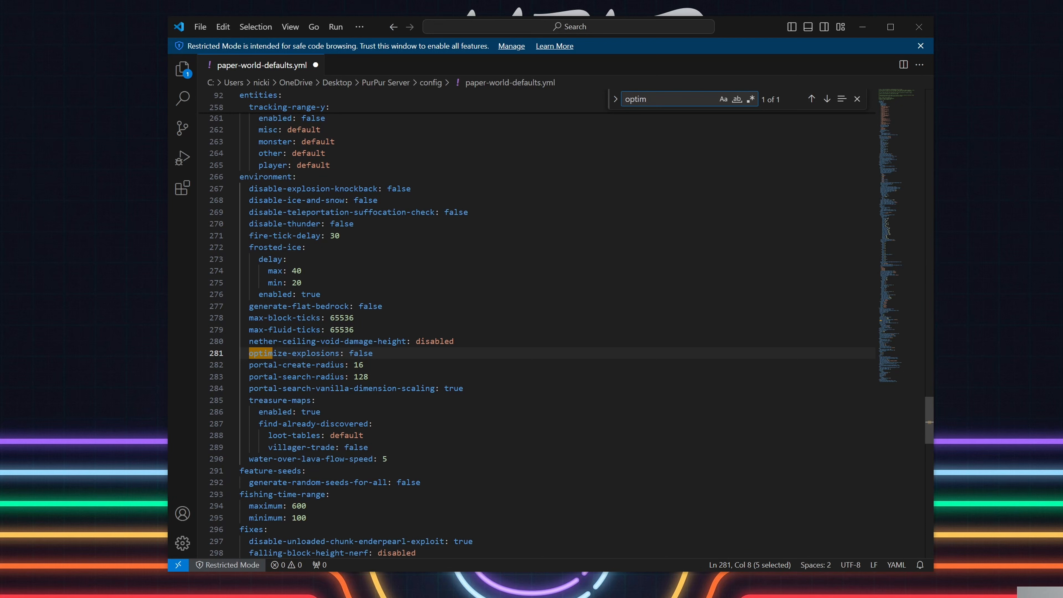
double_click(361, 354)
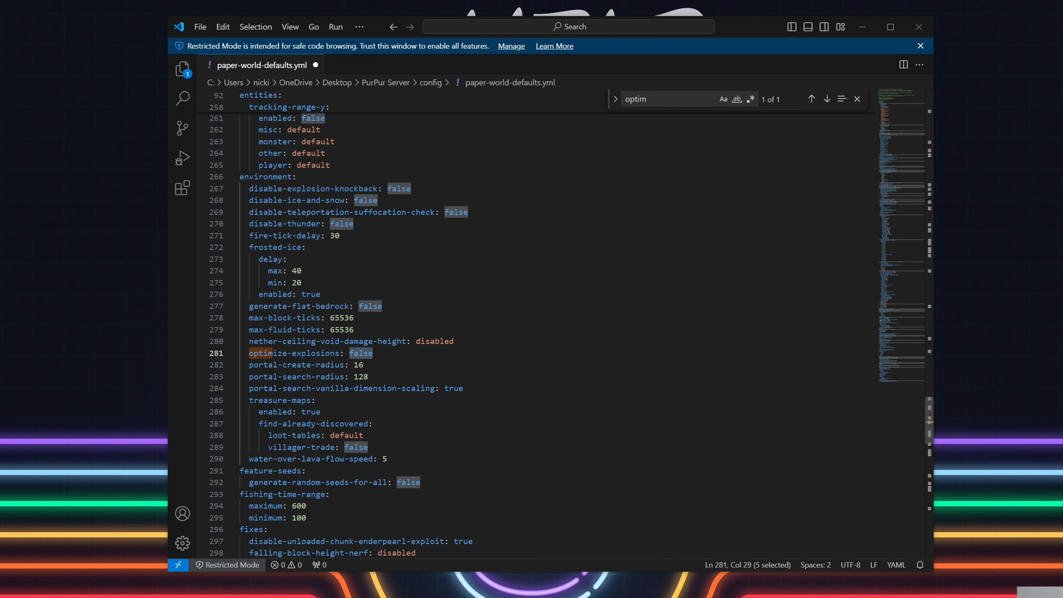
type("treu")
key("BackSpace")
key("BackSpace")
type("ue")
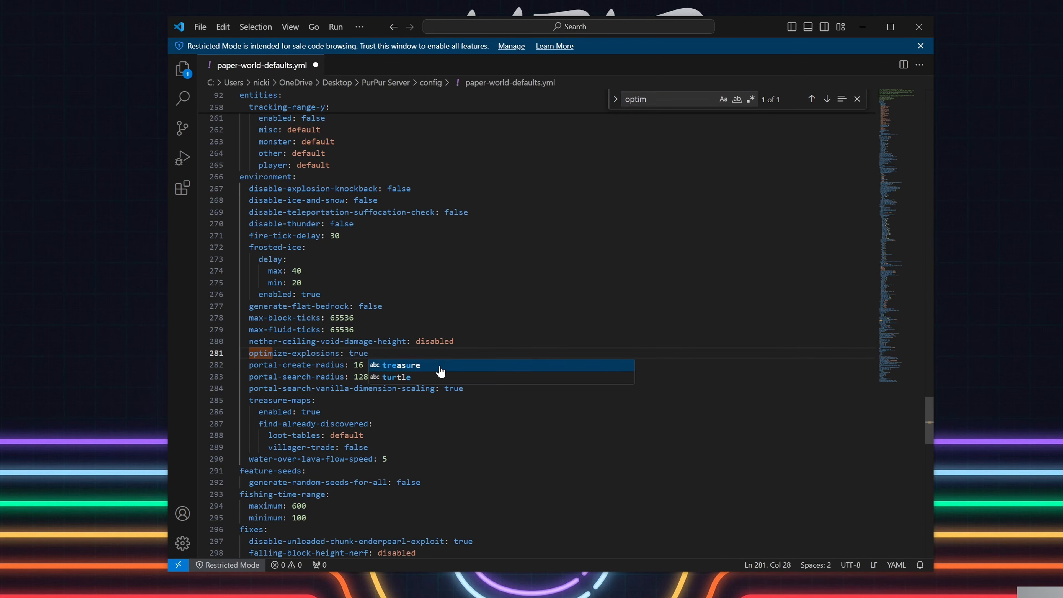
Step: Search the file for "trea" to locate treasure-maps and re-enter its enabled value as true
key("ctrl+f")
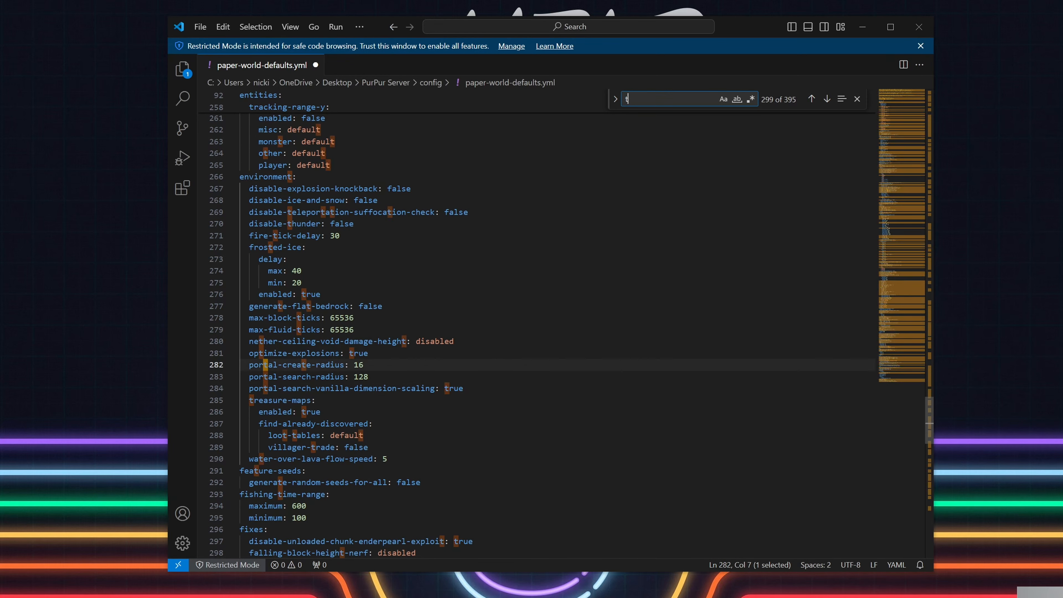
type("trea")
double_click(309, 381)
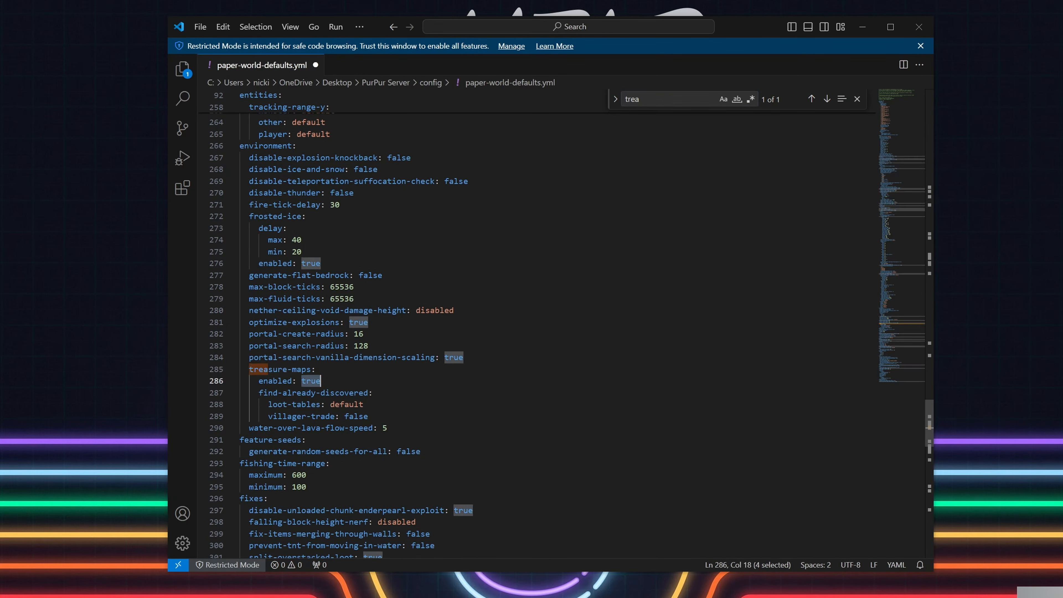
type("fa")
key("BackSpace")
key("BackSpace")
type("true")
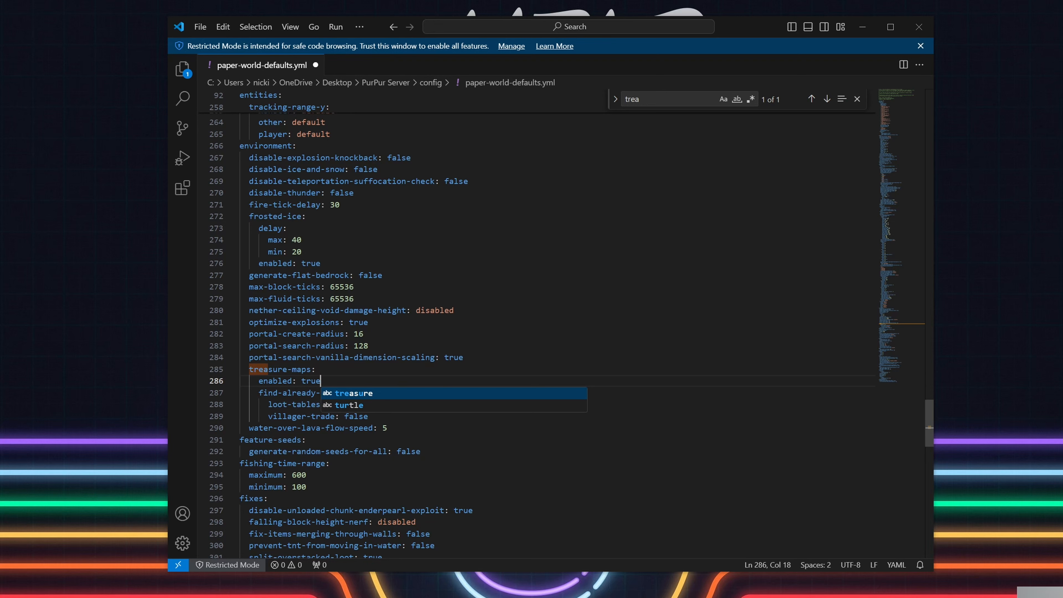
left_click(404, 405)
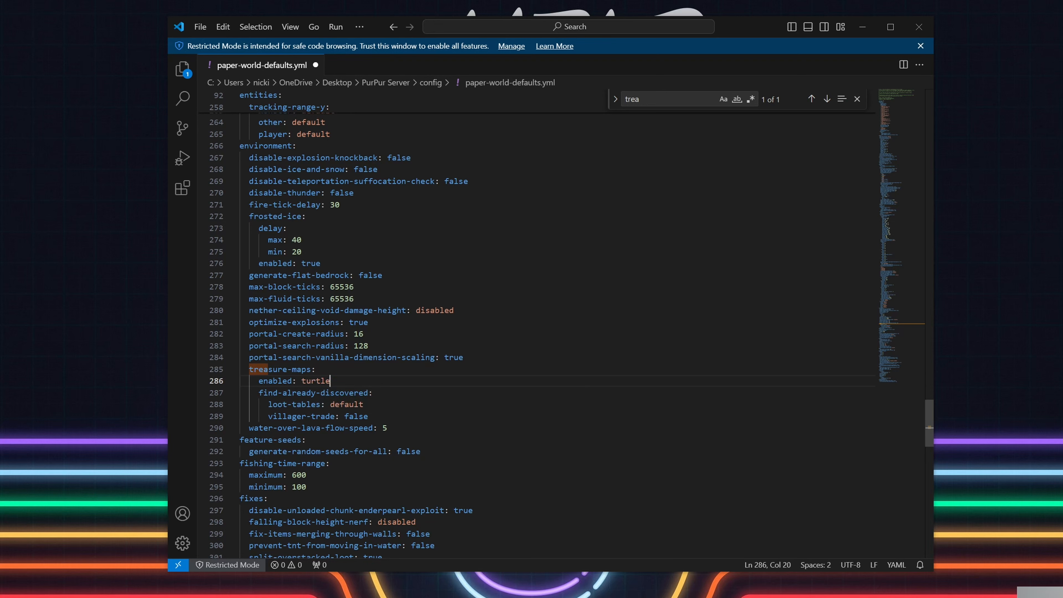
key("ctrl+z")
double_click(347, 405)
left_click_drag(321, 381, 301, 381)
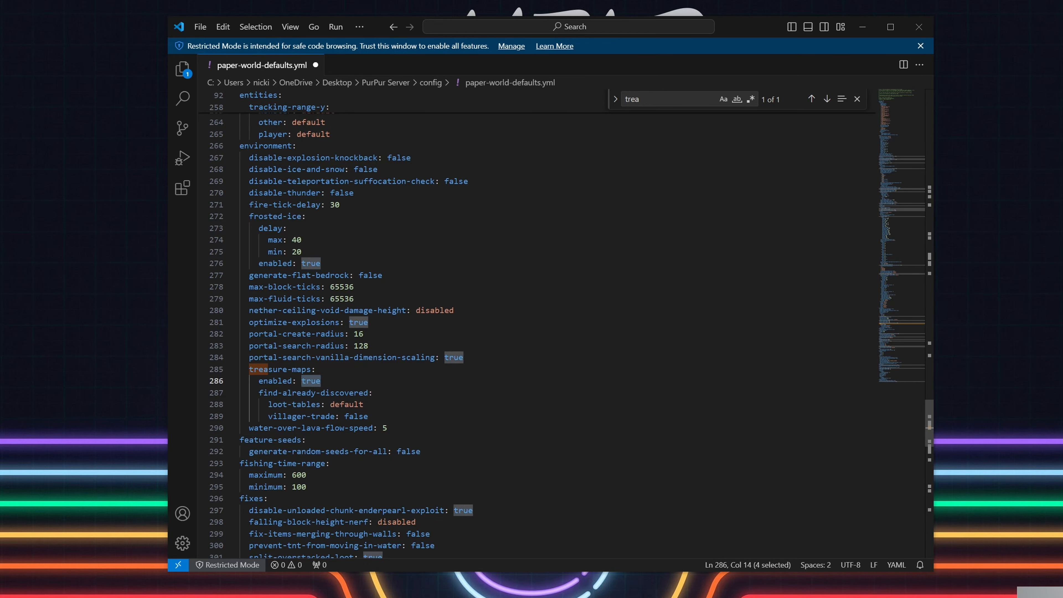
left_click(364, 404)
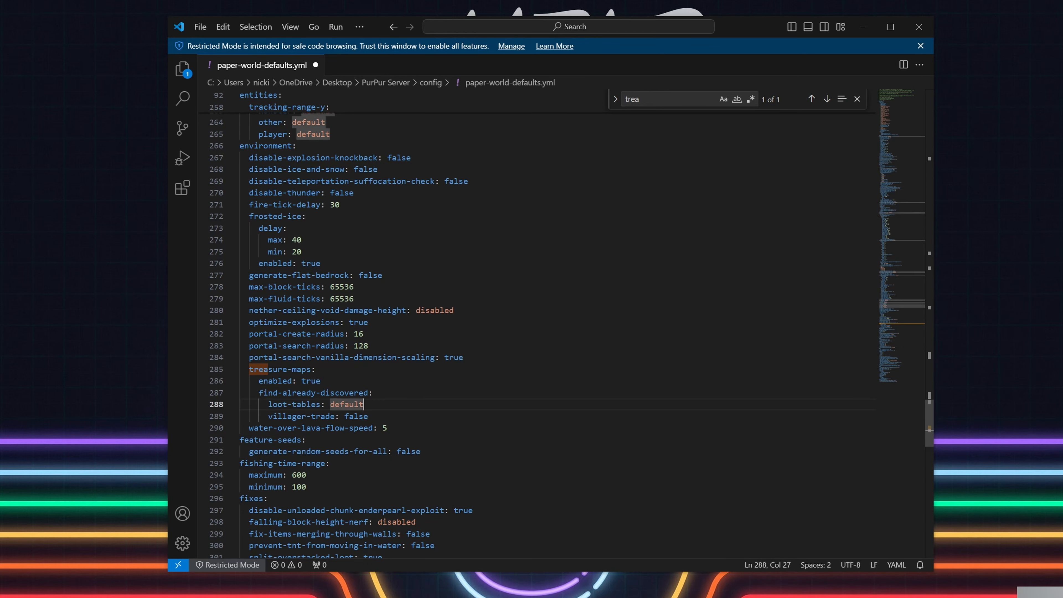
left_click(321, 381)
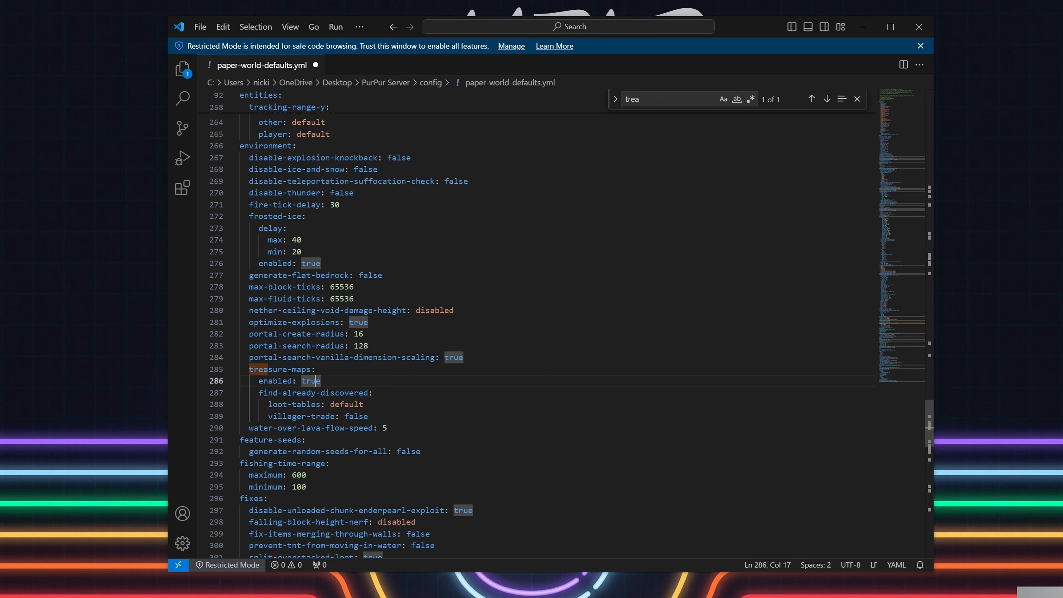
Step: Try false as the enabled value under treasure-maps and restore it to true
double_click(315, 381)
type("false")
key("BackSpace")
key("BackSpace")
key("BackSpace")
key("BackSpace")
key("BackSpace")
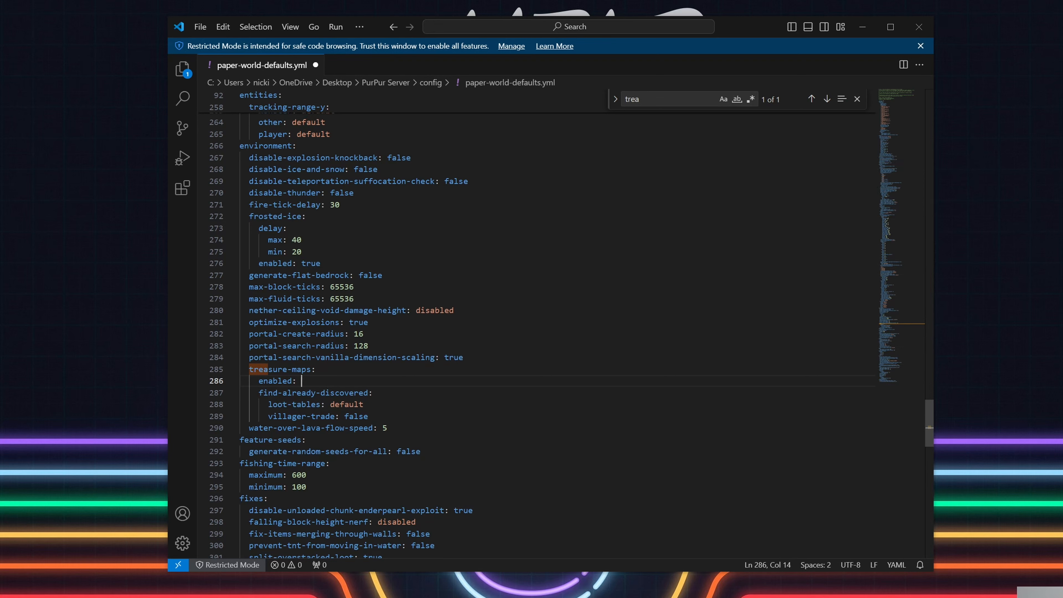
type("true")
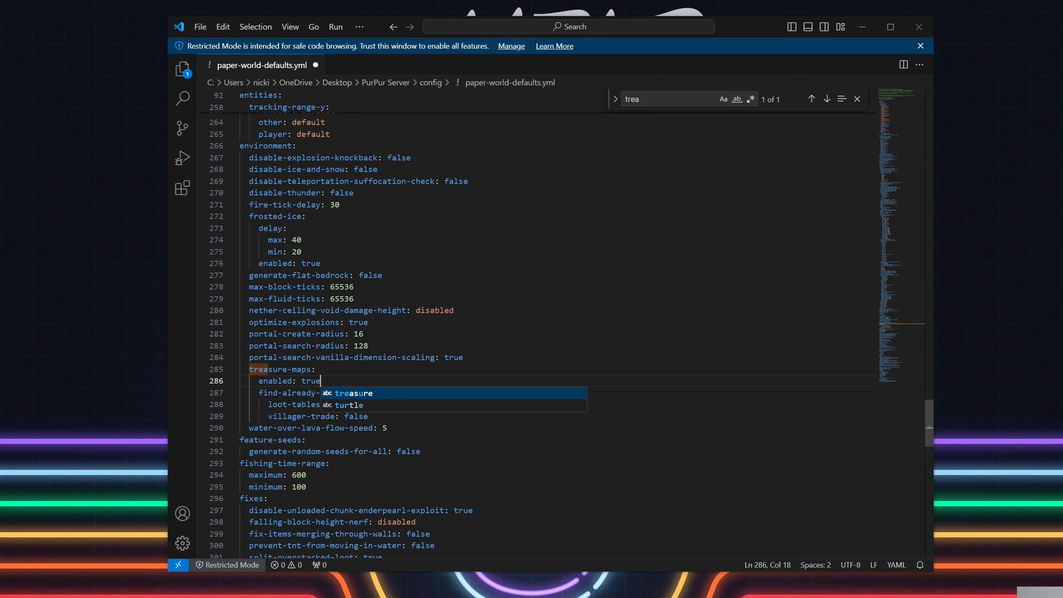
left_click(335, 358)
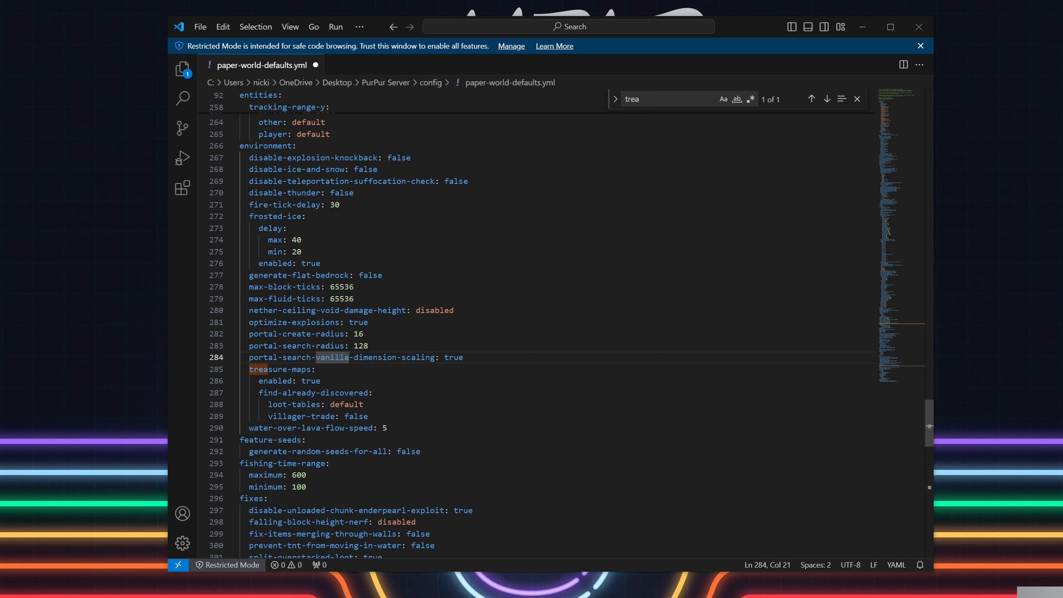
Step: Set villager-trade to true in the find-already-discovered section of treasure-maps
double_click(356, 416)
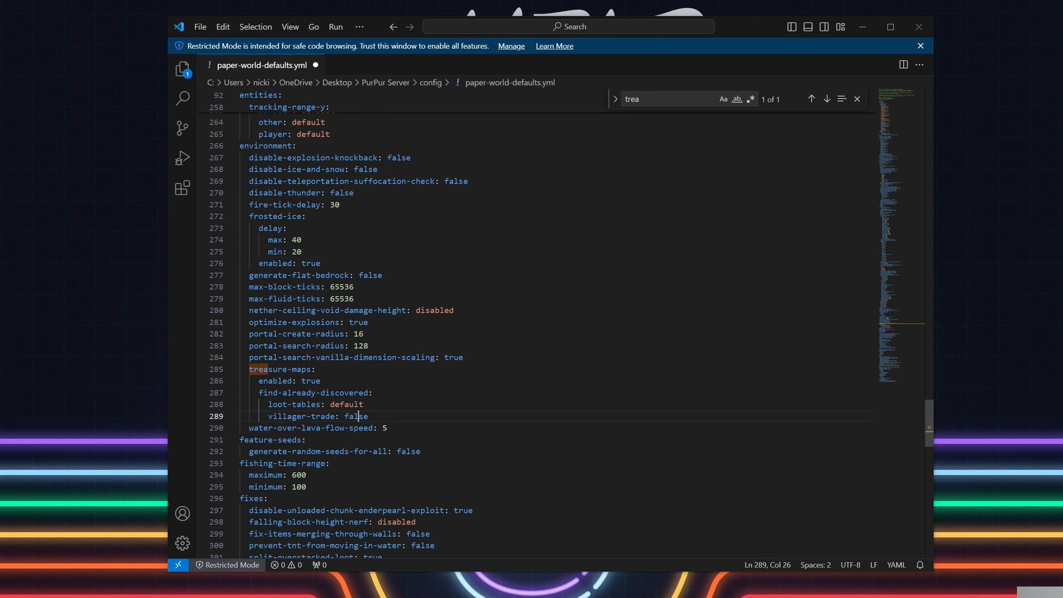
type("true")
left_click(321, 381)
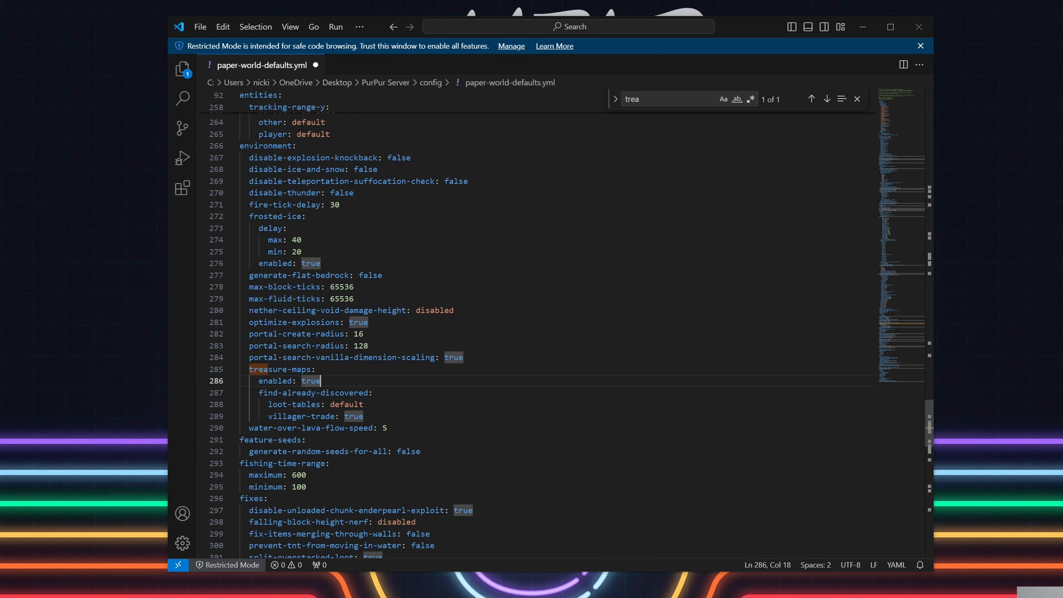
Step: Search the file for "arrow-" to find creative-arrow-despawn-rate and set it to 20
key("ctrl+f")
type("arrow-")
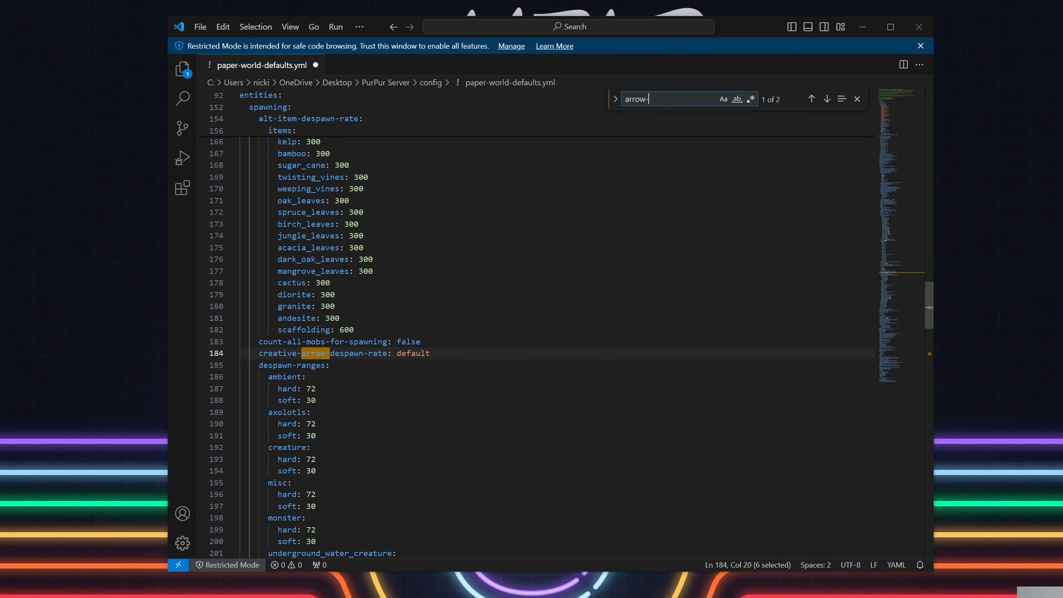
double_click(413, 353)
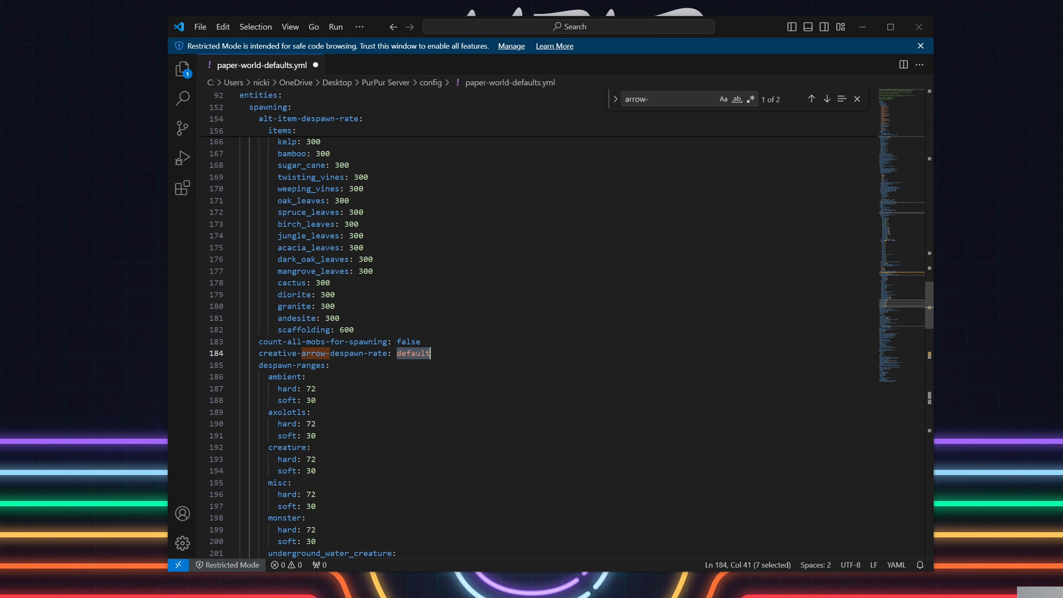
type("20")
Step: Go to the second match for "arrow-" and set non-player-arrow-despawn-rate to 20
key("ctrl+f")
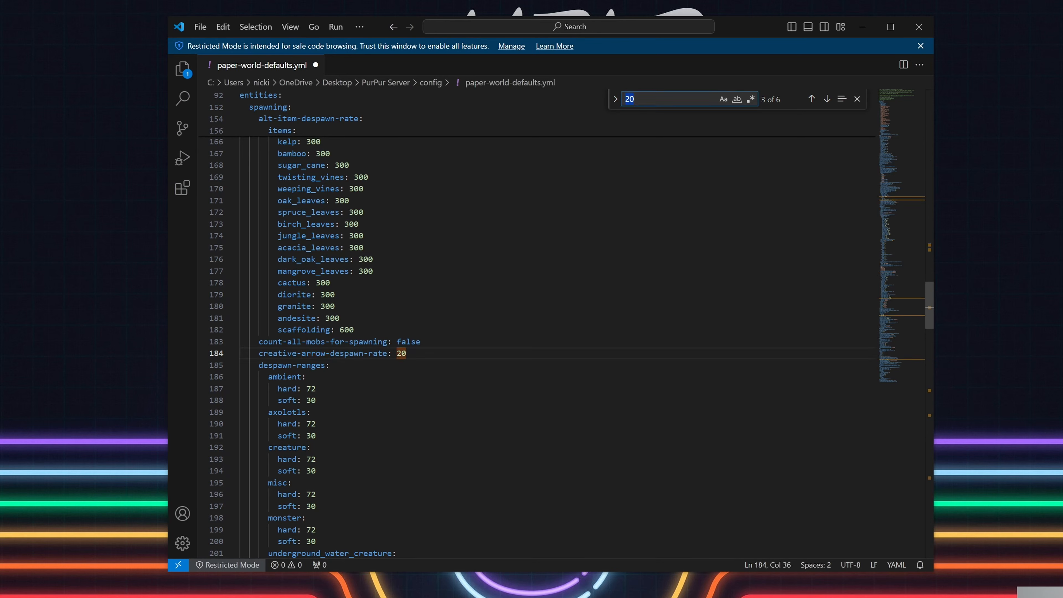
key("Return")
key("Return")
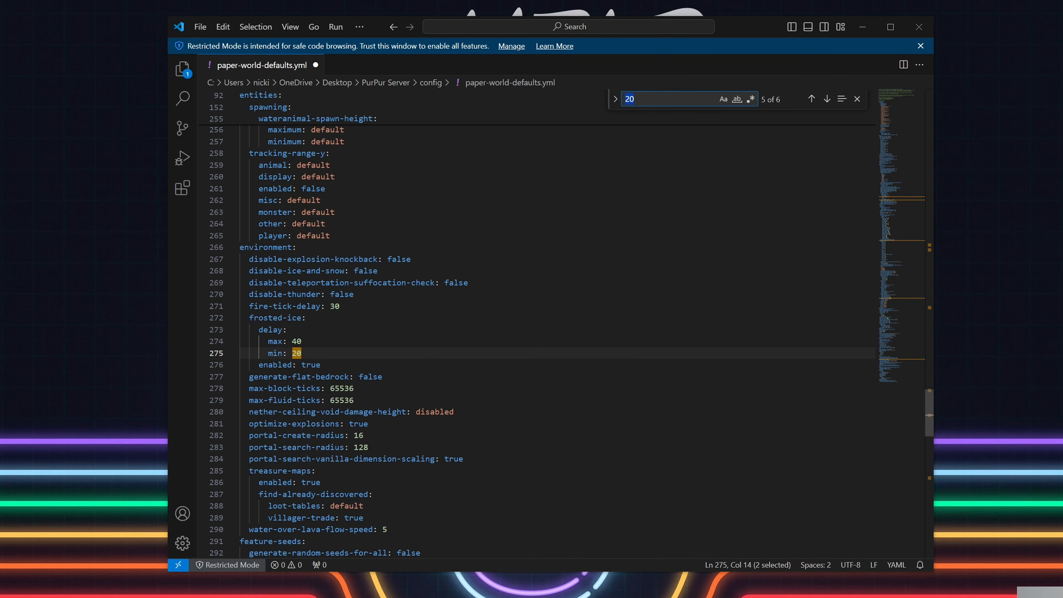
type("arrow-")
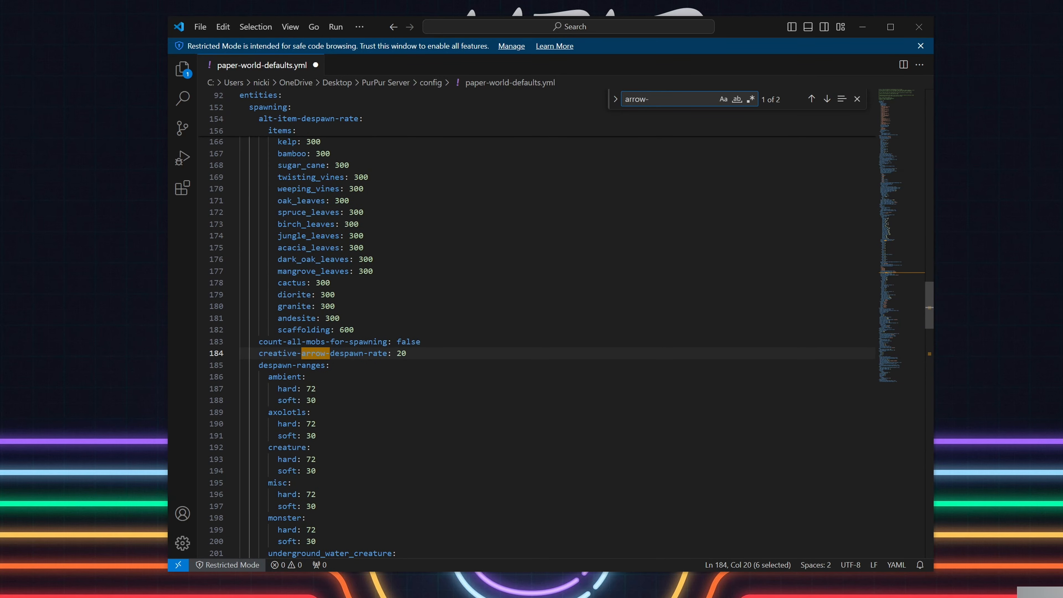
key("Return")
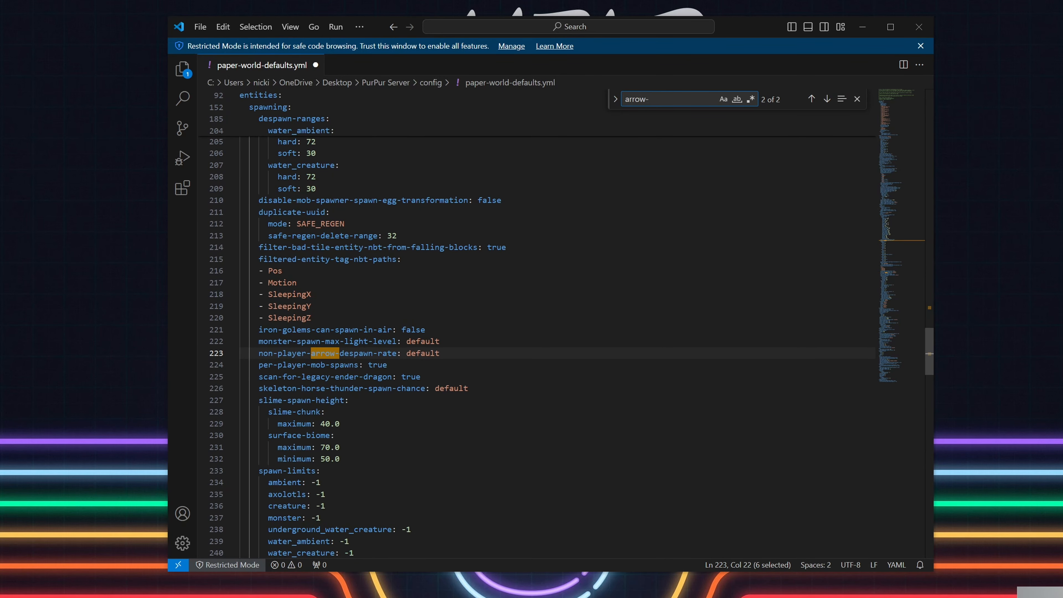
double_click(423, 354)
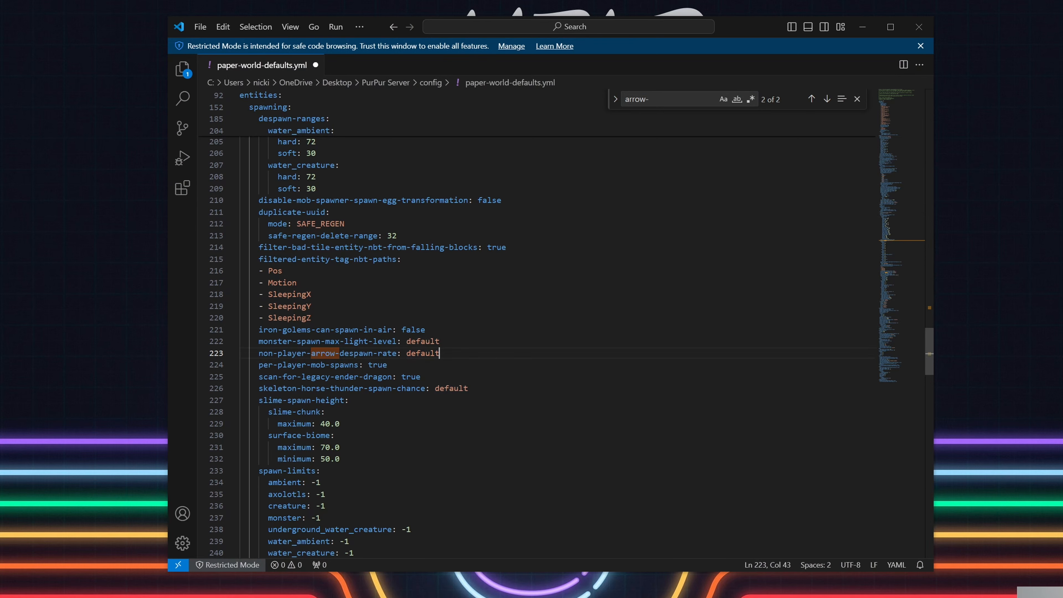
left_click_drag(439, 354, 406, 353)
type("20")
Step: Try setting the enabled value of anti-xray to true in the anticheat section
scroll(544, 322, "up", 20)
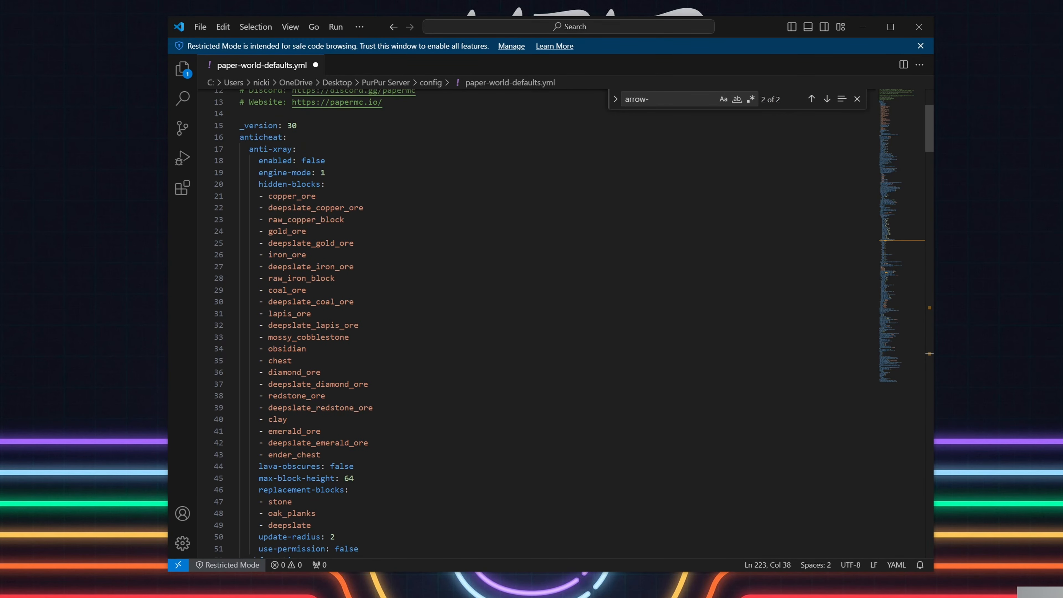
double_click(310, 161)
type("tryue")
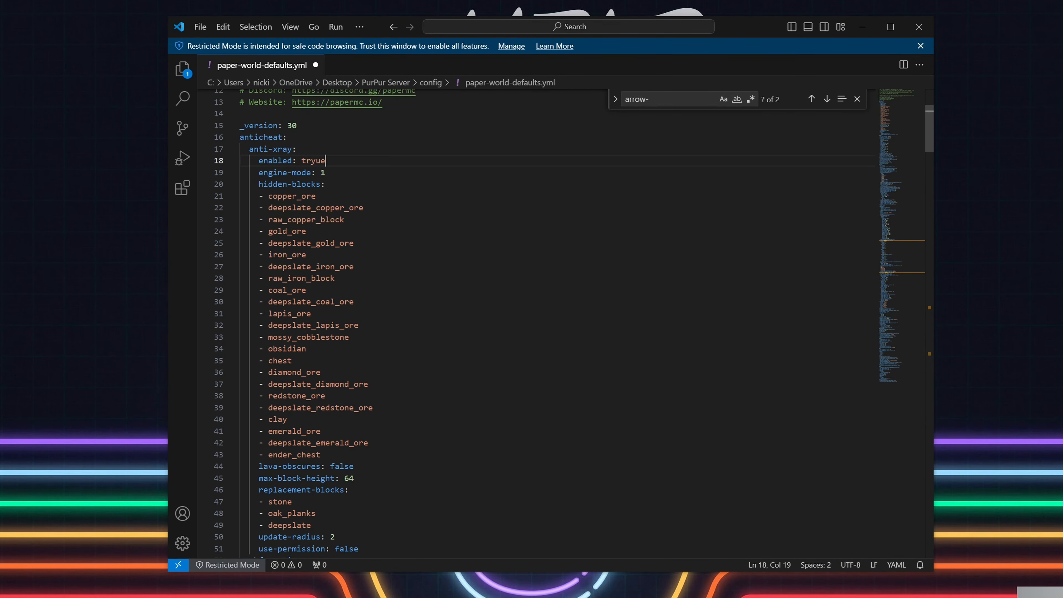
key("BackSpace")
key("BackSpace")
key("BackSpace")
key("BackSpace")
type("ue")
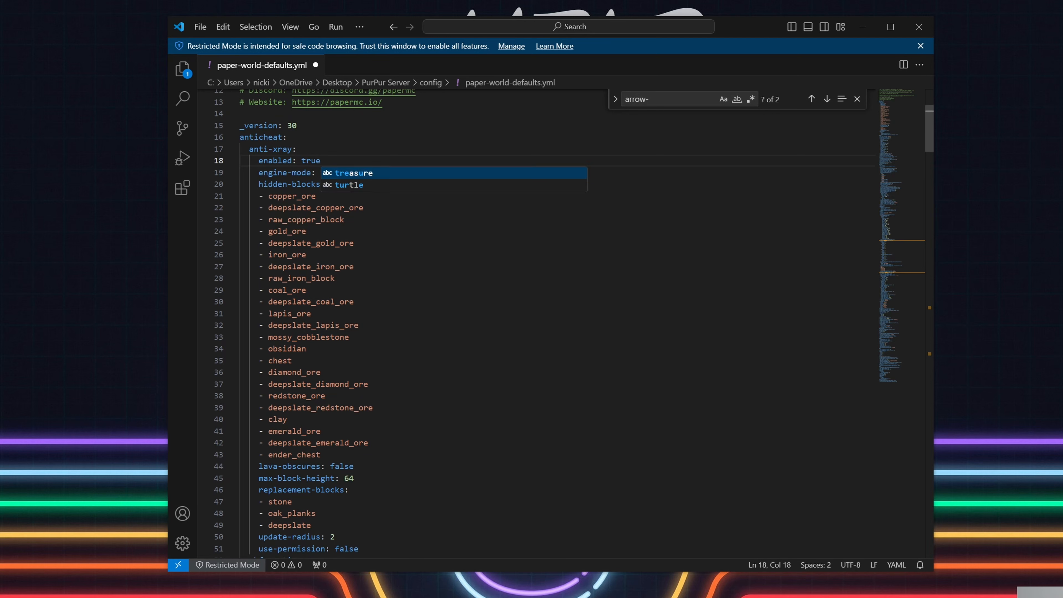
left_click(307, 231)
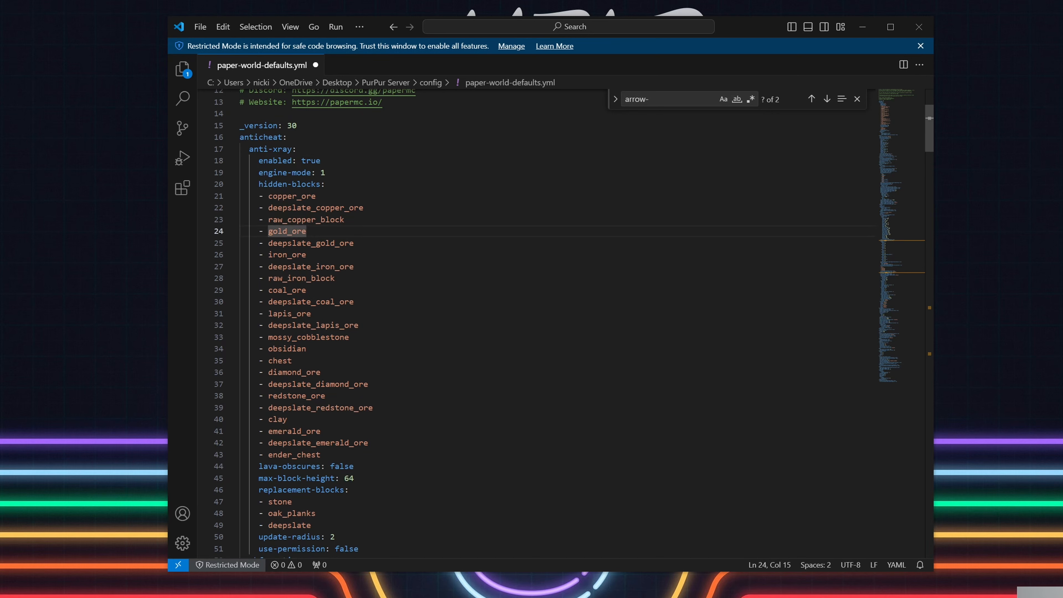
left_click(321, 160)
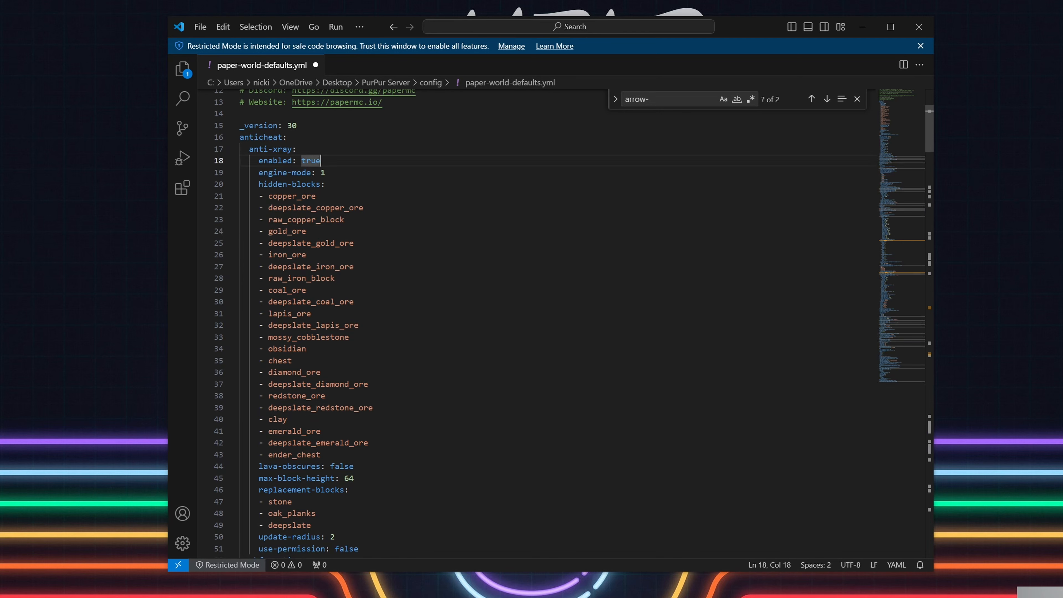
Step: Undo the edits to the anti-xray enabled value
key("BackSpace")
key("BackSpace")
key("ctrl+z")
key("ctrl+z")
key("ctrl+z")
key("ctrl+z")
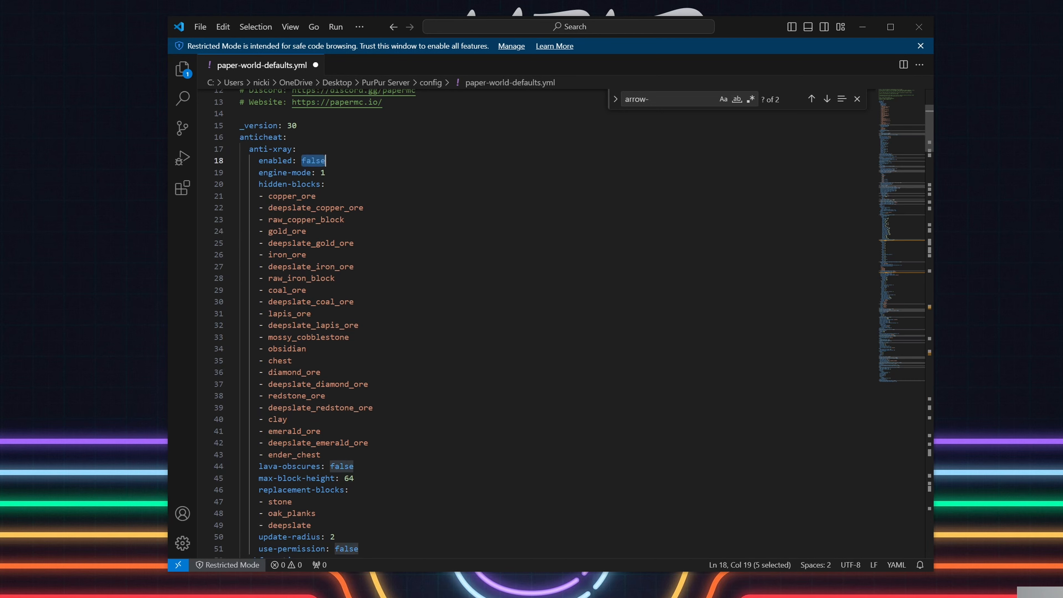
Step: Save and close paper-world-defaults.yml, return to the PurPur Server folder and open pufferfish.yml
left_click(325, 172)
key("ctrl+s")
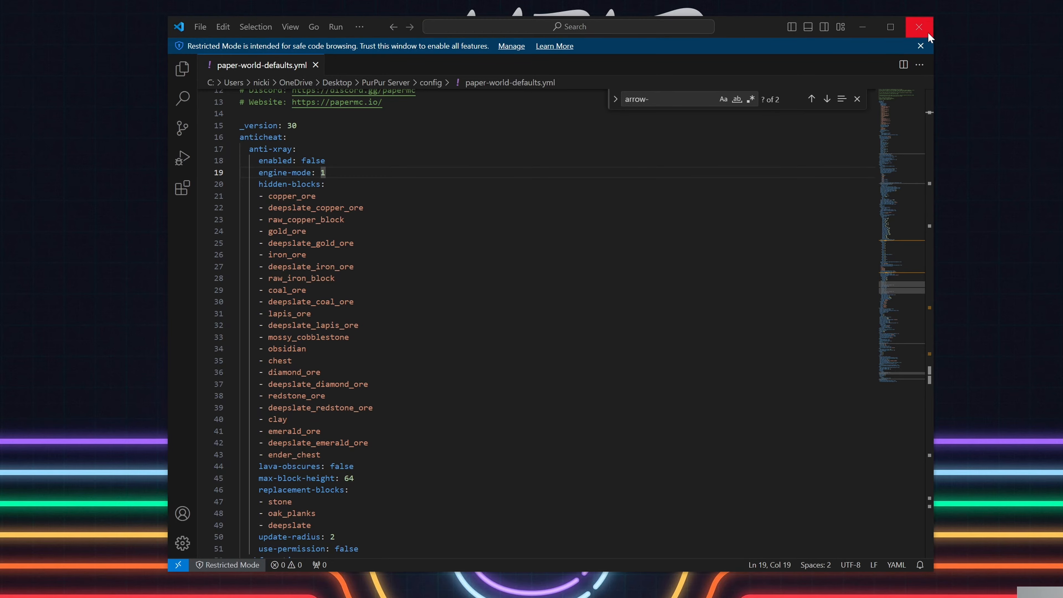
left_click(919, 27)
key("BackSpace")
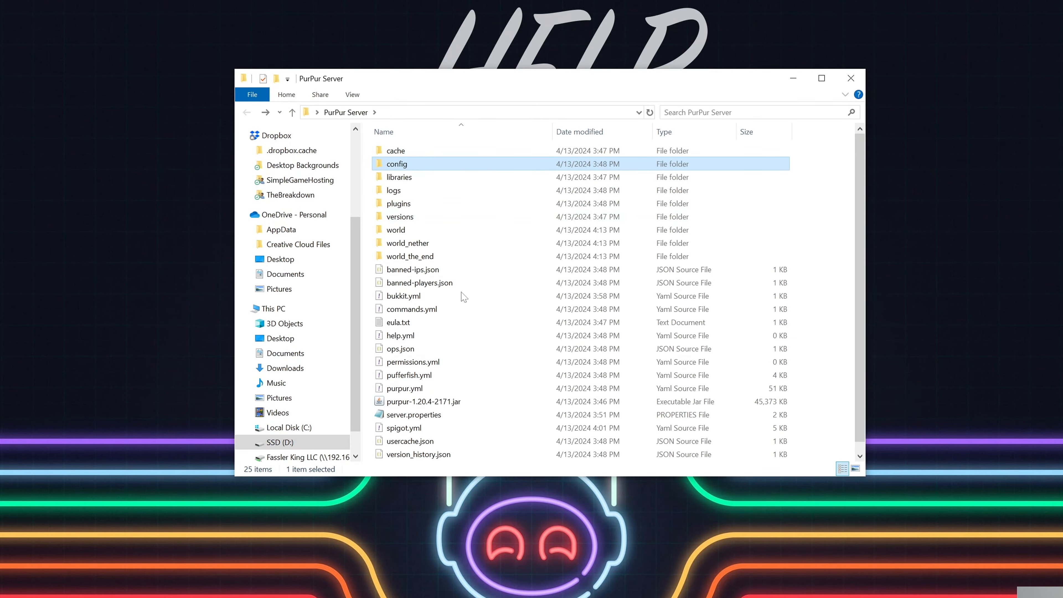
double_click(464, 374)
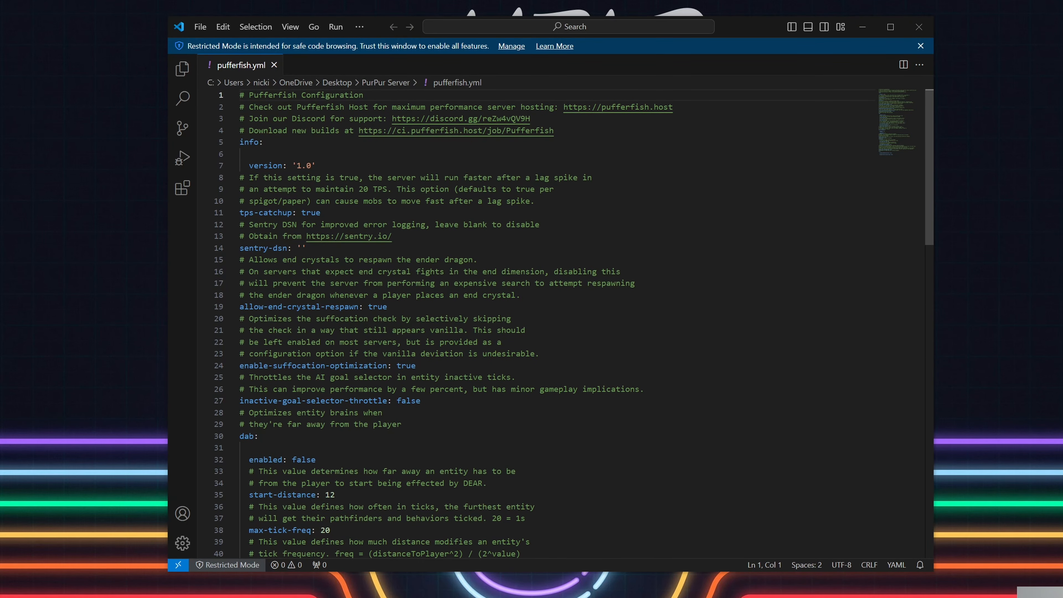
Step: Search the file for "max-load" and set max-loads-per-projectile to 8 in the projectile section
key("ctrl+f")
type("max-")
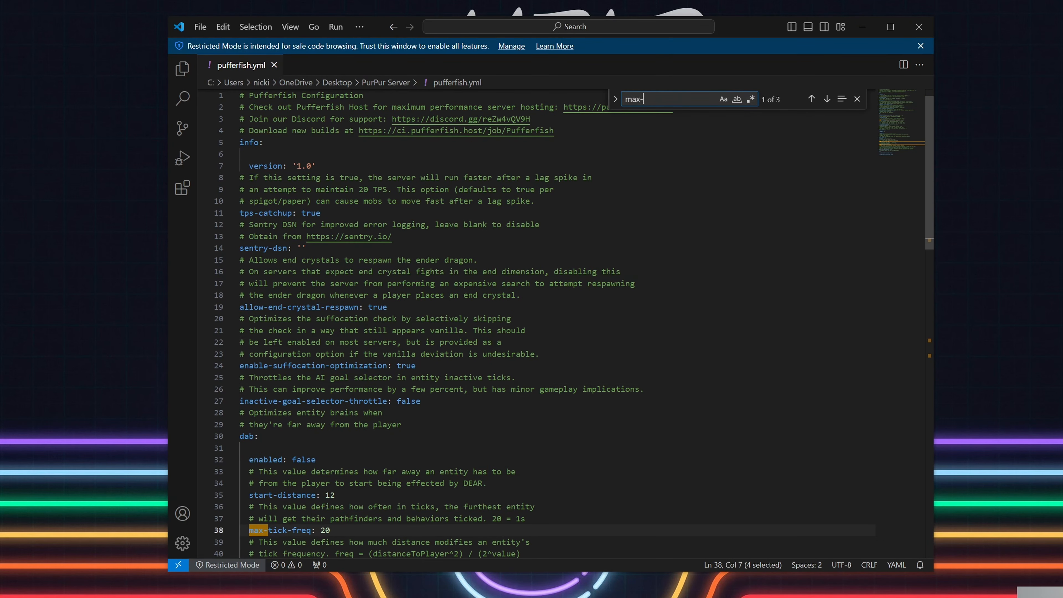
type("load")
left_click(354, 354)
left_click(383, 401)
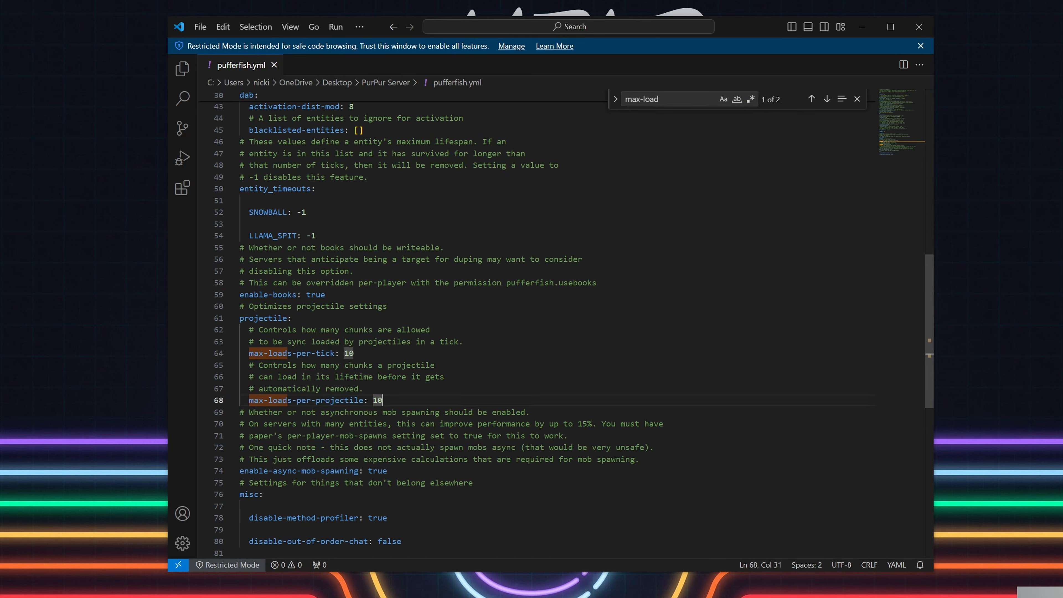
key("BackSpace")
key("BackSpace")
Step: Search for the dab section and set its enabled value to true
key("ctrl+f")
type("dab")
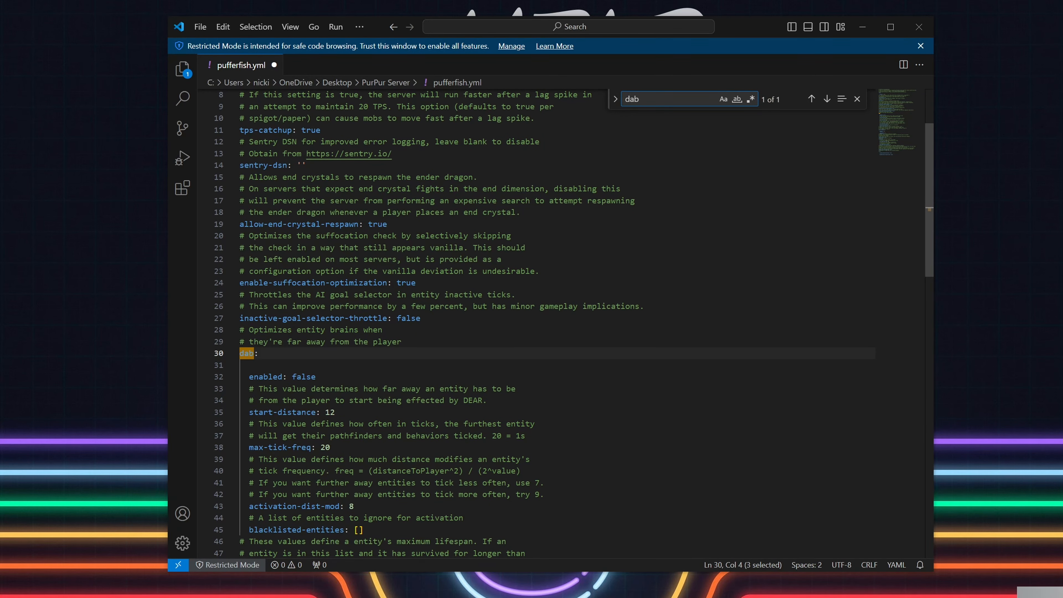
double_click(303, 377)
type("tr")
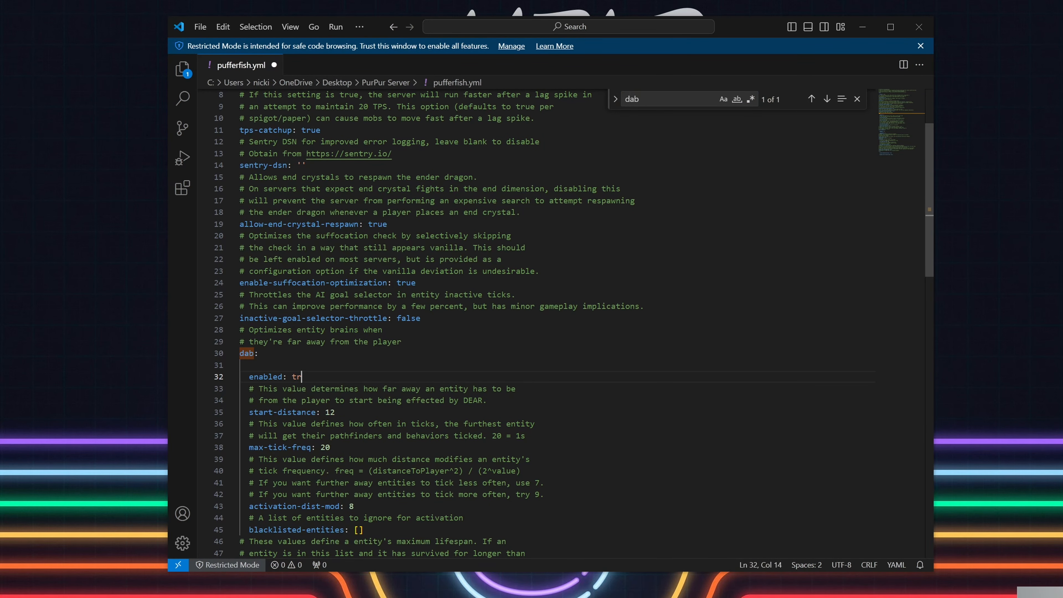
key("BackSpace")
key("BackSpace")
type("true")
Step: Set activation-dist-mod to 7 in the dab section
scroll(573, 322, "down", 2)
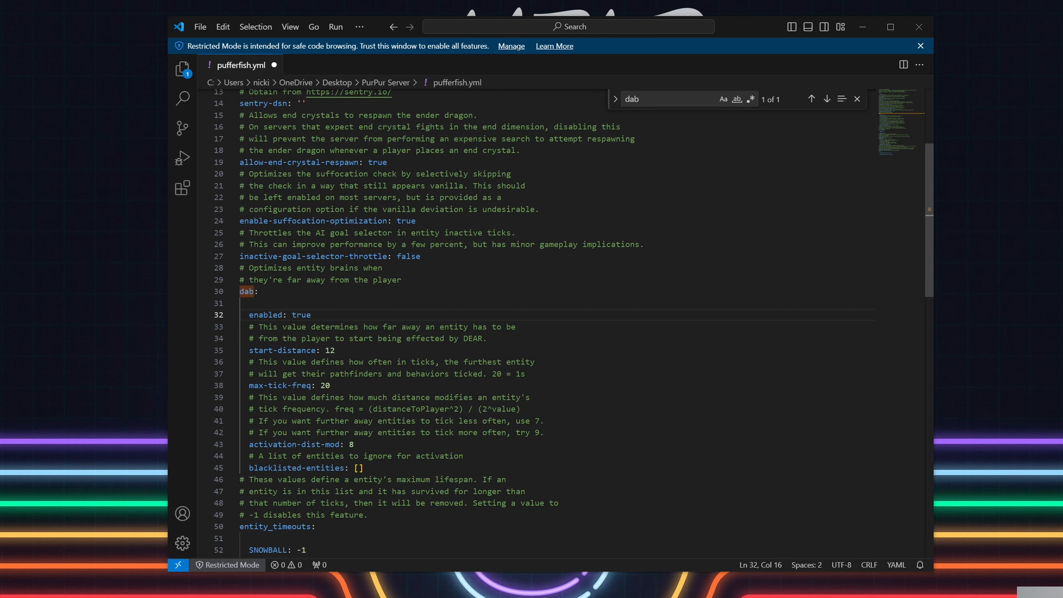
left_click(355, 444)
key("BackSpace")
type("7")
Step: Search for "async-m" and "suff" to check the async mob spawning and suffocation optimization settings
key("ctrl+f")
type("ay")
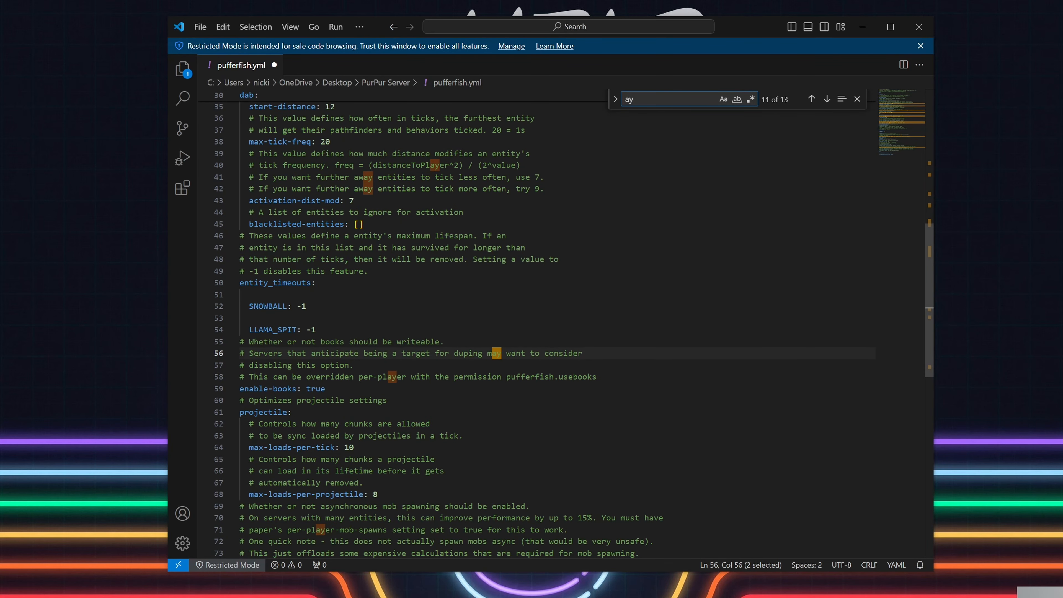
key("BackSpace")
type("sy")
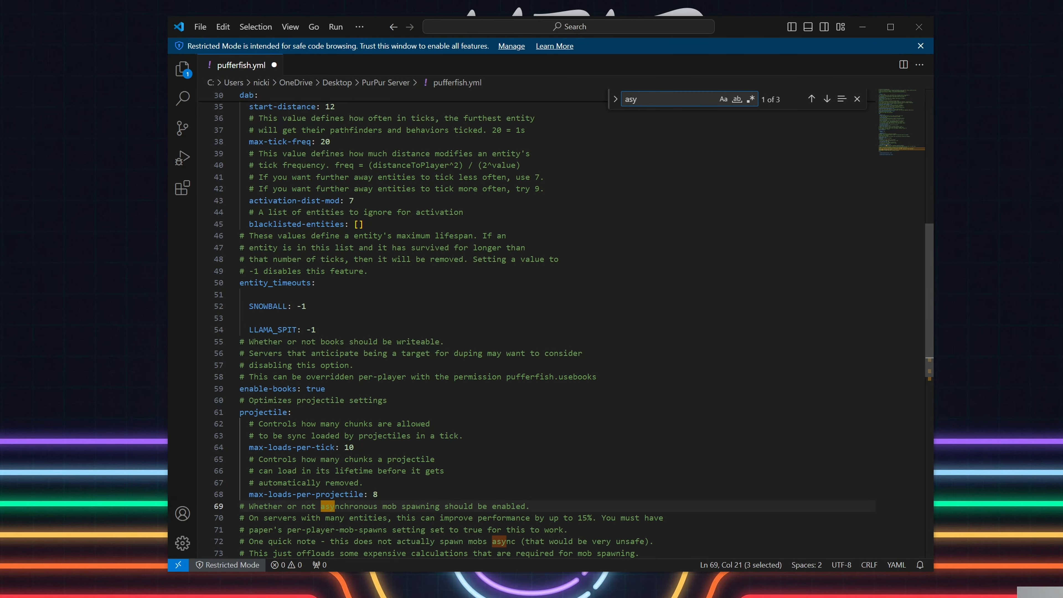
type("nc-m")
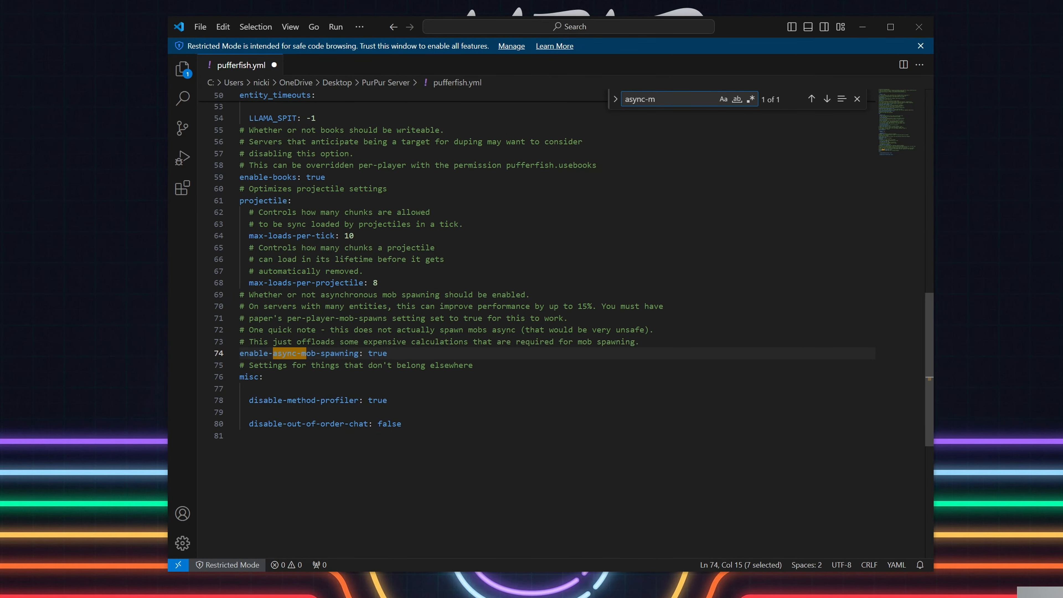
key("ctrl+f")
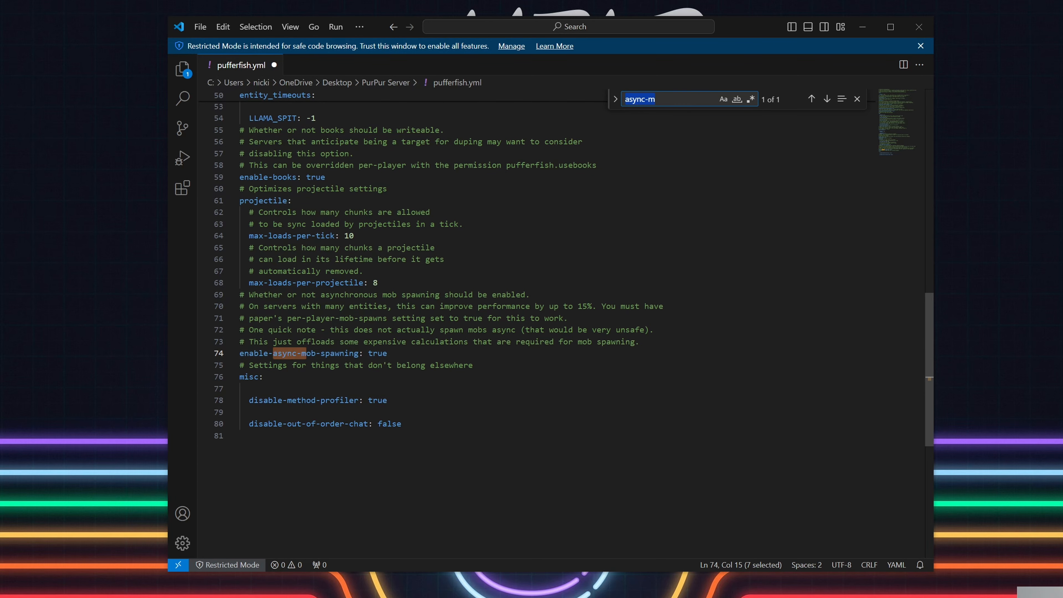
type("suff")
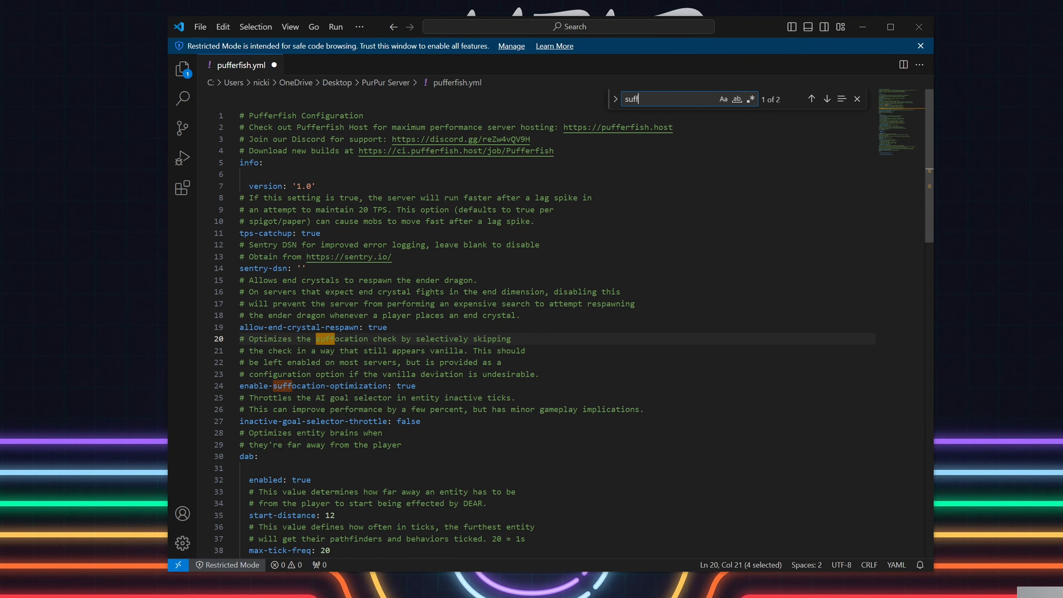
Step: Search for "ina" to find inactive-goal-selector-throttle and set it to true
key("BackSpace")
key("BackSpace")
key("BackSpace")
key("BackSpace")
type("ina")
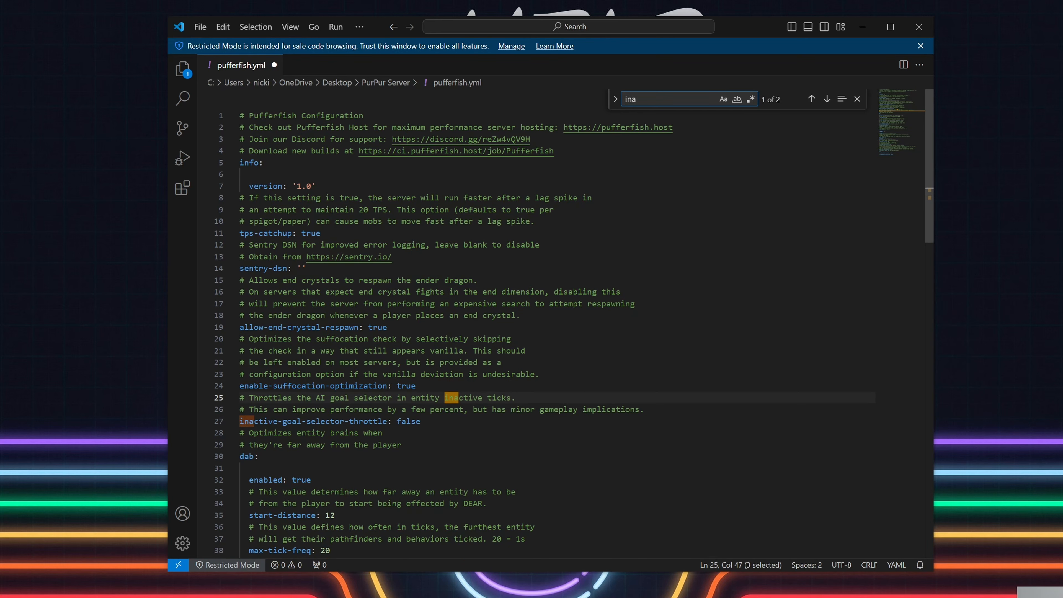
double_click(412, 422)
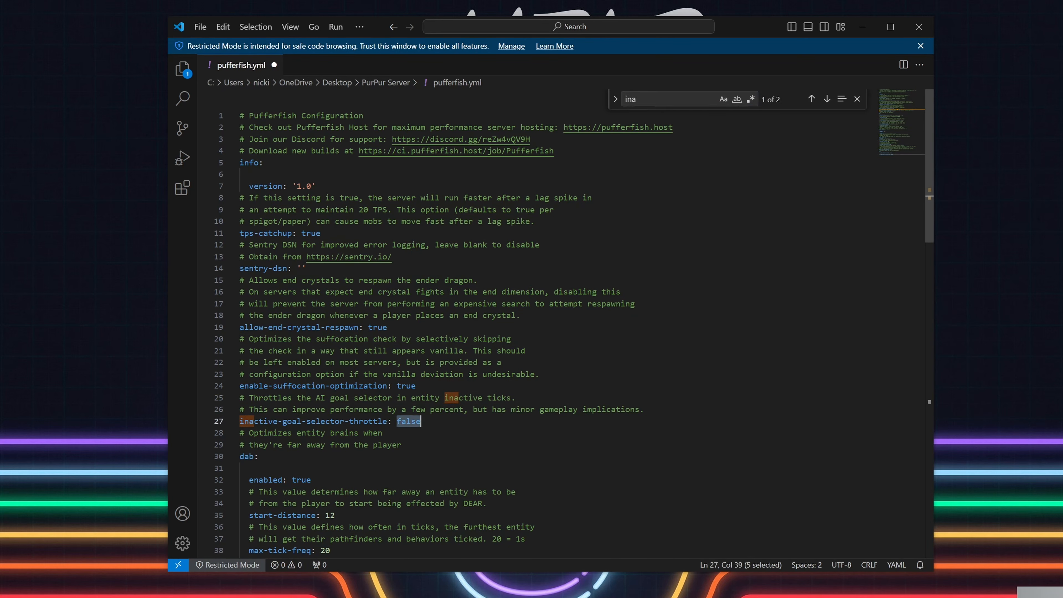
type("true")
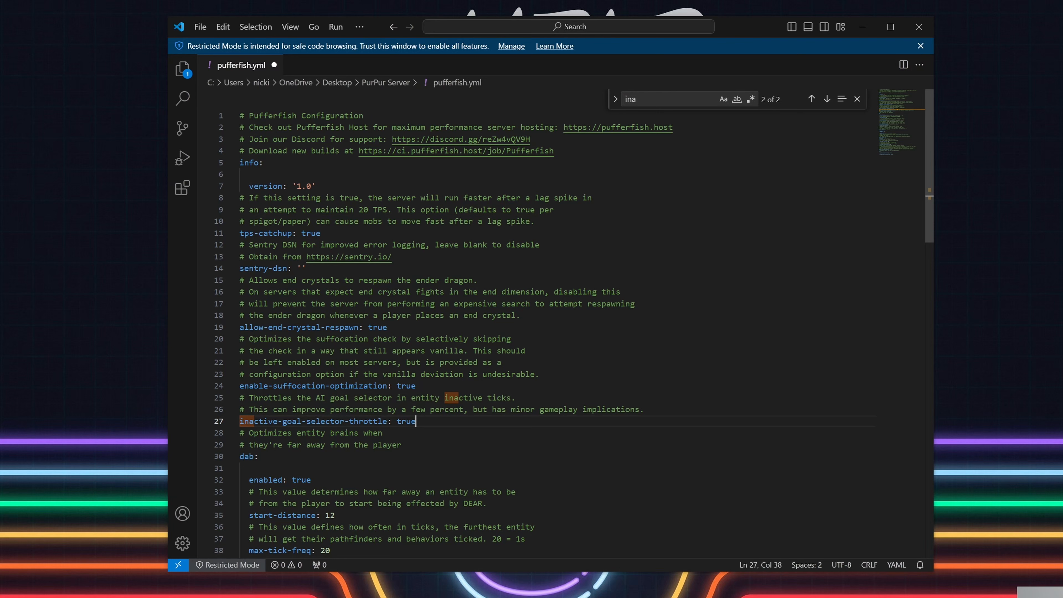
Step: Search the file for "disable-p" to check the method profiler setting under misc
key("ctrl+f")
type("disable")
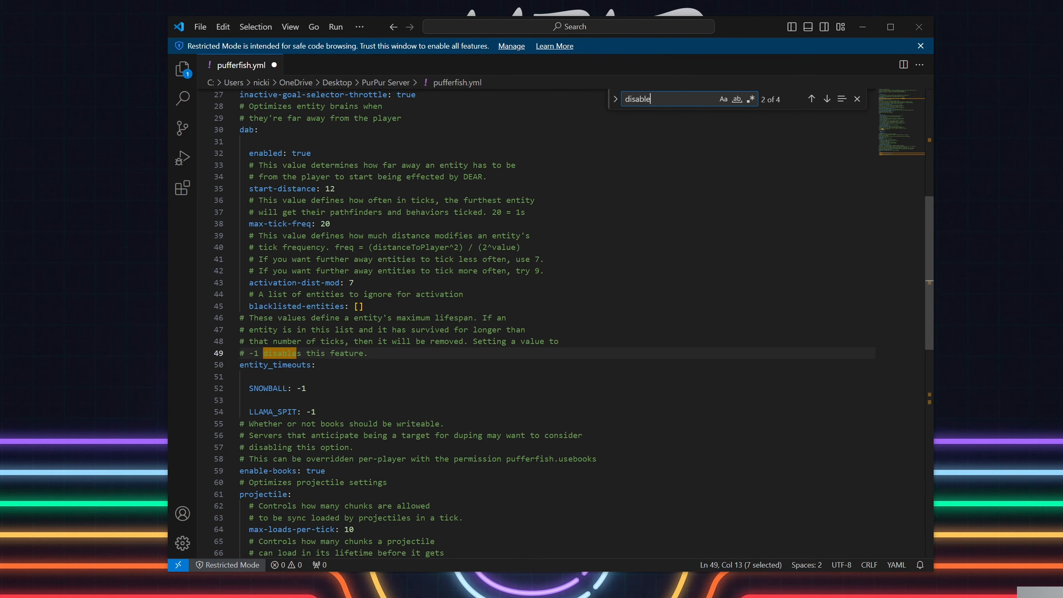
type("-p")
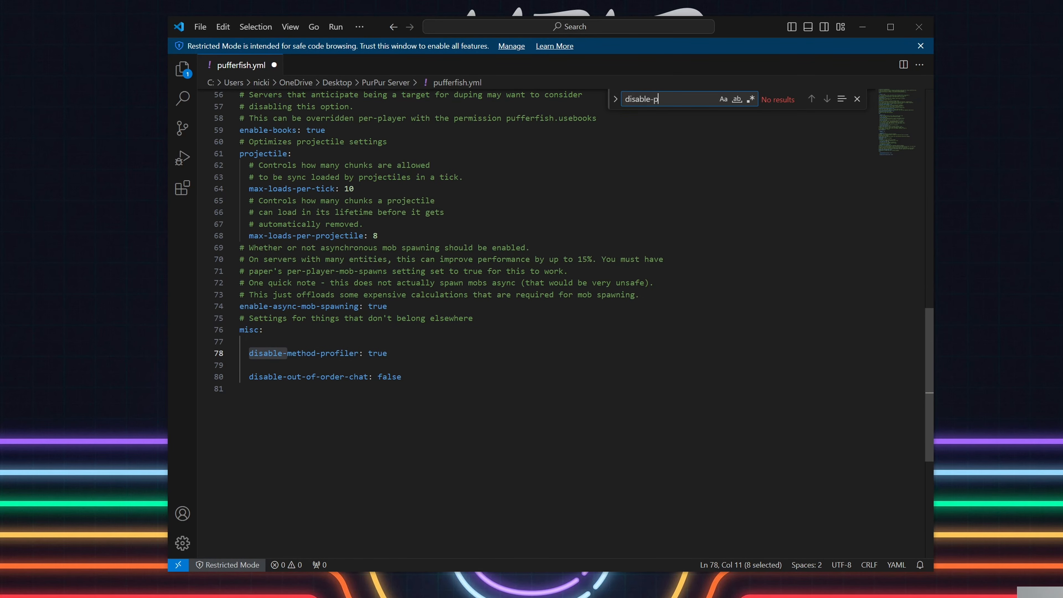
left_click(198, 28)
left_click(199, 48)
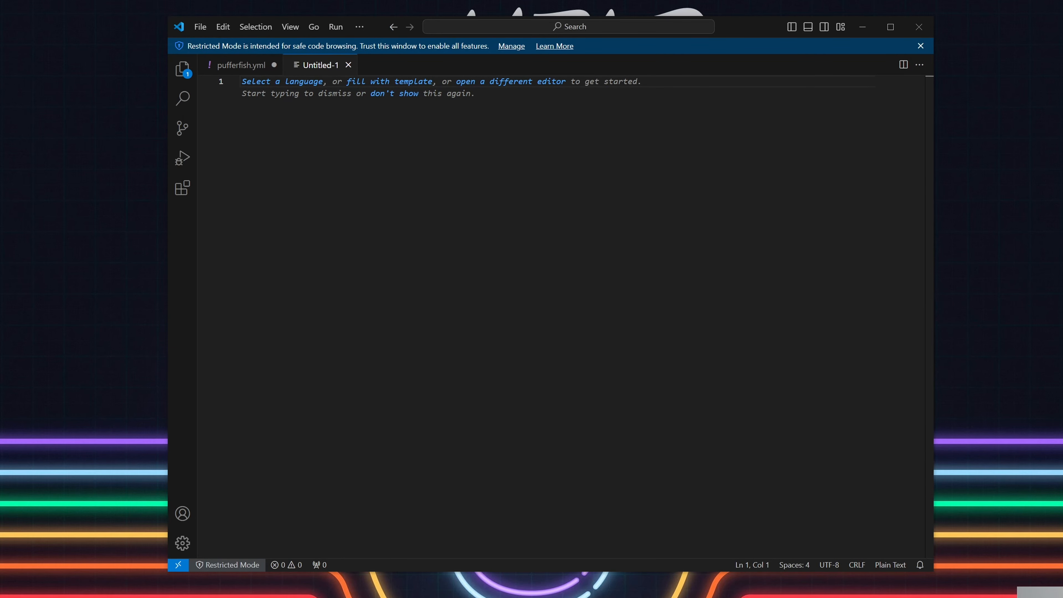
left_click(348, 64)
left_click(373, 165)
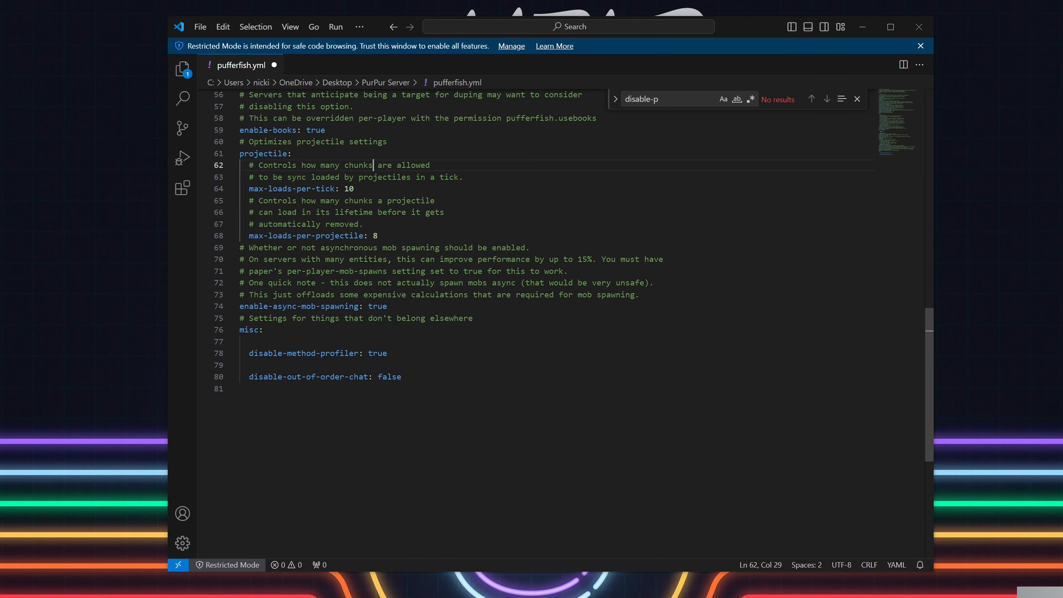
Step: Close pufferfish.yml and open purpur.yml from the PurPur Server folder
left_click(918, 26)
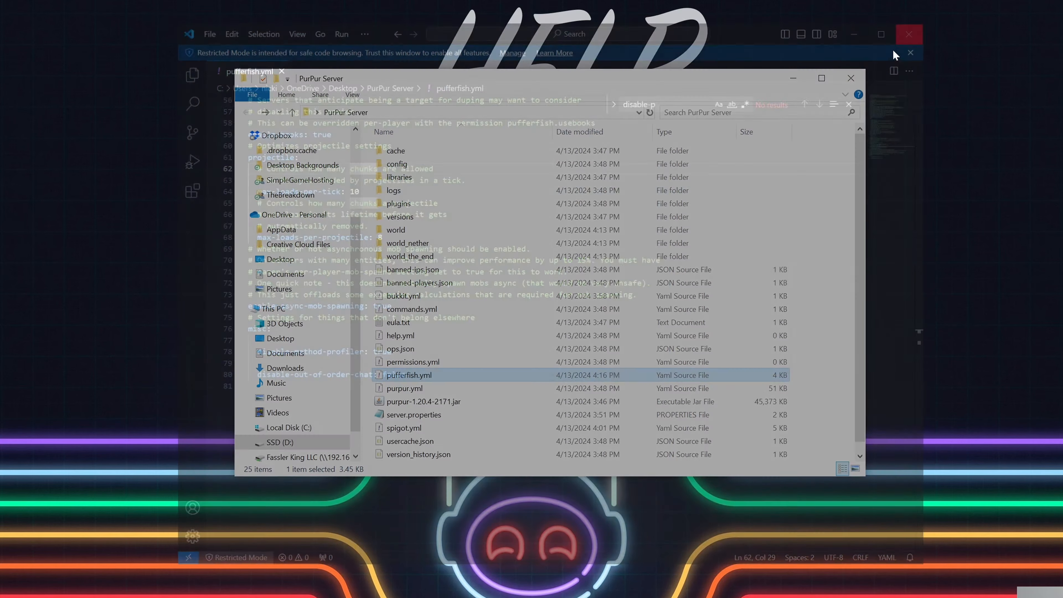
double_click(432, 390)
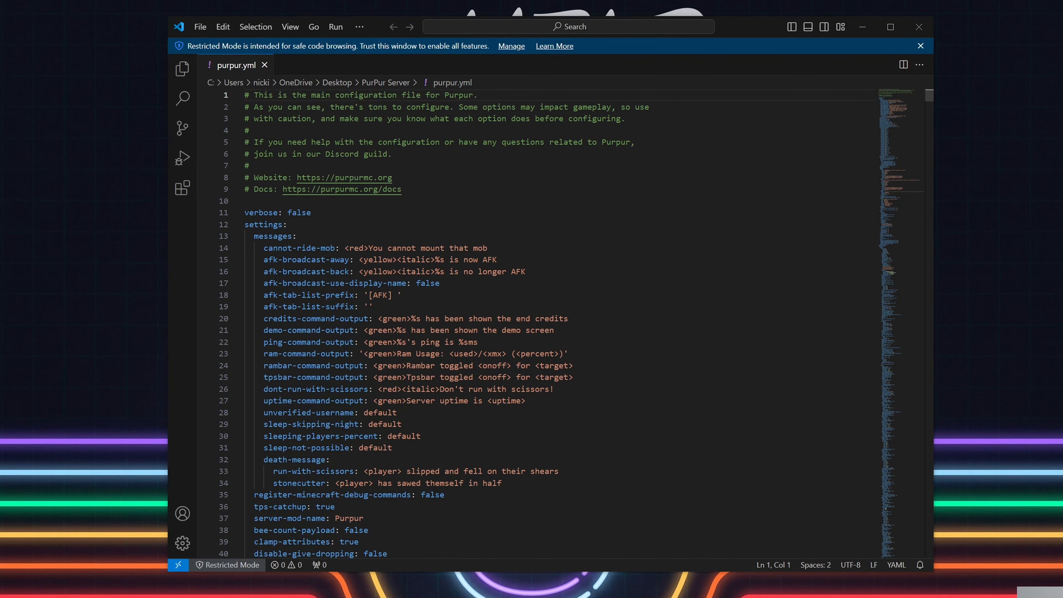
left_click(374, 307)
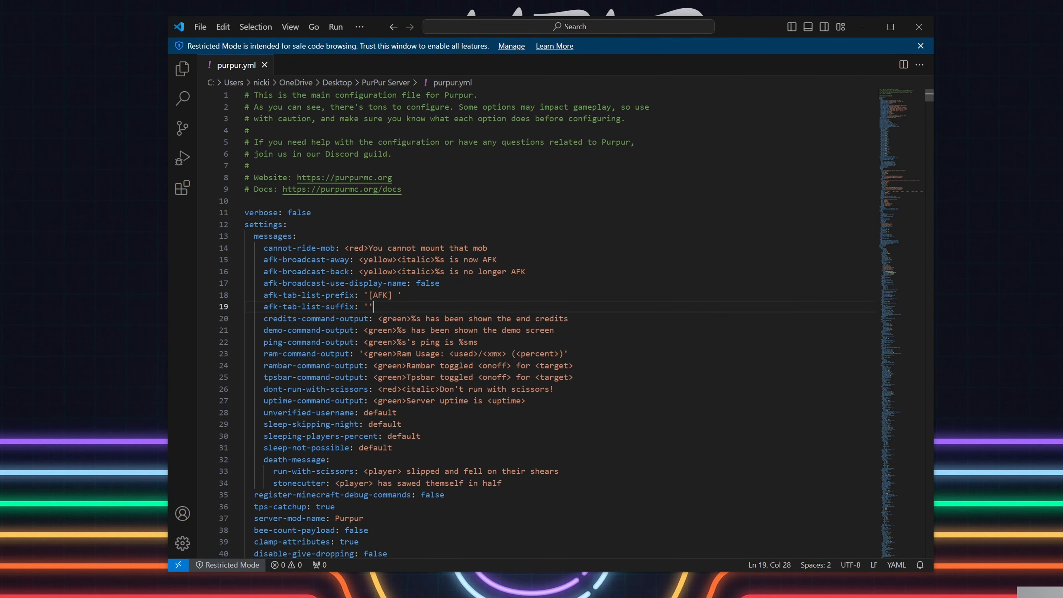
Step: Search for "alter" to find use-alternate-keepalive and set it to true
key("ctrl+f")
type("alter-k")
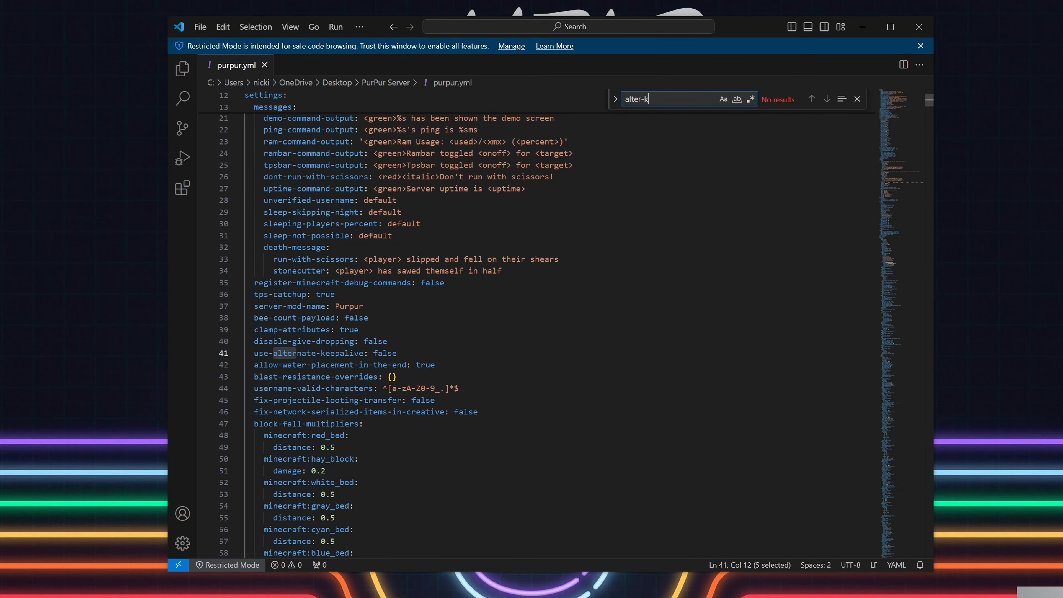
key("BackSpace")
key("BackSpace")
right_click(489, 297)
left_click(387, 352)
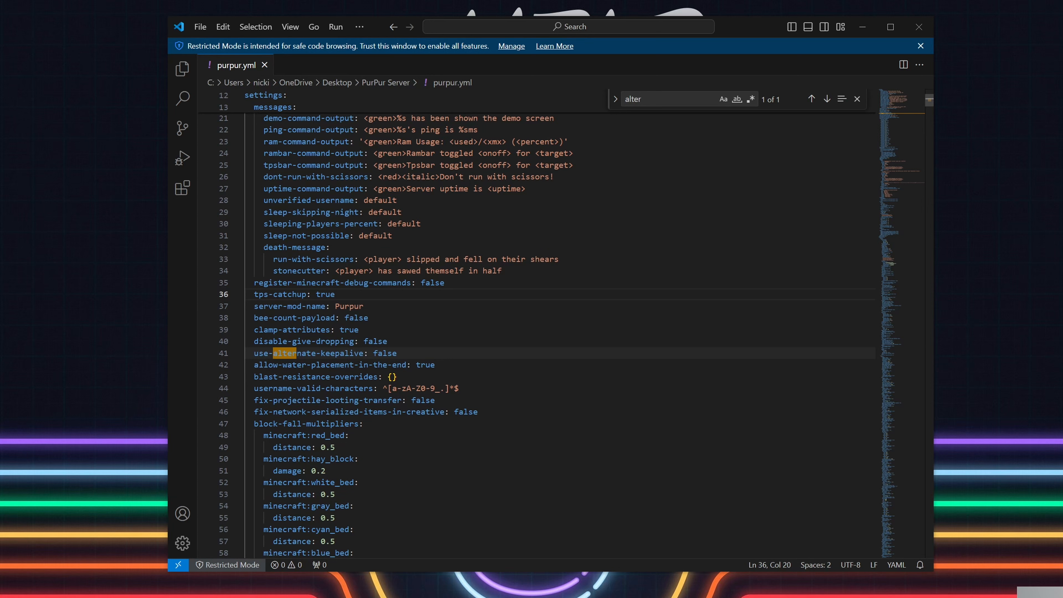
double_click(387, 353)
type("true")
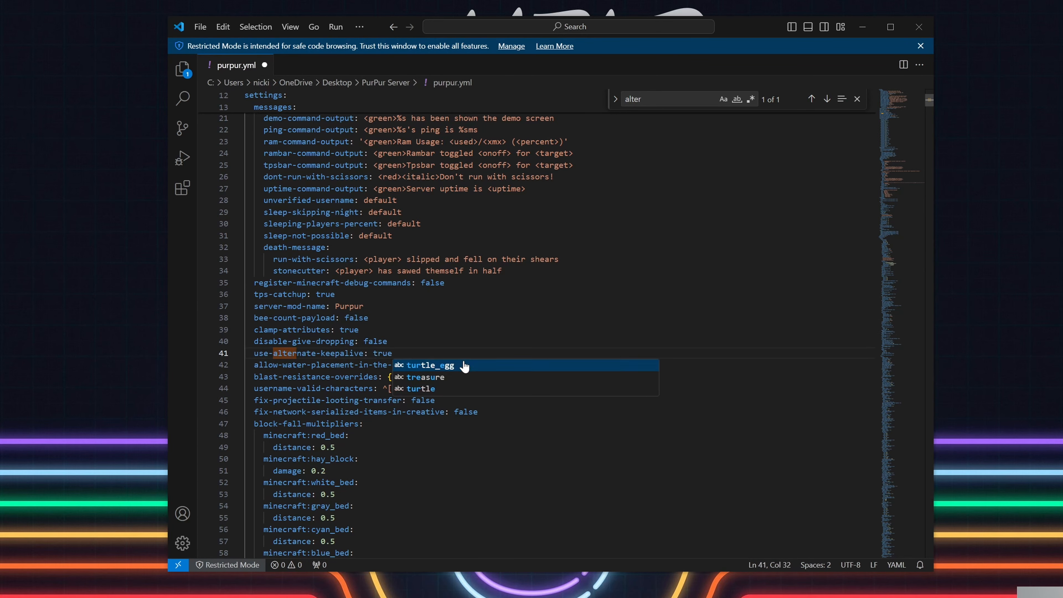
Step: Search for "zom" to find the zombie section and set aggressive-towards-villager-when-lagging to false
key("ctrl+f")
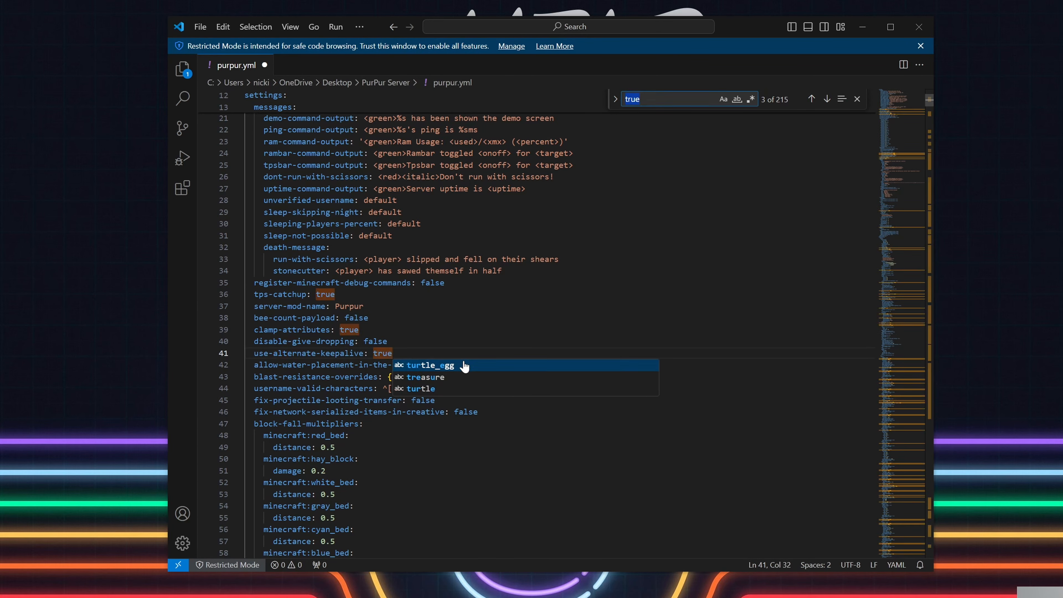
type("aobe")
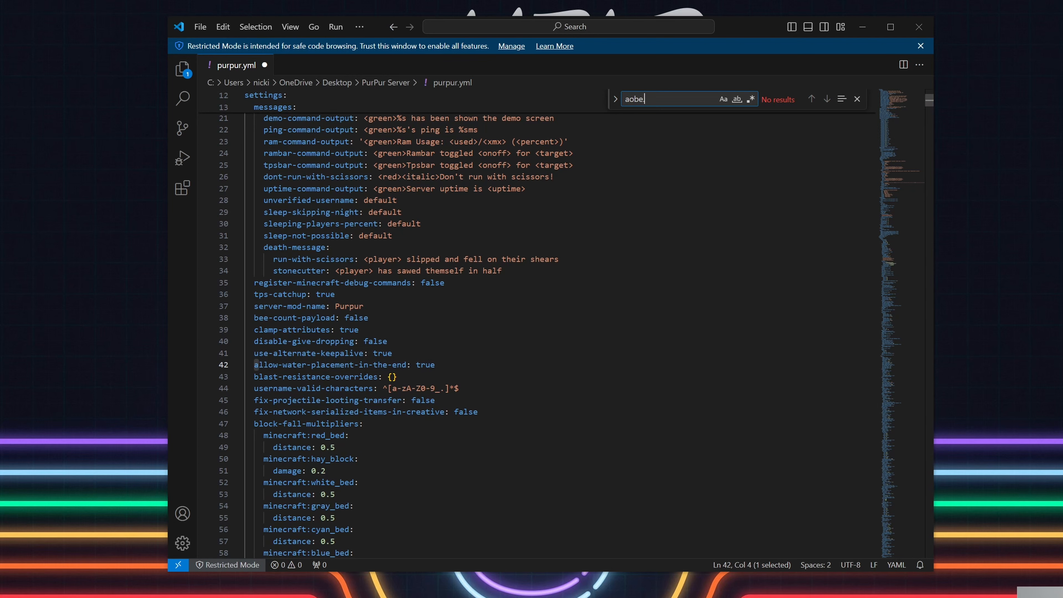
key("BackSpace")
key("BackSpace")
type("zom")
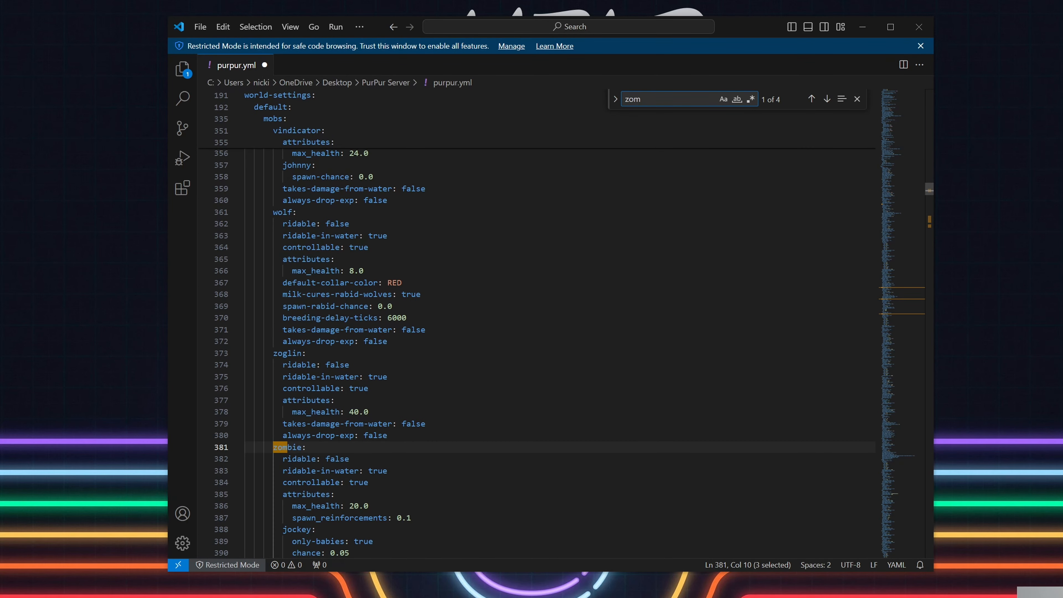
scroll(540, 322, "down", 5)
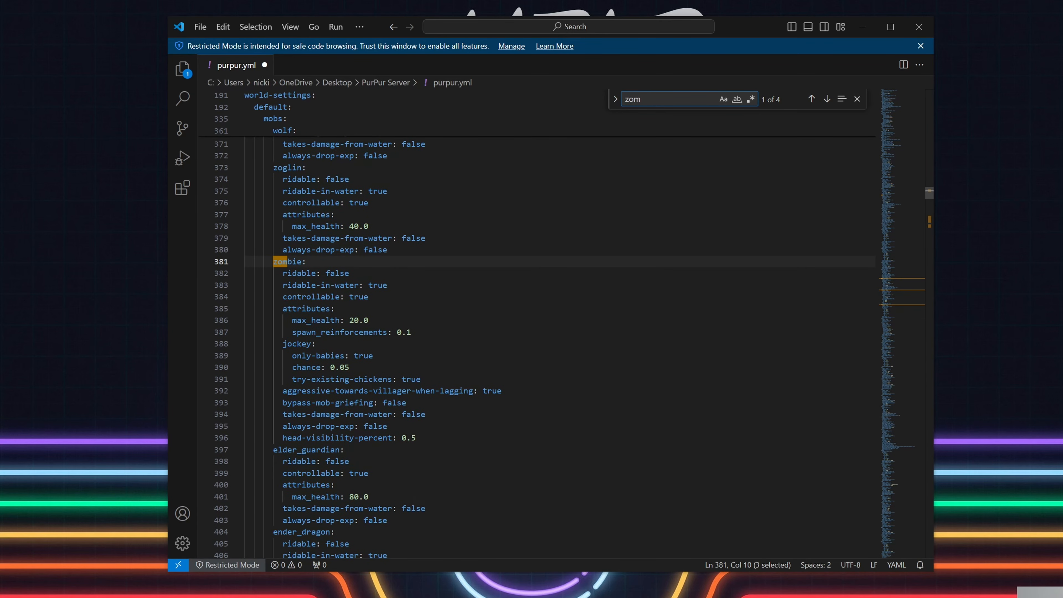
left_click(497, 391)
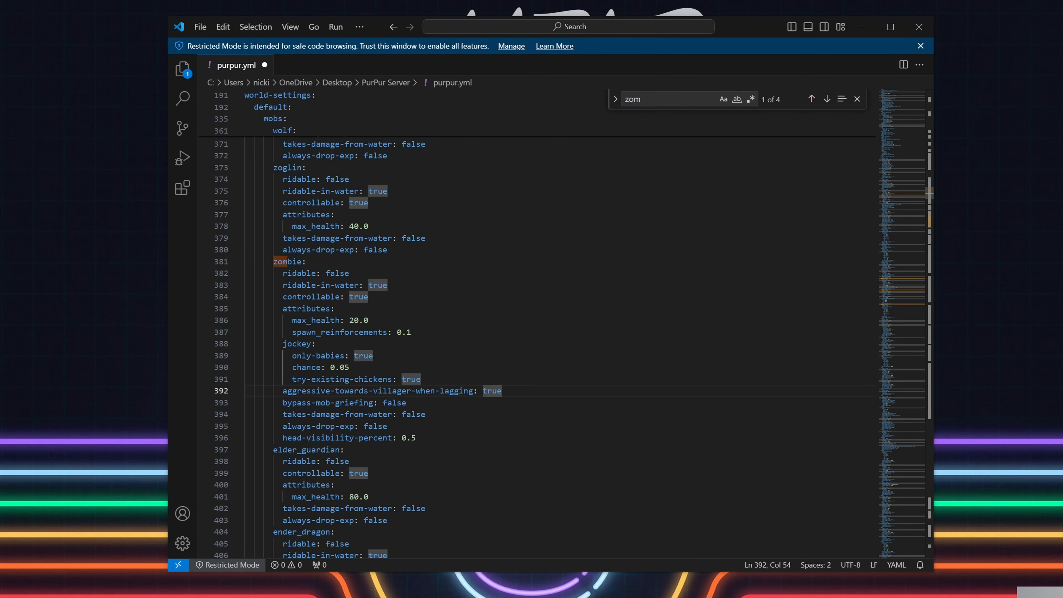
double_click(497, 391)
type("false")
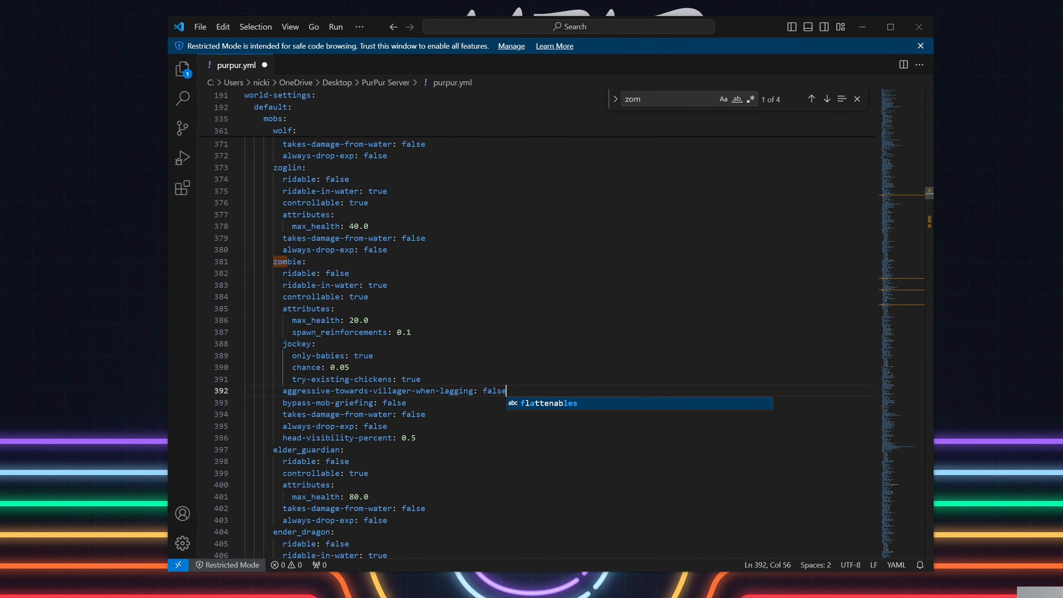
left_click_drag(497, 391, 412, 391)
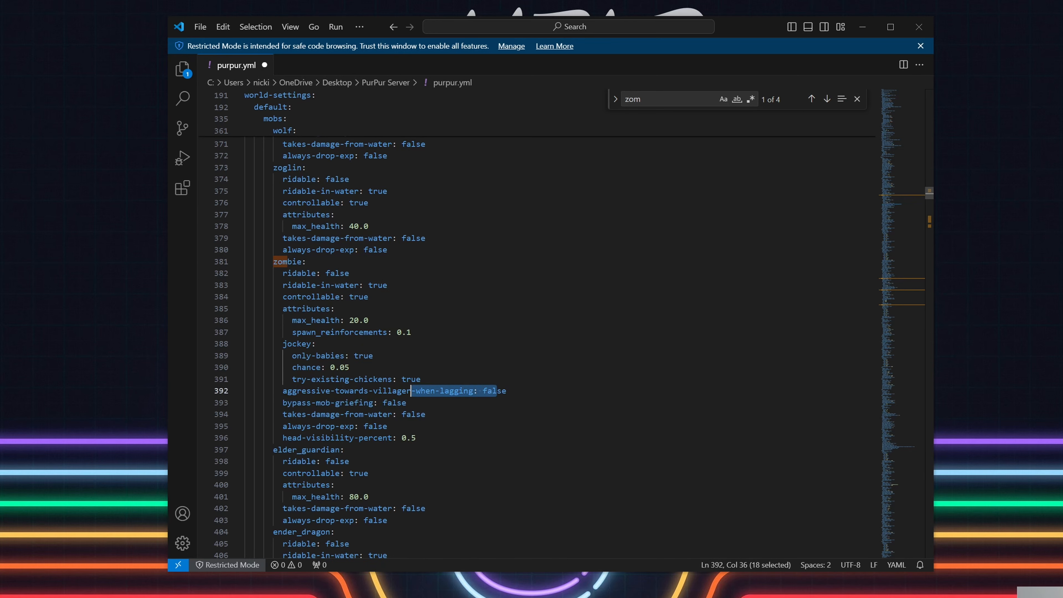
key("Down")
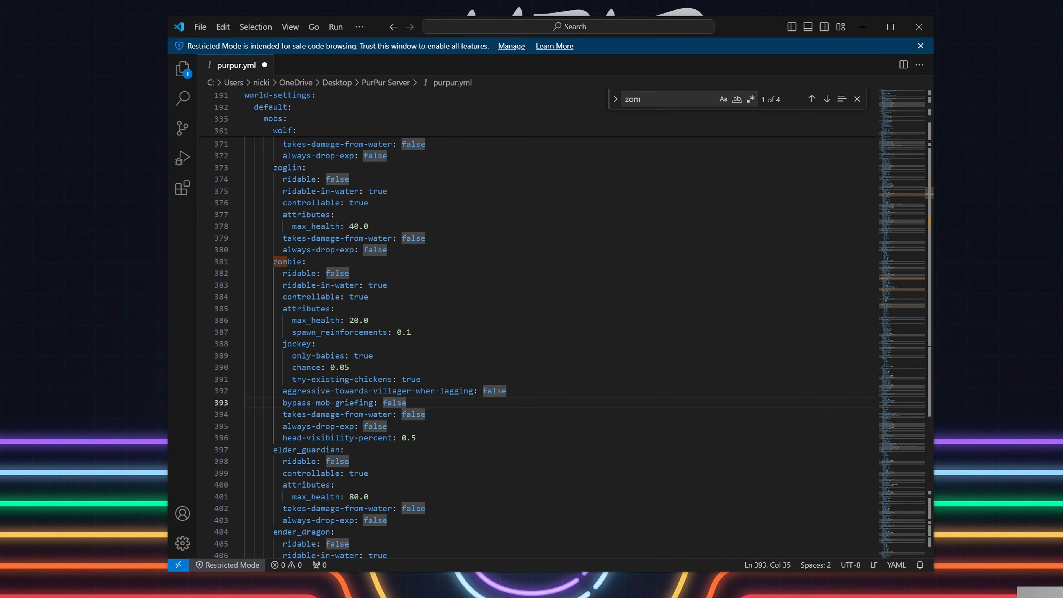
Step: Search for "use-po" to find entities-can-use-portals under gameplay-mechanics and set it to false
key("ctrl+f")
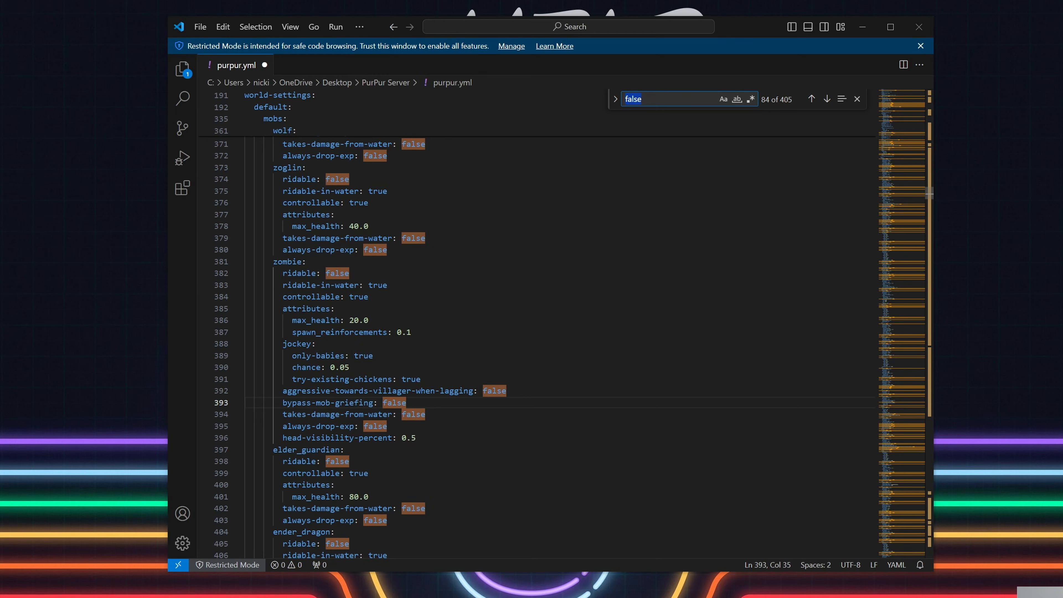
type("entit")
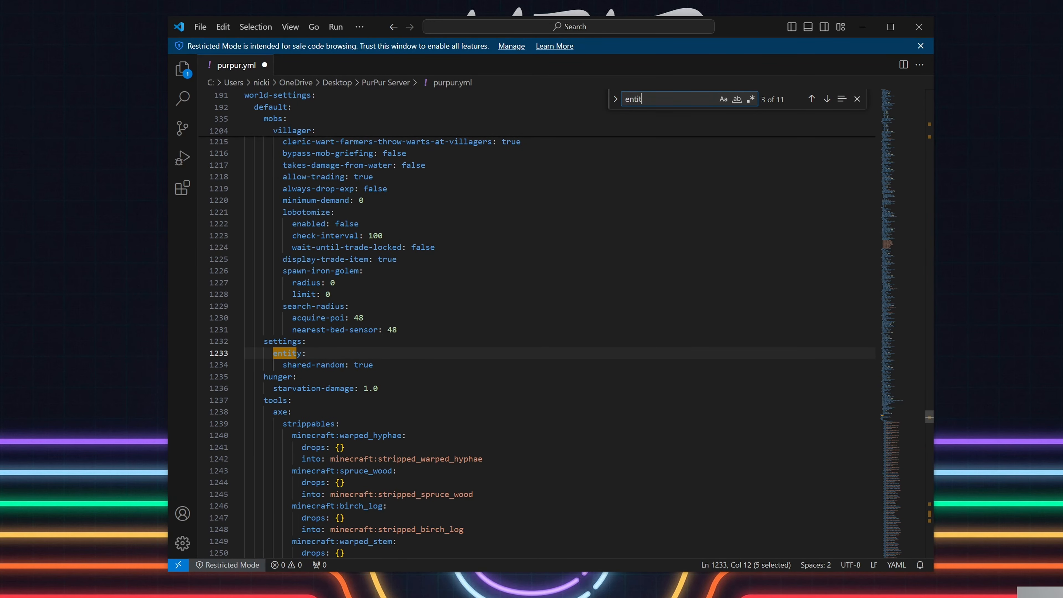
key("ctrl+a")
type("use-")
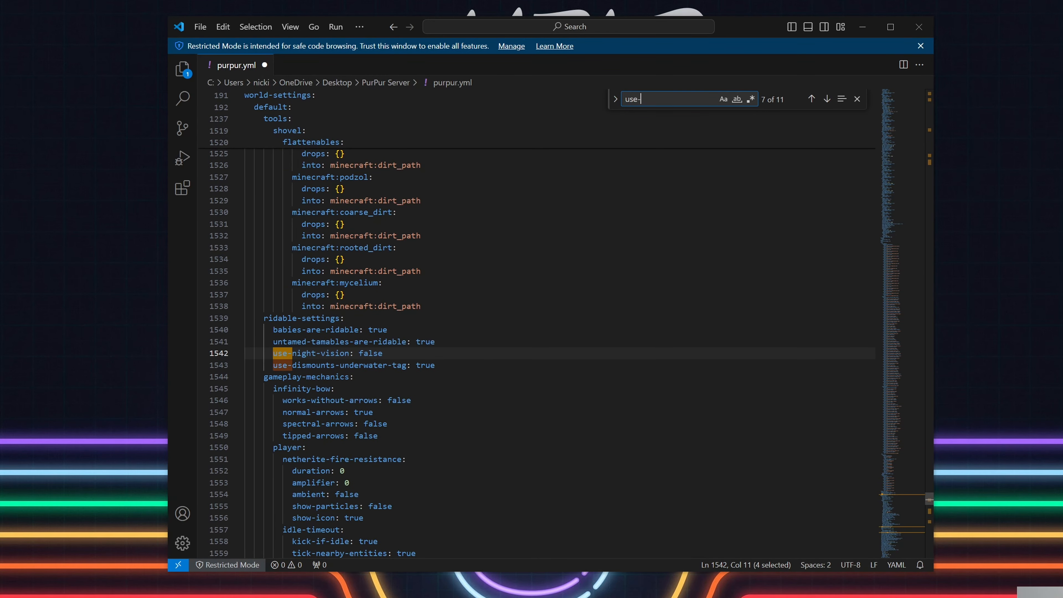
type("po")
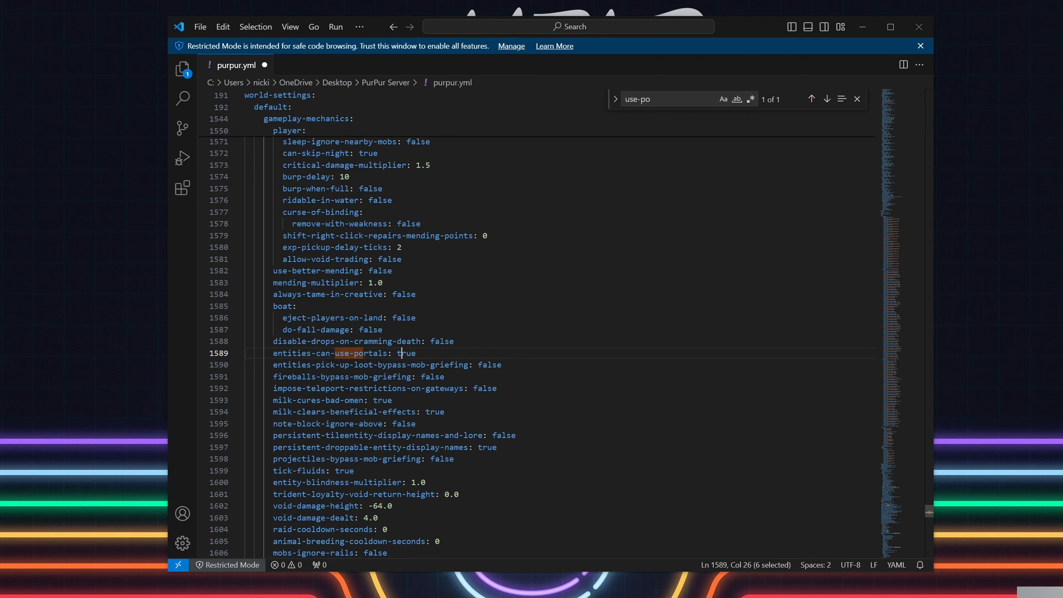
double_click(401, 354)
type("false")
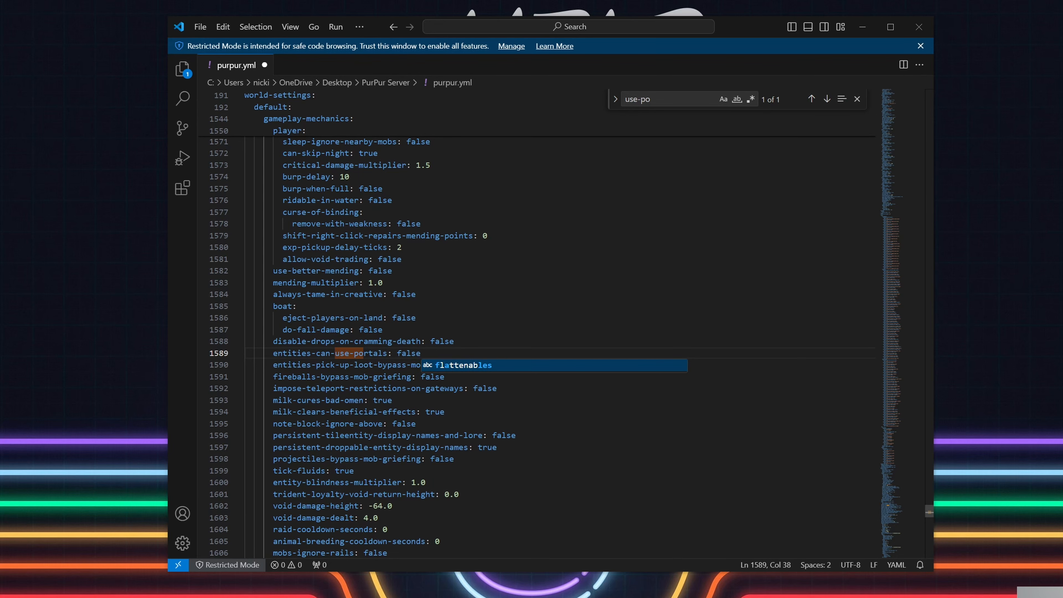
Step: Search for "lobo" to check the lobotomize settings in the villager section
key("ctrl+f")
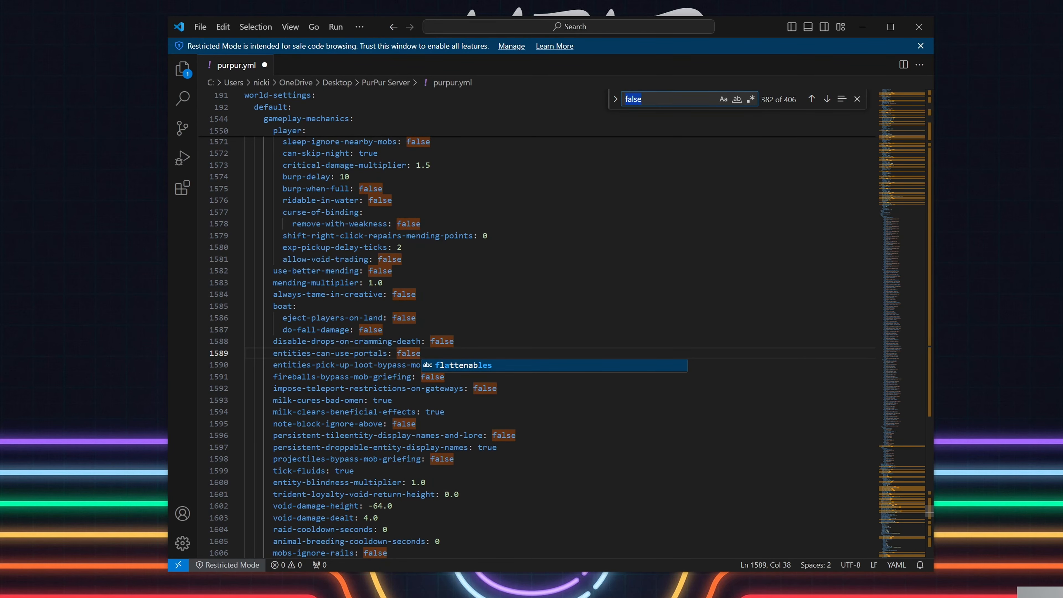
type("lobo")
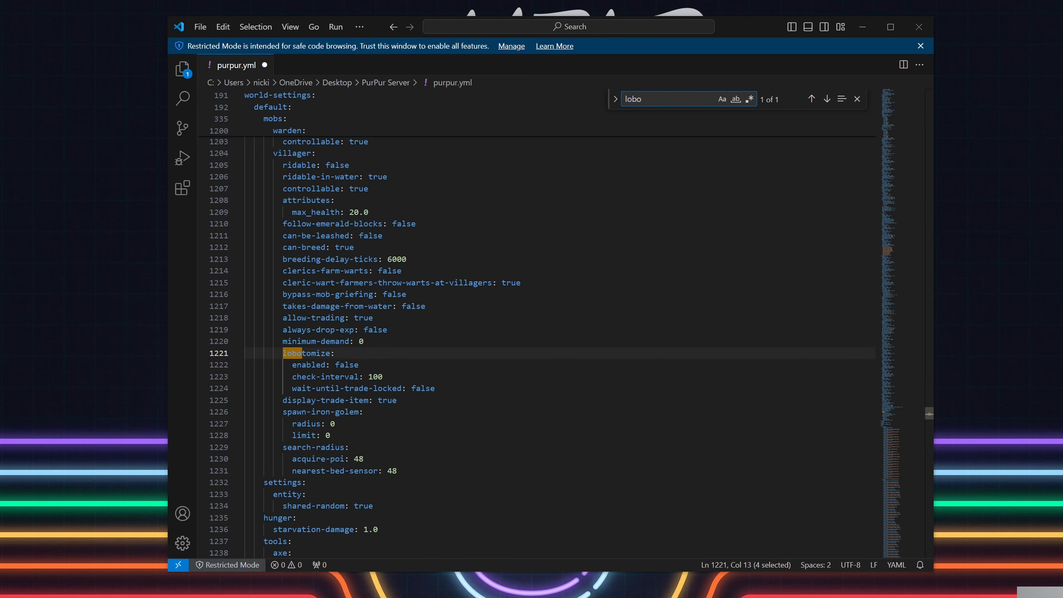
scroll(540, 327, "down", 1)
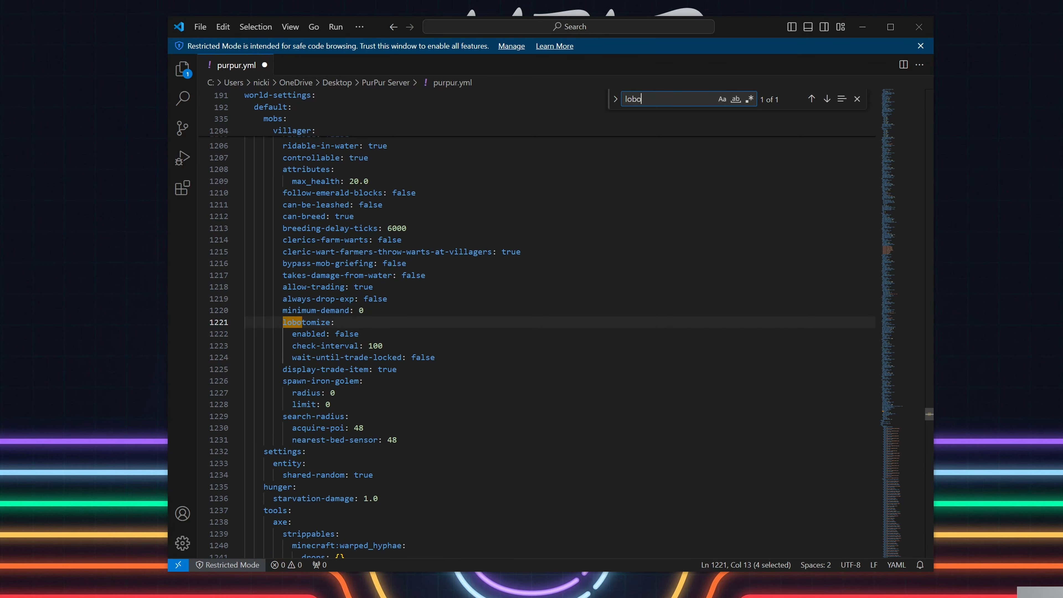
scroll(540, 327, "up", 1)
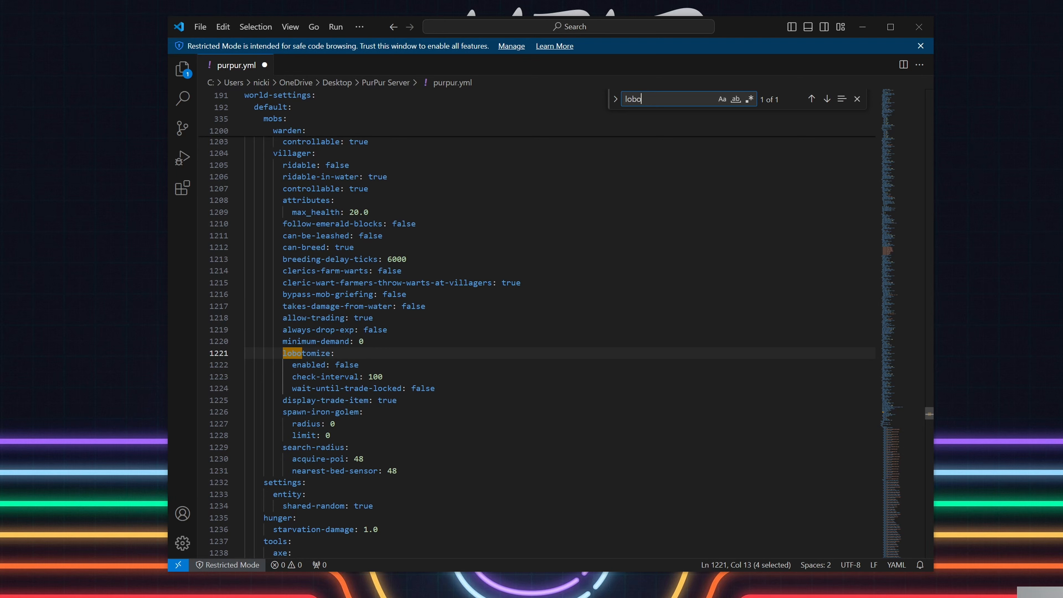
Step: Try setting the villager lobotomize enabled option to true and undo the edit
double_click(340, 366)
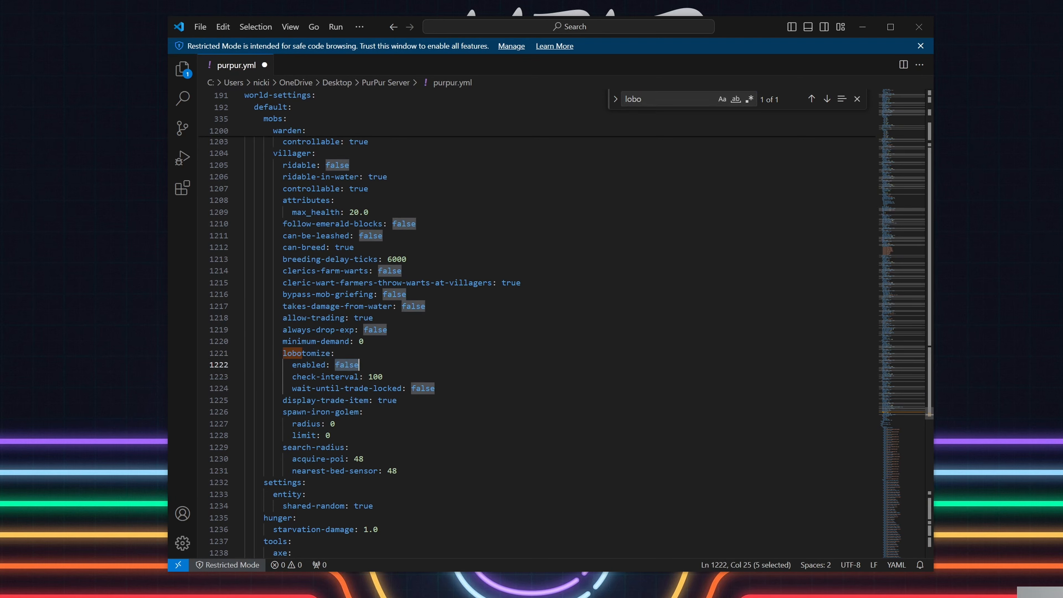
type("true")
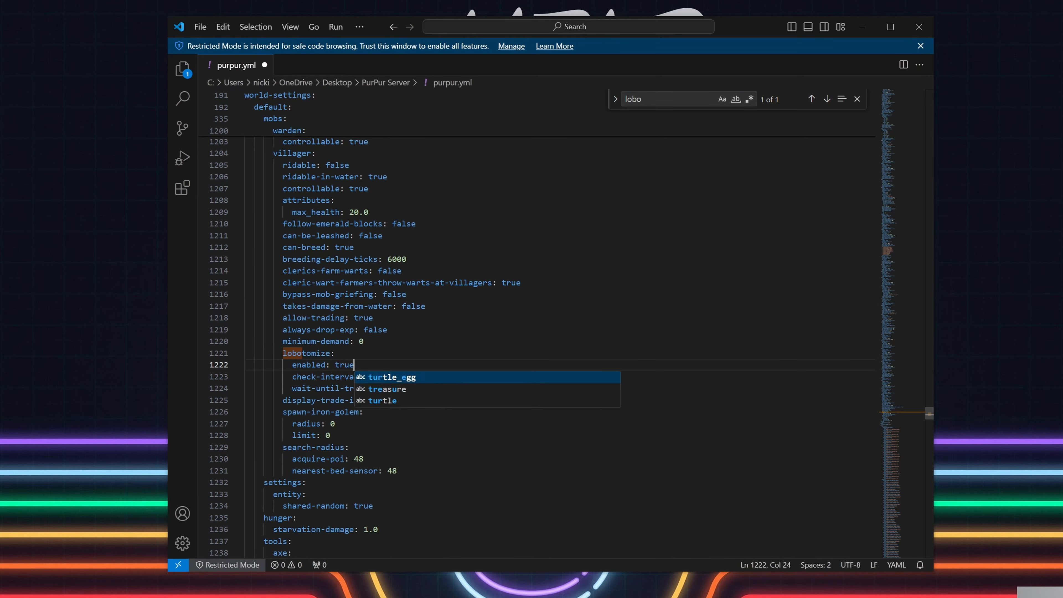
key("BackSpace")
key("BackSpace")
key("BackSpace")
key("ctrl+z")
key("ctrl+z")
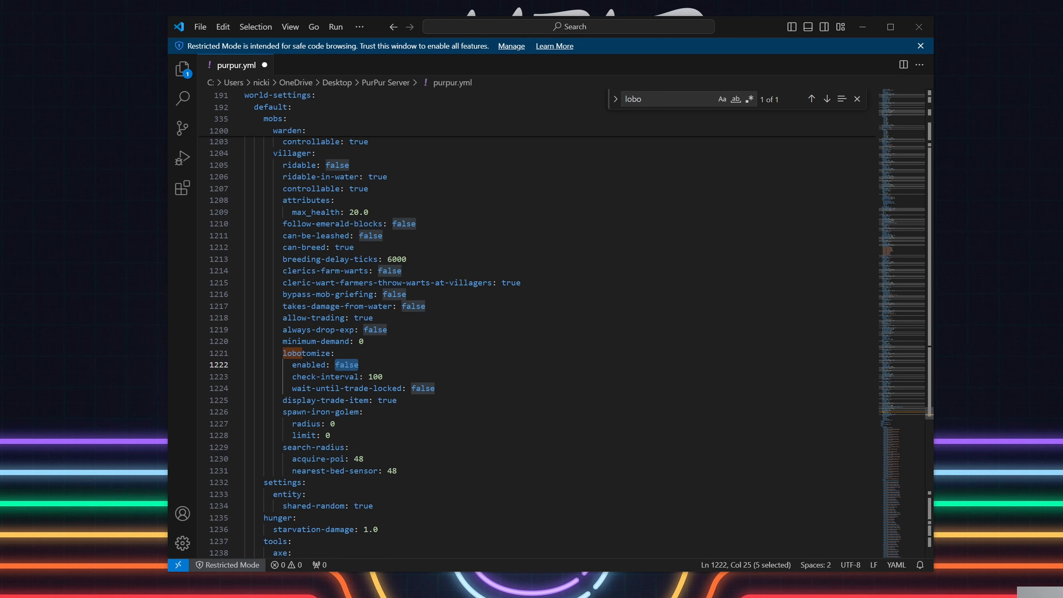
Step: Search for "dolp" to find the dolphin section and set disable-treasure-searching to true
key("ctrl+f")
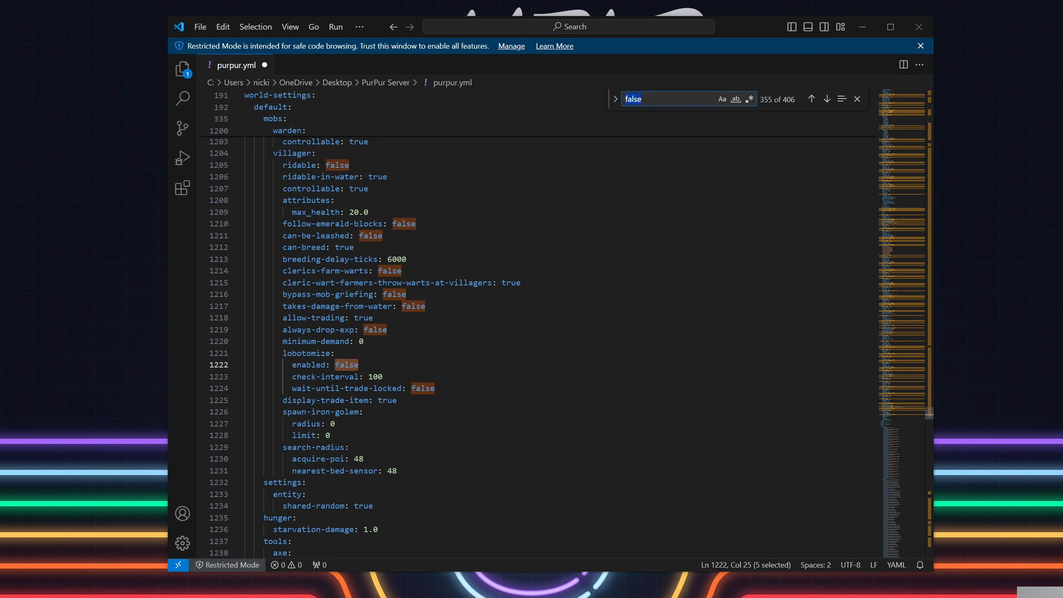
type("dolp")
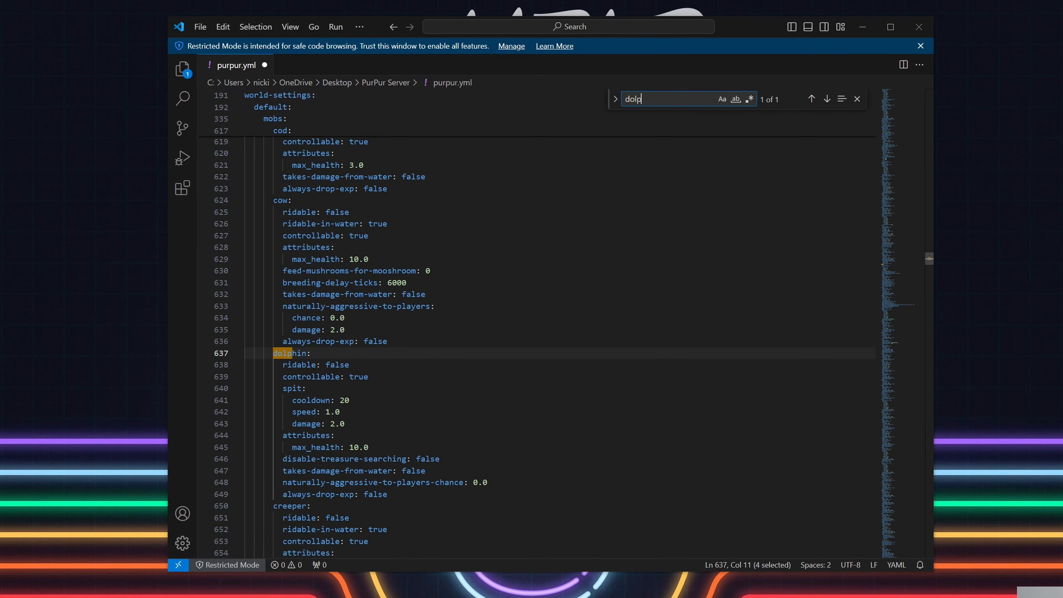
scroll(560, 323, "down", 1)
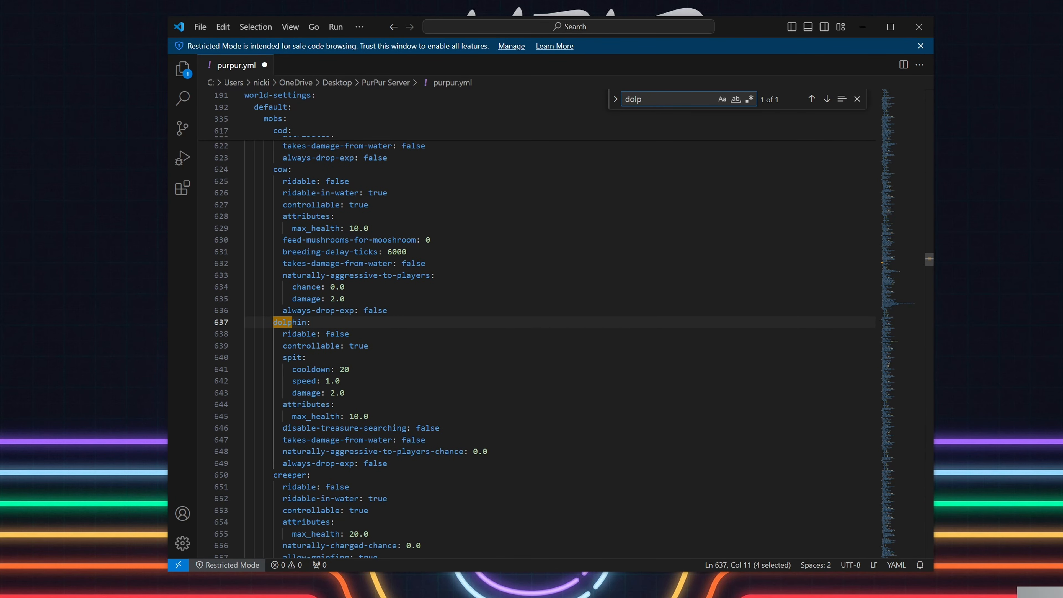
double_click(428, 428)
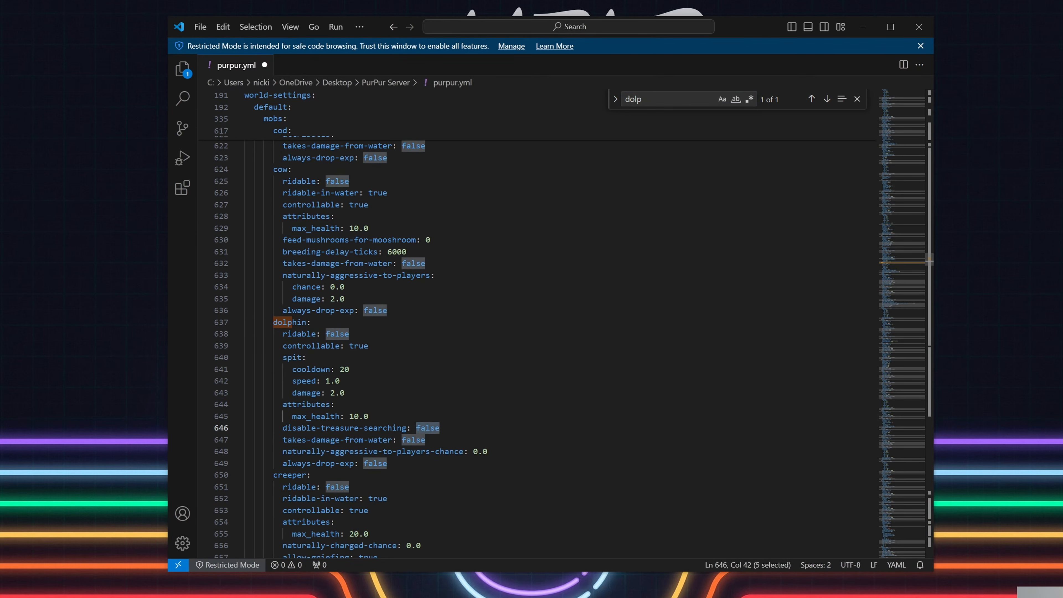
type("true")
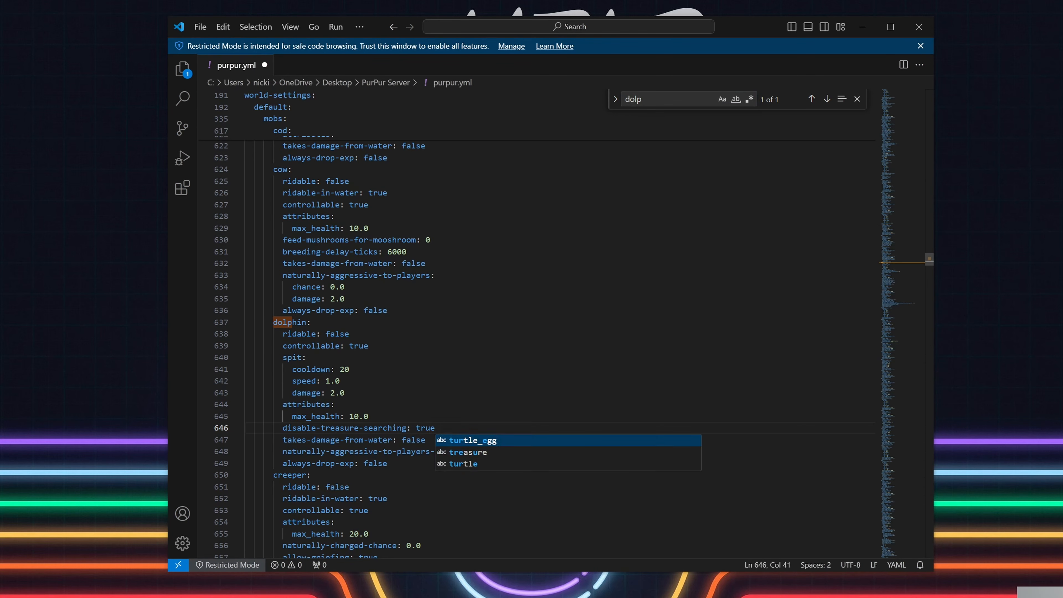
left_click(487, 393)
Step: Search for "tele" to find teleport-if-outside-border in the player section and set it to true
key("ctrl+f")
type("tele")
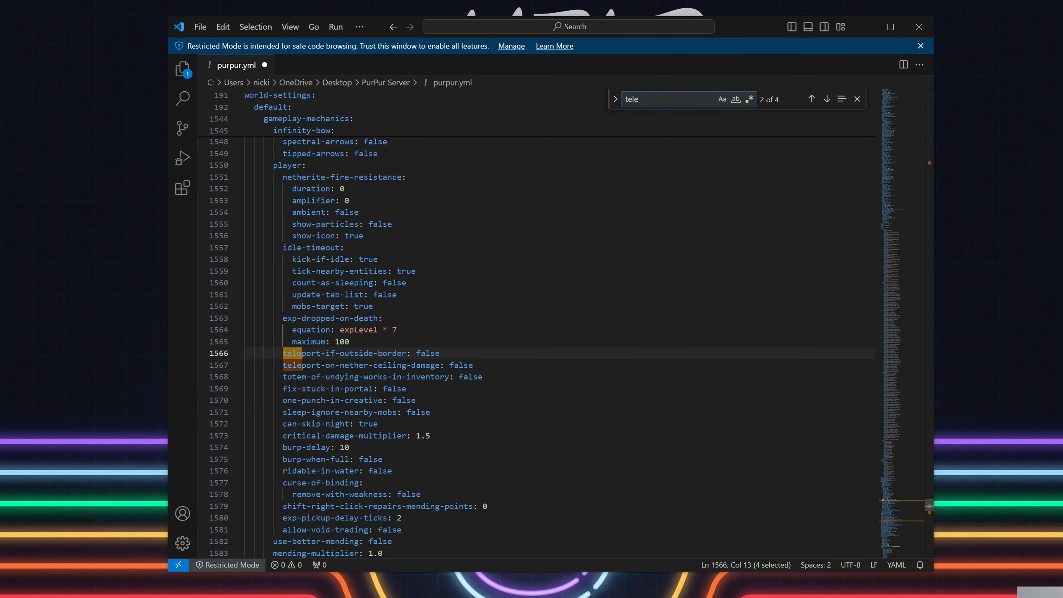
double_click(428, 353)
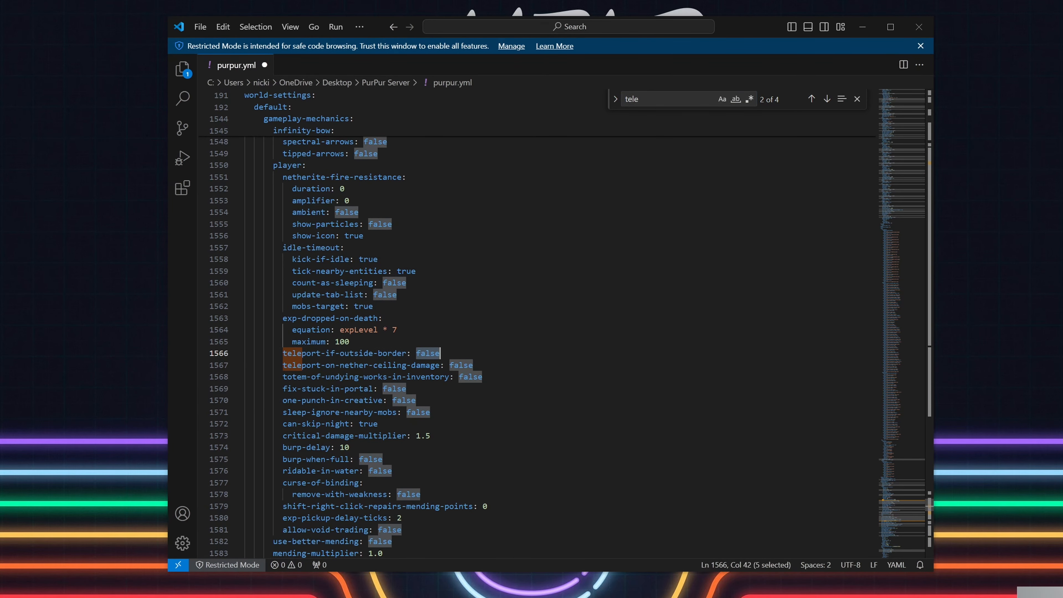
type("true")
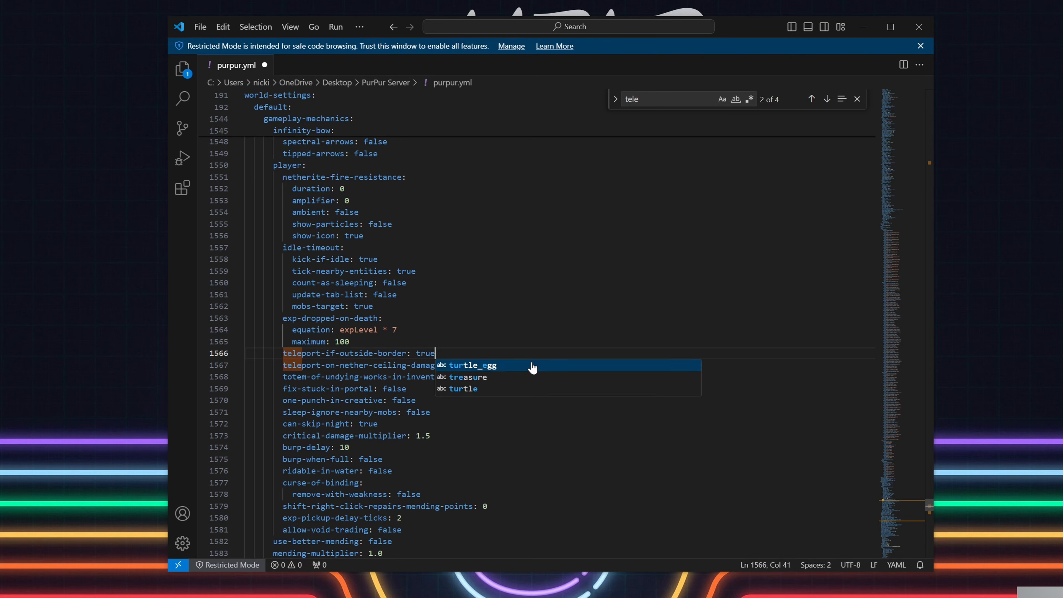
Step: Save the changes to purpur.yml and close the editor
key("ctrl+w")
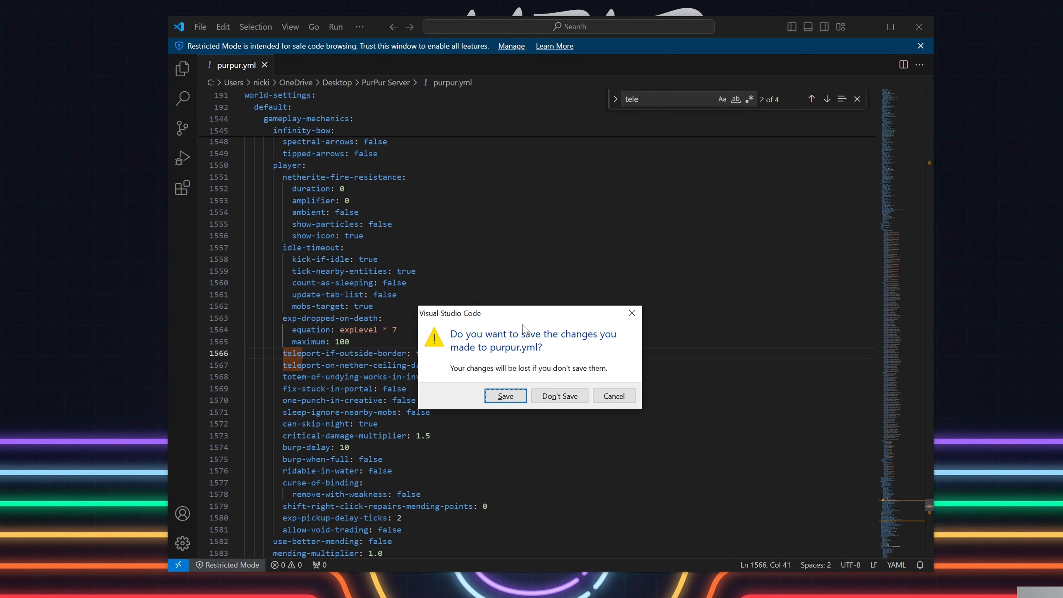
left_click(613, 396)
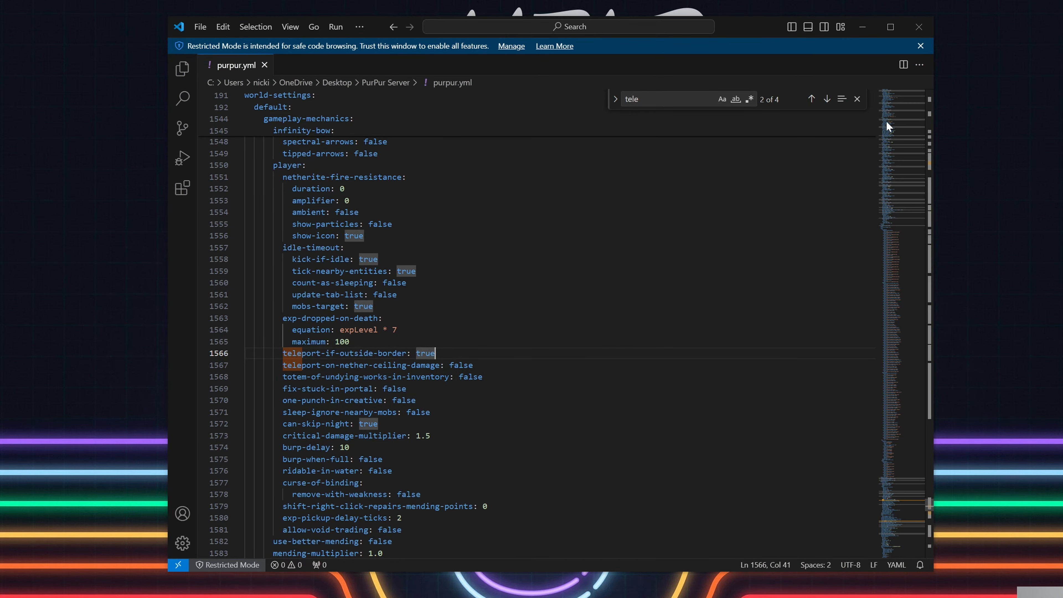
left_click(913, 34)
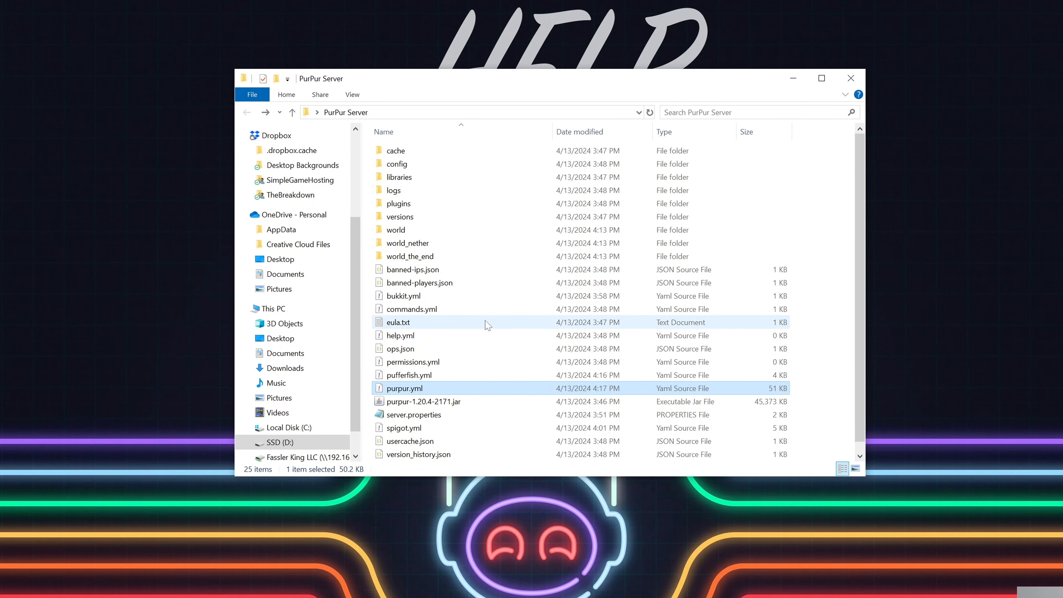
Step: Stop the running server from the Purpur Minecraft server console and relaunch it from purpur-1.20.4-2171.jar in the PurPur Server folder
scroll(486, 347, "down", 1)
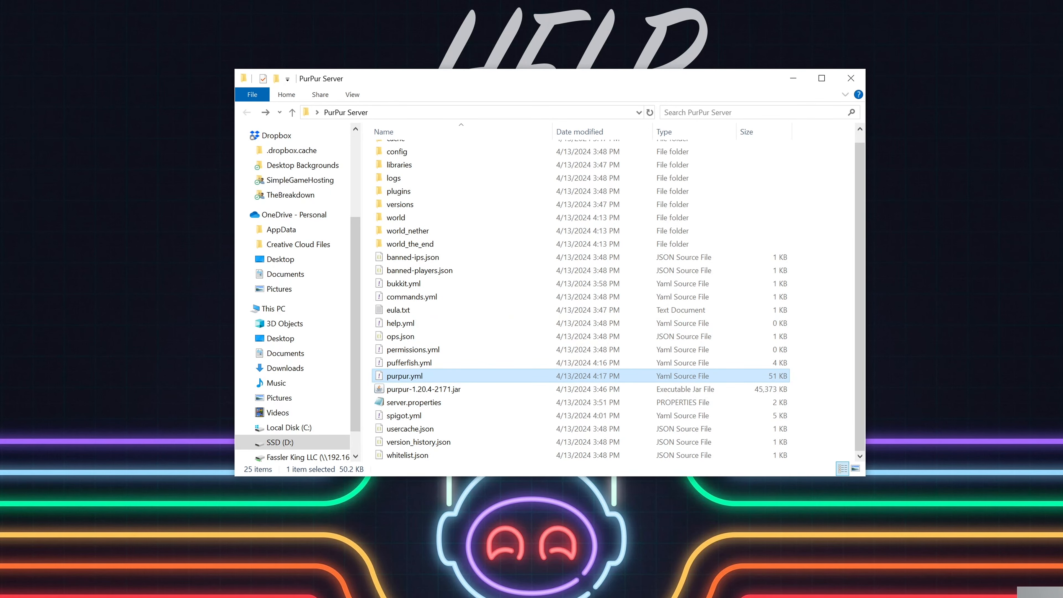
key("alt+Tab")
left_click(626, 418)
type("st")
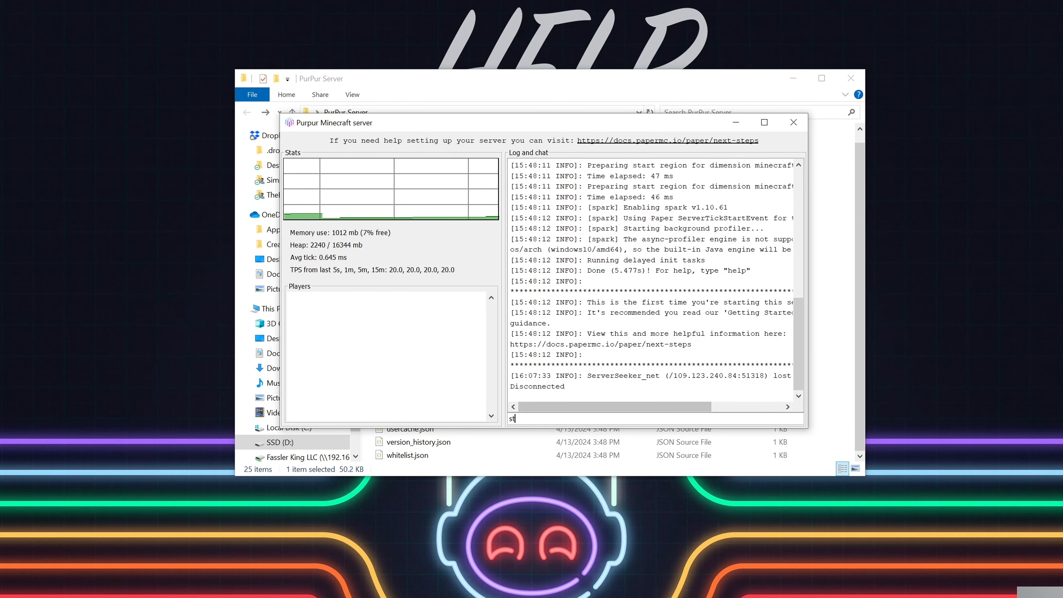
type("op")
key("Return")
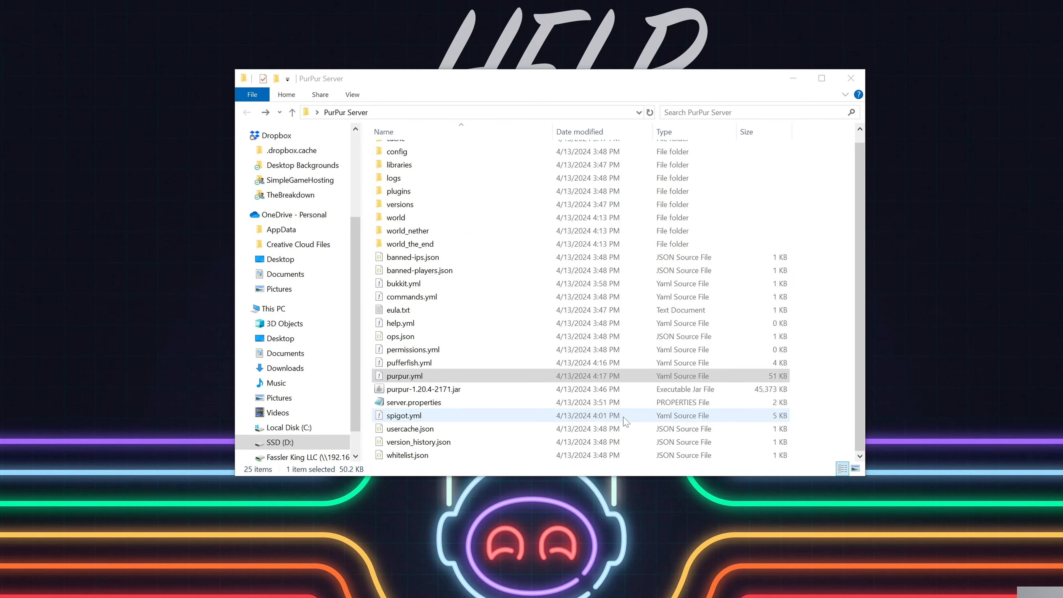
double_click(591, 385)
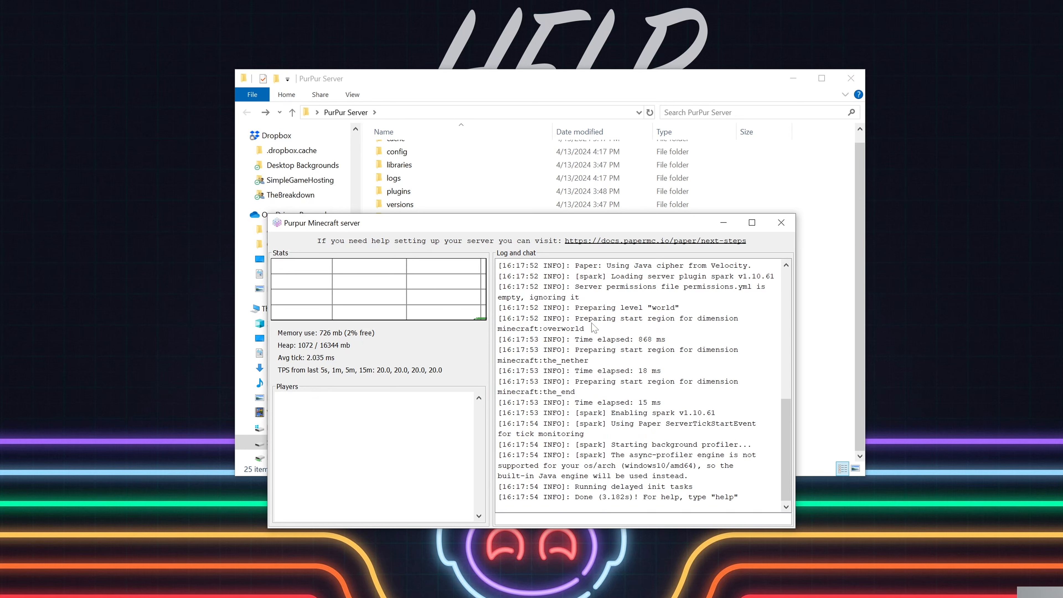
Step: Run the tps command in the restarted server's console and examine the TPS readings in the log
scroll(576, 344, "down", 1)
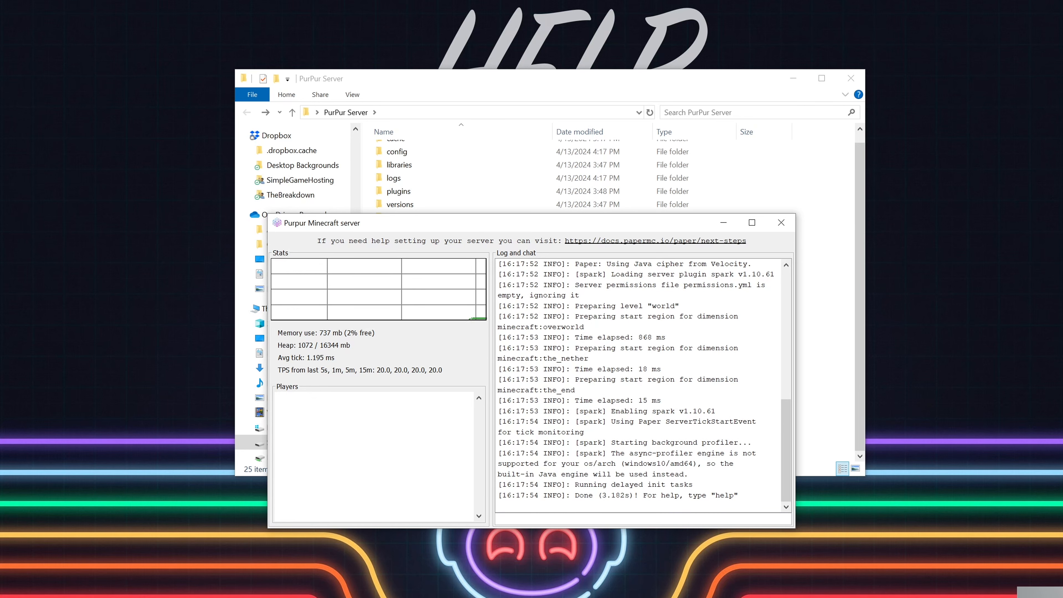
type("r")
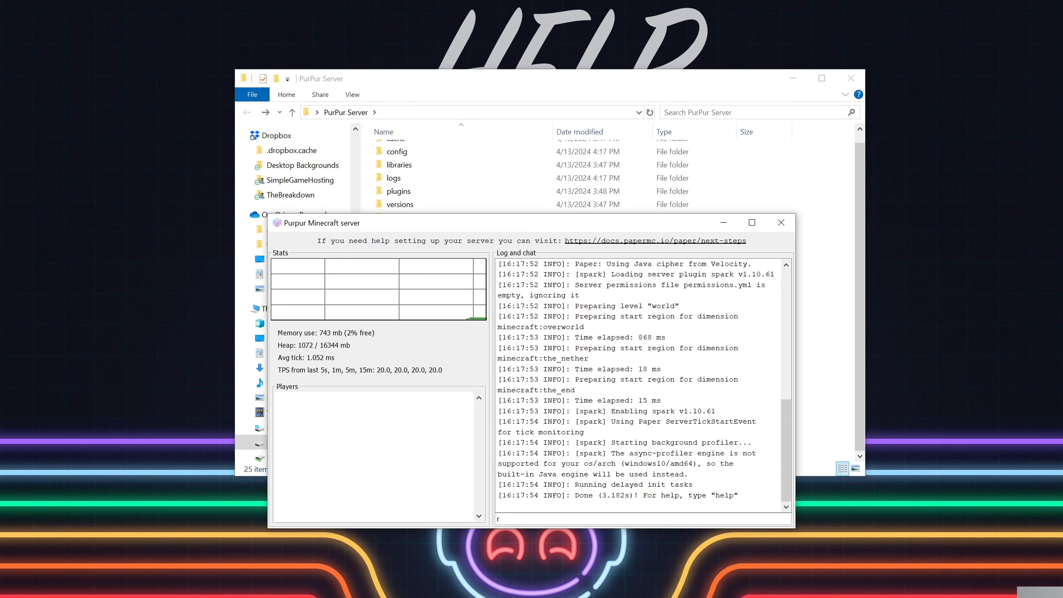
key("BackSpace")
type("tps")
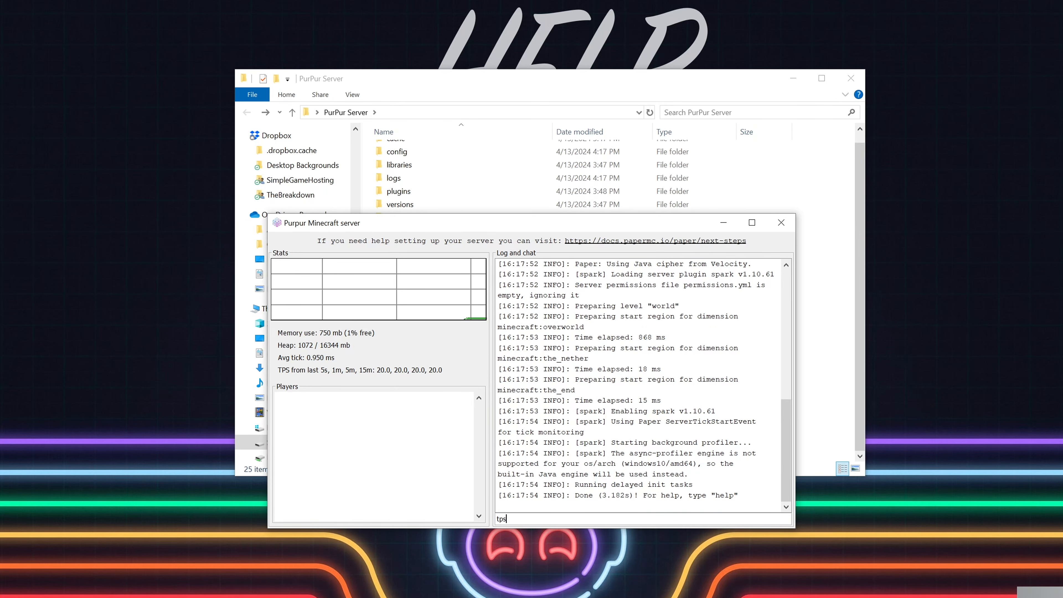
key("Return")
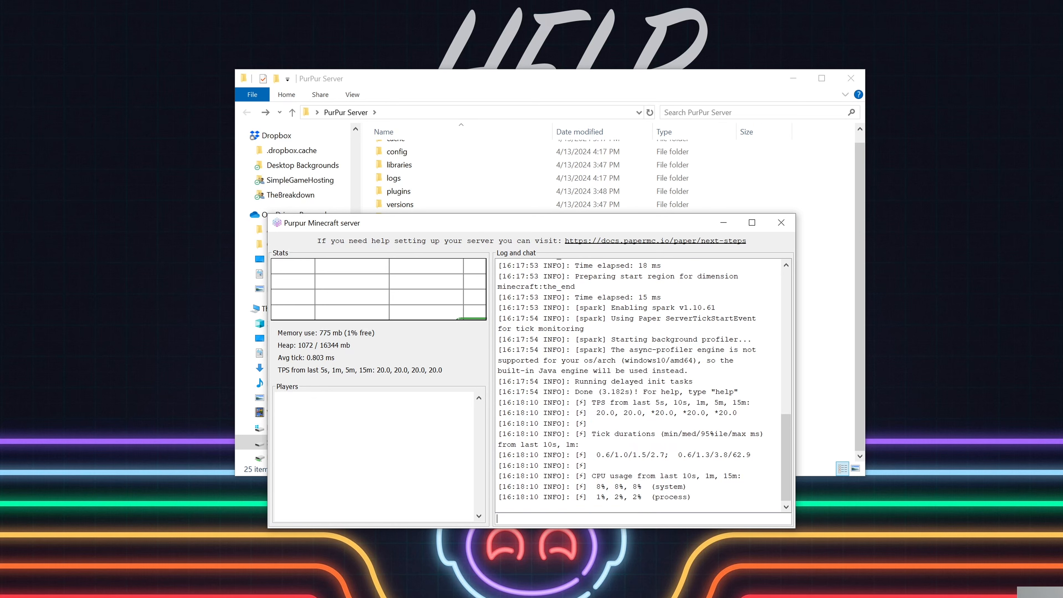
left_click_drag(596, 413, 738, 415)
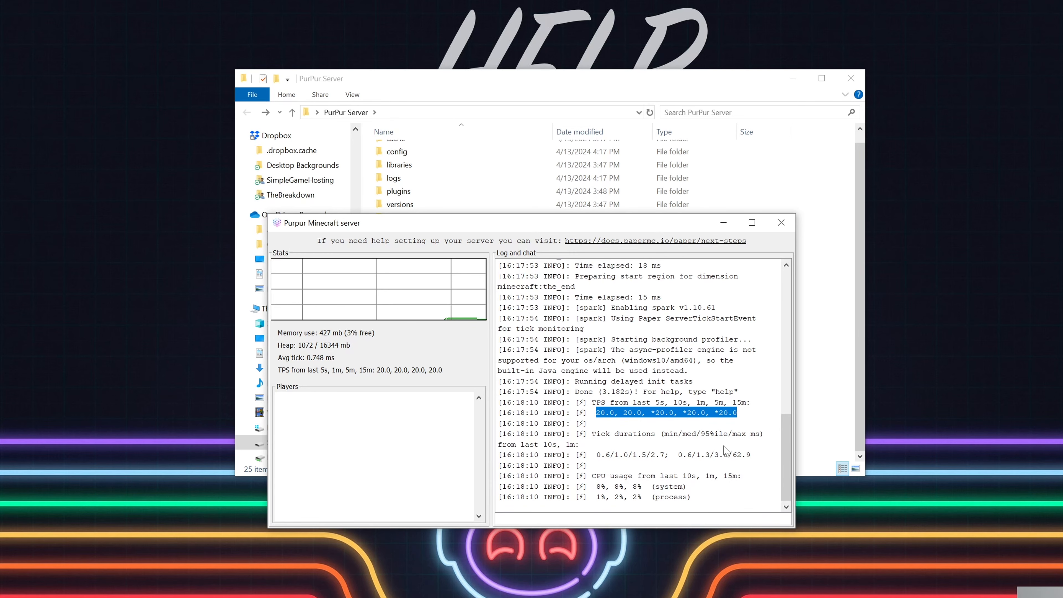
Step: Shut down the restarted server with the stop command and return to the server folder's file list
left_click(690, 519)
type("stop")
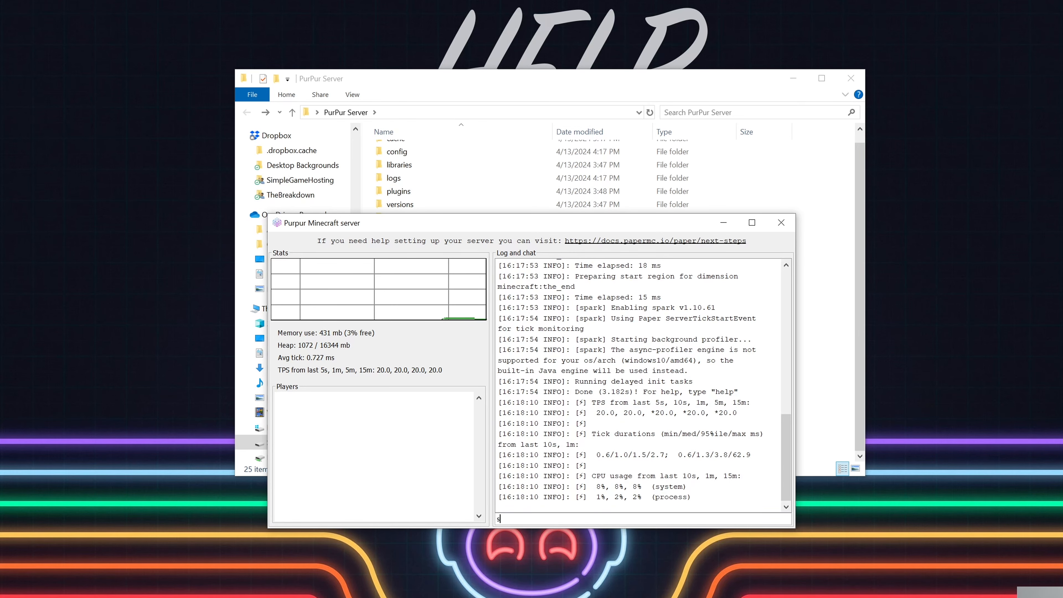
key("Return")
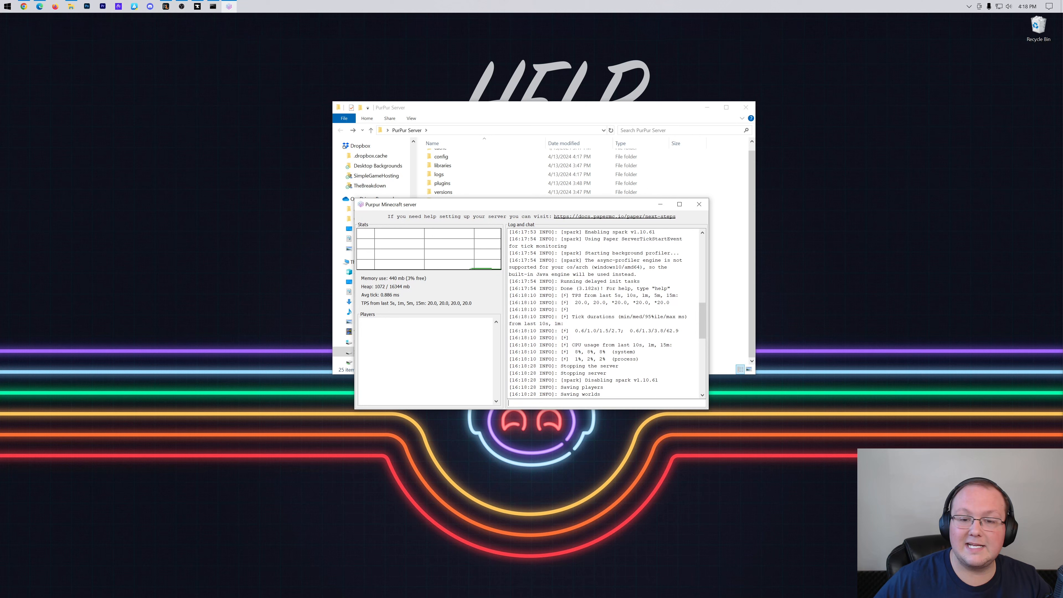
scroll(626, 290, "up", 1)
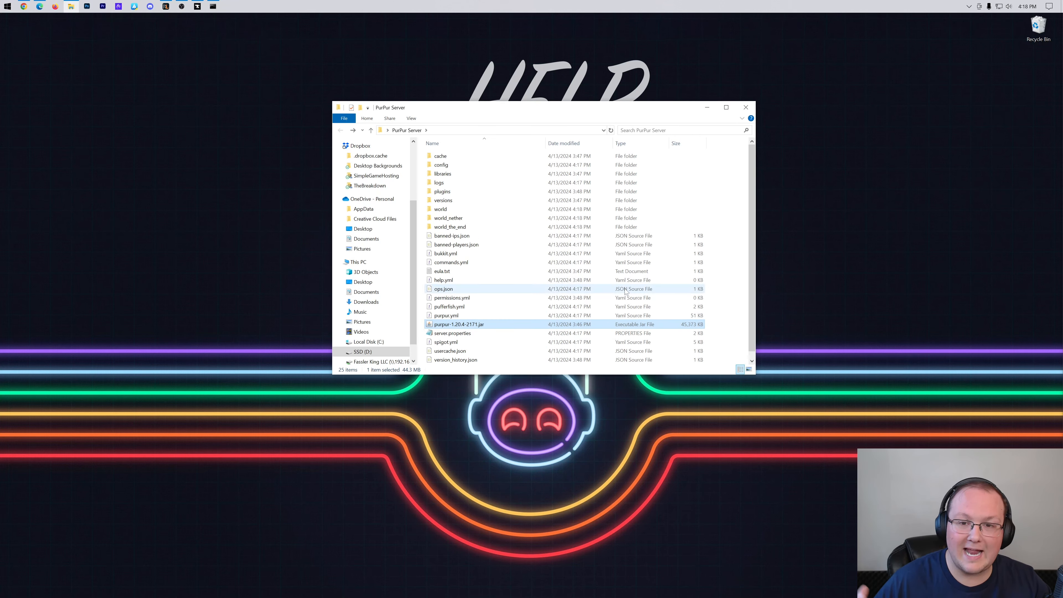